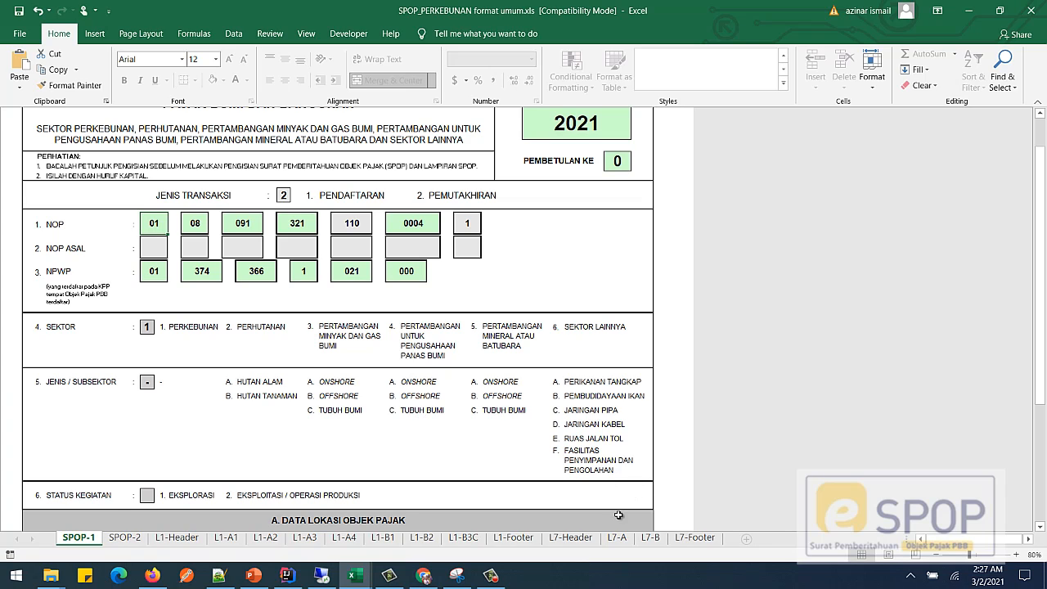
View the group I building sheet L7-A and the group II sheet L7-B, ending on L7-A
left_click(618, 541)
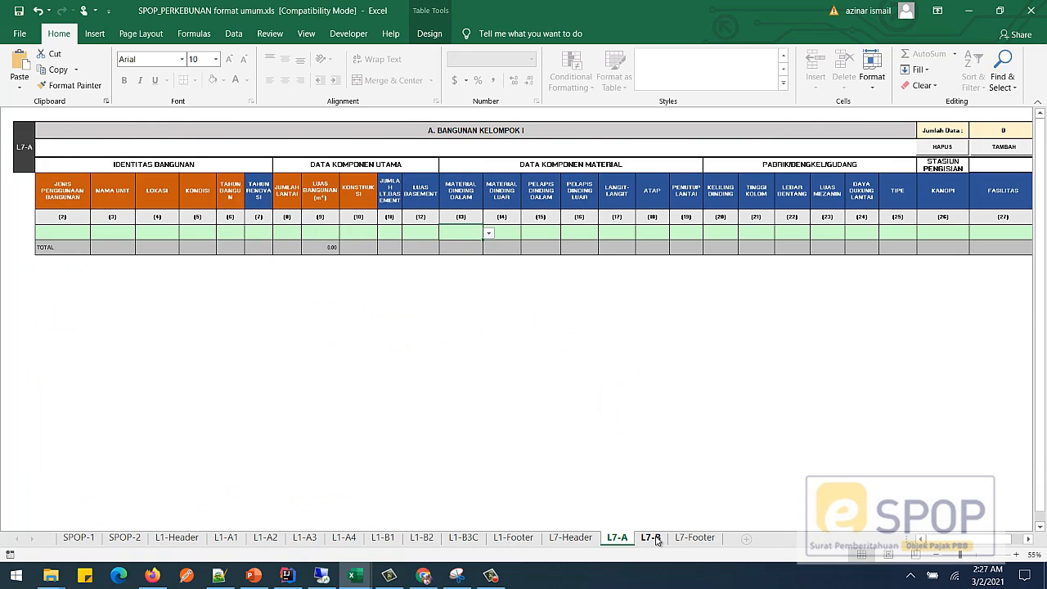
left_click(654, 539)
left_click(622, 540)
left_click(649, 539)
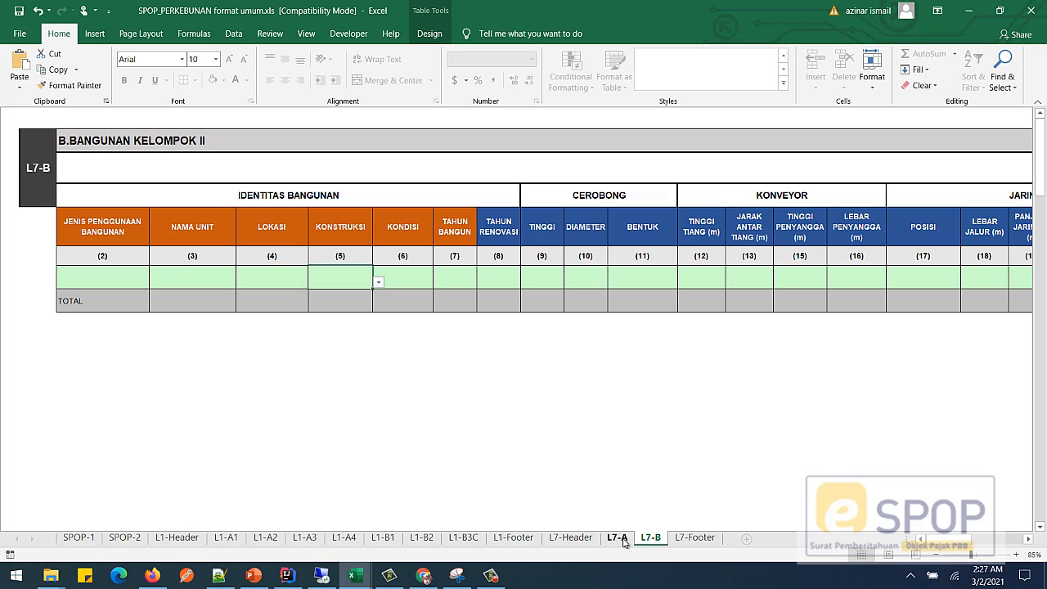
left_click(624, 541)
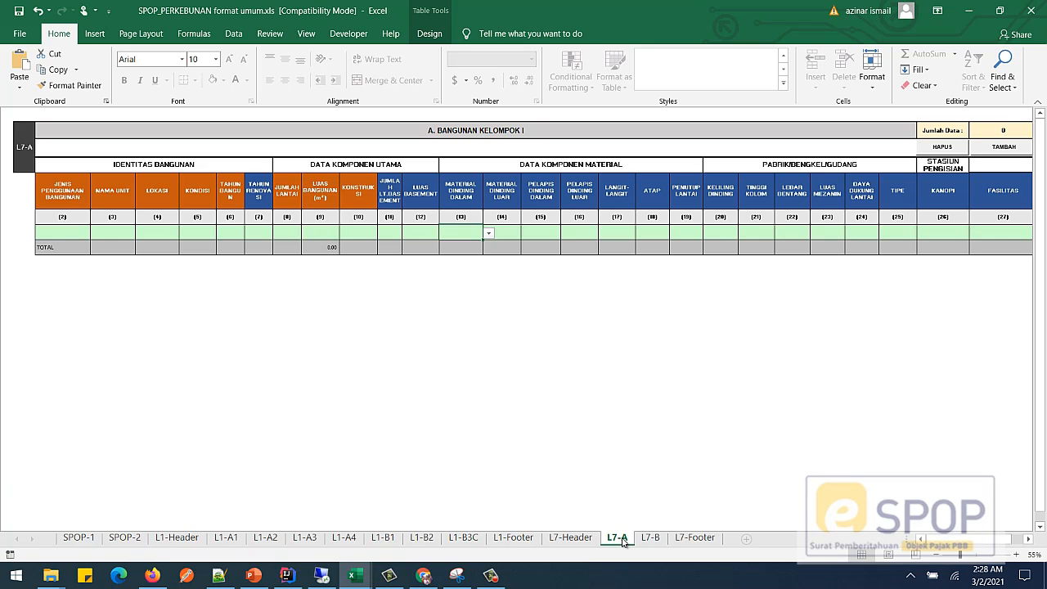
Examine the L7-A entry row's cells for building identity, main components and materials
left_click(77, 232)
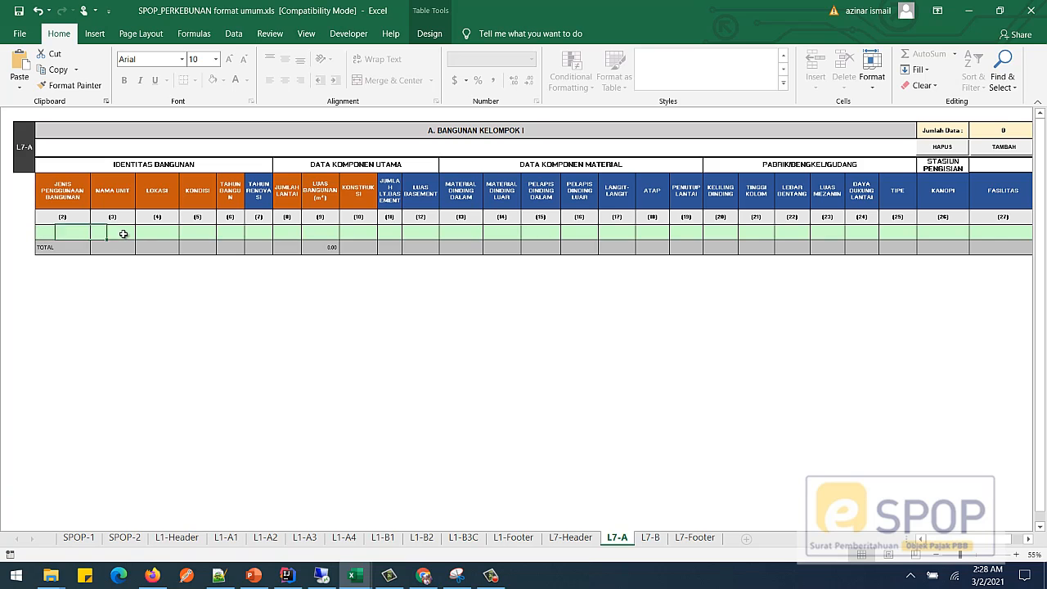
left_click(122, 233)
left_click(202, 236)
left_click(286, 234)
left_click(347, 235)
left_click(391, 235)
left_click(612, 235)
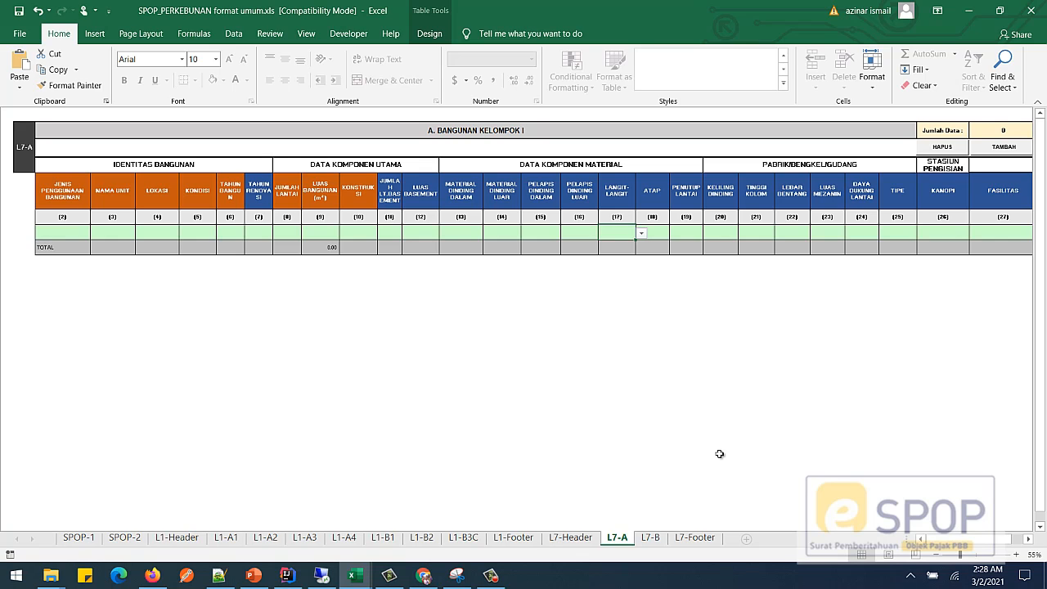
Examine the L7-A factory/workshop/warehouse columns and the entry cells from exterior wall material through TIPE
left_click_drag(966, 540, 998, 544)
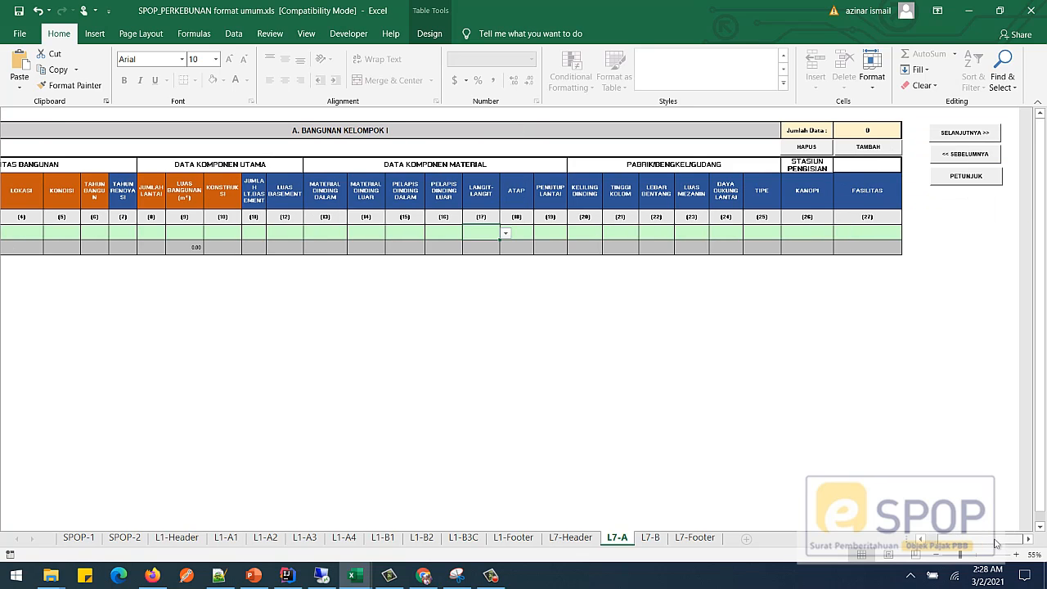
left_click(584, 234)
left_click(620, 233)
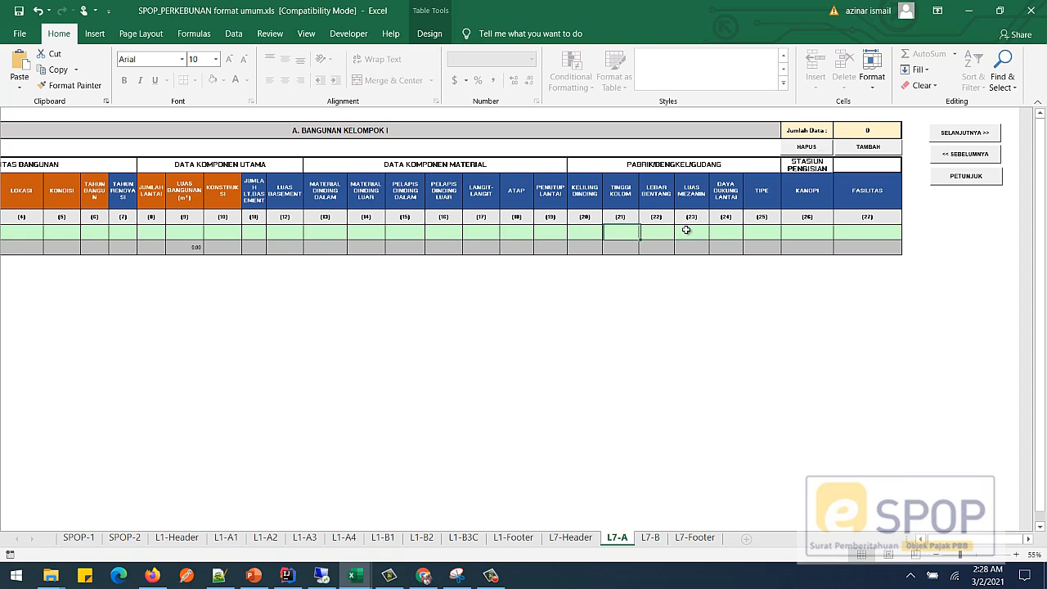
left_click(691, 233)
left_click_drag(357, 236, 779, 233)
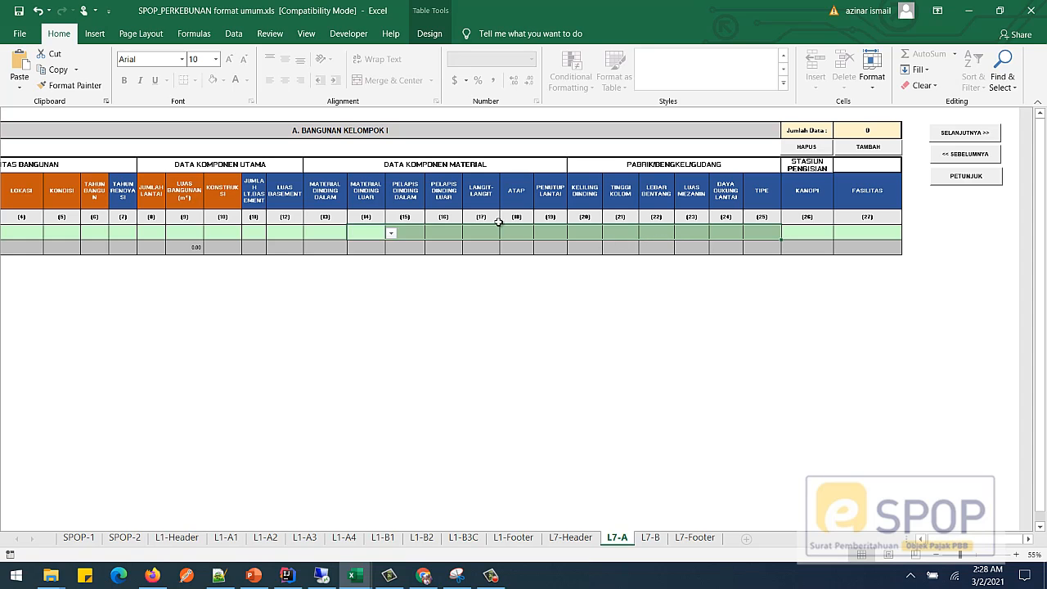
left_click_drag(972, 539, 948, 546)
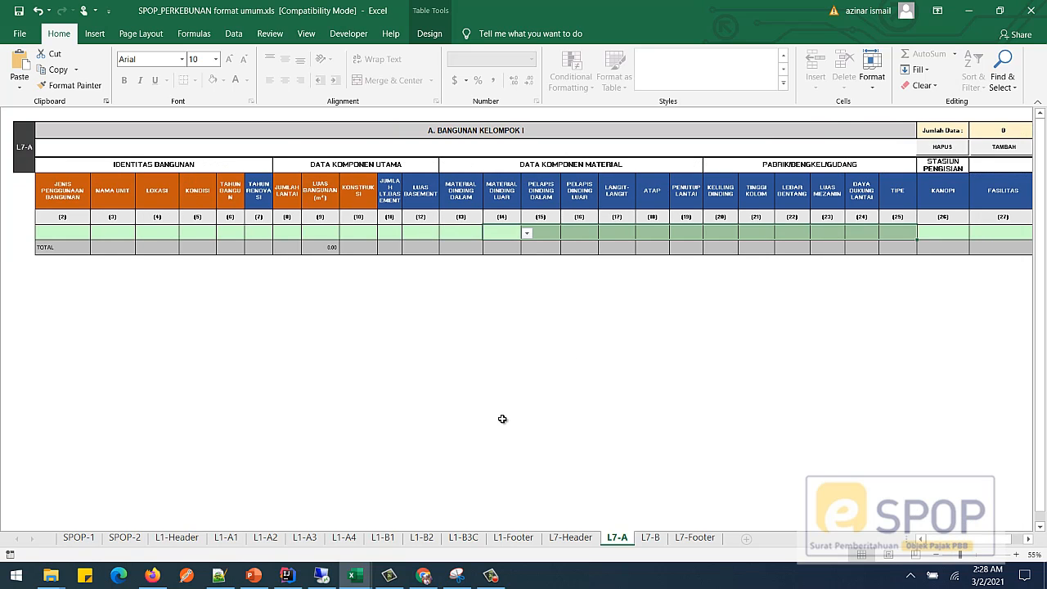
Switch to the Formulir SPOP Beserta Lampiran Tarakan 2020 fill workbook and examine the first building row on sheet L-7
mouse_move(353, 577)
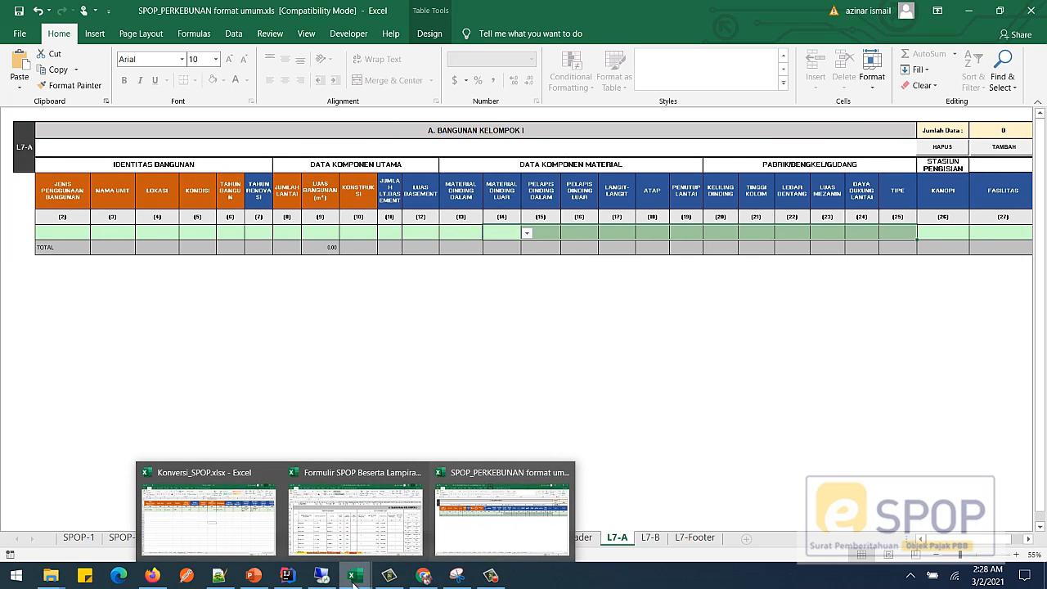
left_click(352, 499)
scroll(383, 357, "down", 1)
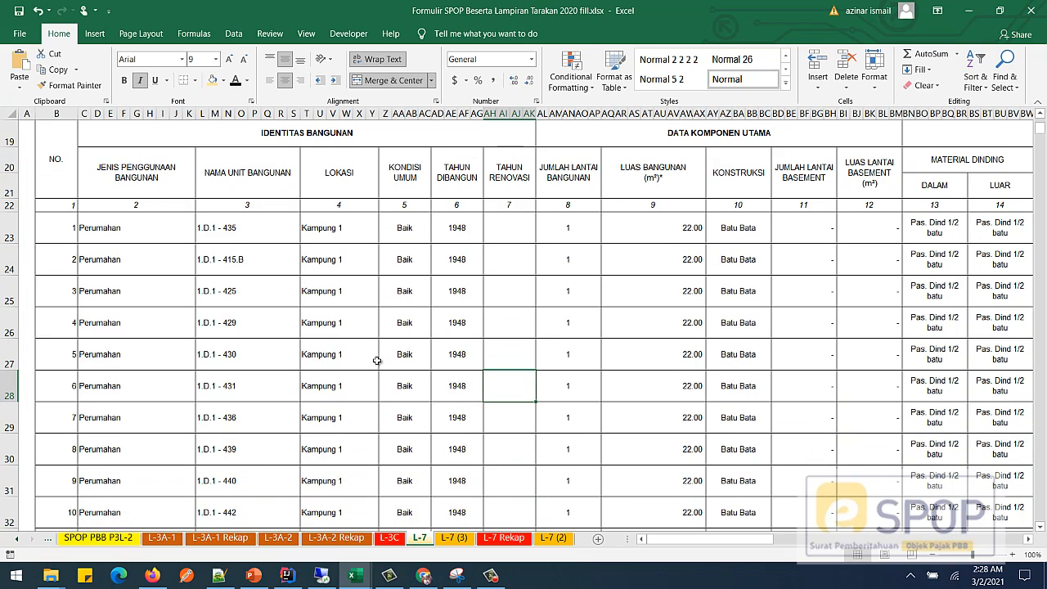
left_click(135, 233)
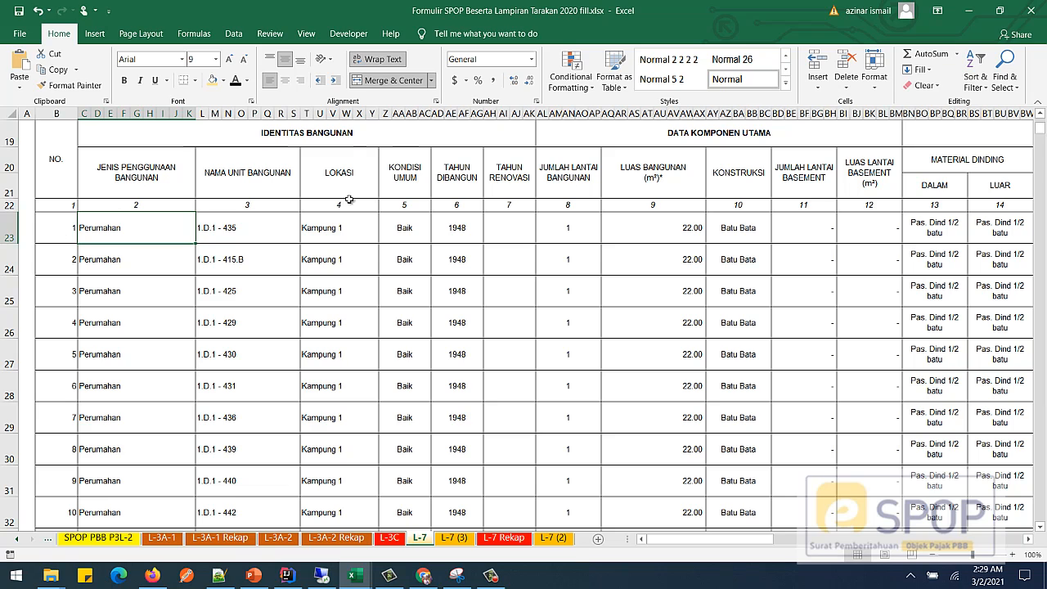
left_click(511, 239)
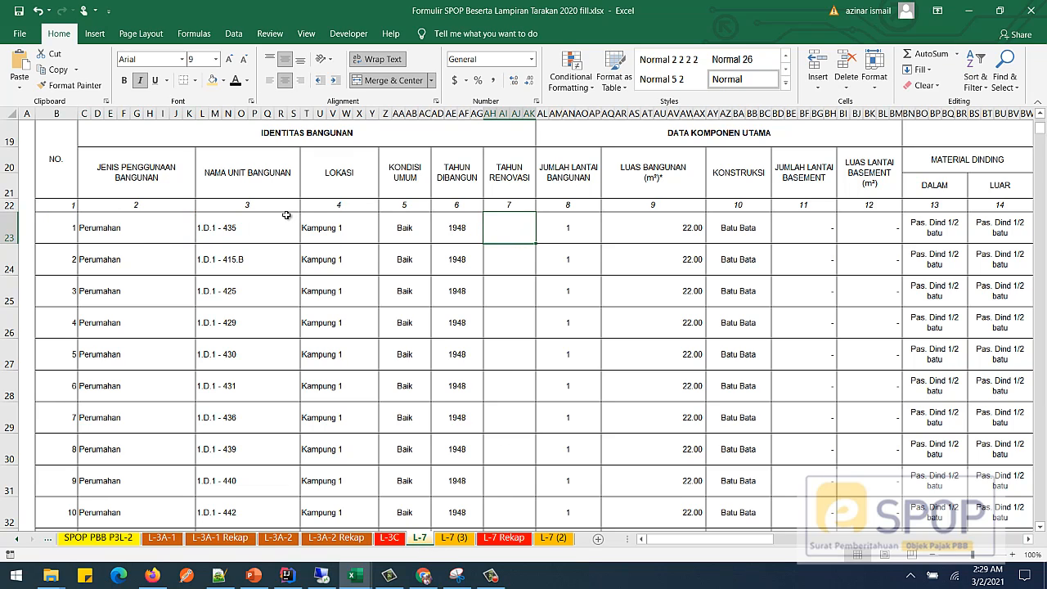
left_click(161, 229)
left_click(64, 234)
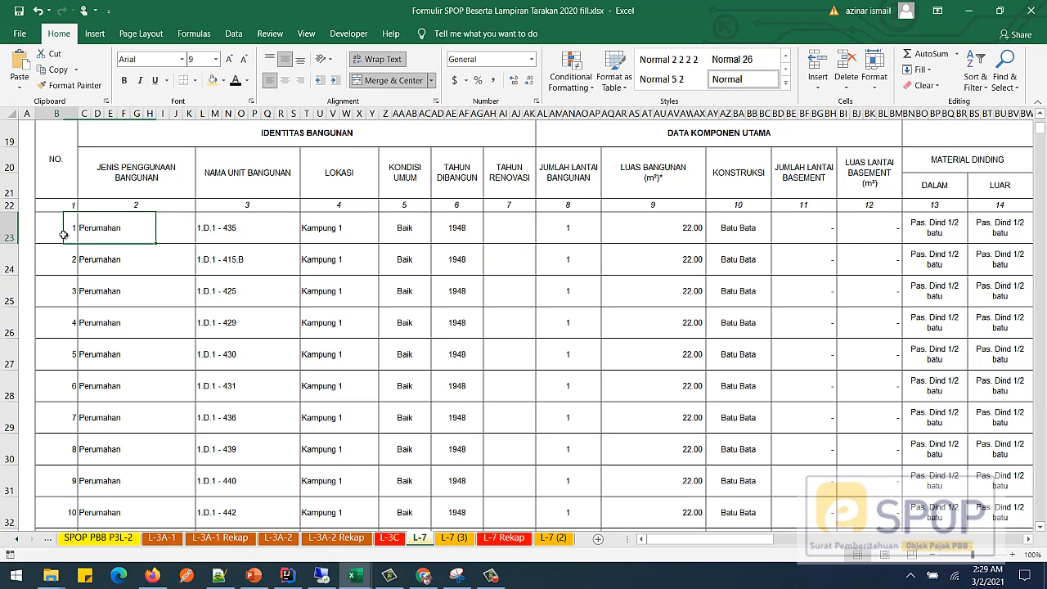
left_click(134, 227)
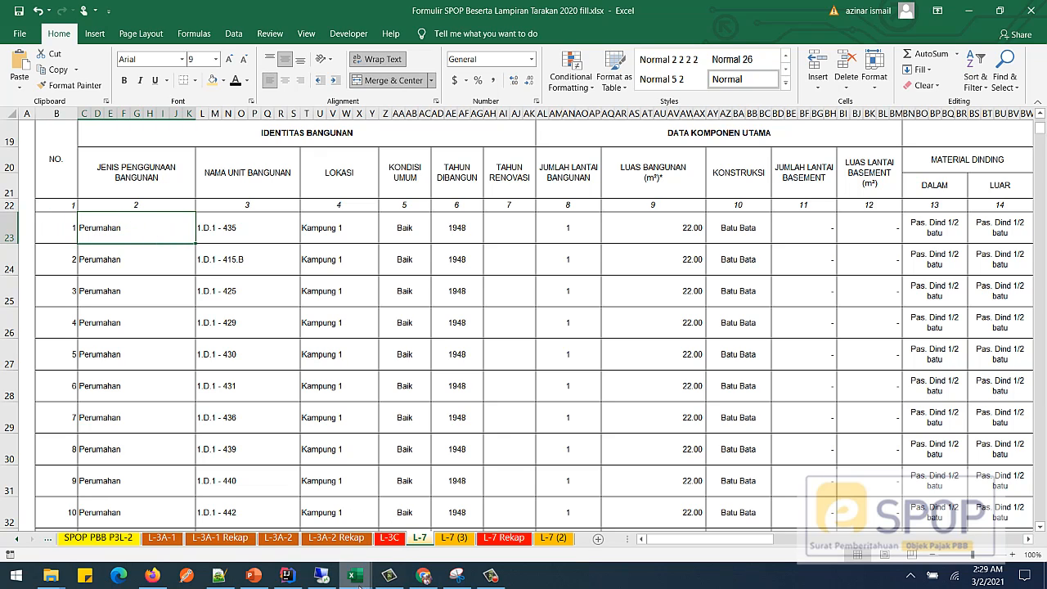
Return to the SPOP_PERKEBUNAN workbook and set the L7-A entry row's JENIS PENGGUNAAN BANGUNAN to 10-PERUMAHAN
mouse_move(354, 581)
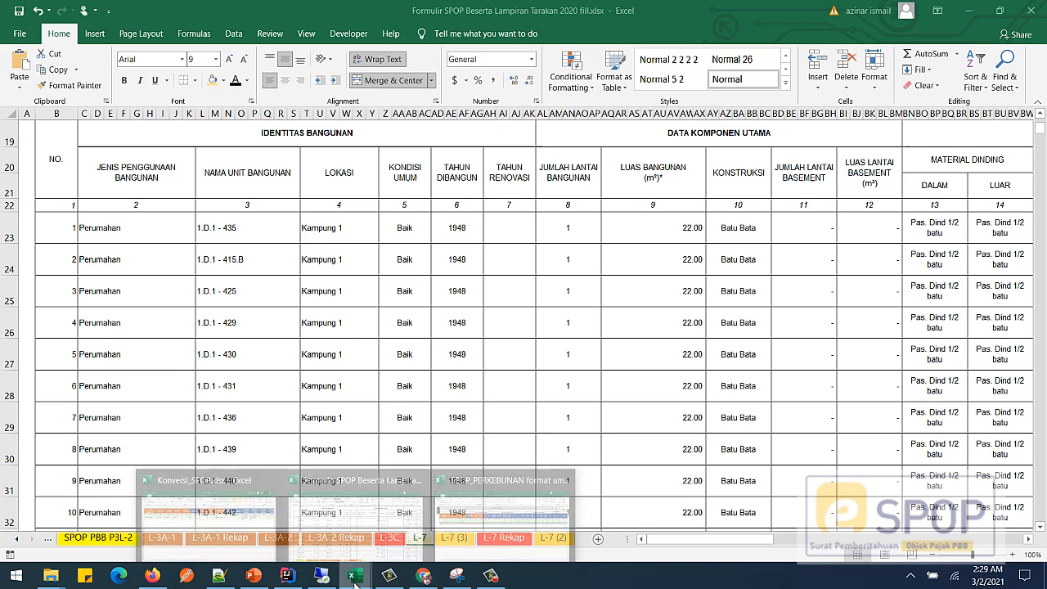
left_click(494, 528)
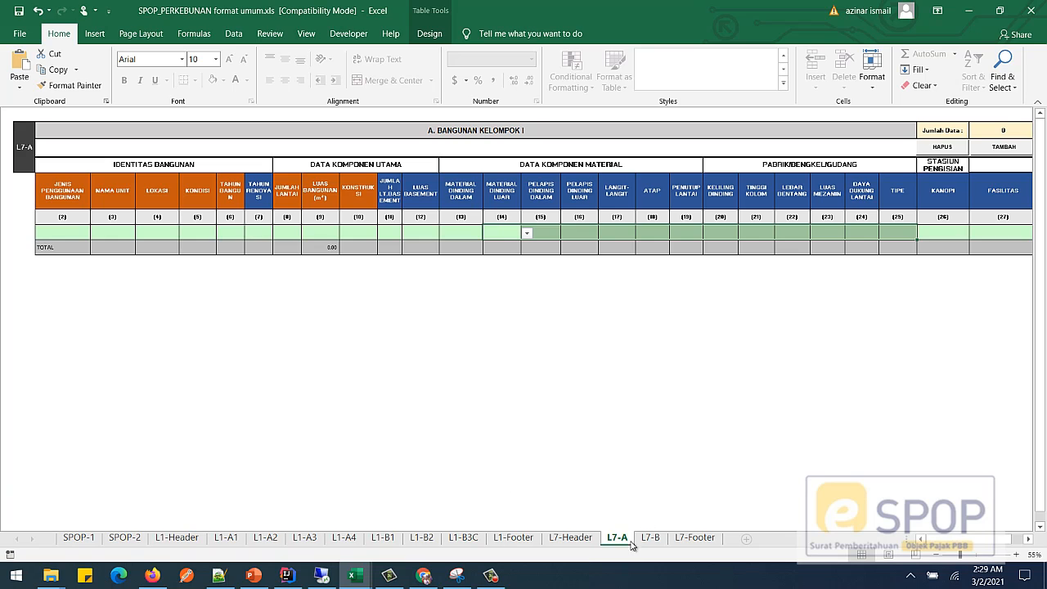
left_click(50, 231)
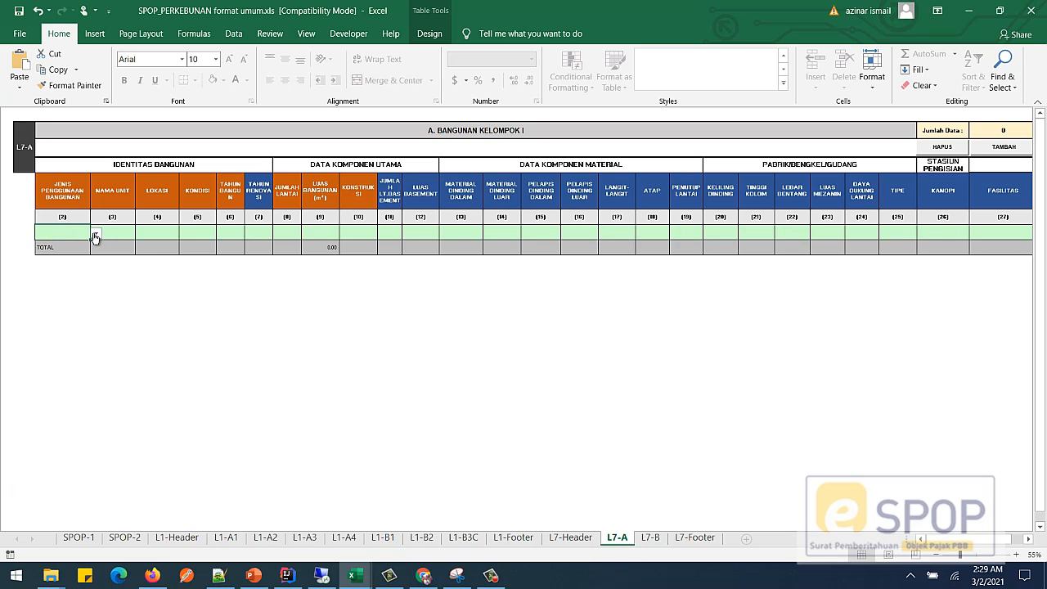
left_click(95, 233)
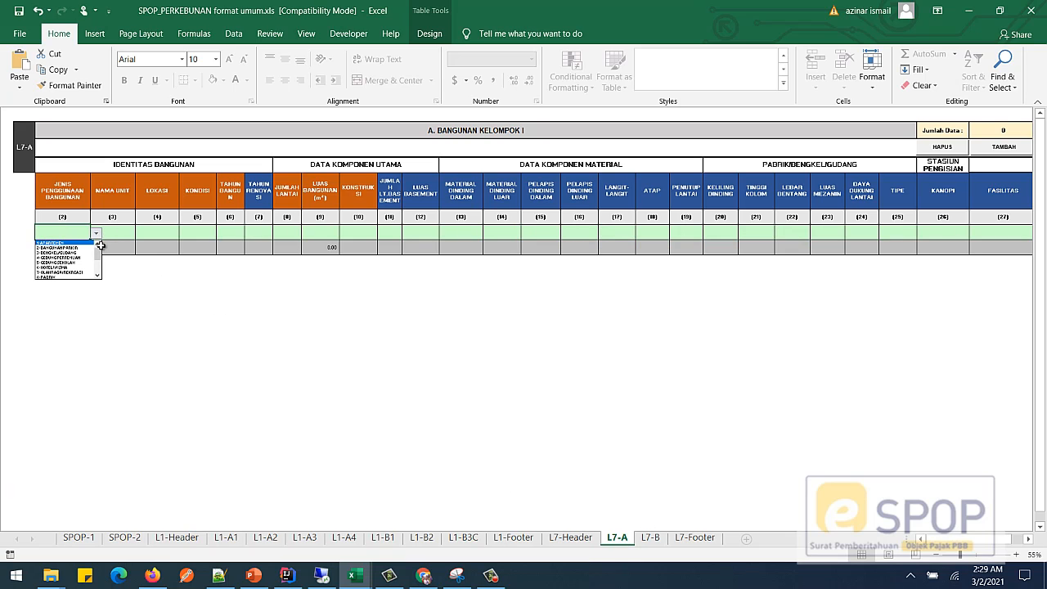
left_click_drag(99, 253, 99, 260)
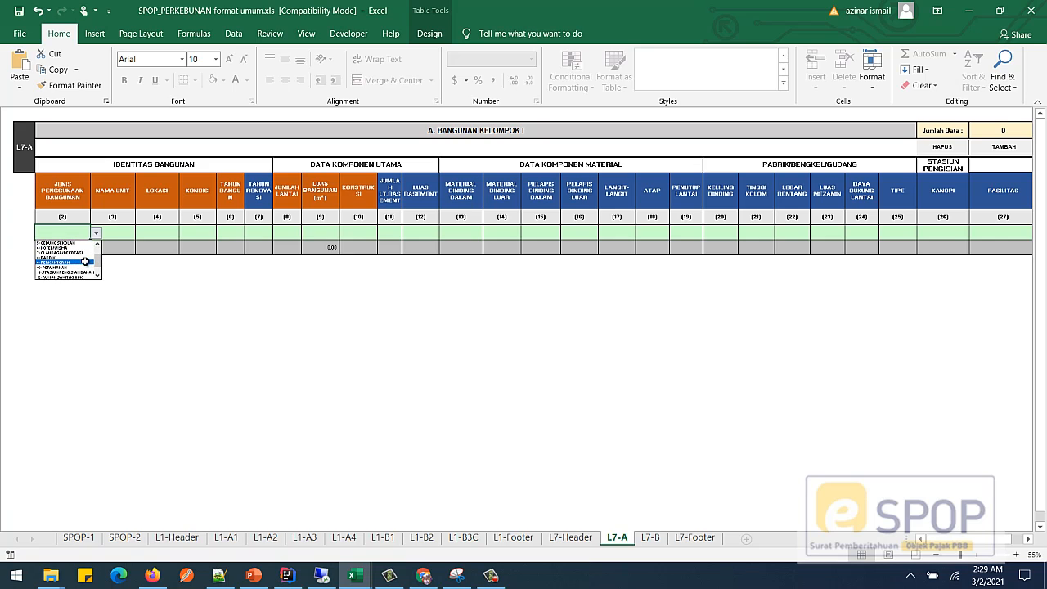
left_click(69, 267)
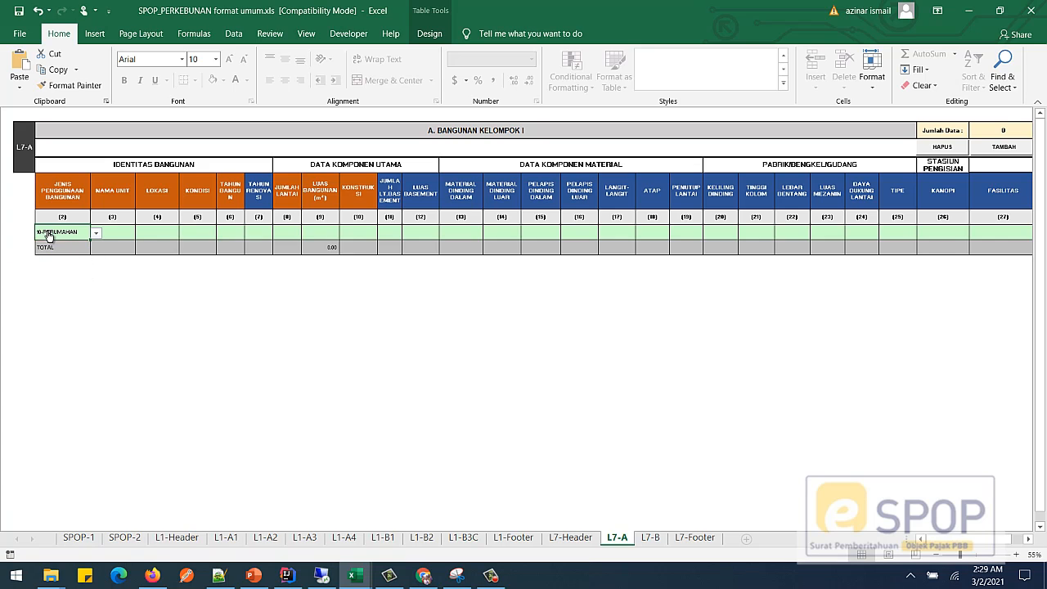
left_click(114, 233)
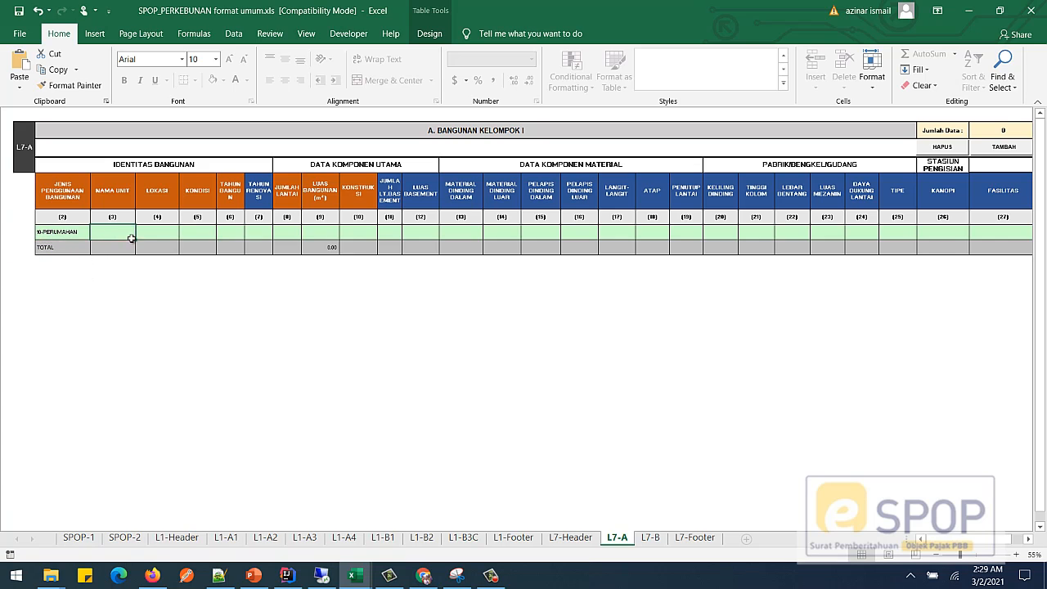
left_click(58, 235)
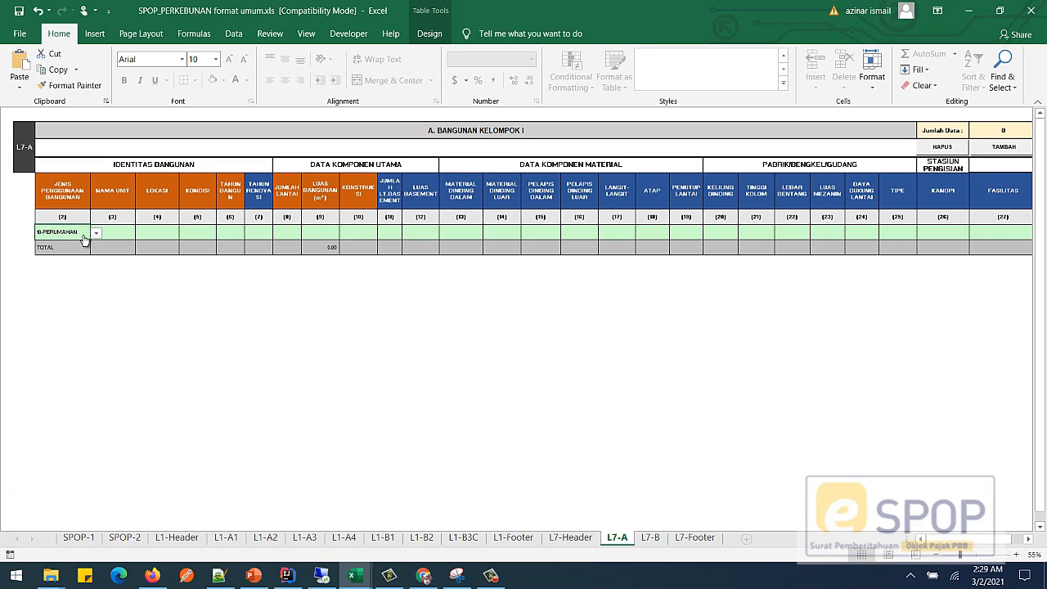
Check the first building's unit name, location and general condition in the Formulir SPOP Beserta Lampiran Tarakan workbook
left_click(156, 232)
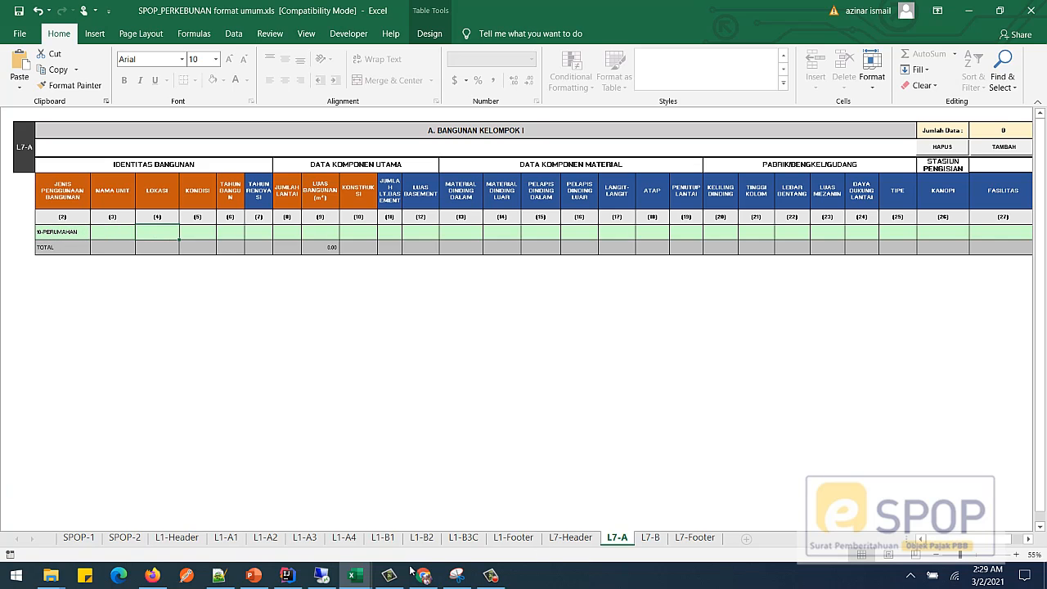
mouse_move(354, 576)
left_click(376, 536)
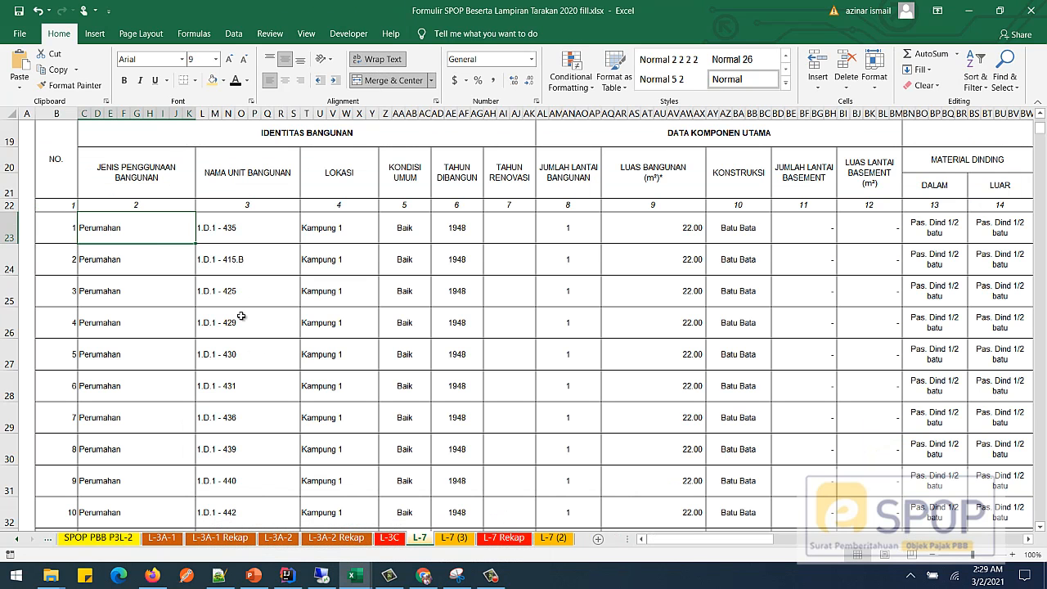
left_click(240, 228)
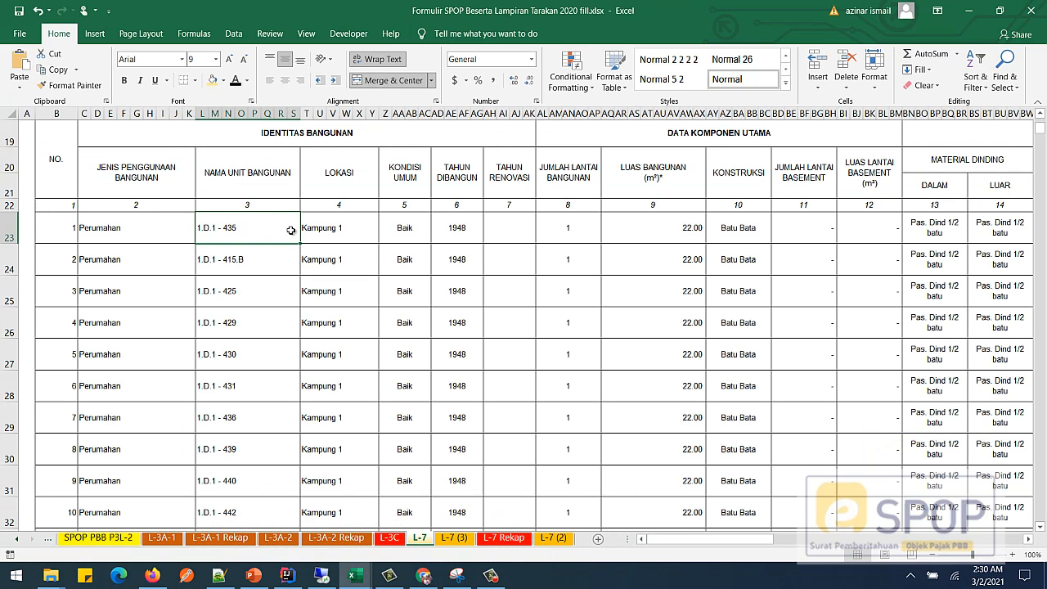
left_click(414, 219)
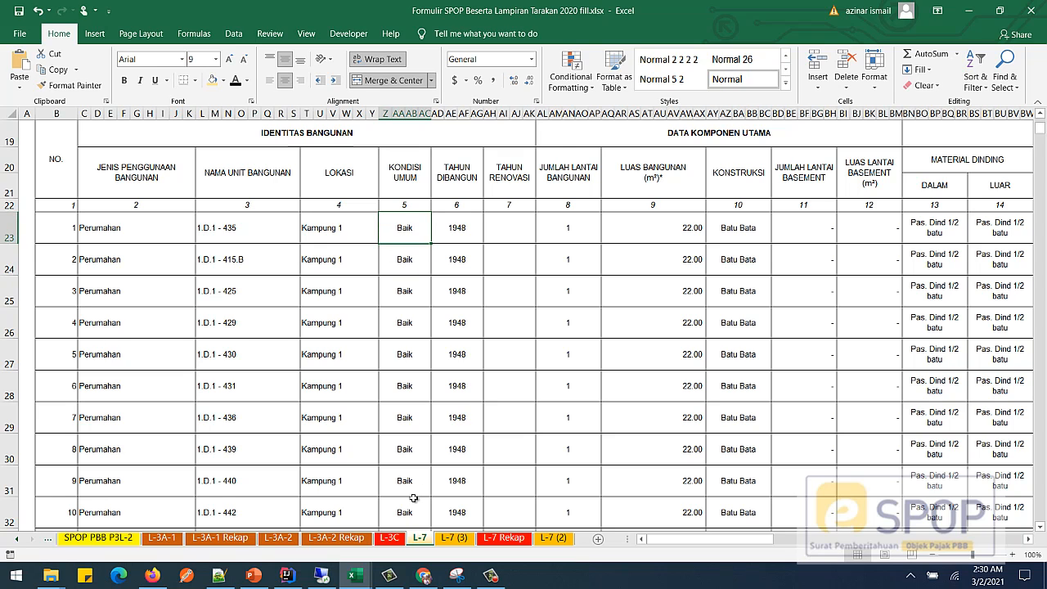
Back in the SPOP_PERKEBUNAN workbook, set KONDISI in the L7-A entry row to 2-BAIK
left_click(356, 579)
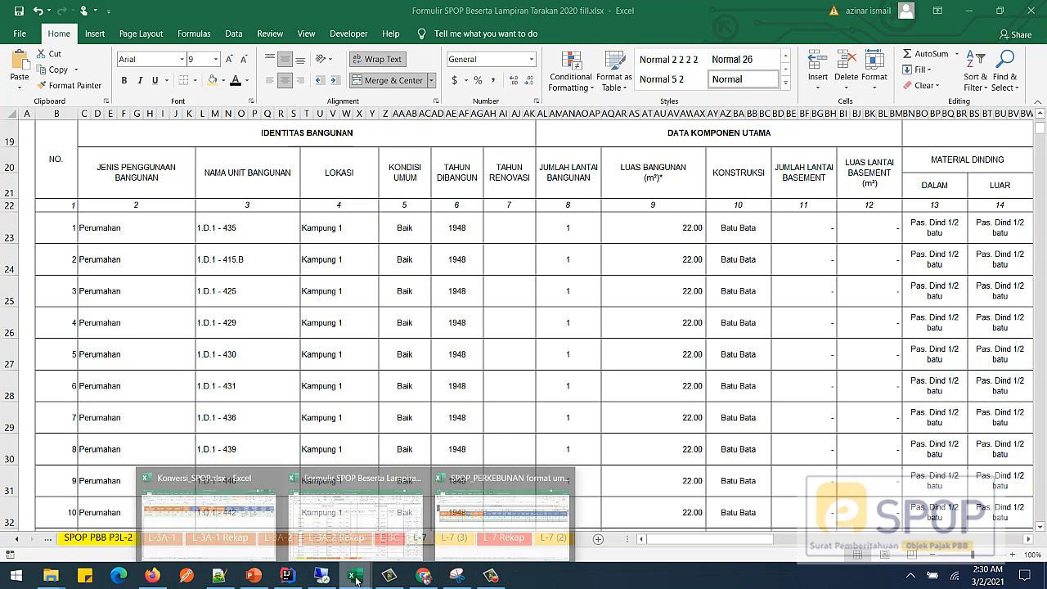
left_click(483, 520)
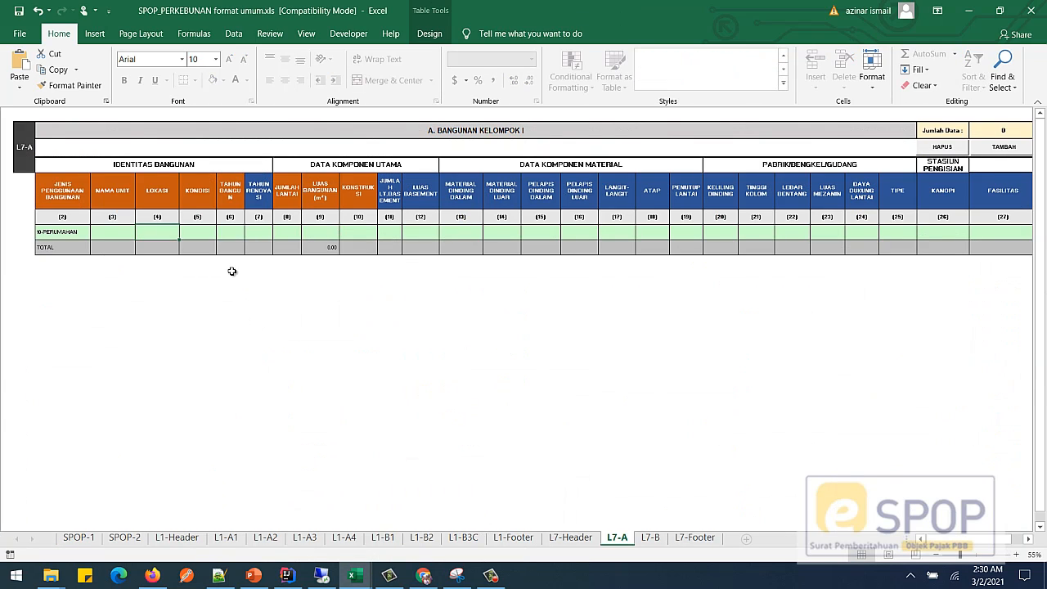
left_click(207, 236)
left_click(221, 235)
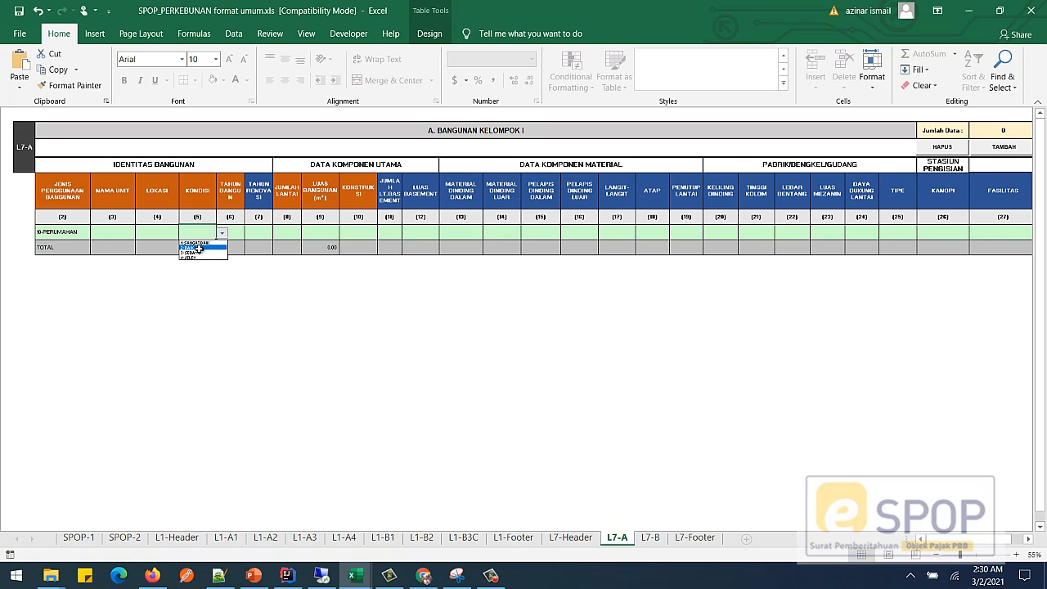
left_click(198, 248)
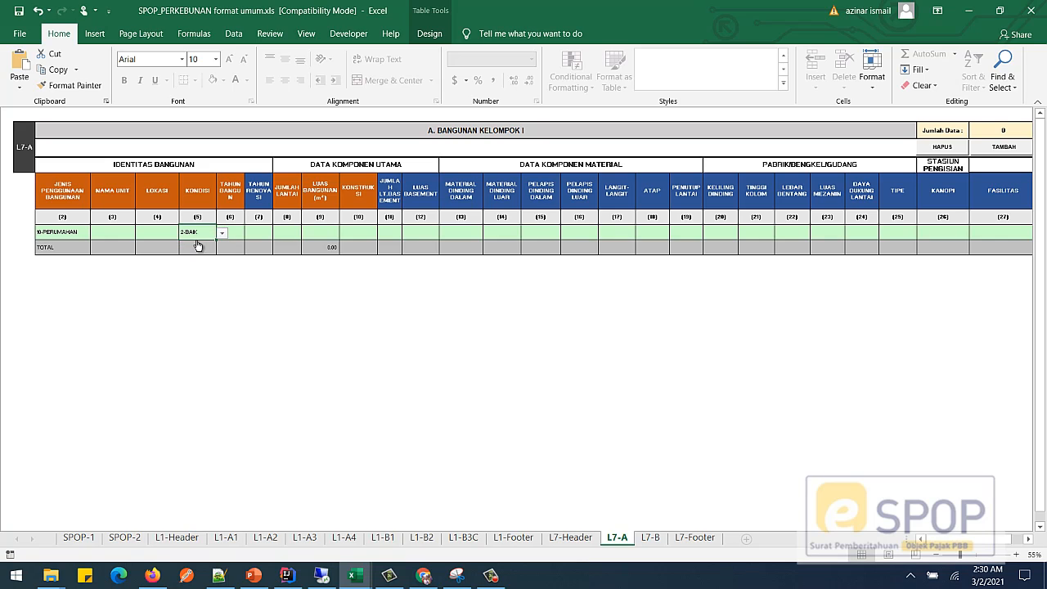
Enlarge the L7-A sheet to 100% and review the entered building use and condition cells
scroll(153, 220, "up", 3, "ctrl")
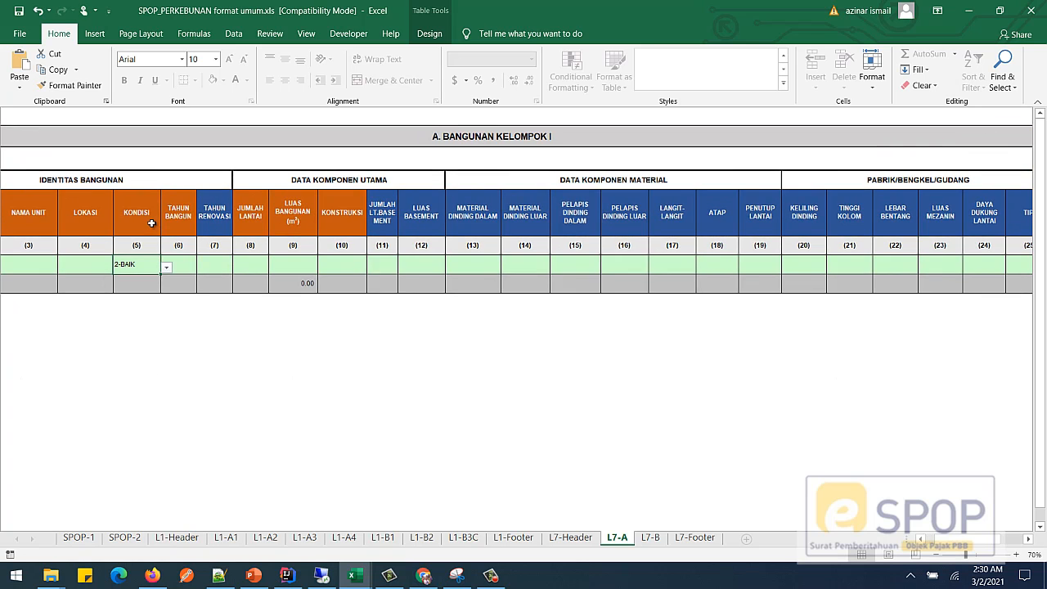
left_click_drag(963, 540, 907, 543)
left_click(129, 333)
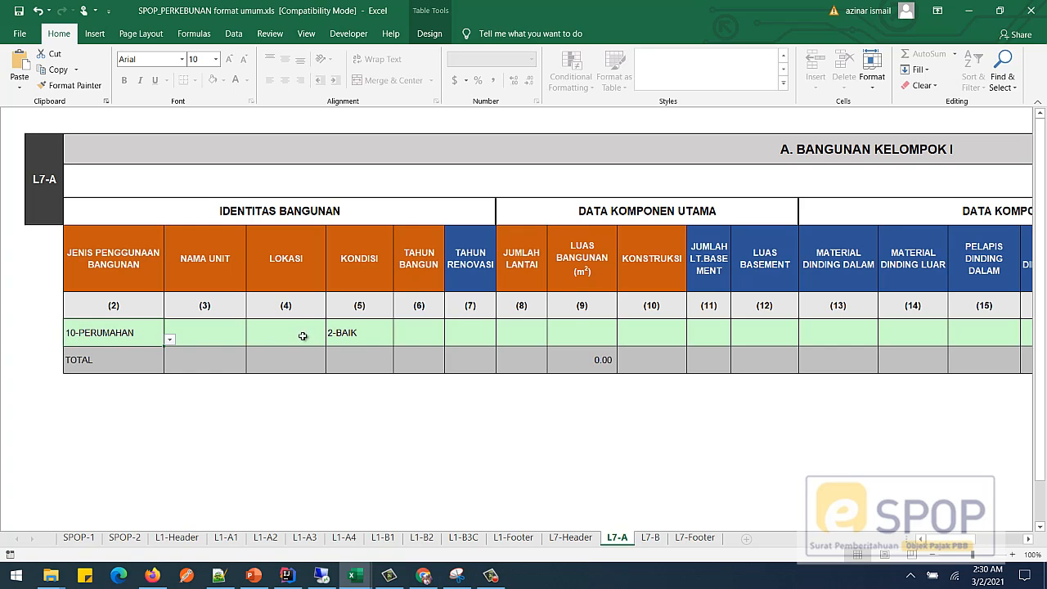
left_click(332, 342)
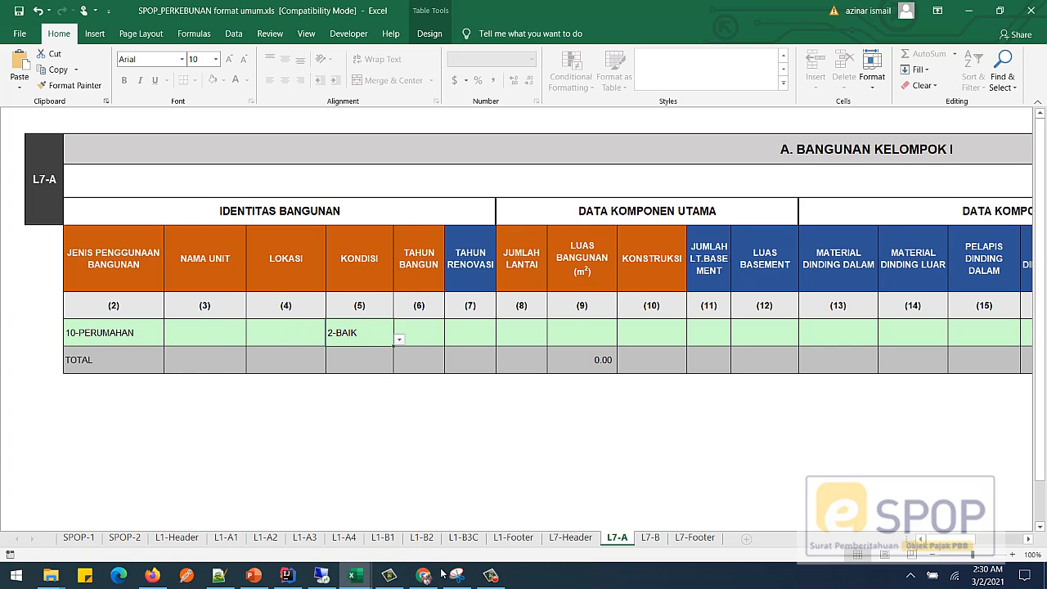
Check the first building's construction and interior wall material in the Formulir SPOP Beserta Lampiran Tarakan workbook
mouse_move(358, 577)
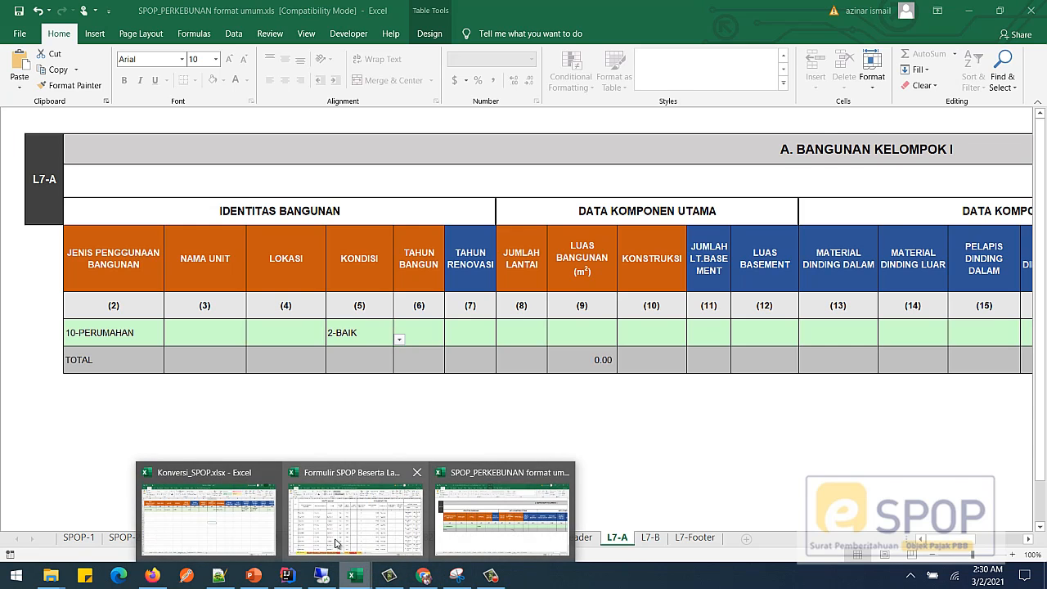
left_click(335, 544)
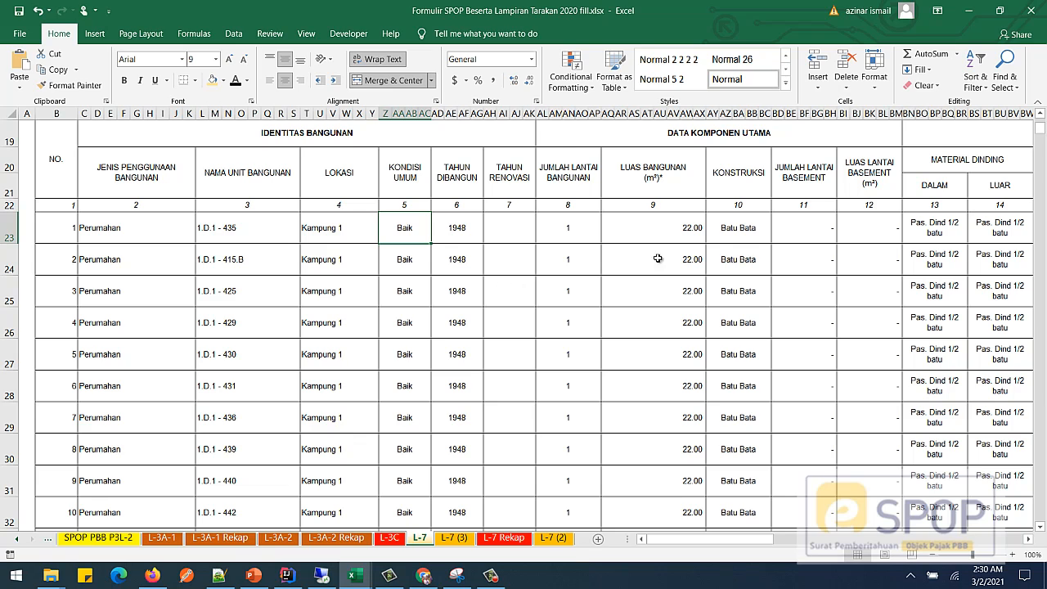
left_click(728, 232)
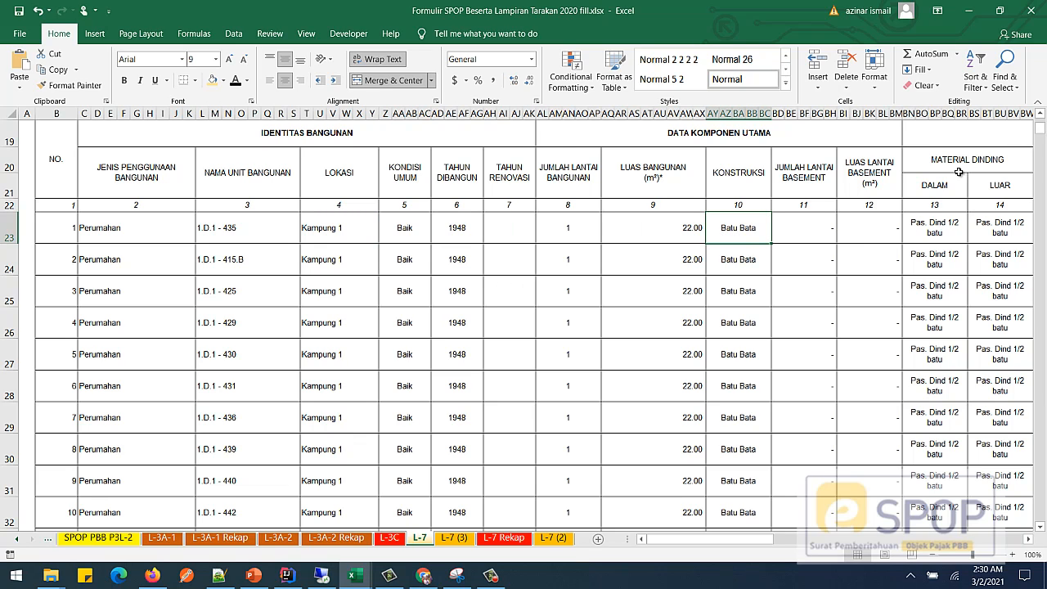
key("Right")
left_click(939, 232)
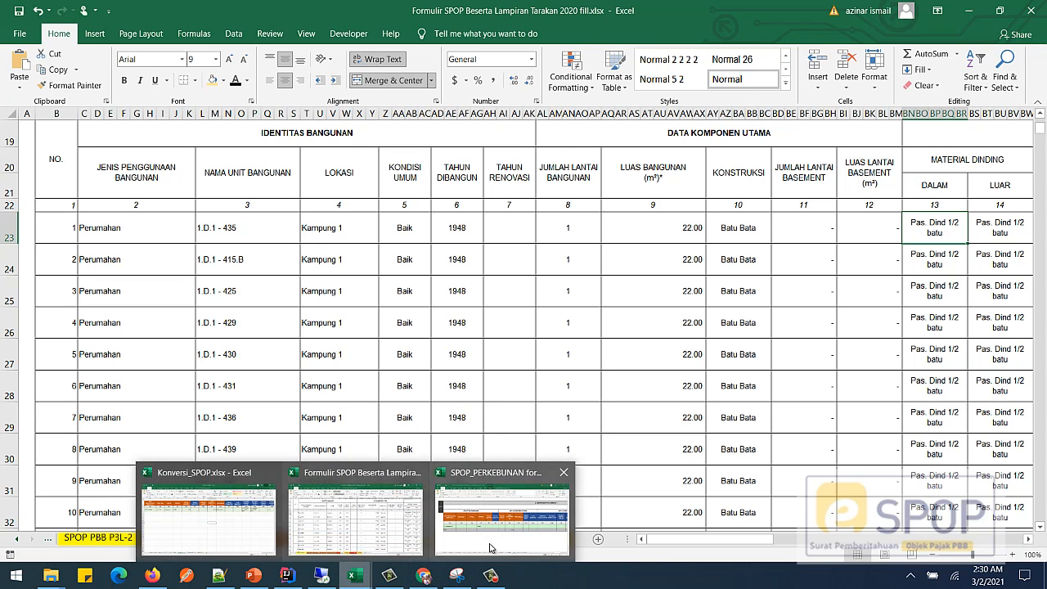
Back in the SPOP_PERKEBUNAN workbook, set KONSTRUKSI in the L7-A entry row to 5-BATU BATA
left_click(501, 507)
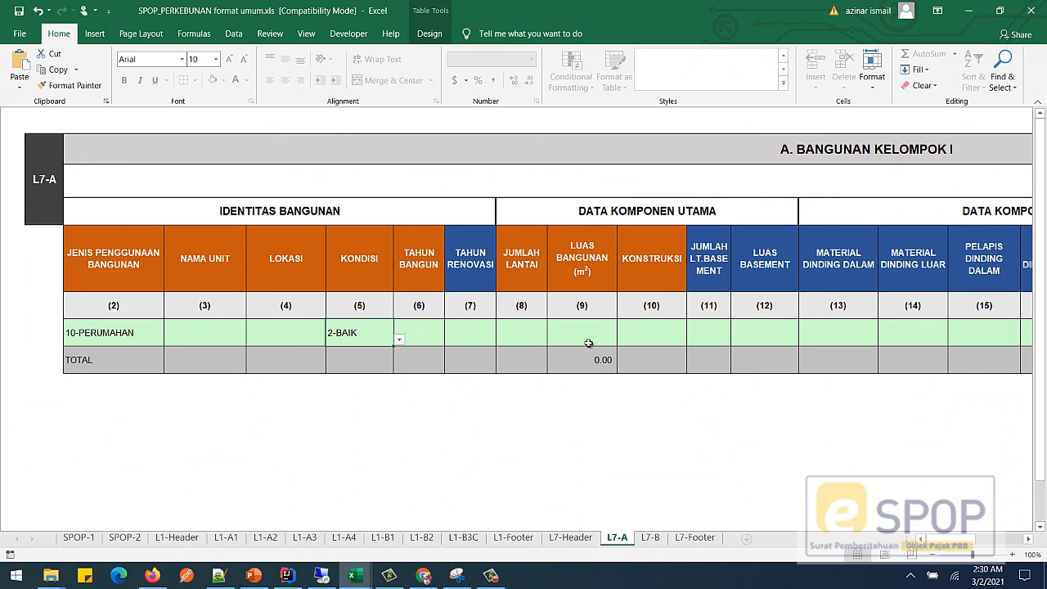
left_click(646, 340)
left_click(693, 340)
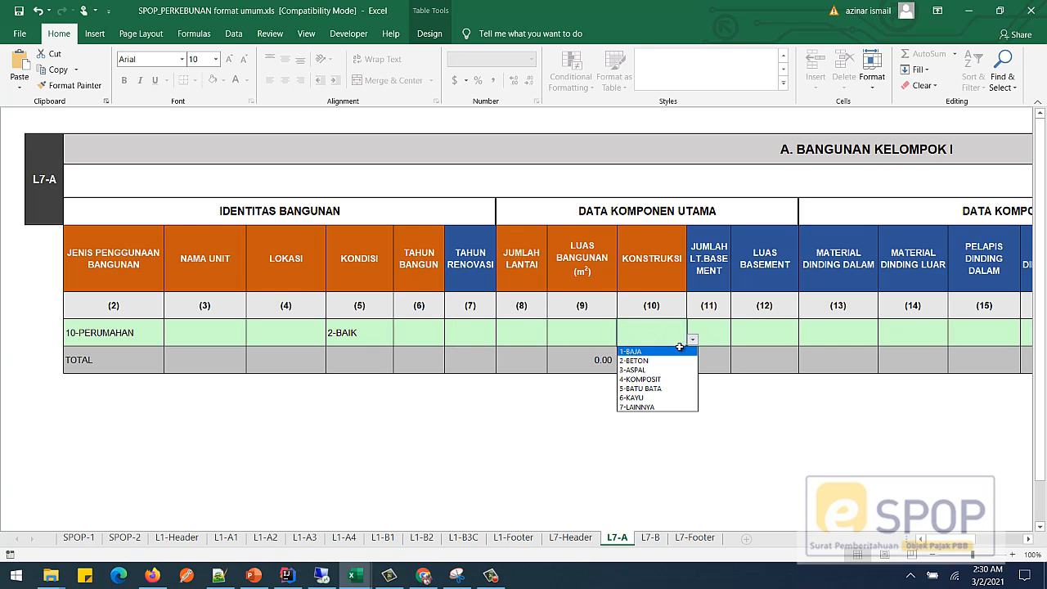
left_click(651, 389)
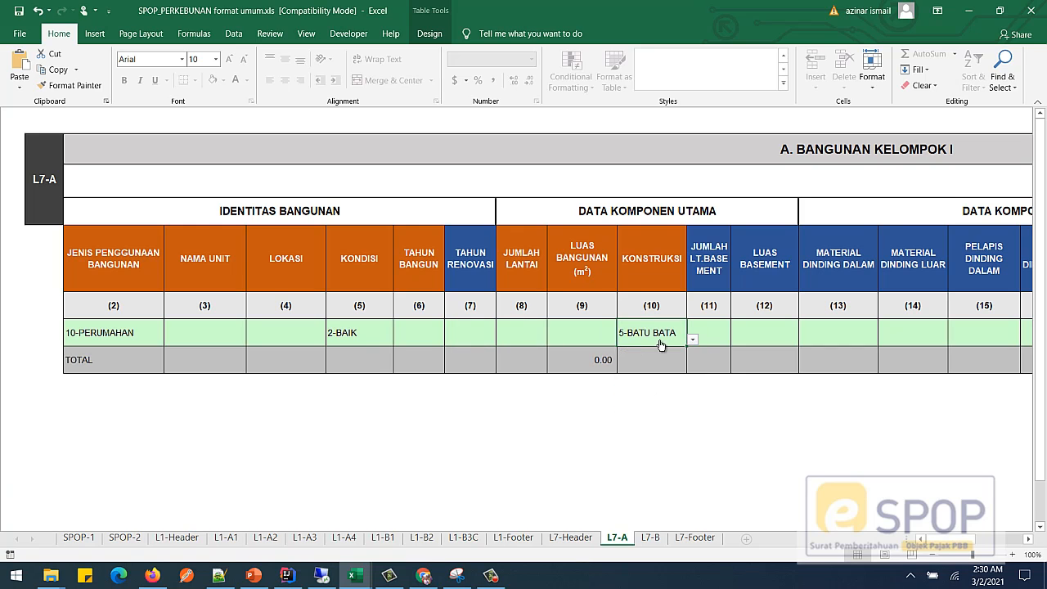
Set MATERIAL DINDING DALAM in the L7-A entry row to 3-PASANGAN SETENGAH BATU
left_click(842, 329)
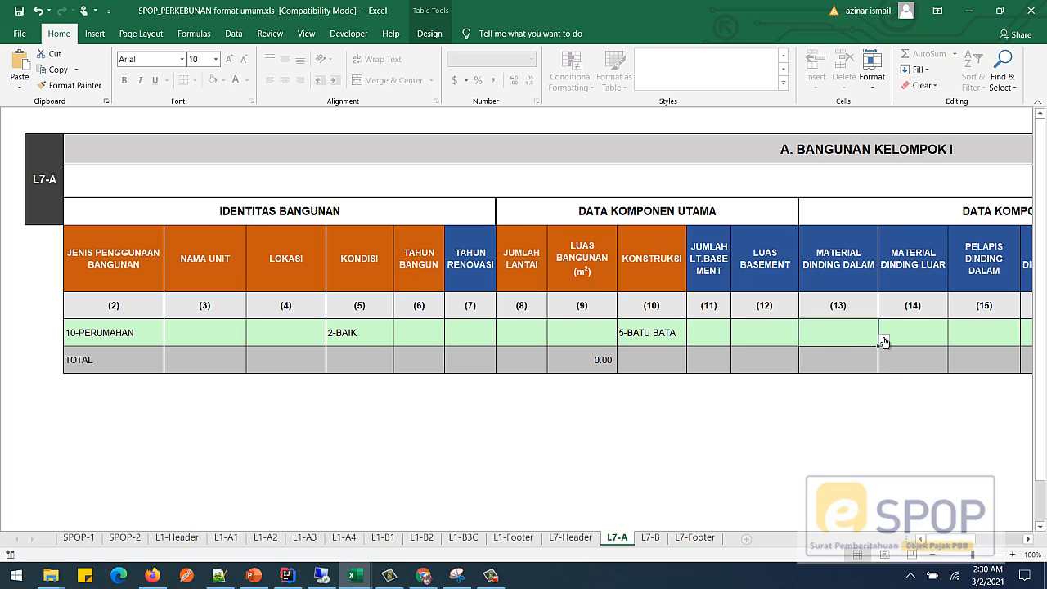
left_click(884, 340)
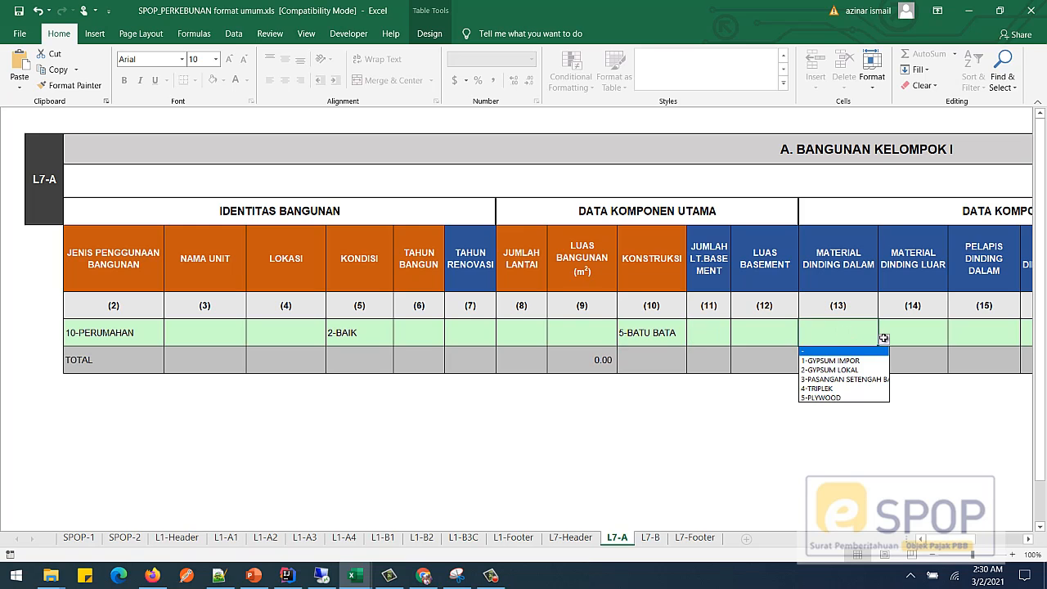
left_click(835, 380)
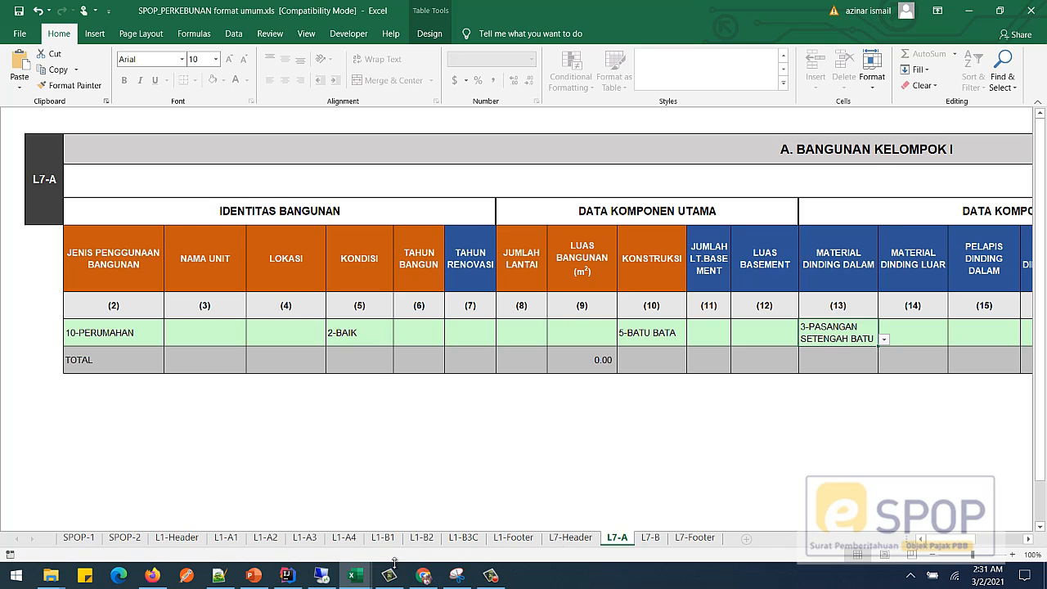
Browse the building records on the L-7 sheet of the Formulir SPOP workbook to see how much data needs conversion
mouse_move(362, 581)
left_click(375, 531)
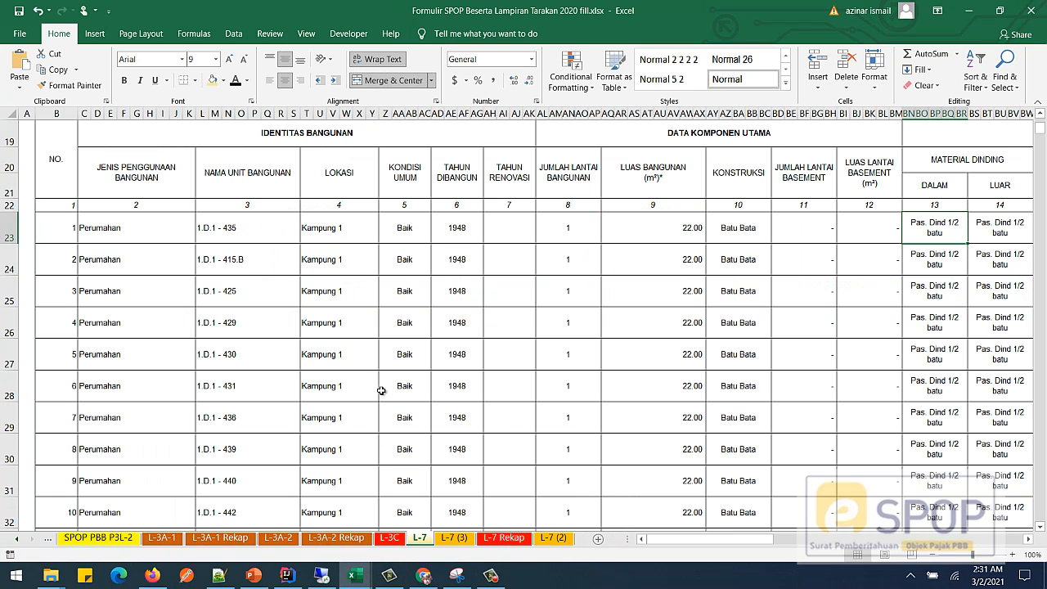
scroll(40, 233, "up", 1)
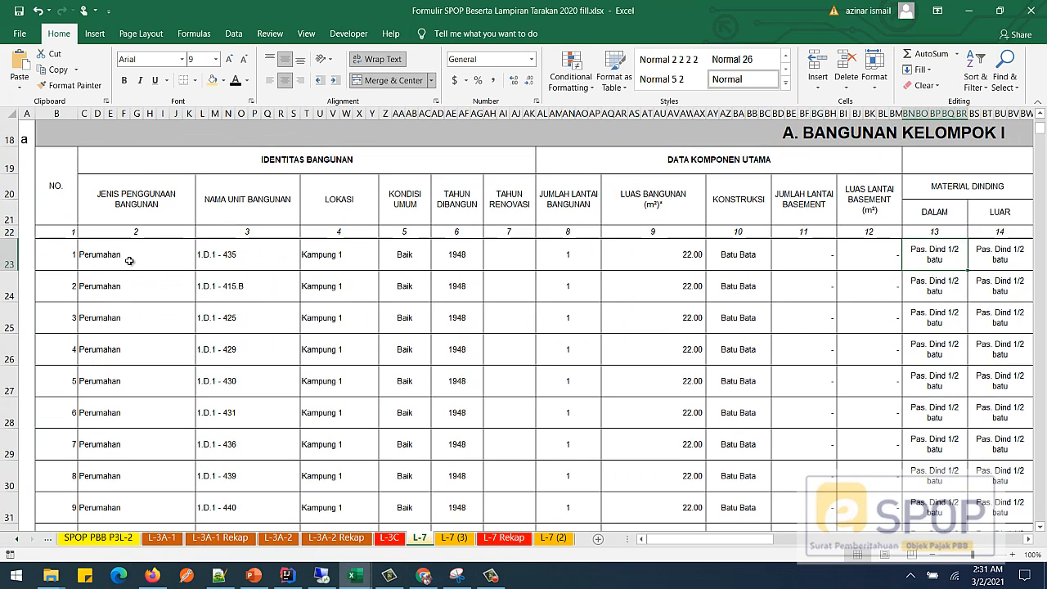
left_click(92, 278)
scroll(123, 323, "down", 19)
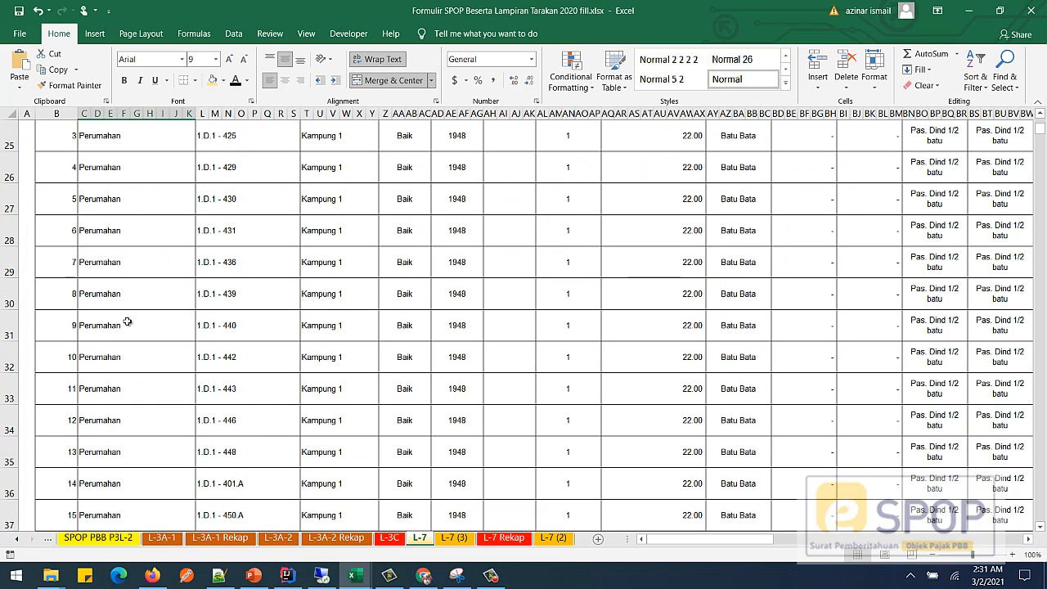
scroll(123, 338, "down", 20)
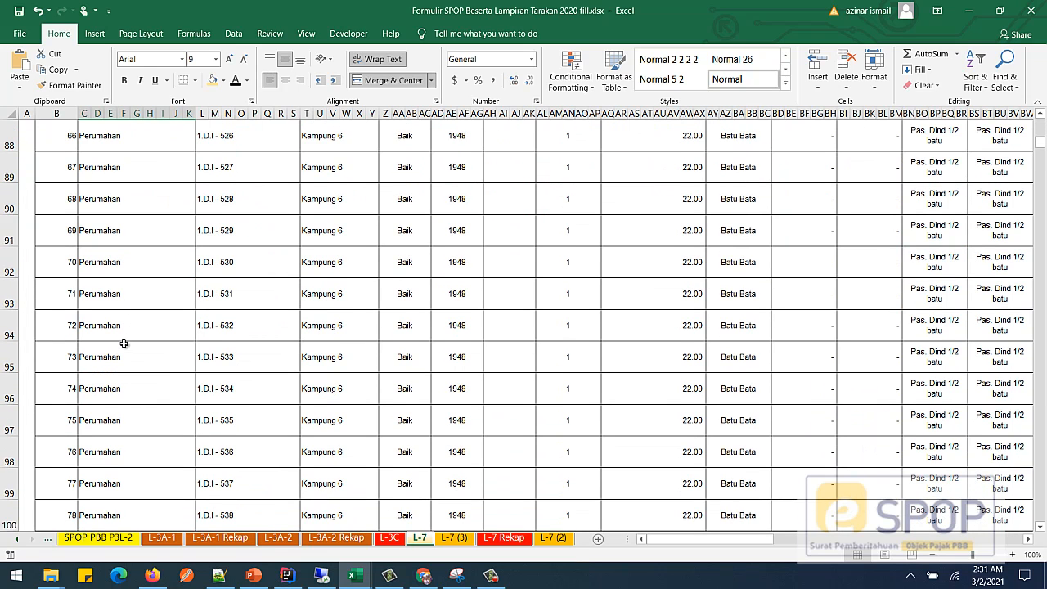
scroll(123, 403, "down", 5)
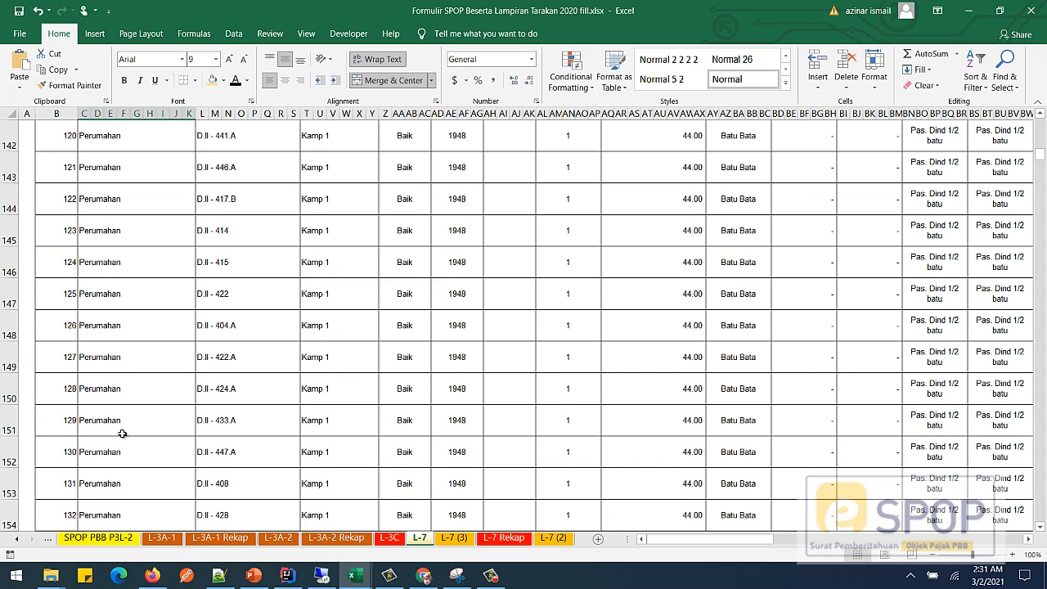
scroll(400, 350, "up", 6)
scroll(401, 351, "up", 20)
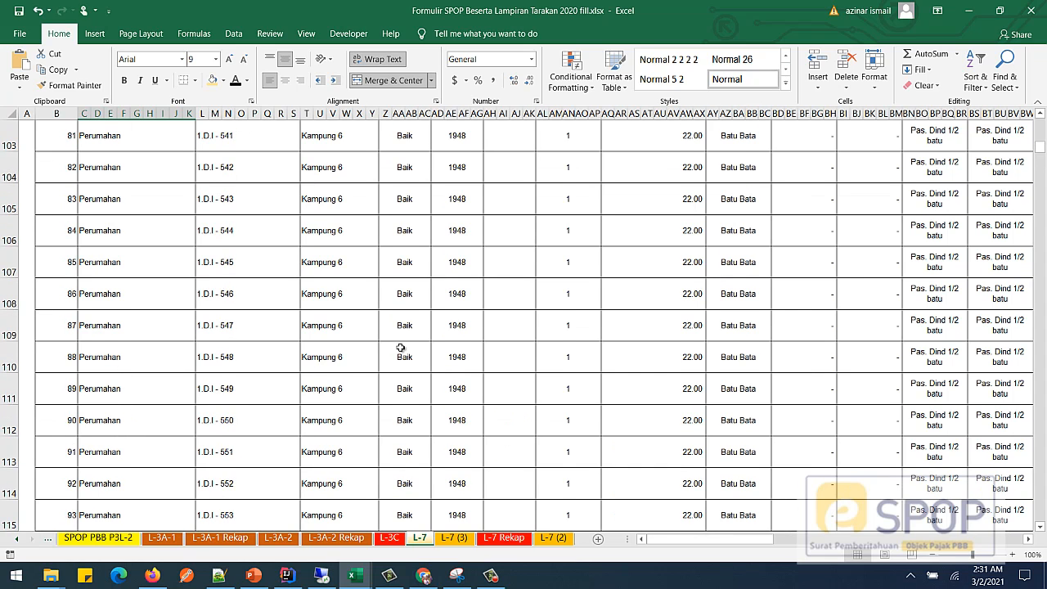
scroll(400, 348, "up", 17)
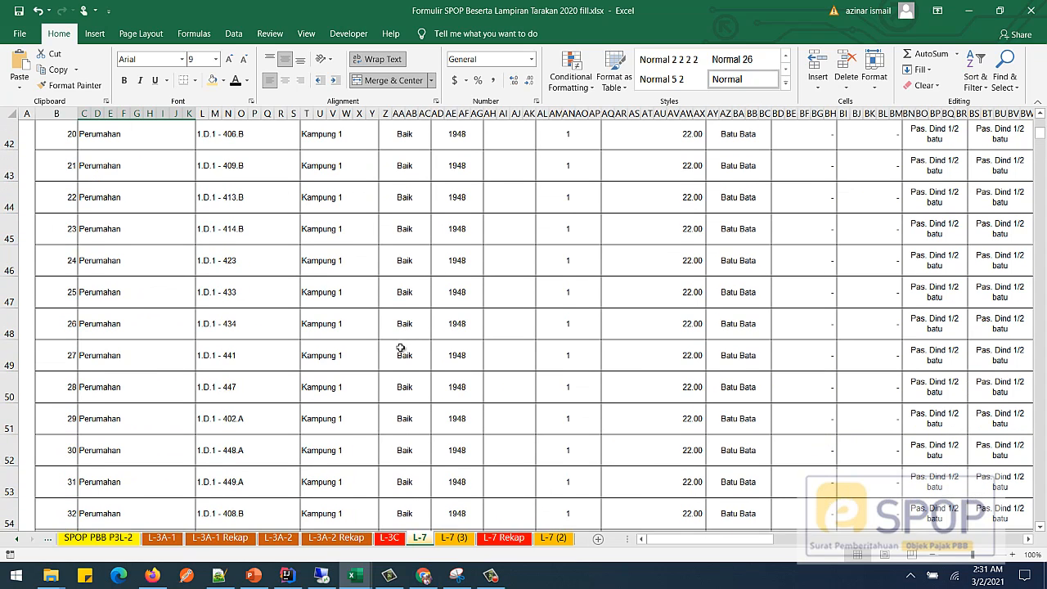
scroll(400, 347, "down", 3)
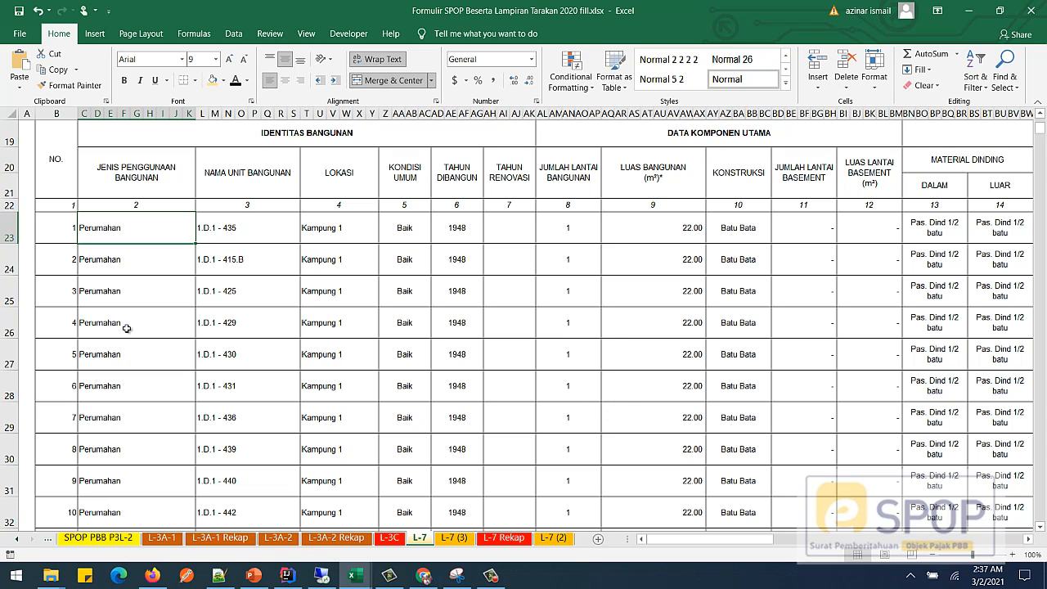
Compare the first eight buildings' use entries in the Formulir SPOP workbook with the coded L7-A entry row in SPOP_PERKEBUNAN
left_click_drag(127, 221, 127, 434)
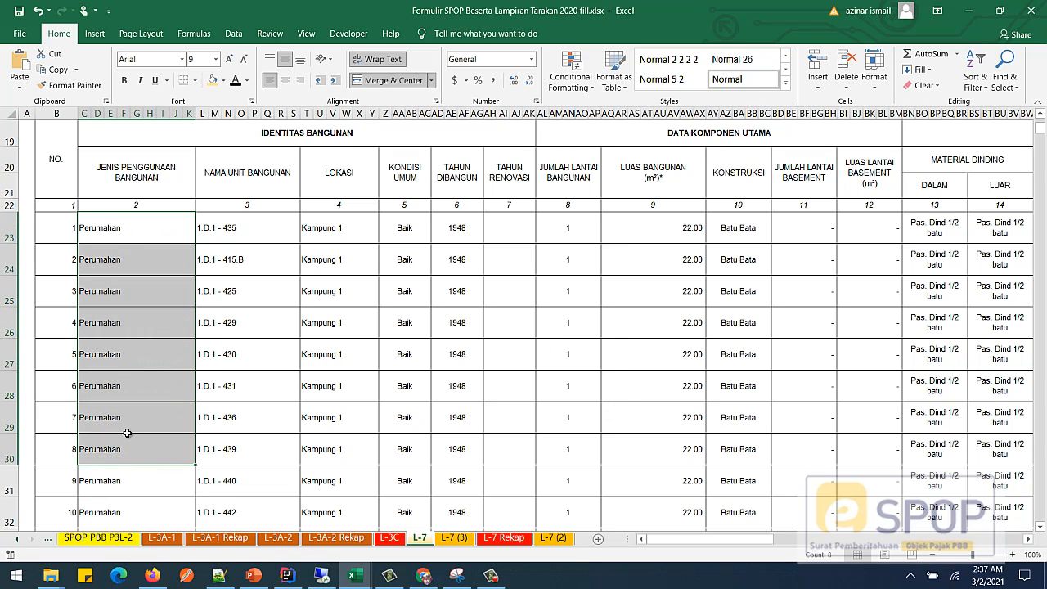
left_click(354, 580)
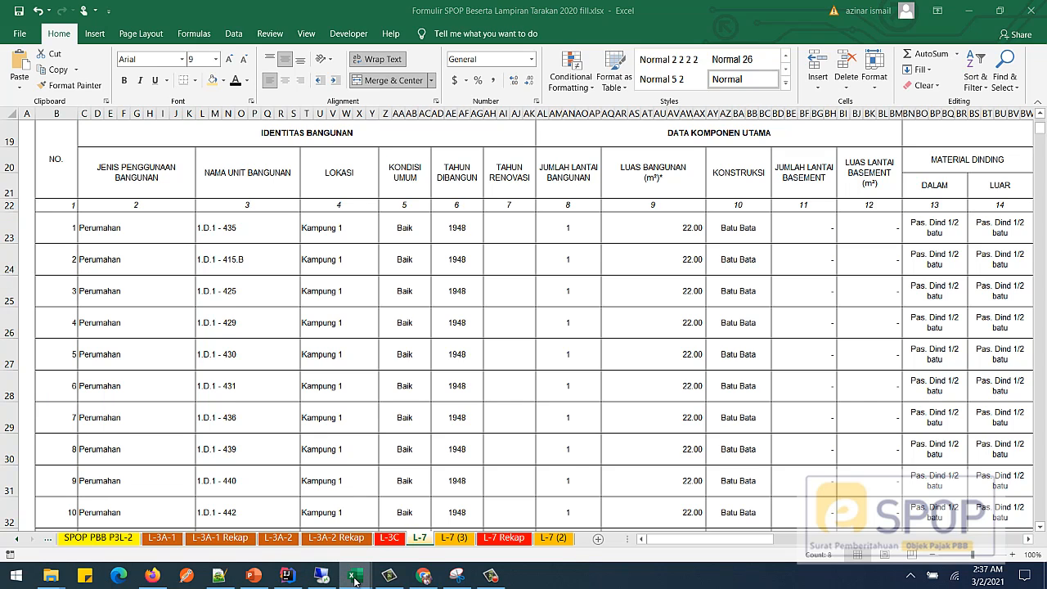
left_click(483, 534)
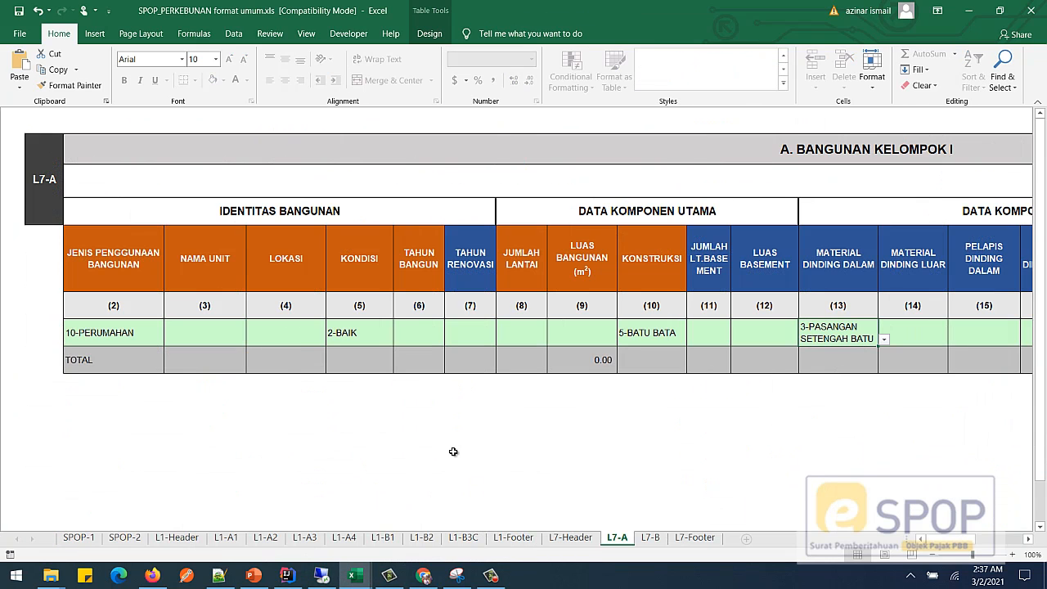
left_click_drag(99, 333, 833, 331)
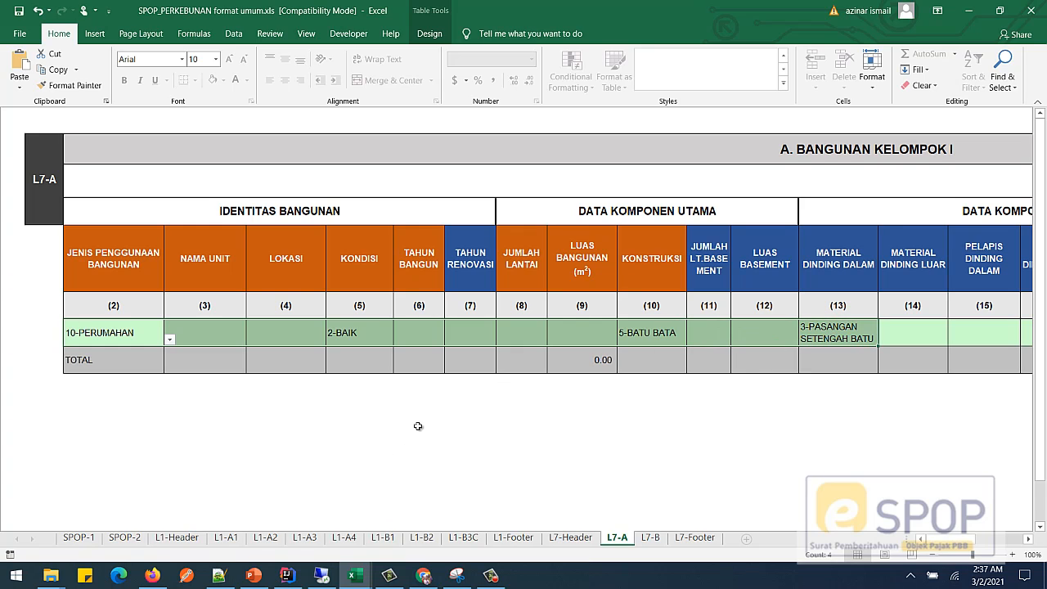
mouse_move(355, 575)
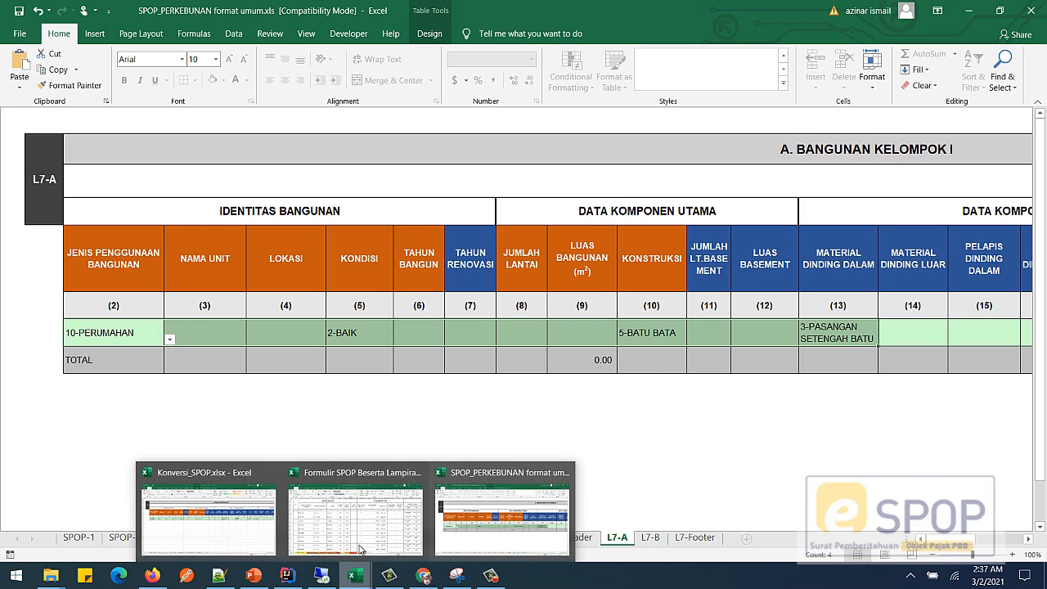
left_click(356, 503)
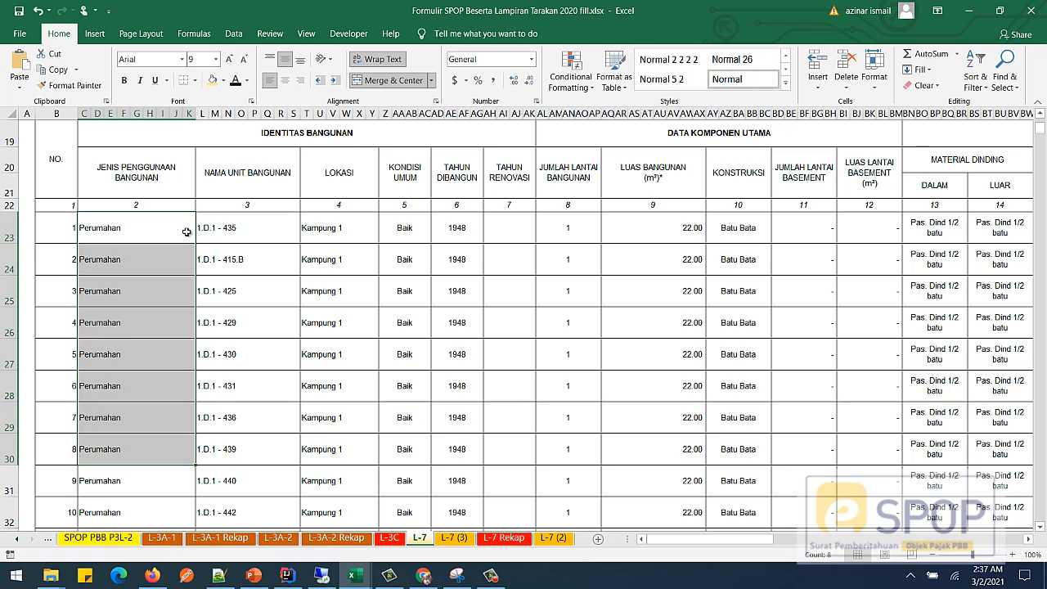
left_click(354, 575)
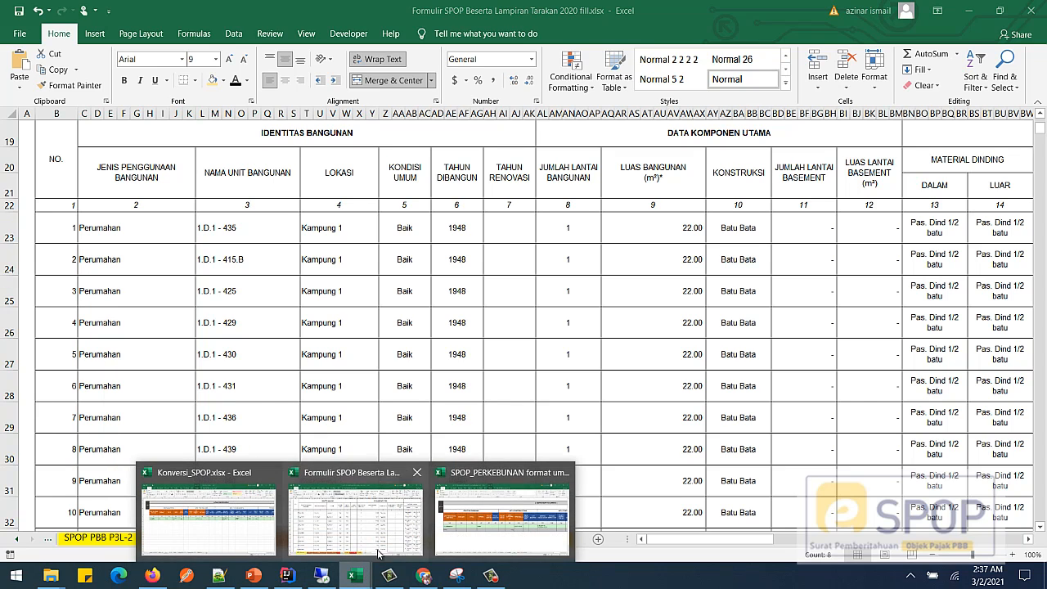
left_click(507, 524)
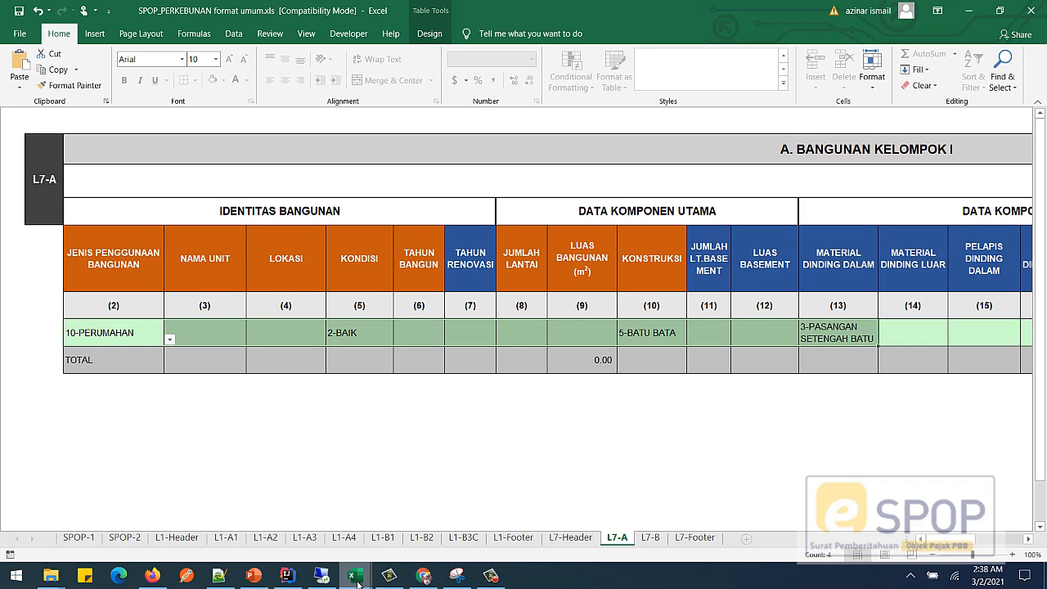
In the Formulir SPOP workbook, highlight the first seven buildings' data from building use through interior wall material for review
mouse_move(358, 583)
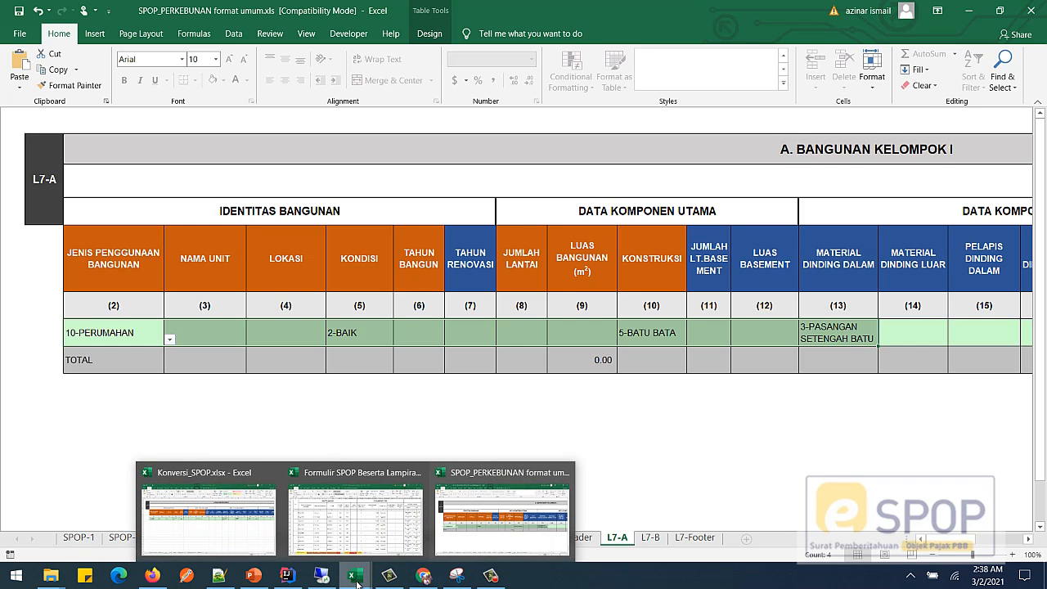
left_click(360, 520)
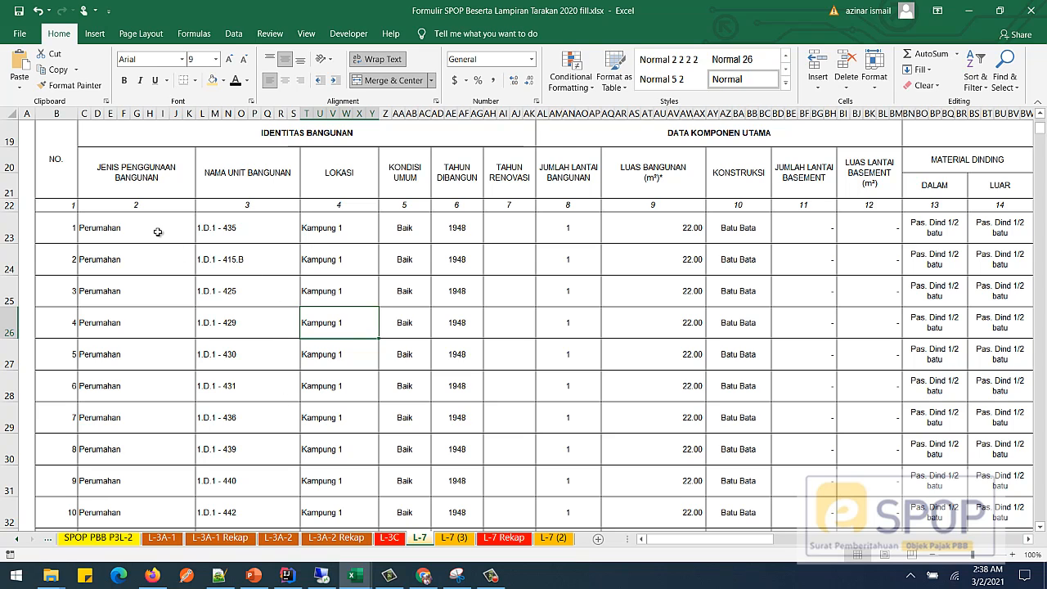
left_click_drag(156, 227, 168, 295)
left_click_drag(177, 367, 932, 414)
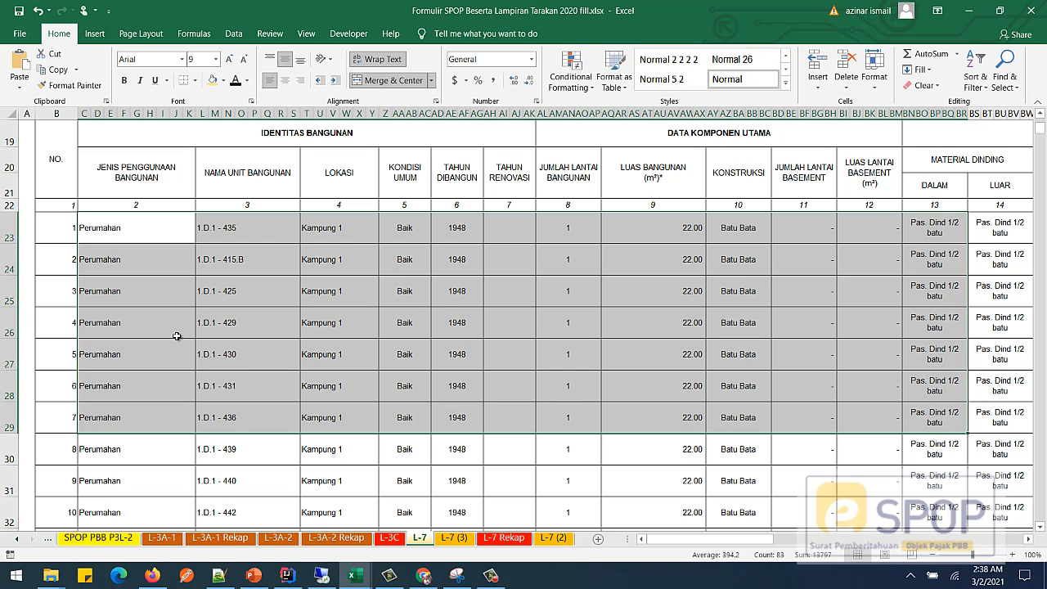
left_click(152, 335)
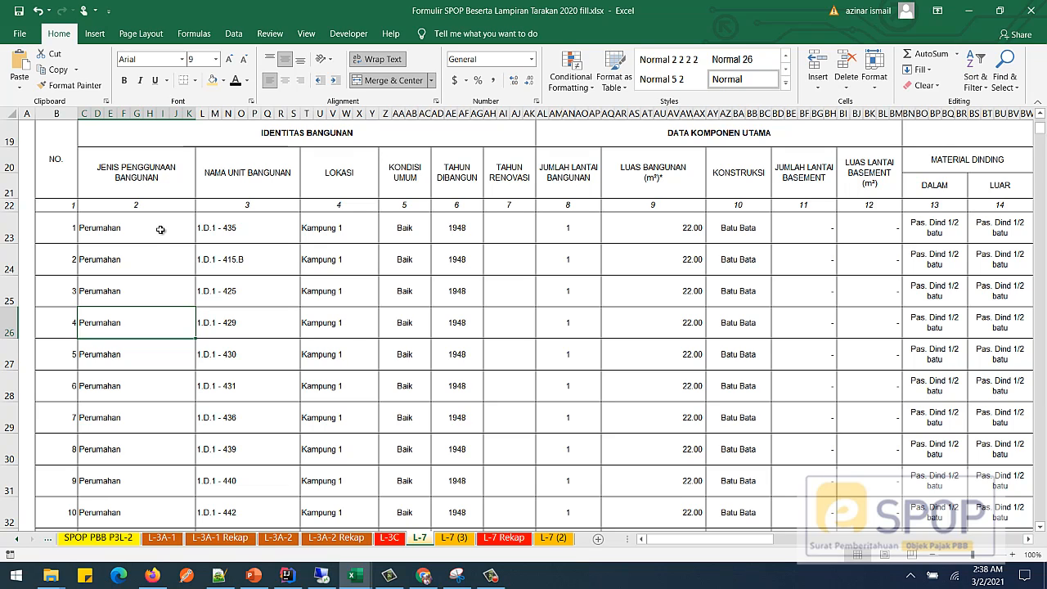
Review the first buildings' use, general condition, construction, and interior and exterior wall material columns by highlighting each in turn
left_click_drag(153, 222, 150, 446)
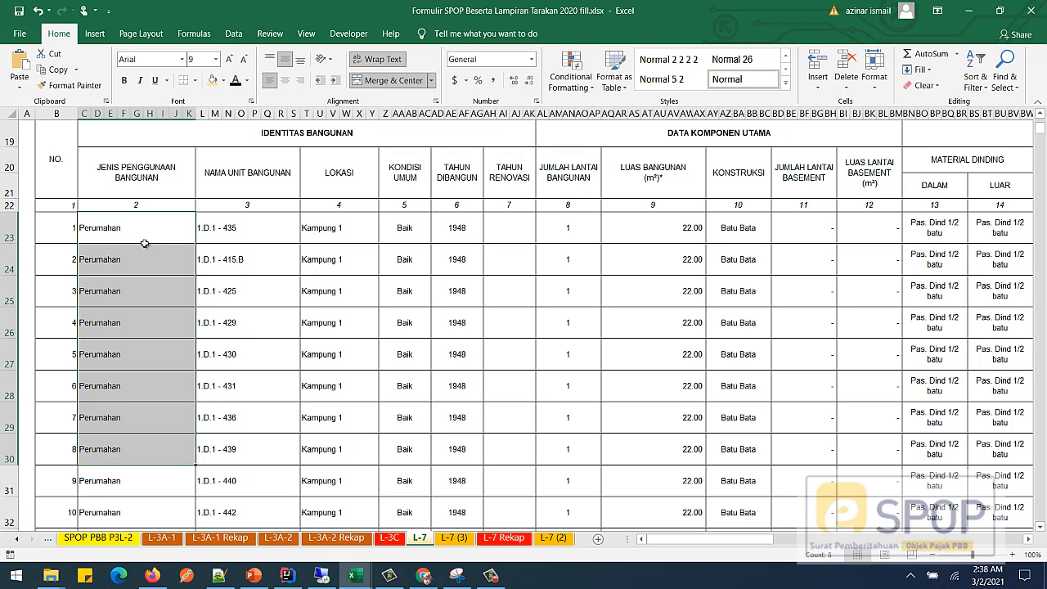
left_click_drag(405, 234, 413, 440)
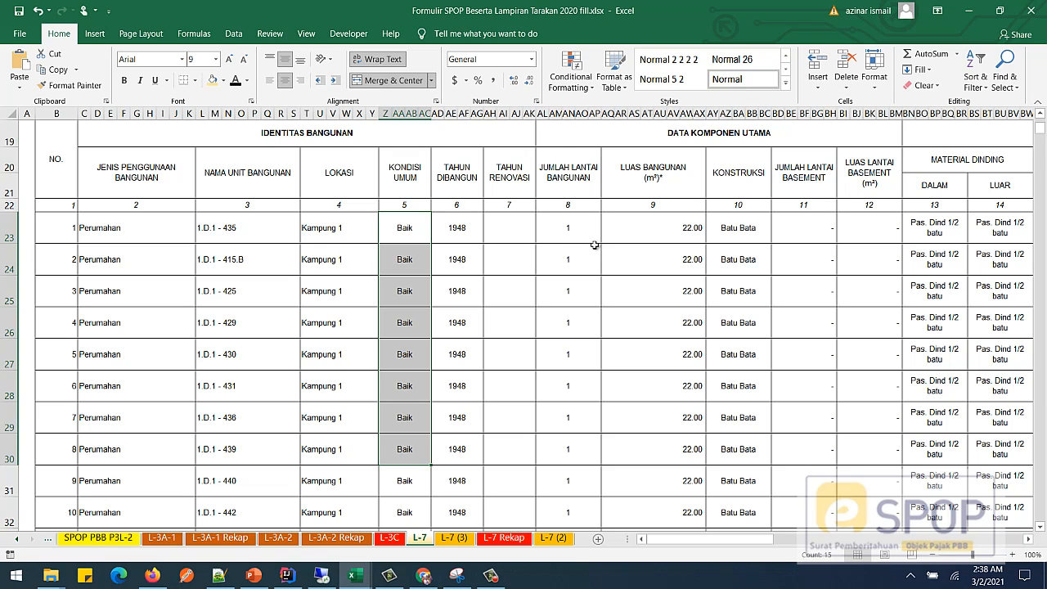
left_click_drag(743, 233, 755, 394)
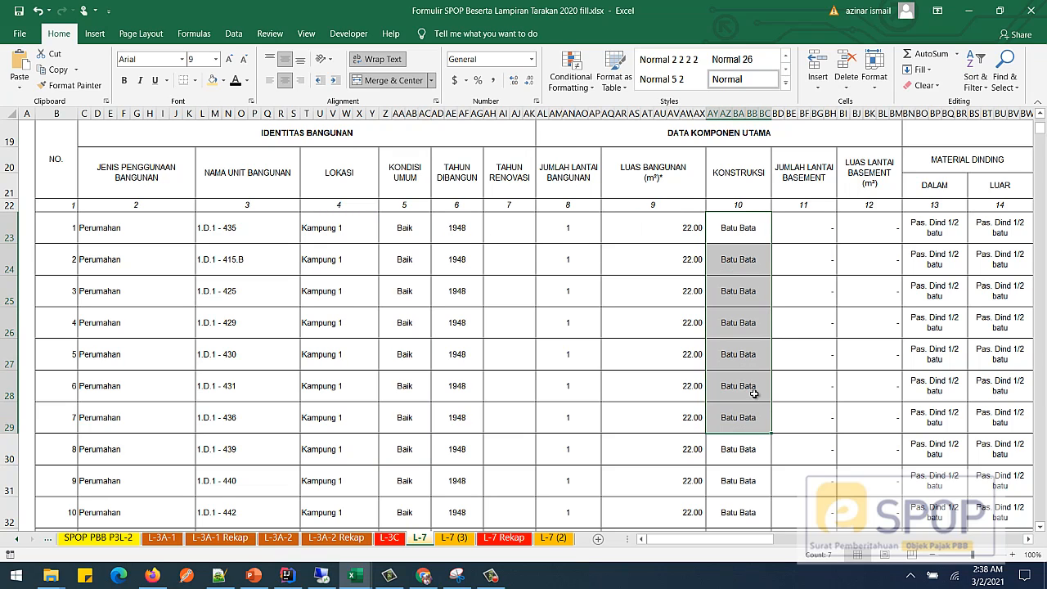
left_click(938, 229)
left_click_drag(939, 229, 943, 382)
left_click_drag(999, 227, 999, 376)
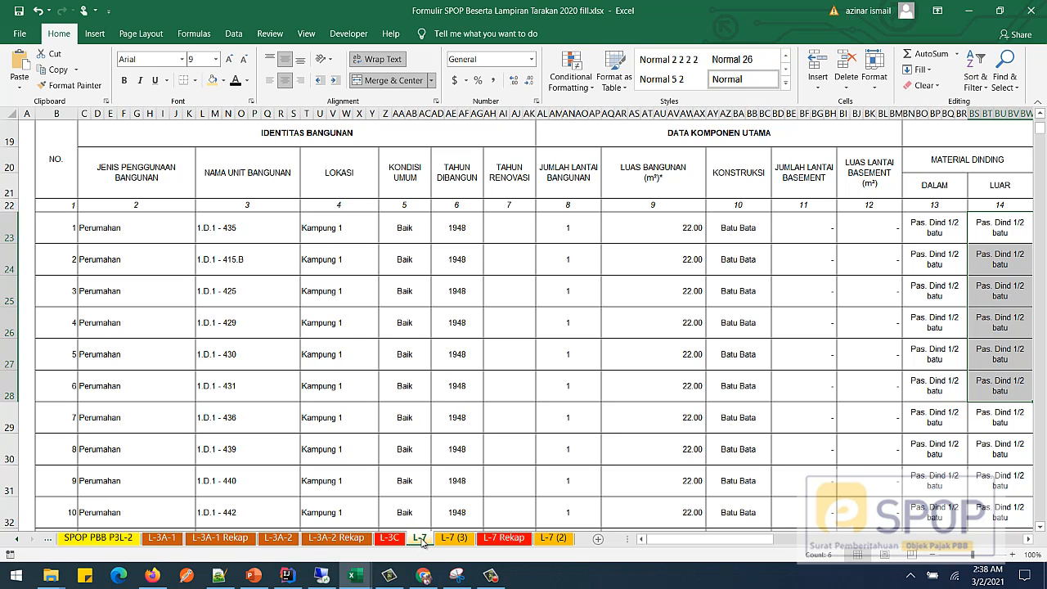
mouse_move(363, 579)
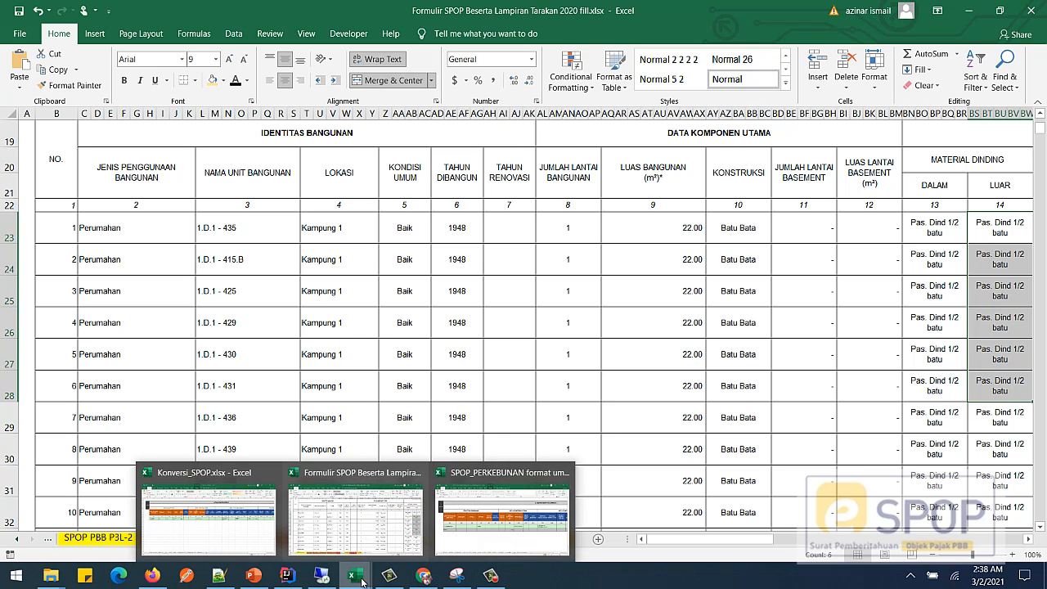
Switch to the SPOP_PERKEBUNAN workbook and review the coded choices available for building use and condition in the L7-A entry row
left_click(489, 532)
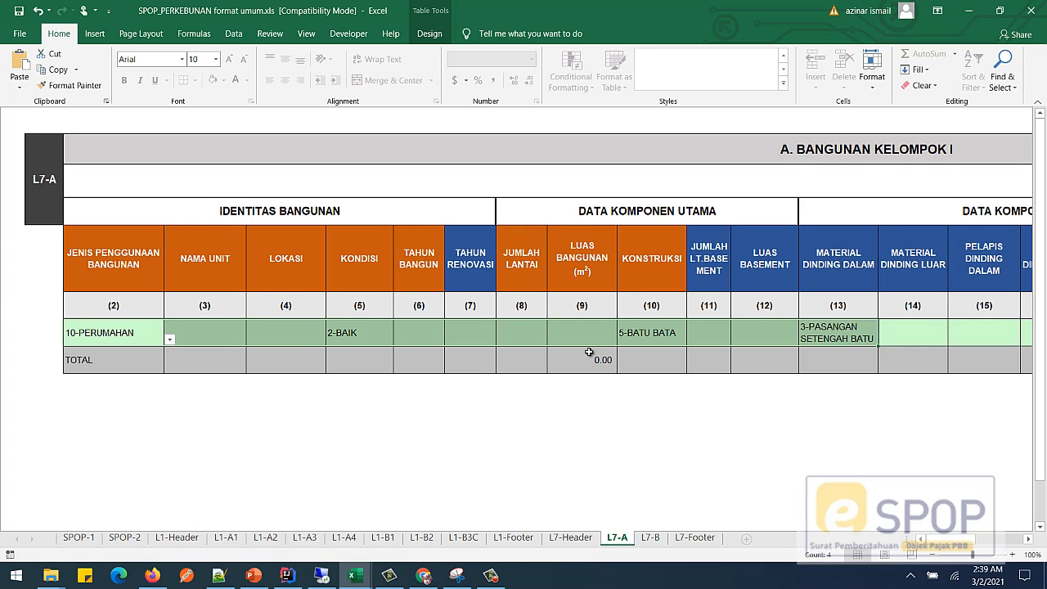
left_click(372, 333)
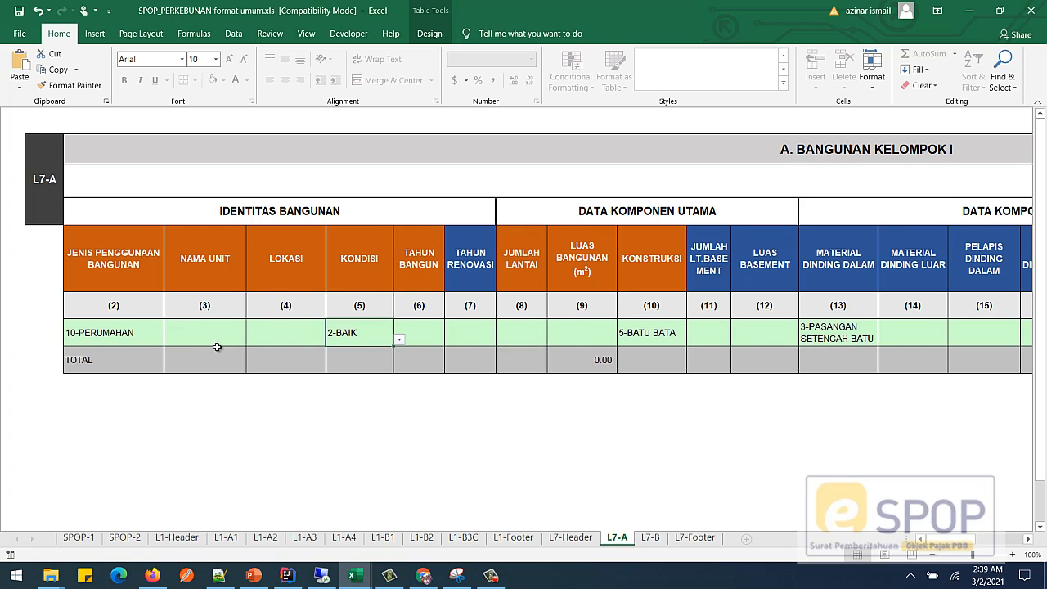
left_click(120, 332)
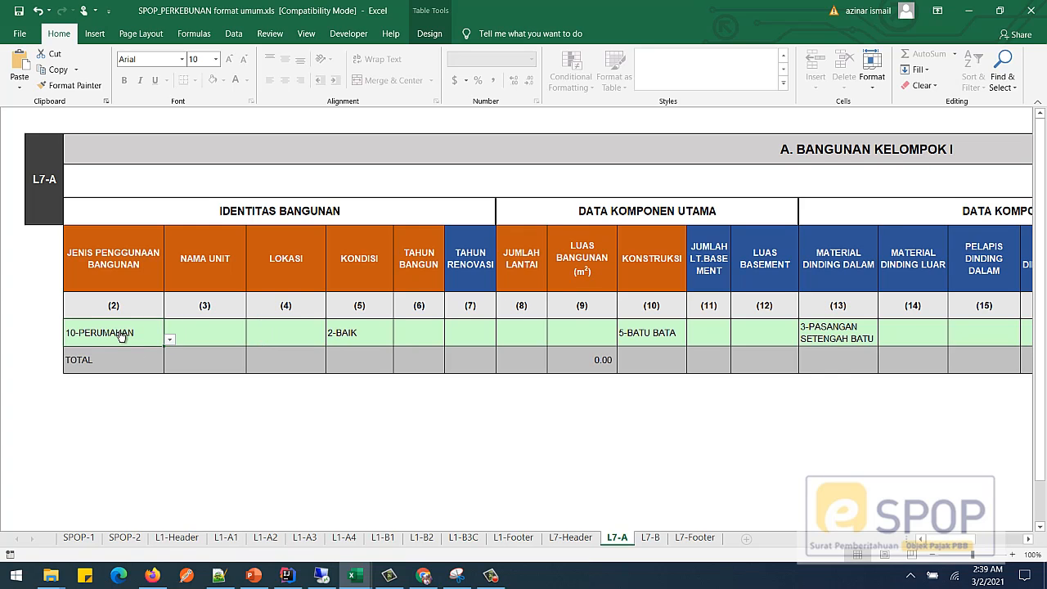
left_click(168, 340)
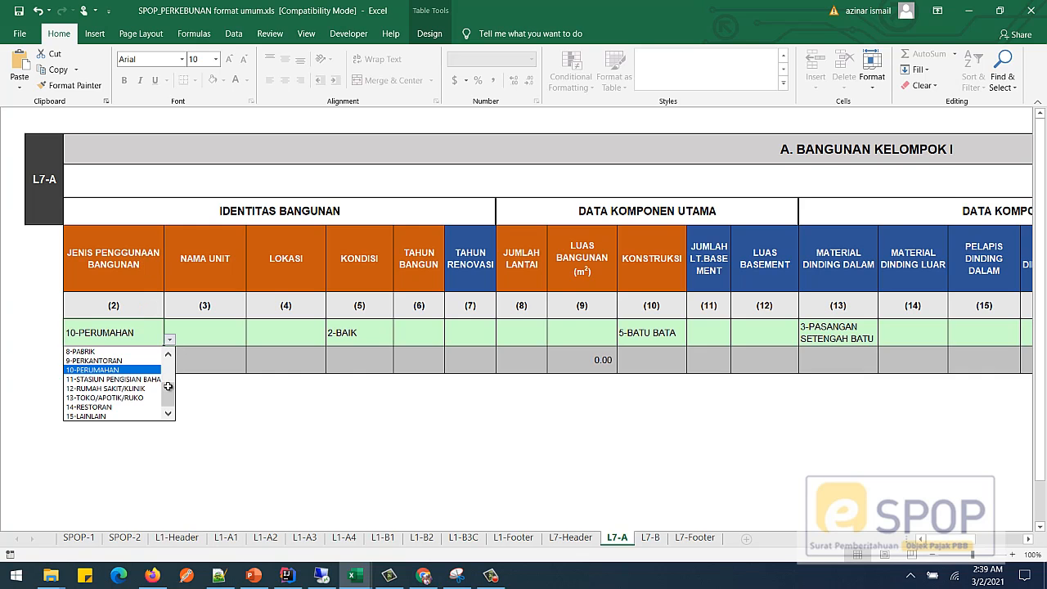
left_click_drag(170, 387, 169, 366)
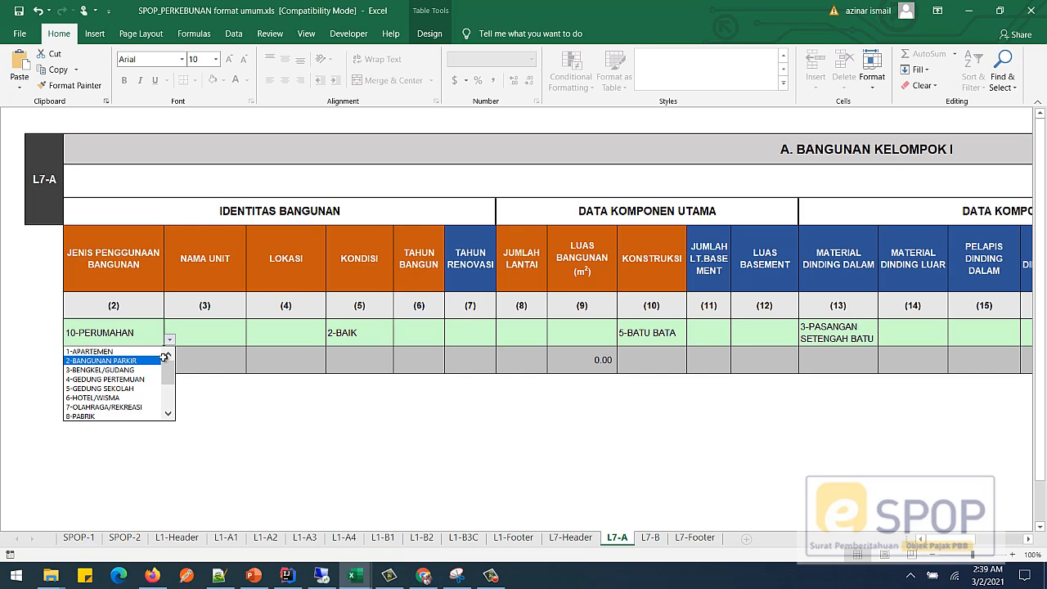
mouse_move(170, 368)
left_mouse_down()
mouse_move(164, 401)
mouse_move(168, 369)
left_mouse_up()
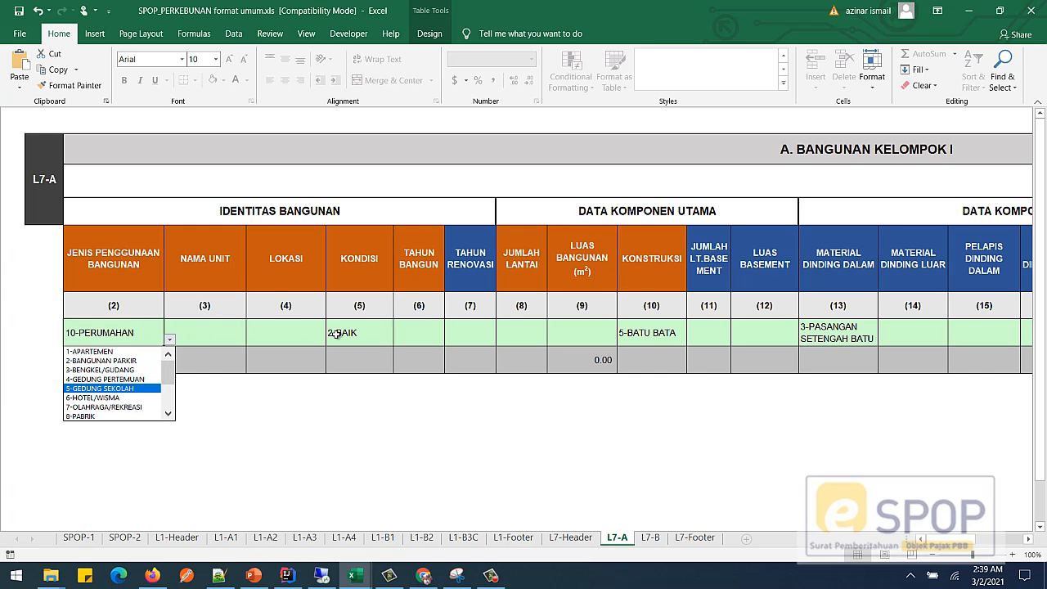
key("Escape")
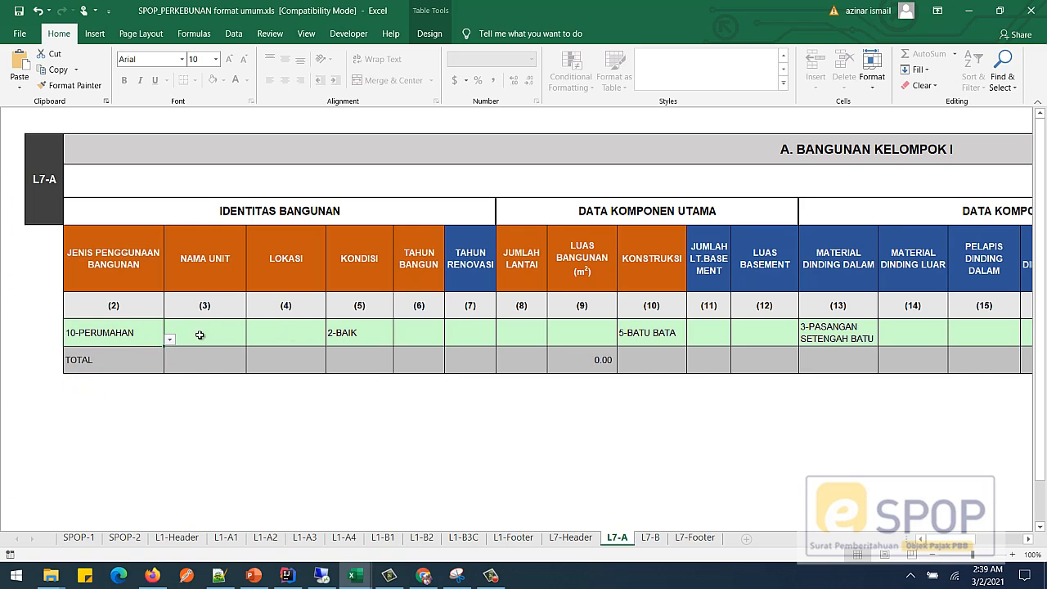
left_click(359, 335)
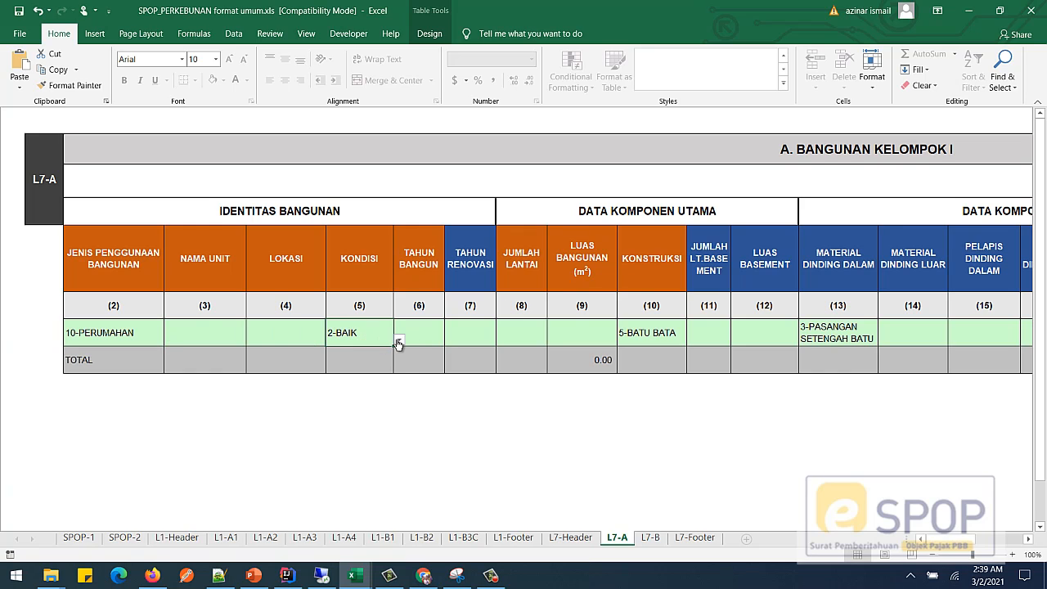
left_click(399, 342)
left_click(364, 336)
Switch to the Konversi_SPOP workbook and review the NAMA JPB1 and KODE JPB columns on the Referensi sheet by highlighting them
left_click(358, 580)
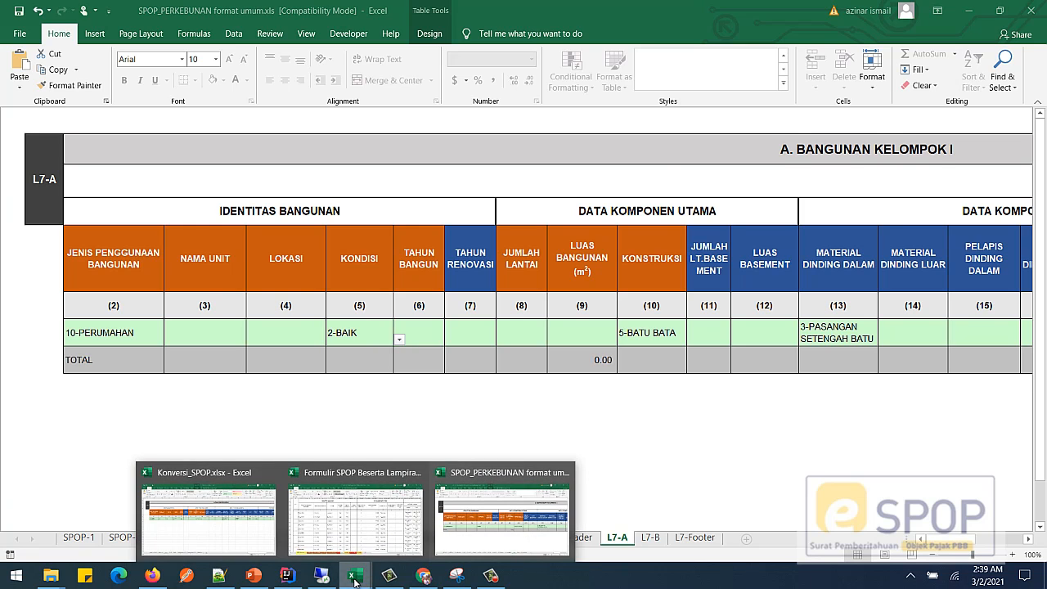
left_click(218, 523)
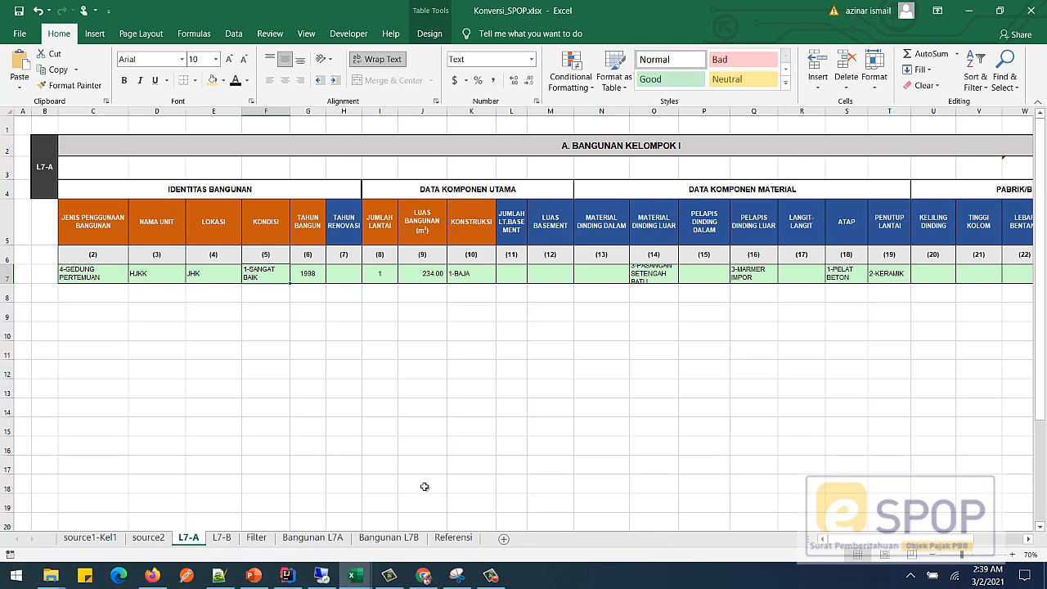
left_click(454, 538)
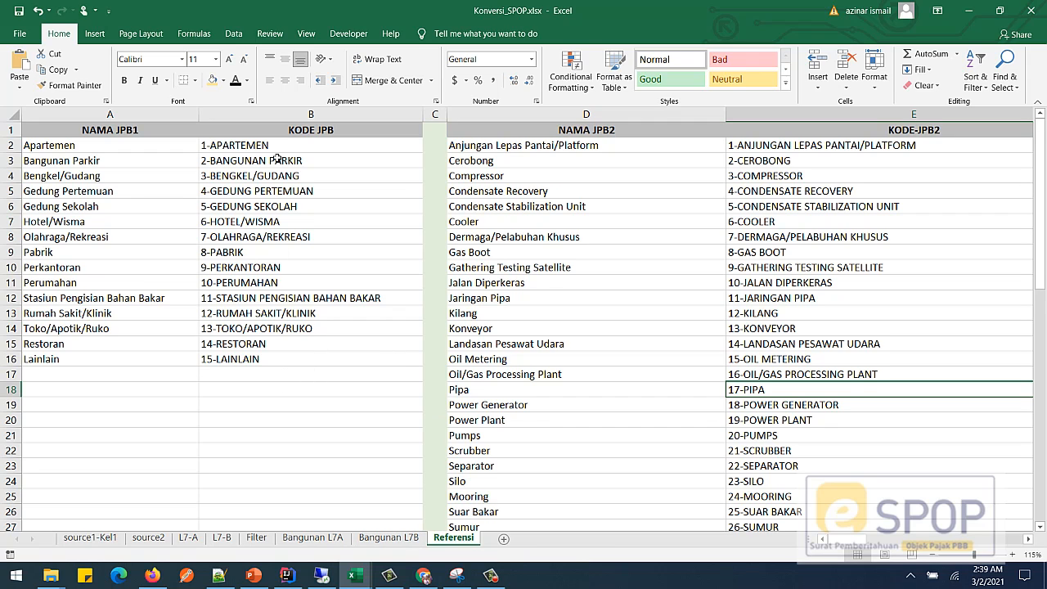
left_click_drag(95, 132, 370, 358)
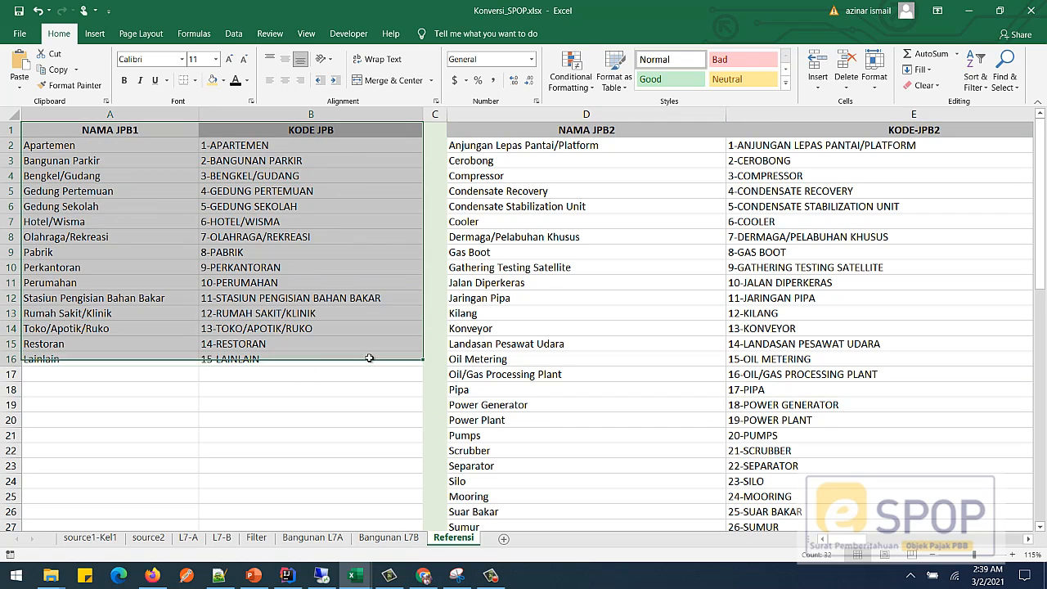
left_click(275, 403)
left_click_drag(288, 147, 305, 359)
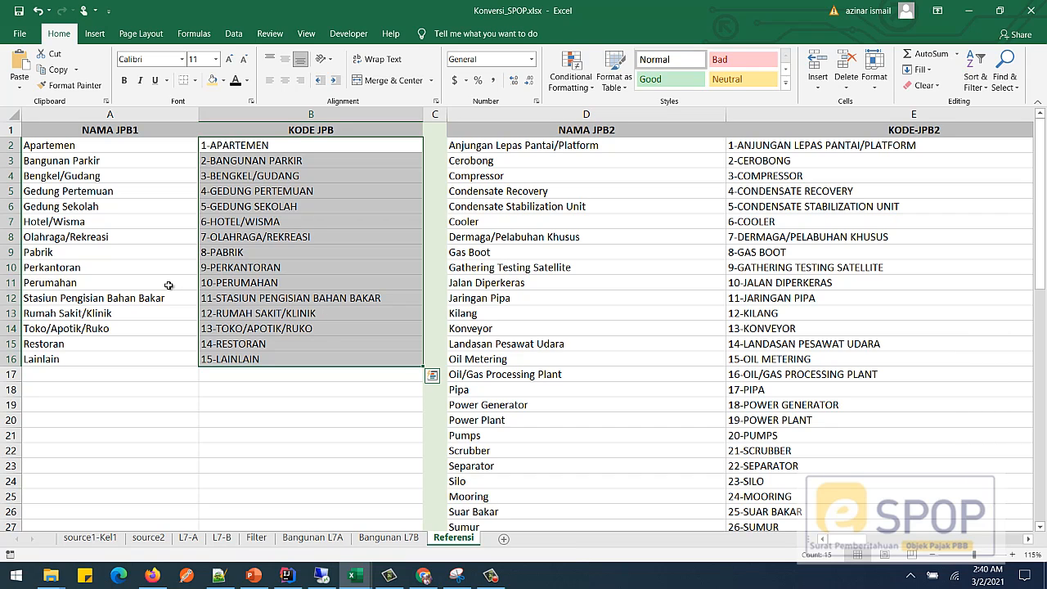
left_click(108, 143)
left_click_drag(109, 144, 114, 360)
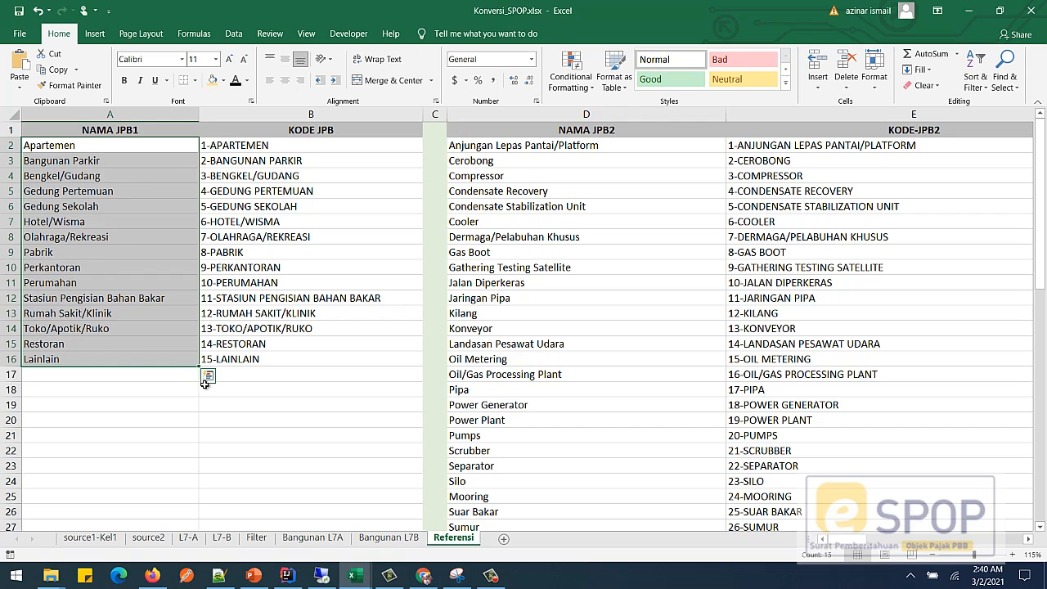
Return to the Formulir SPOP workbook and browse the L-7 sheet's building use column for entries other than Perumahan
mouse_move(356, 577)
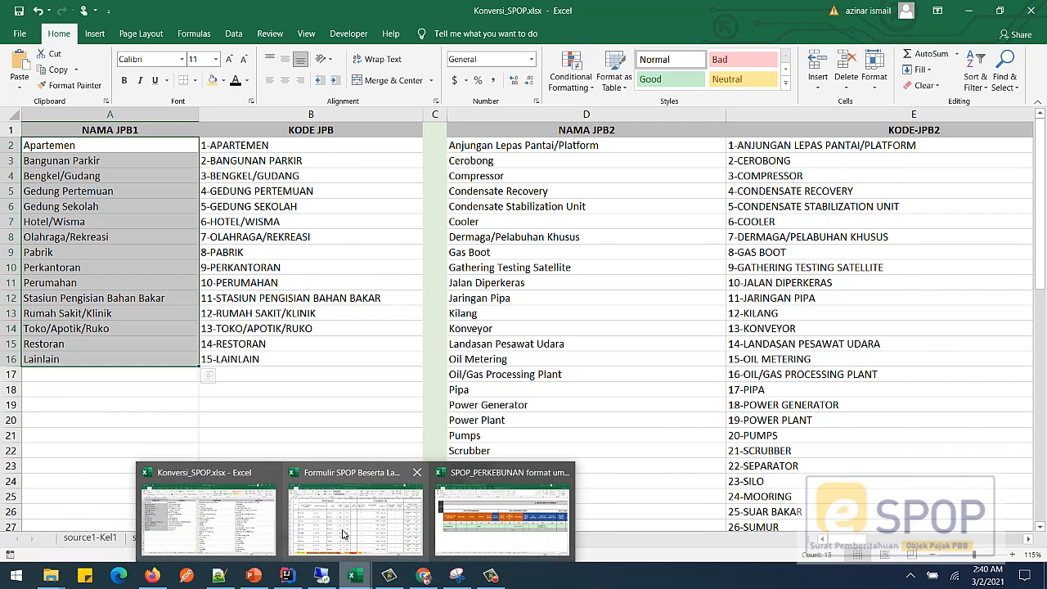
left_click(344, 535)
left_click(130, 229)
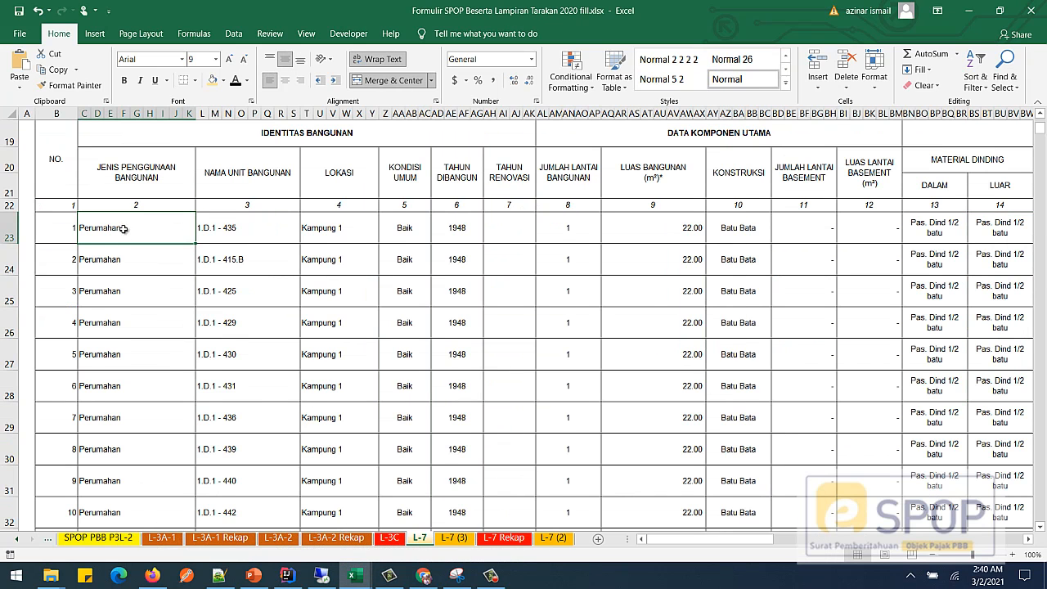
scroll(160, 339, "down", 20)
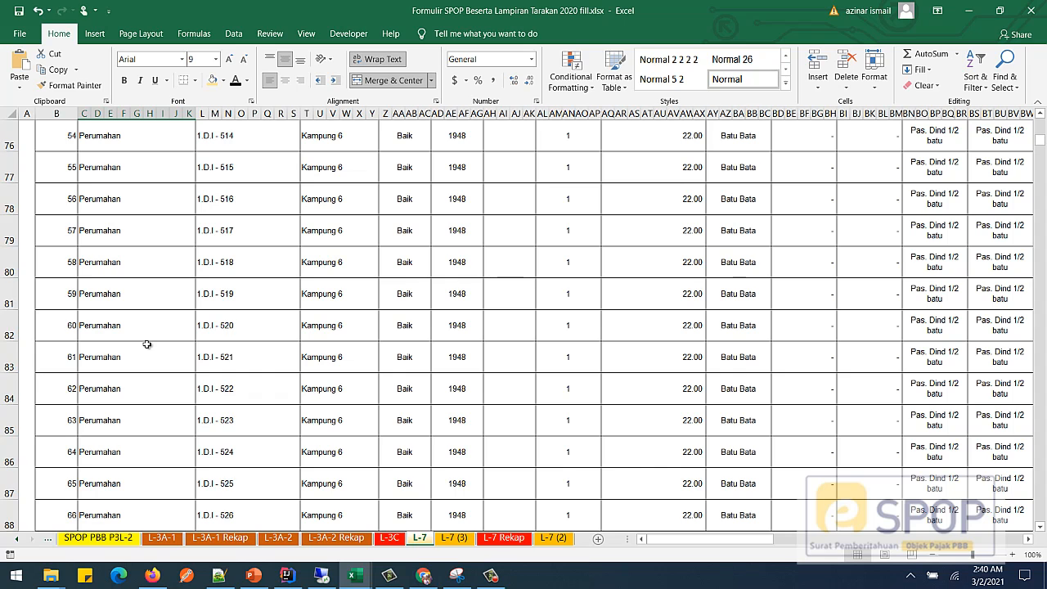
scroll(147, 345, "down", 20)
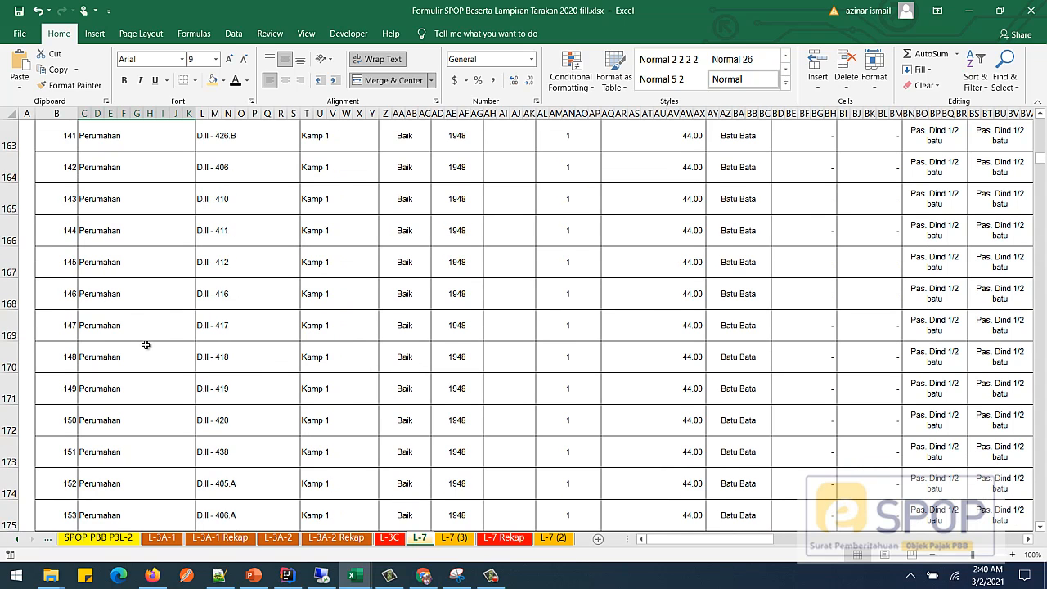
scroll(146, 344, "down", 20)
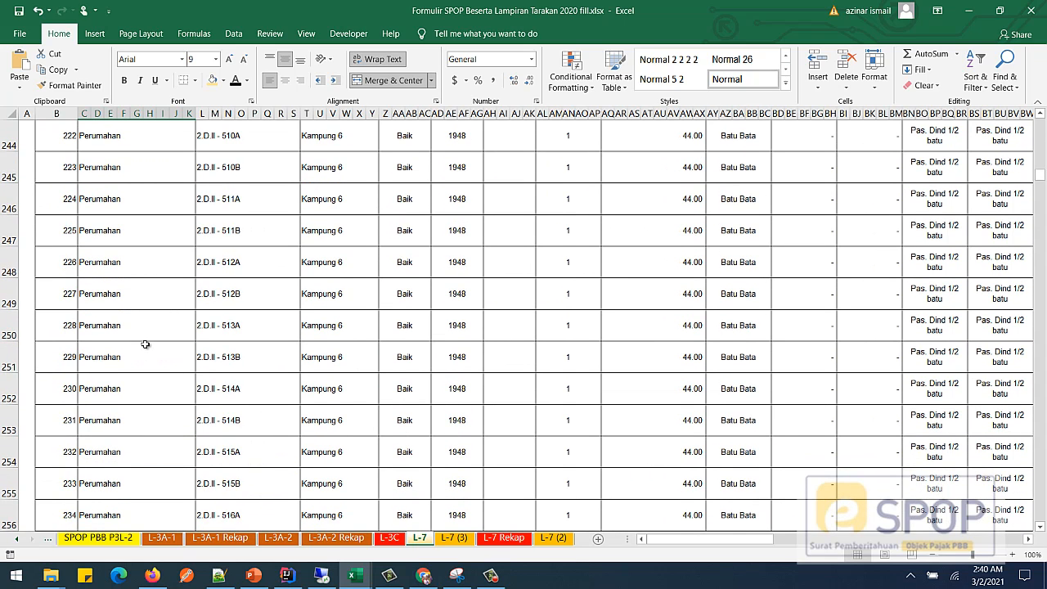
scroll(146, 344, "down", 2)
scroll(148, 325, "up", 4)
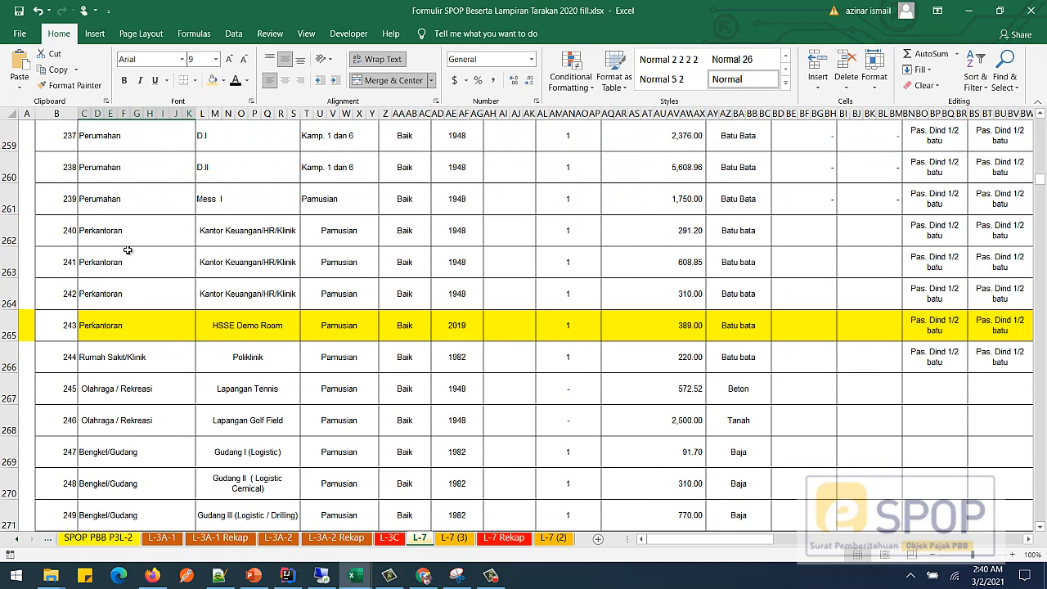
Examine the building use entries from Perkantoran through Bengkel/Gudang, highlighting records 241 to 250
left_click(106, 326)
scroll(123, 295, "down", 1)
left_click(140, 265)
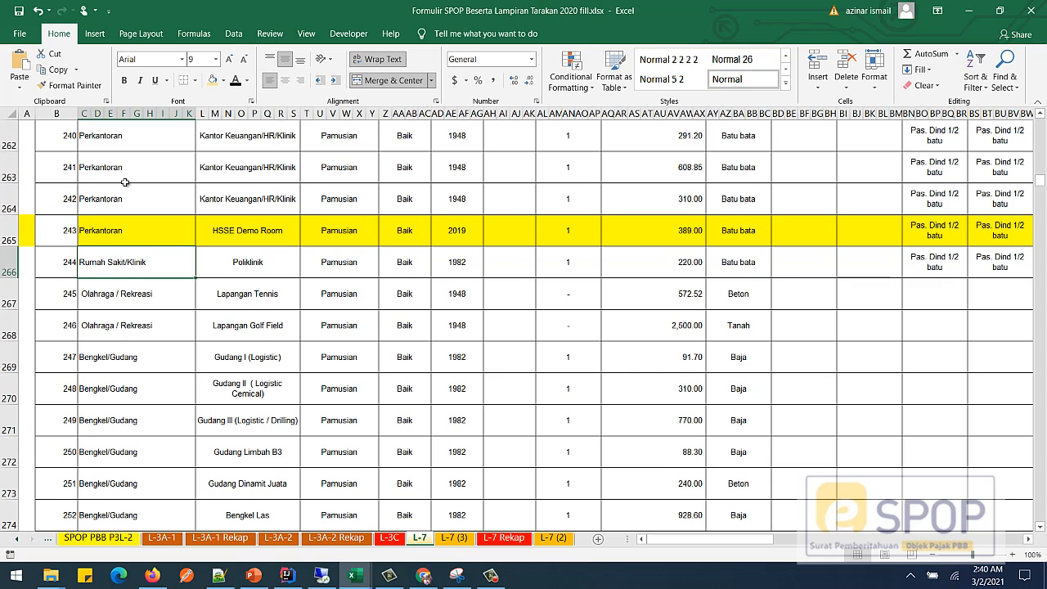
left_click_drag(130, 168, 130, 448)
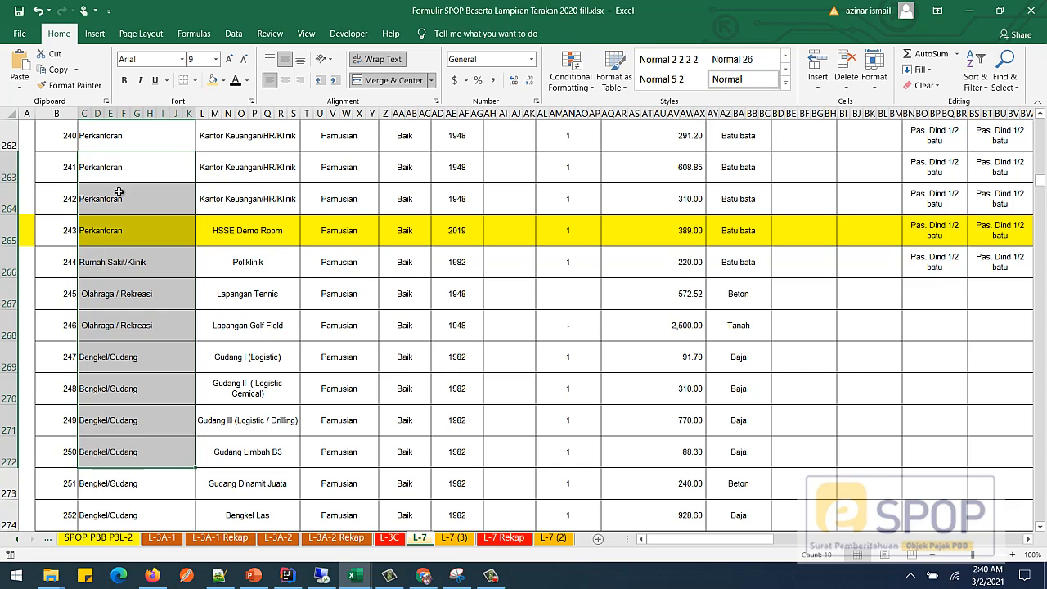
left_click(131, 137)
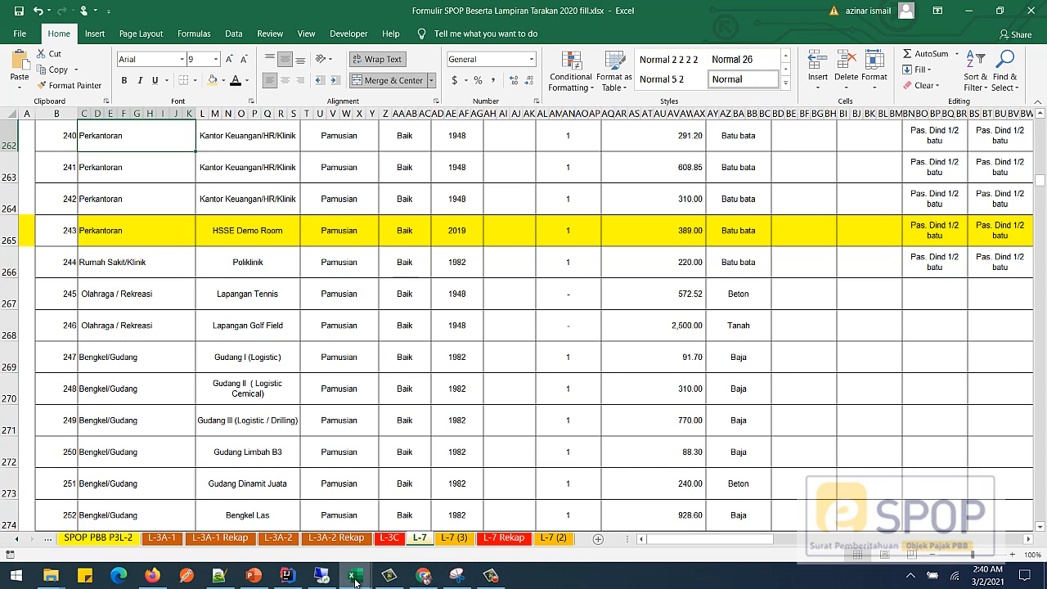
In Konversi_SPOP's Referensi sheet, compare the building use names Apartemen, Perumahan and Lainlain with their matching KODE JPB entries
mouse_move(355, 581)
left_click(270, 523)
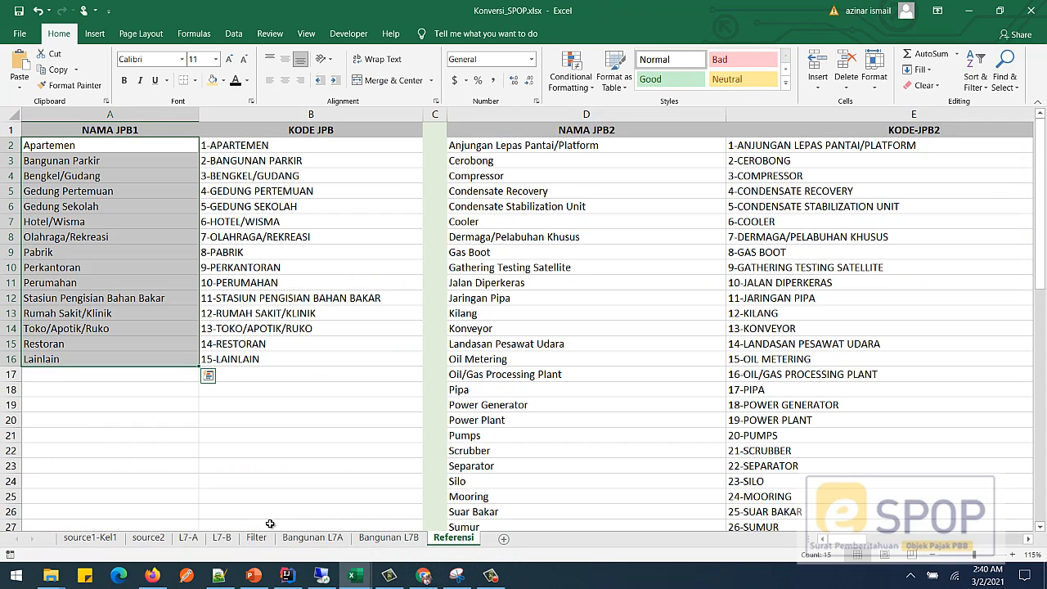
left_click(122, 190)
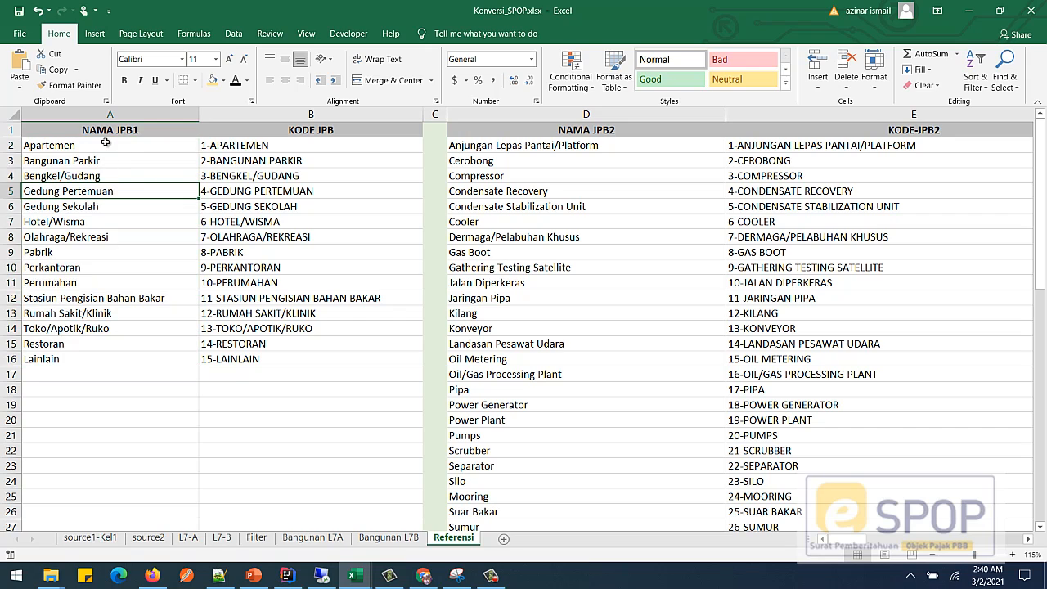
left_click(104, 146)
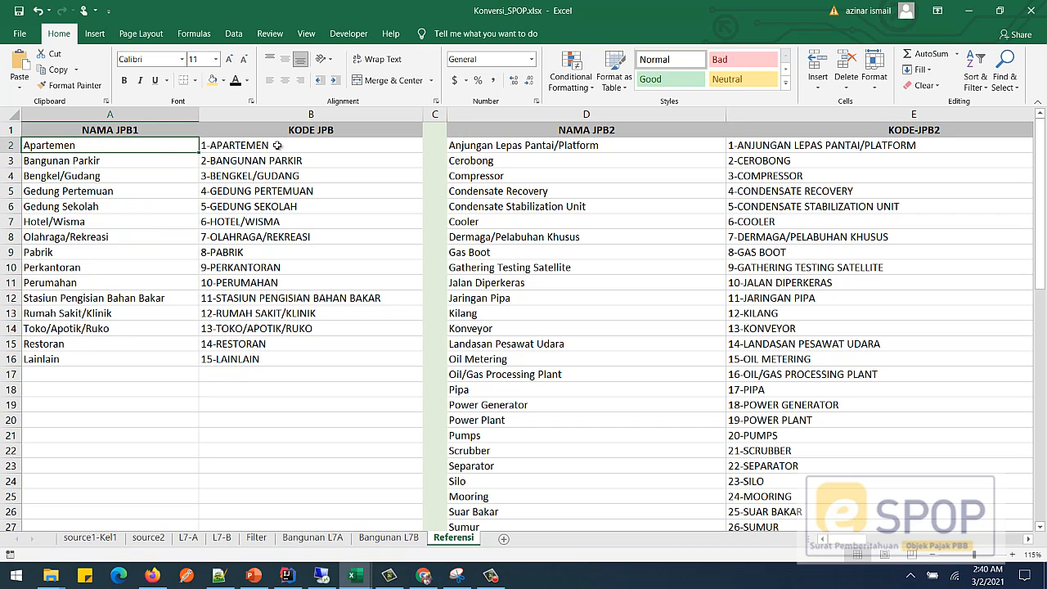
left_click(239, 147)
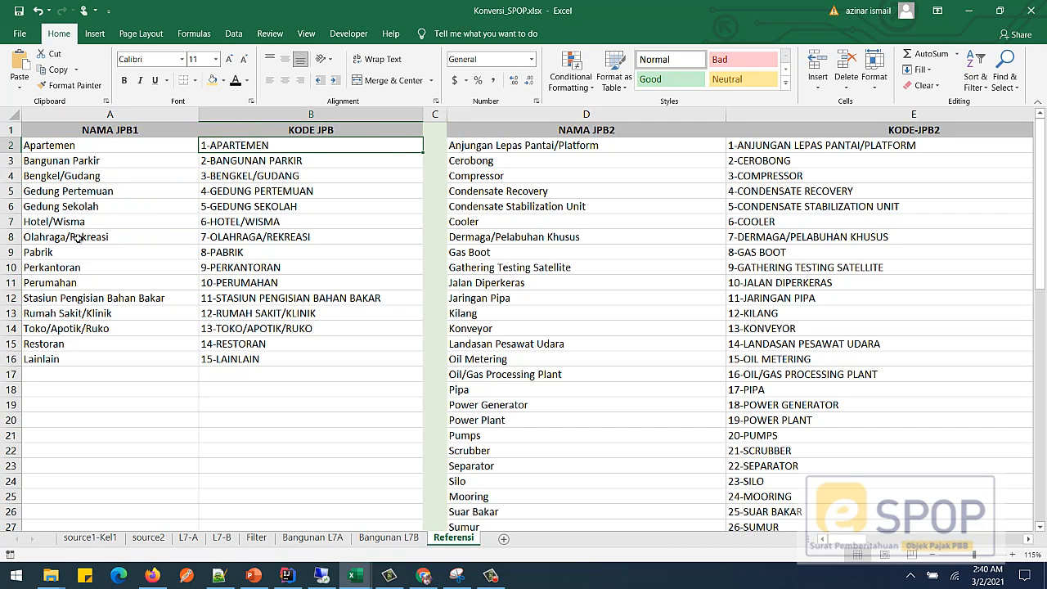
left_click(76, 288)
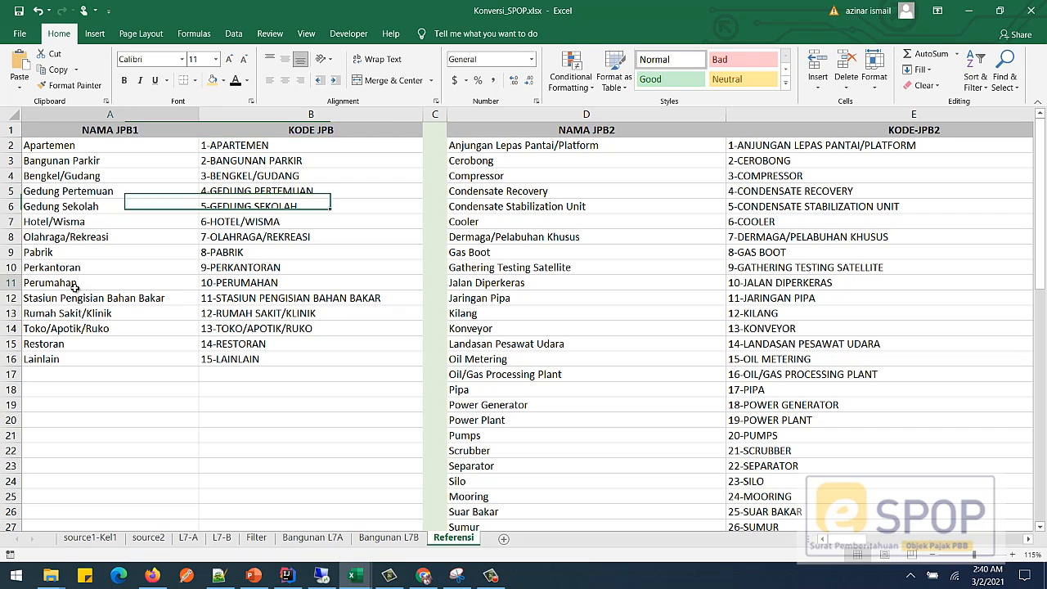
left_click(244, 282)
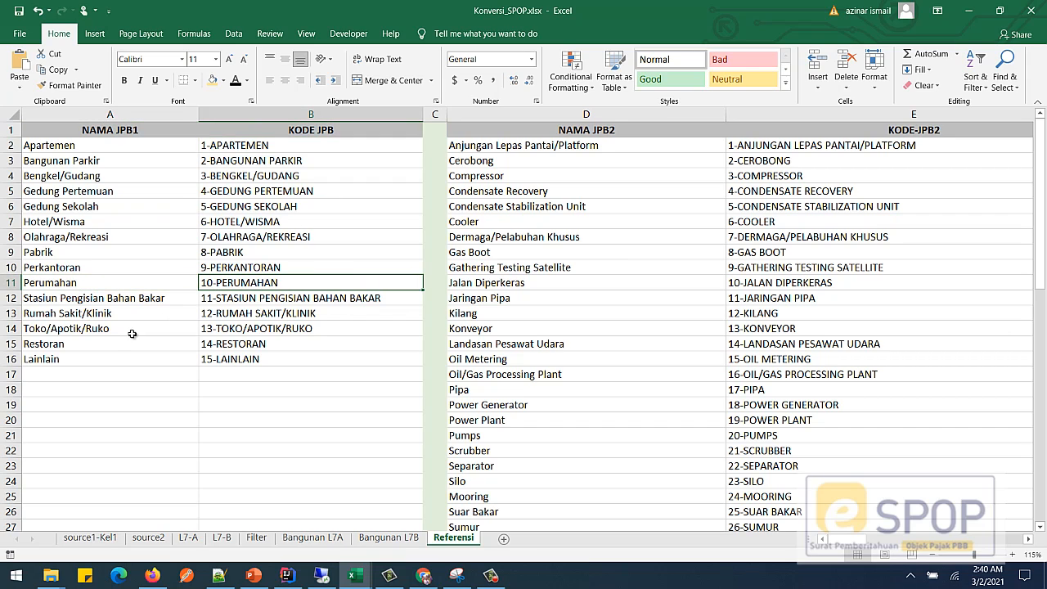
left_click(65, 361)
left_click(215, 364)
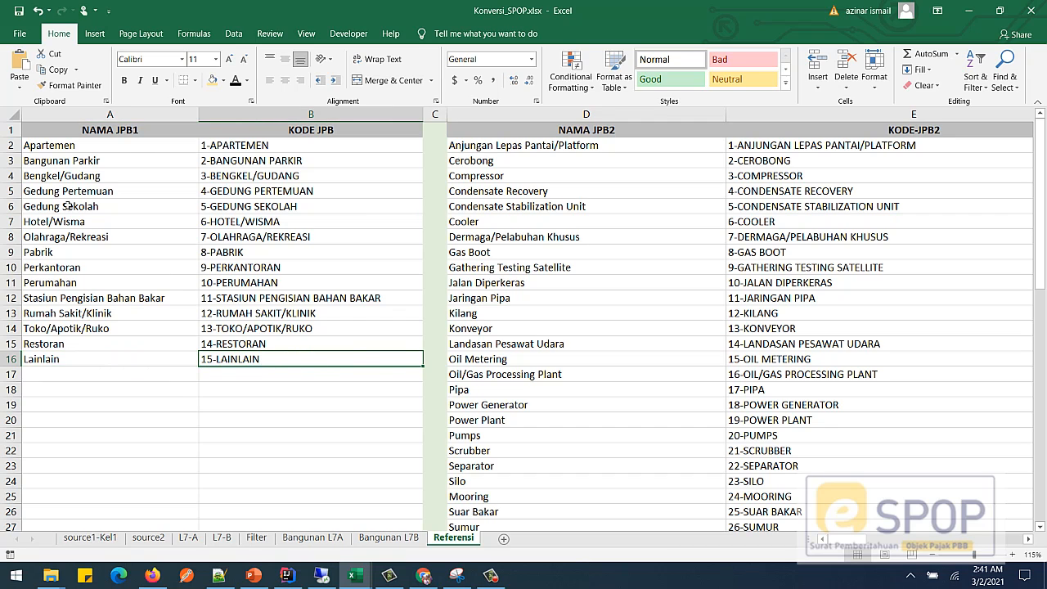
Highlight the full JPB1 name-and-code table, followed by its KODE JPB column alone, for review
left_click_drag(90, 153, 288, 363)
left_click(316, 343)
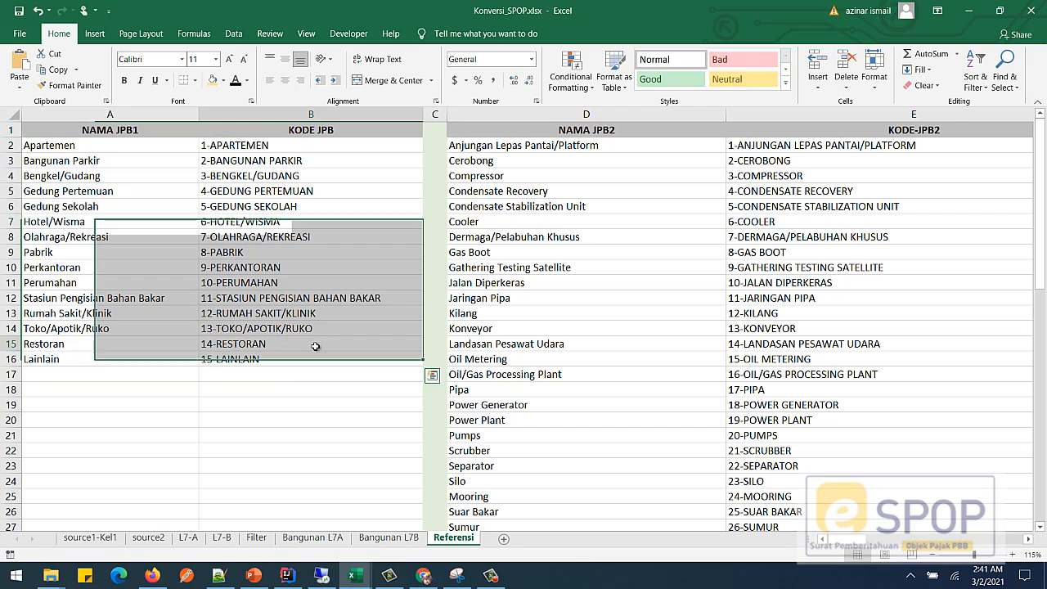
left_click(300, 155)
left_click_drag(301, 155, 315, 354)
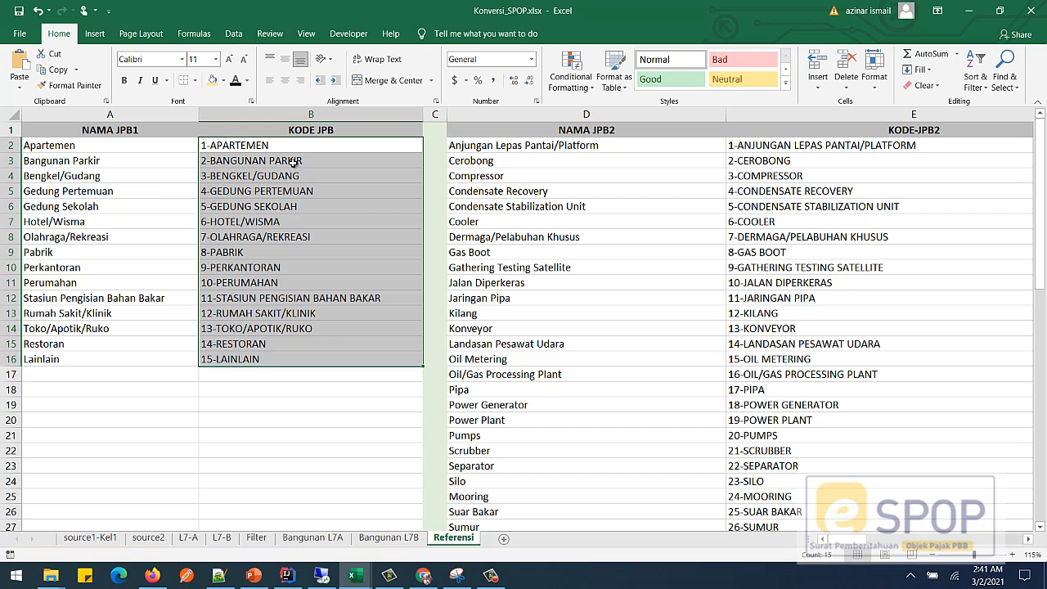
Review the KODE-JPB2 codes and the condition name-and-code table on the Referensi sheet by highlighting them
left_click_drag(766, 153, 810, 421)
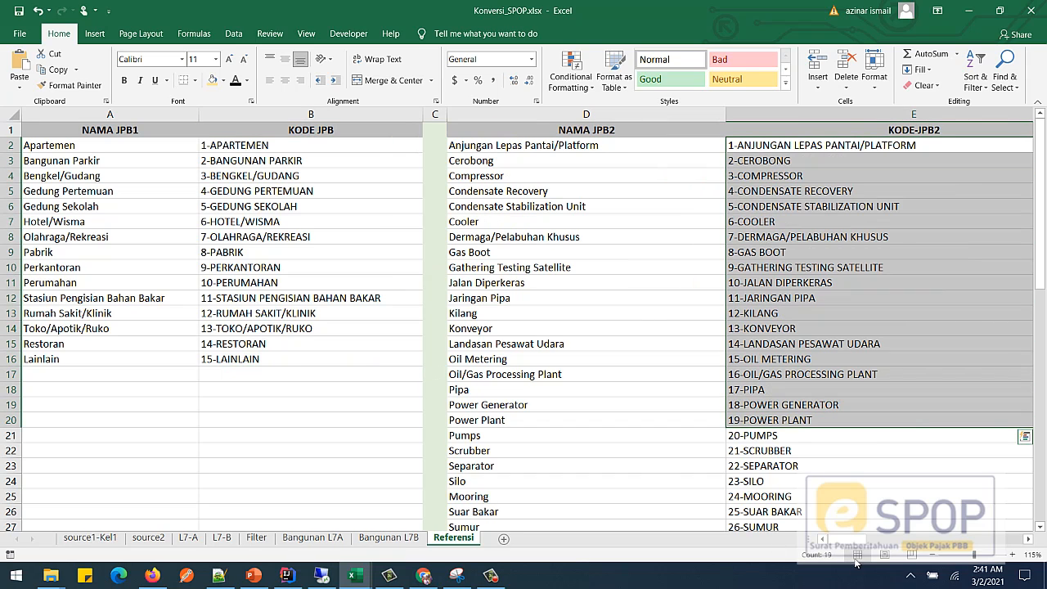
scroll(1021, 540, "right", 5)
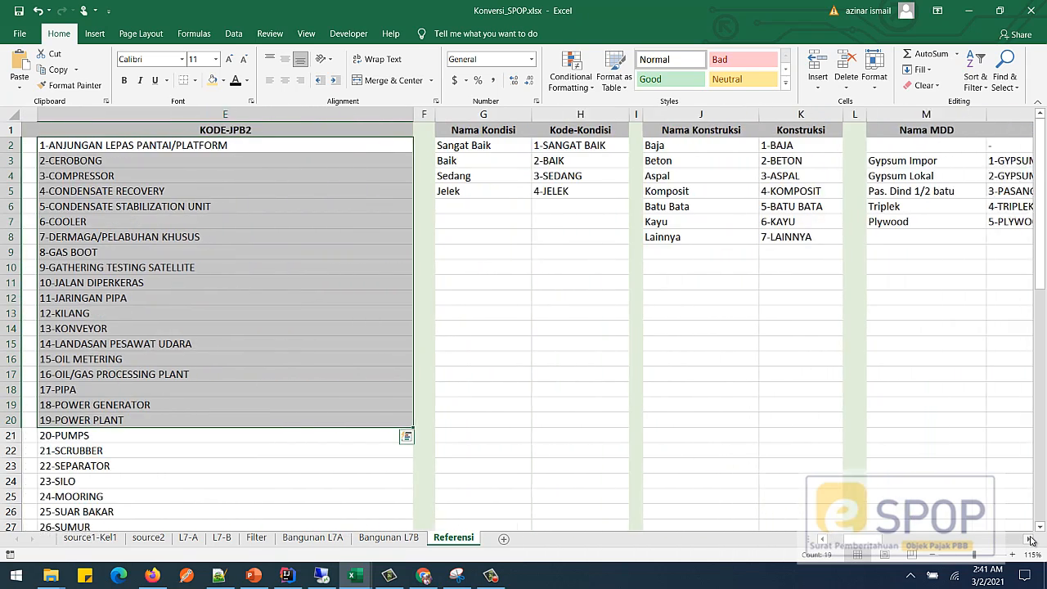
scroll(1021, 540, "right", 1)
left_click_drag(88, 146, 182, 193)
left_click(168, 237)
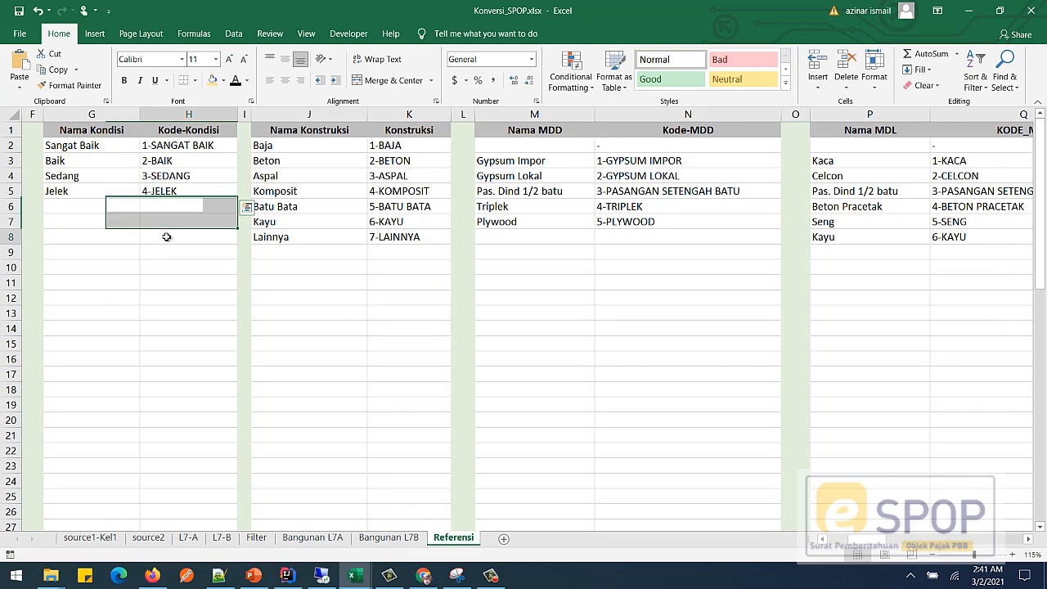
Review the condition and construction names on the Referensi sheet, and highlight the Nama MDD table with its codes
left_click(85, 150)
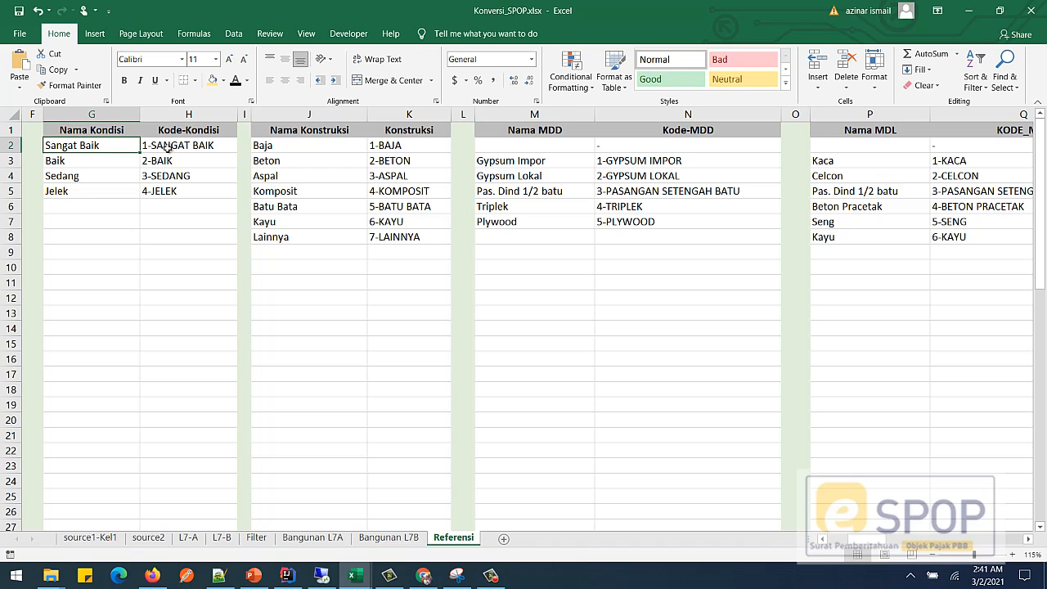
left_click(277, 145)
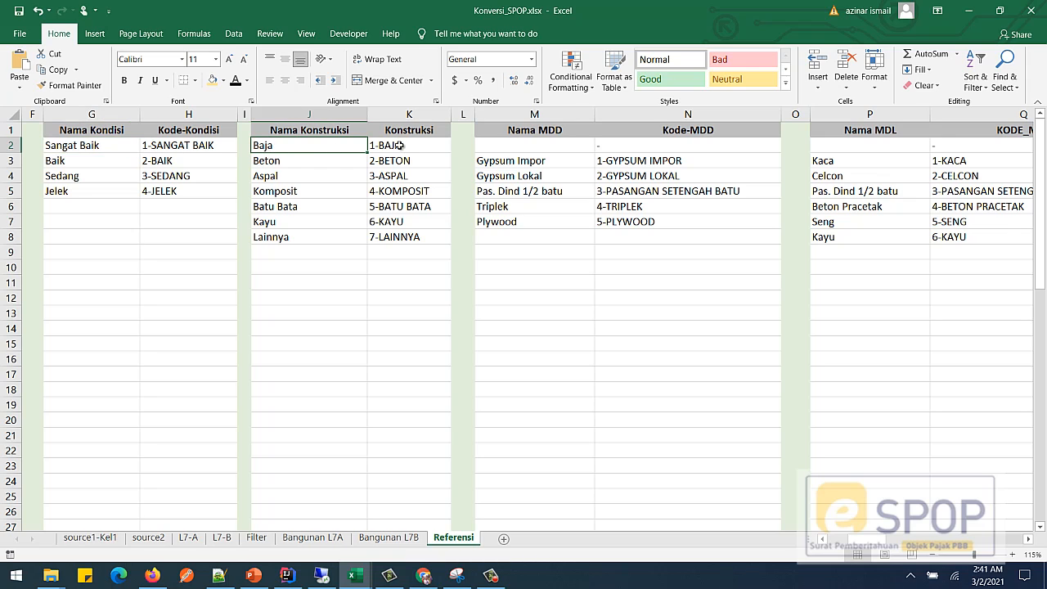
left_click_drag(524, 146, 671, 221)
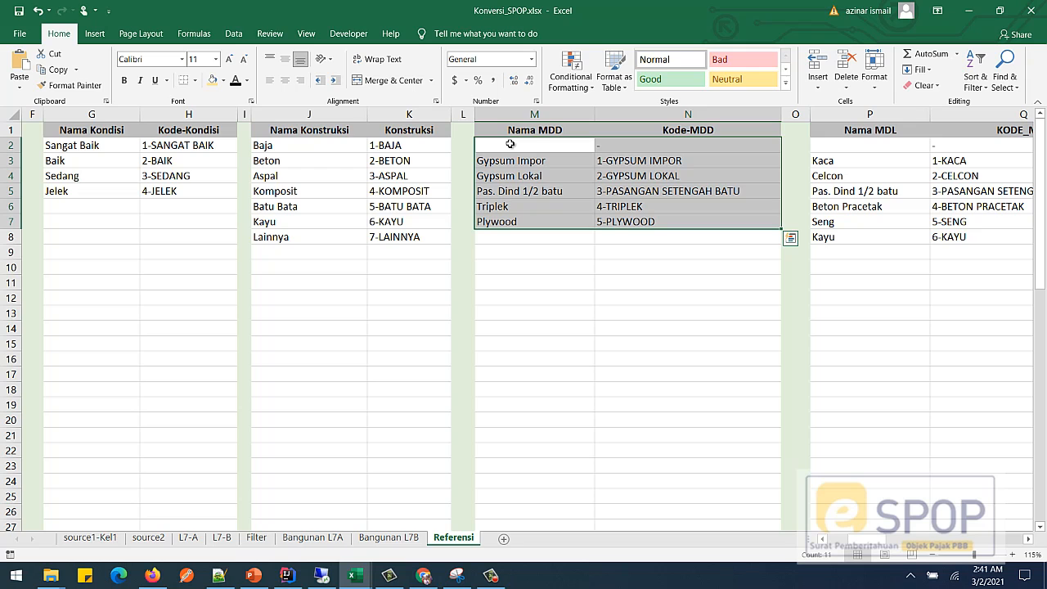
Switch to the SPOP_PERKEBUNAN workbook and list the available codes for the L7-A entry under Material Dinding Dalam
left_click(353, 576)
left_click(492, 538)
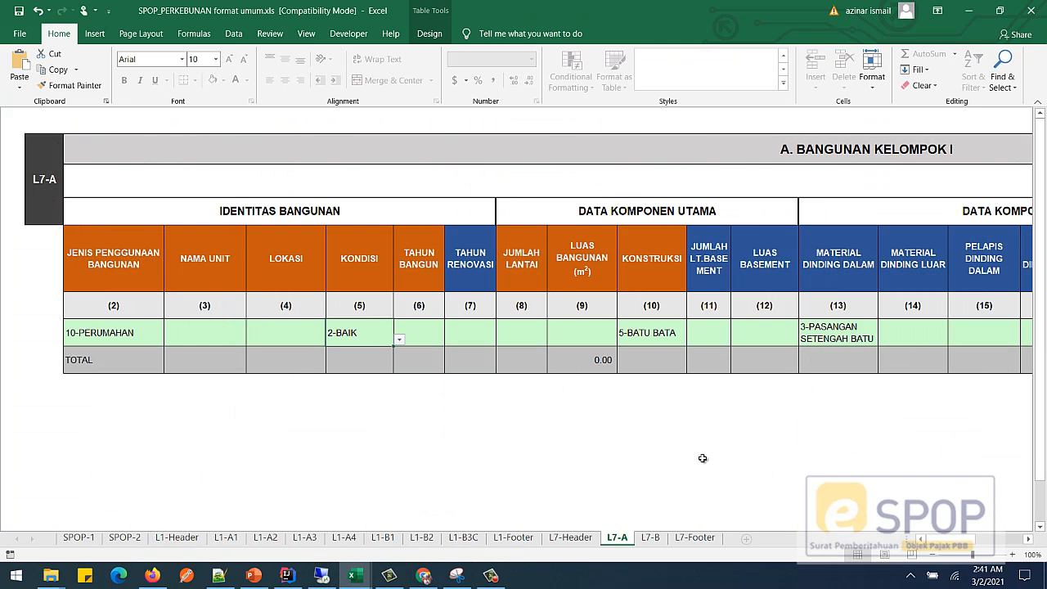
left_click(861, 336)
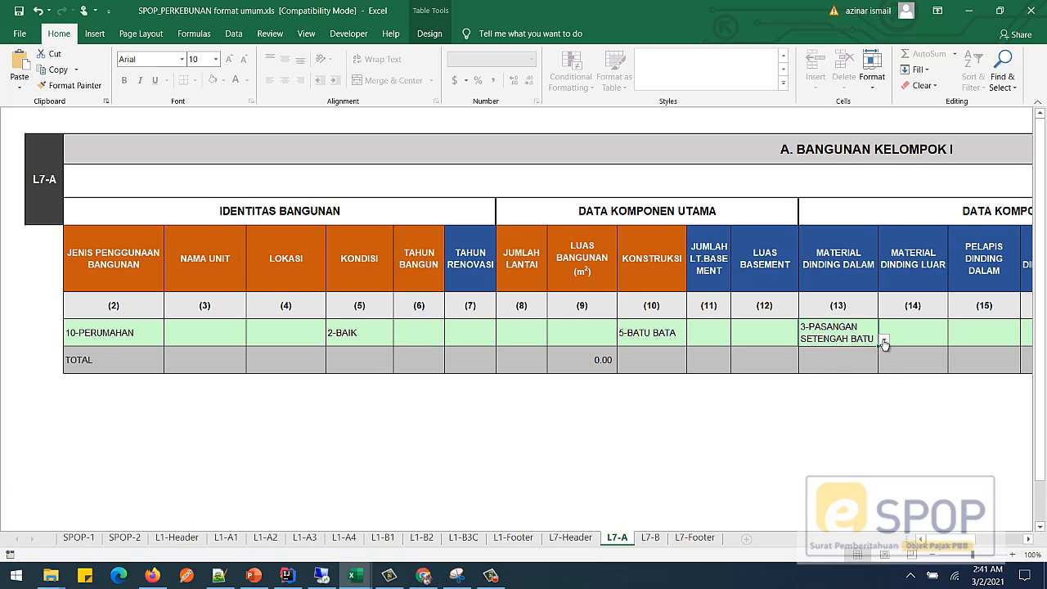
left_click(884, 340)
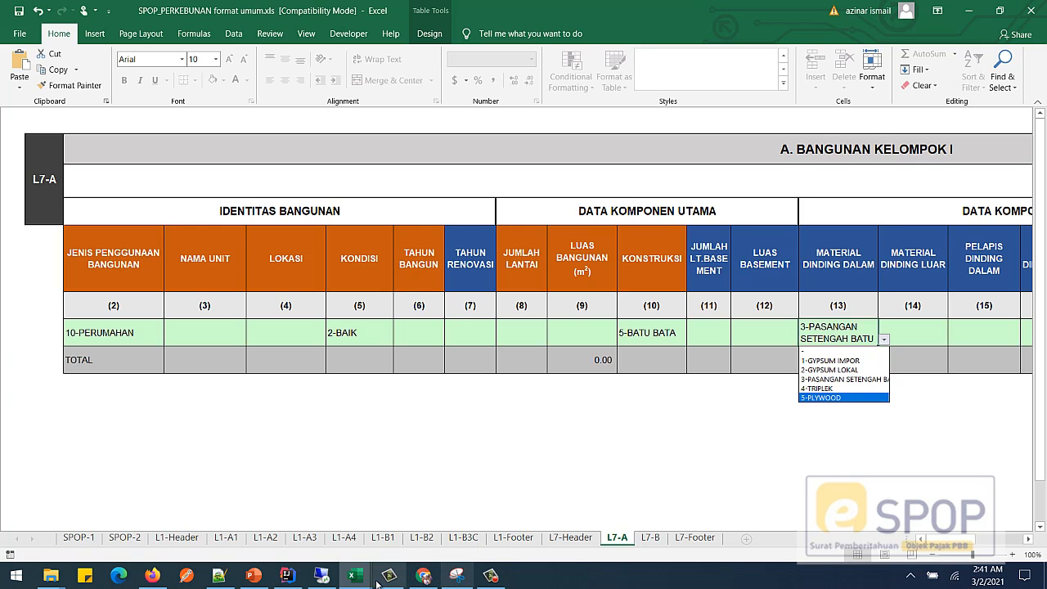
Return to Konversi_SPOP and highlight the inner wall material names with their Kode-MDD values on the Referensi sheet
left_click(349, 579)
left_click(209, 516)
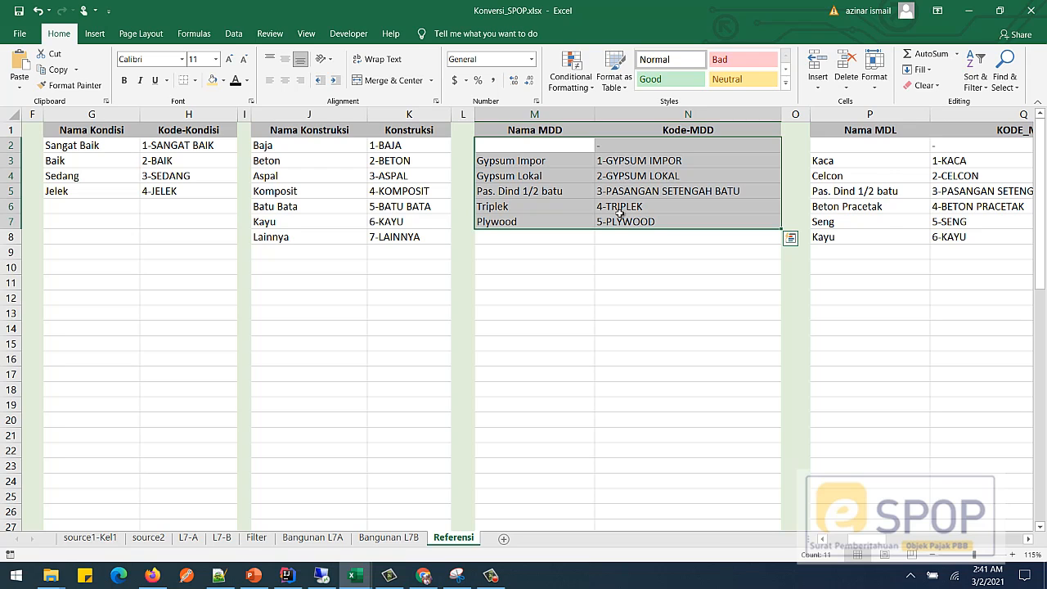
left_click(549, 282)
left_click_drag(541, 145, 688, 222)
Review the Nama MDL and KODE_MDL table by highlighting it, focusing on the Pas. Dind 1/2 batu and Beton Pracetak names
left_click_drag(870, 543, 888, 543)
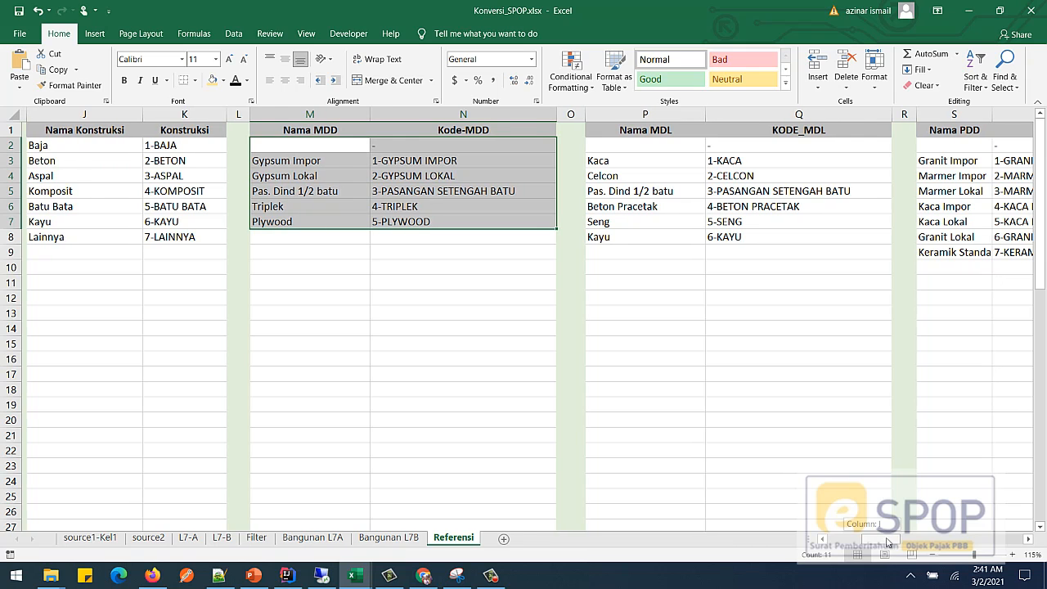
left_click(622, 160)
left_click_drag(622, 160, 627, 233)
left_click_drag(658, 142, 800, 242)
left_click(616, 196)
left_click(614, 195)
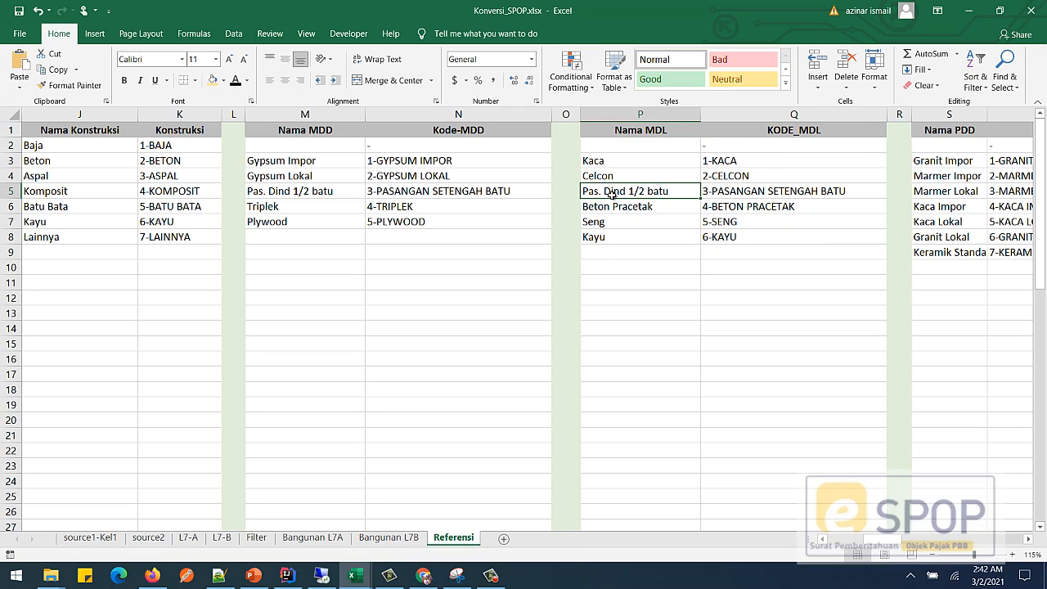
left_click(612, 208)
left_click(618, 194)
Switch to the Formulir SPOP workbook and examine the wall material entries of records 242 and 244 on the L-7 sheet
left_click(354, 576)
left_click(354, 519)
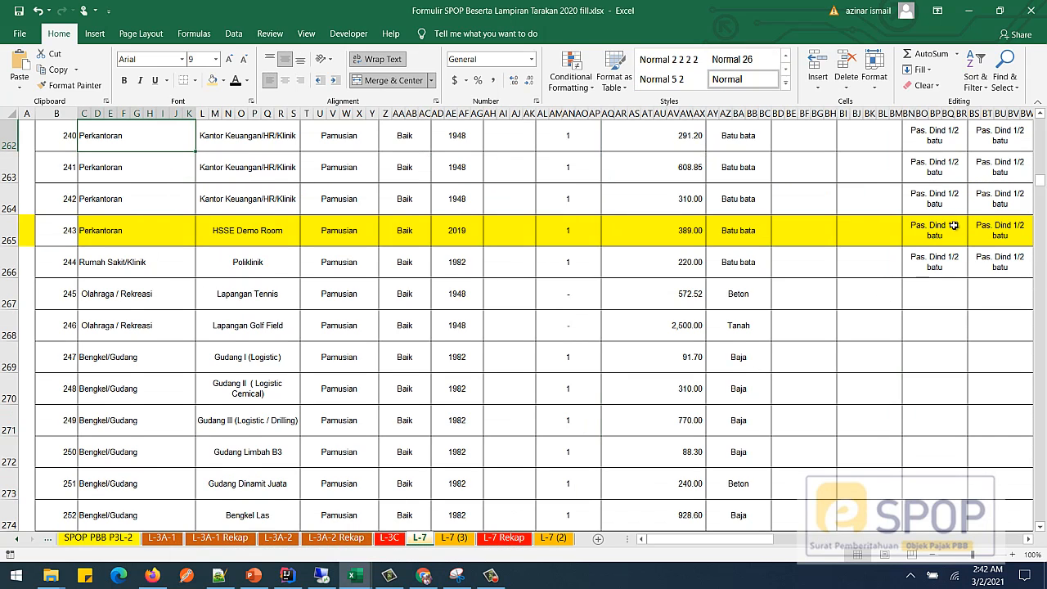
left_click(933, 270)
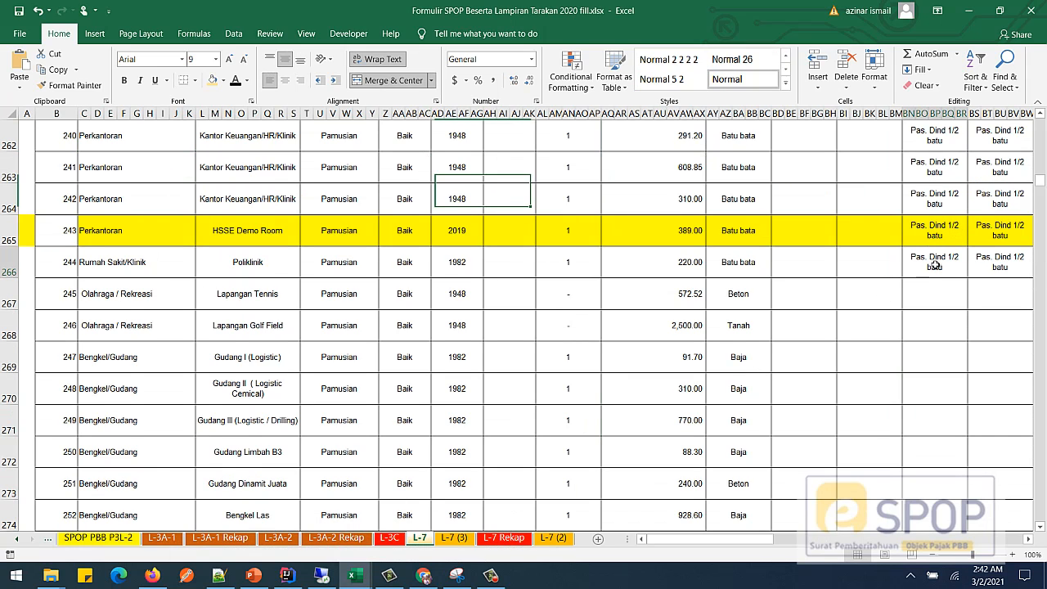
left_click(940, 204)
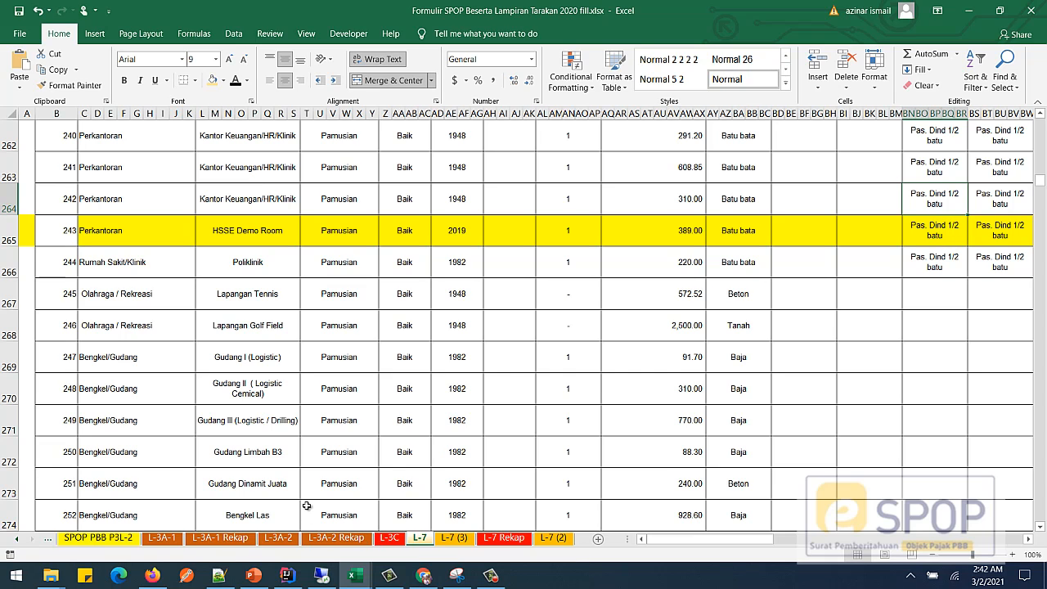
In Konversi_SPOP, copy rows 5 to 7 of the L7-A sheet, from Jenis Penggunaan Bangunan through Fasilitas
mouse_move(359, 583)
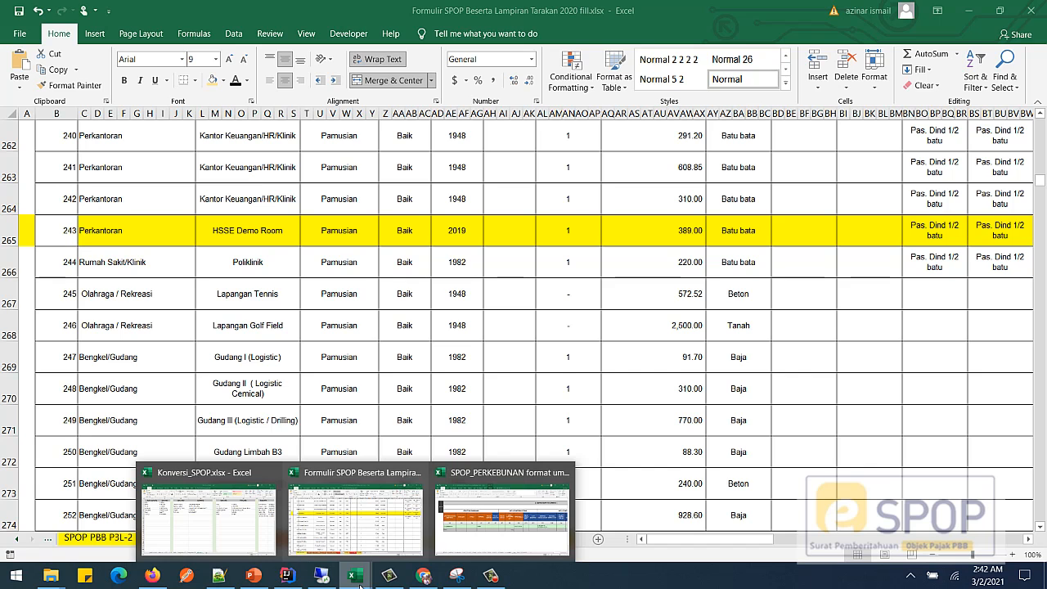
left_click(209, 515)
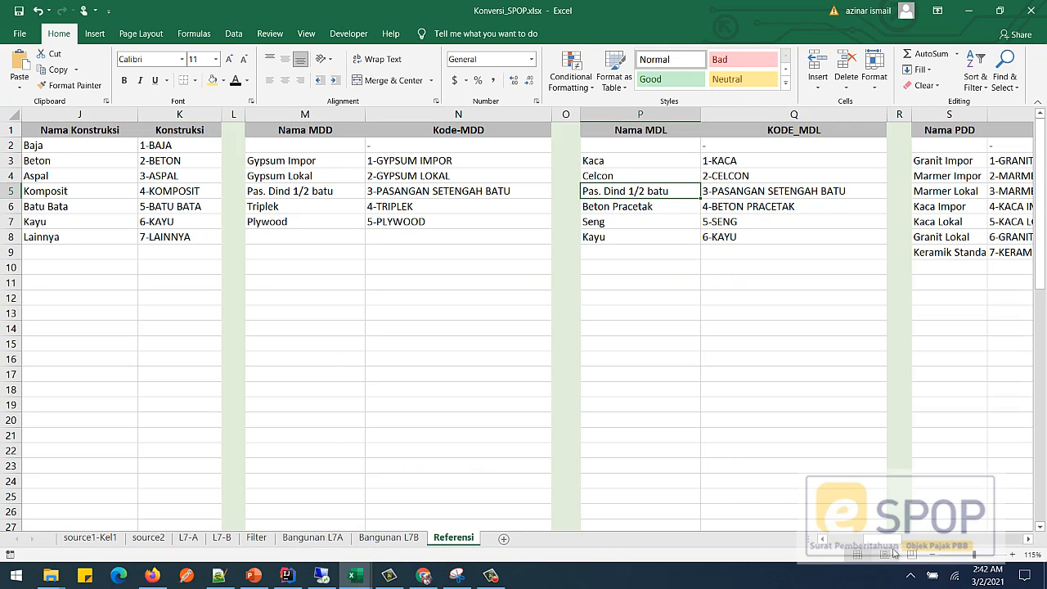
left_click_drag(874, 540, 836, 541)
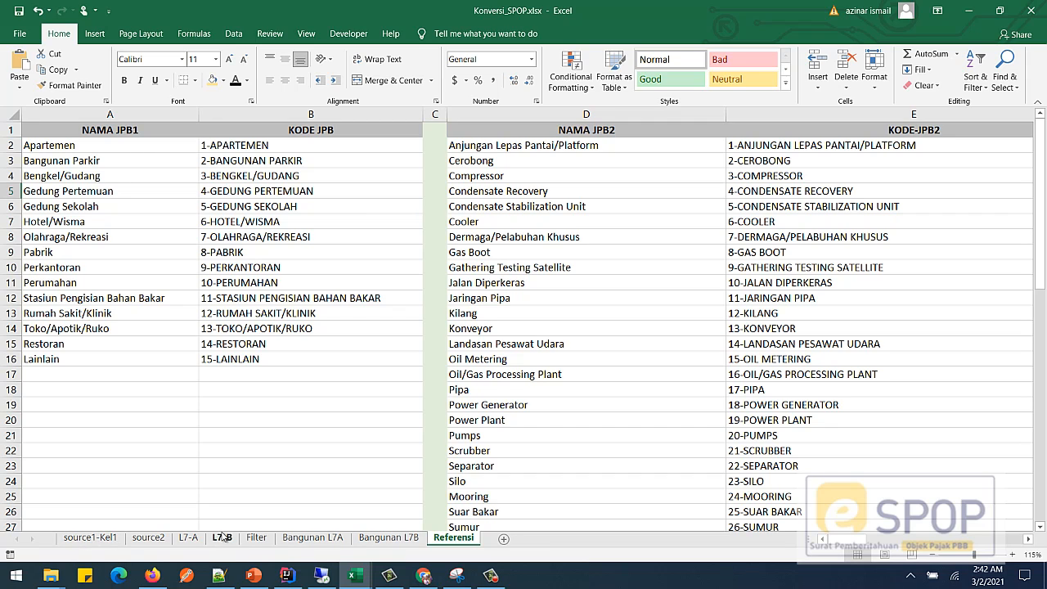
left_click(188, 539)
left_click(224, 355)
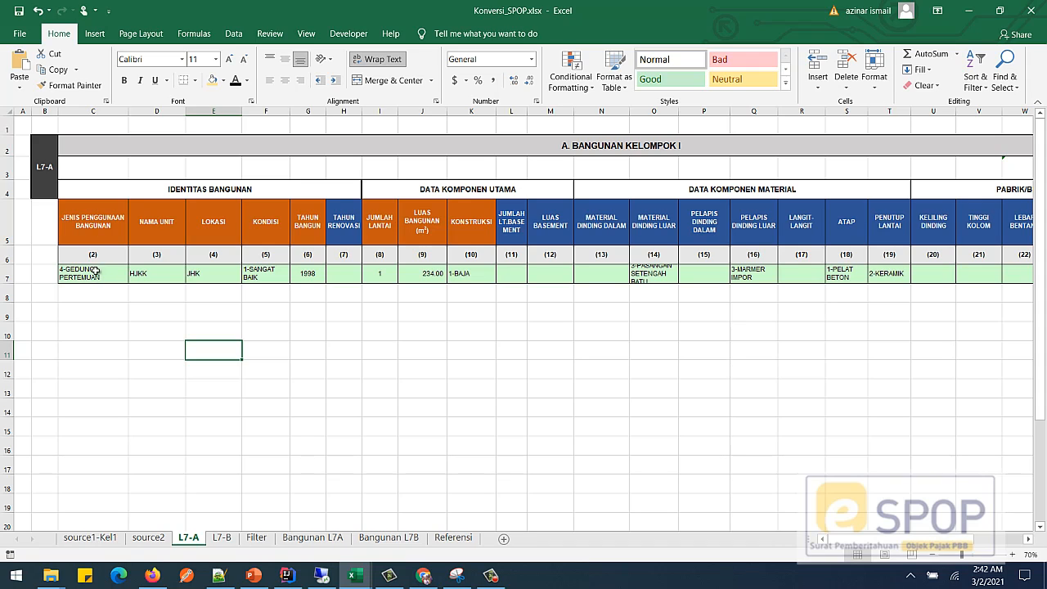
left_click(103, 226)
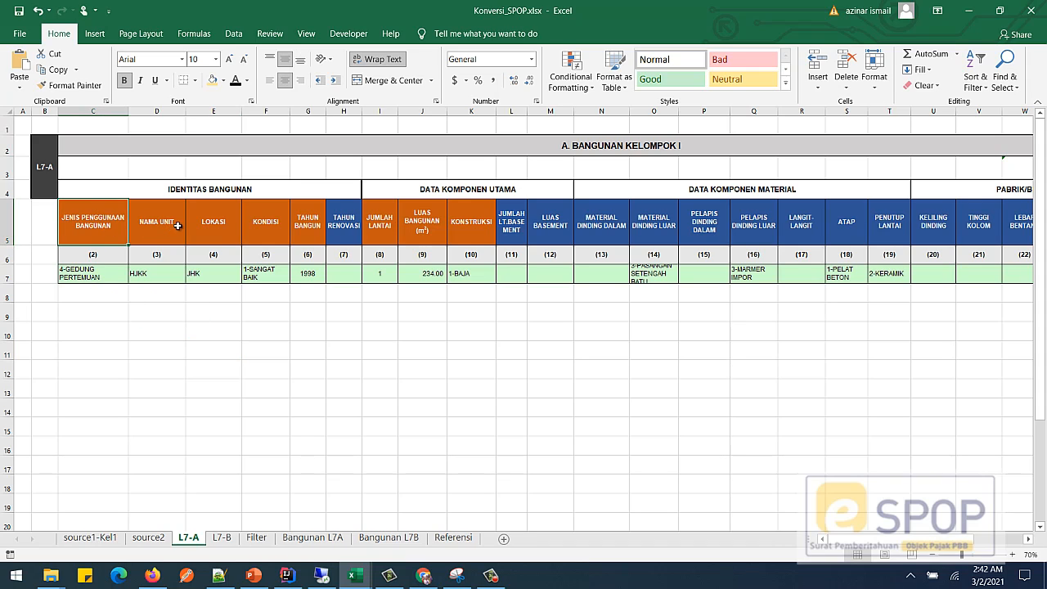
left_click_drag(114, 240, 950, 279)
key("ctrl+c")
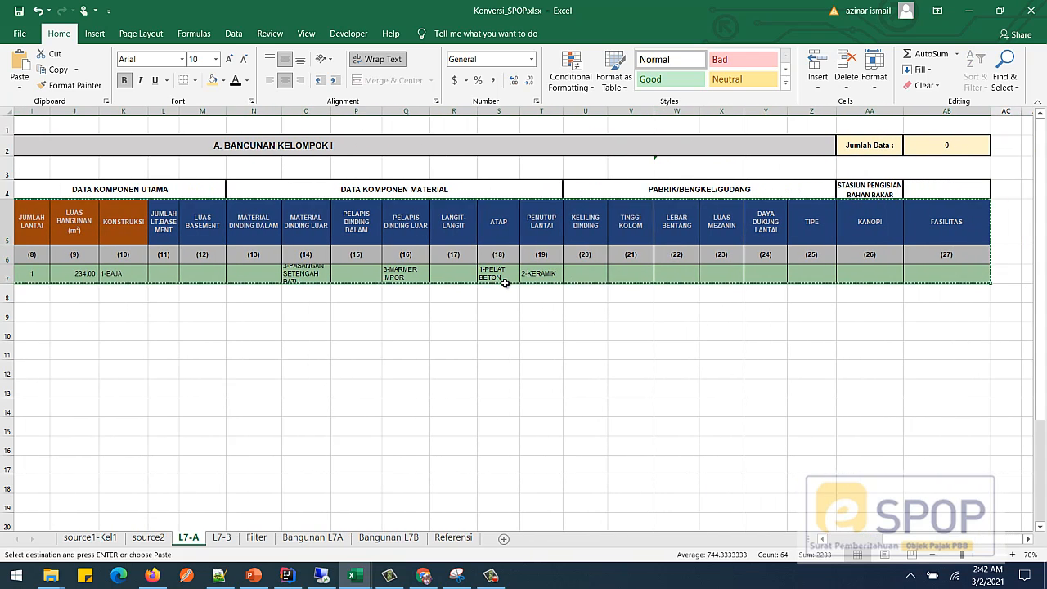
Add a new worksheet to Konversi_SPOP and place it before source1-Kel1
left_click(504, 538)
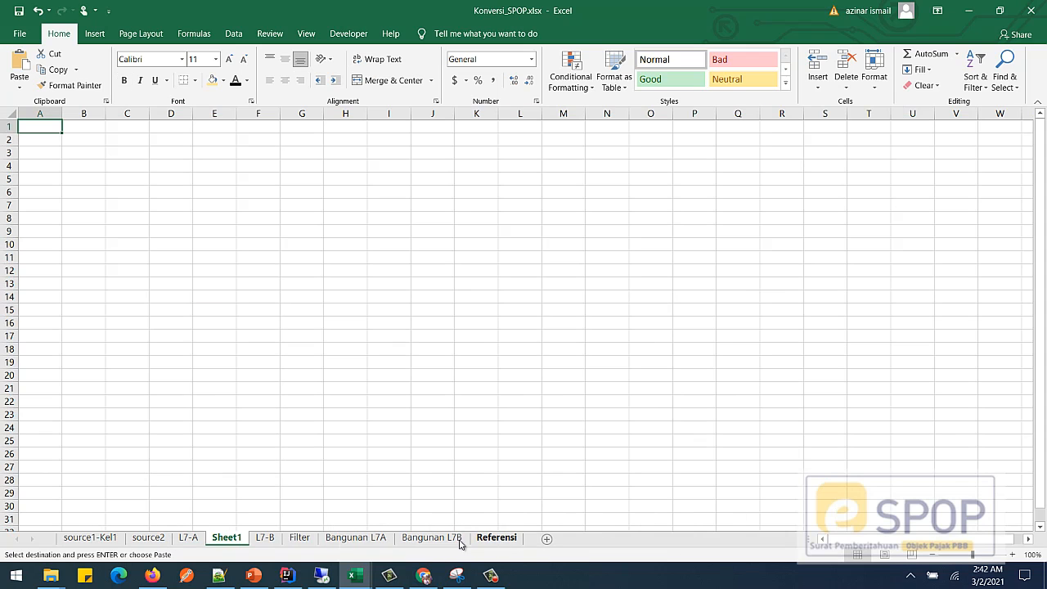
left_click_drag(233, 540, 86, 545)
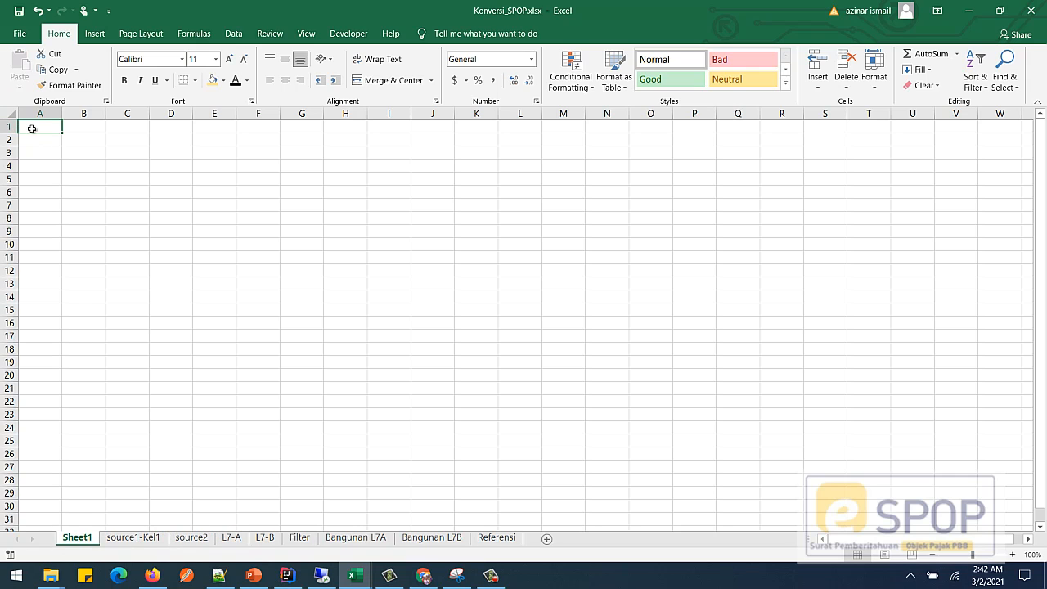
left_click(10, 112)
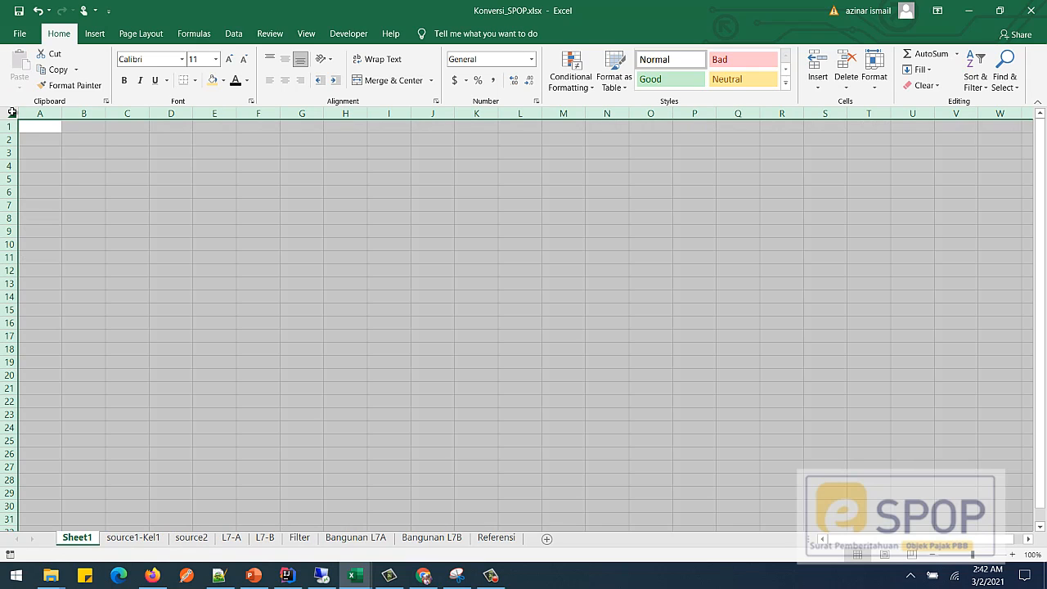
left_click(40, 123)
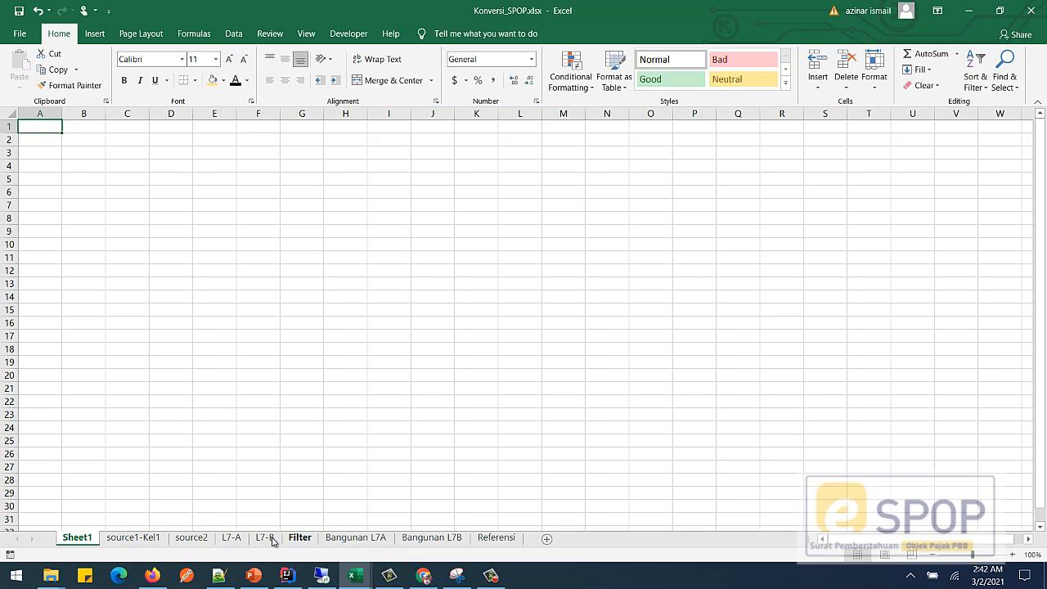
Copy the selected L7-A headings, numbering row and sample row again, and paste them into Sheet1 starting at cell A2
left_click(233, 539)
key("ctrl+c")
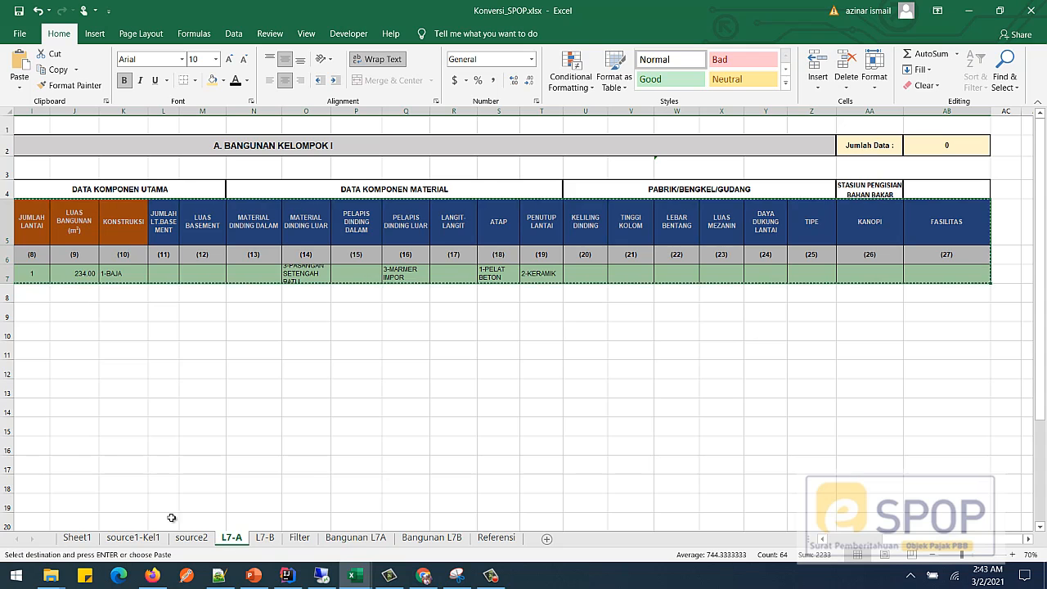
left_click(77, 537)
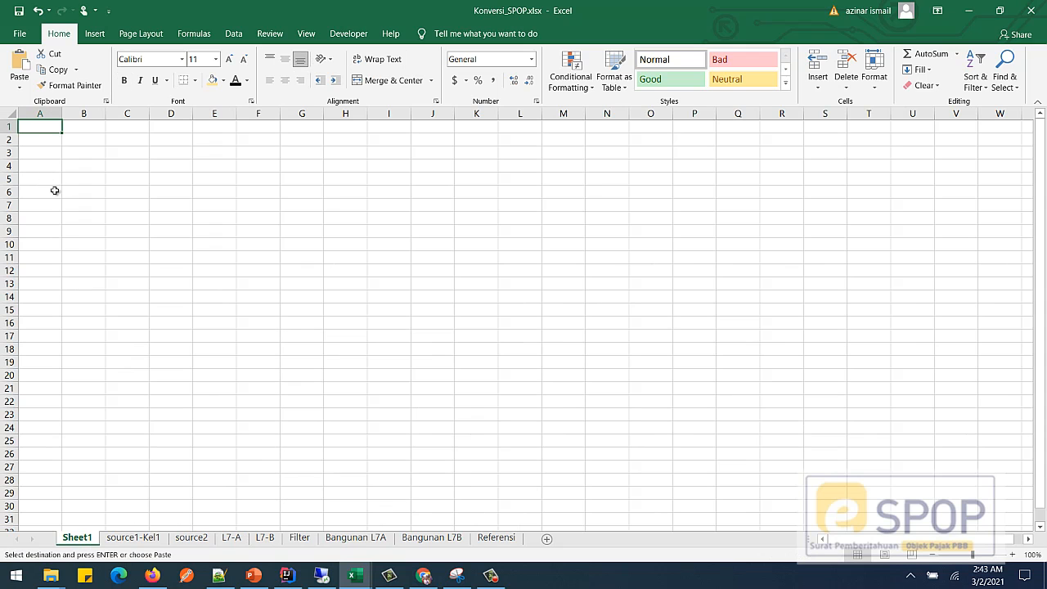
left_click(38, 139)
key("ctrl+v")
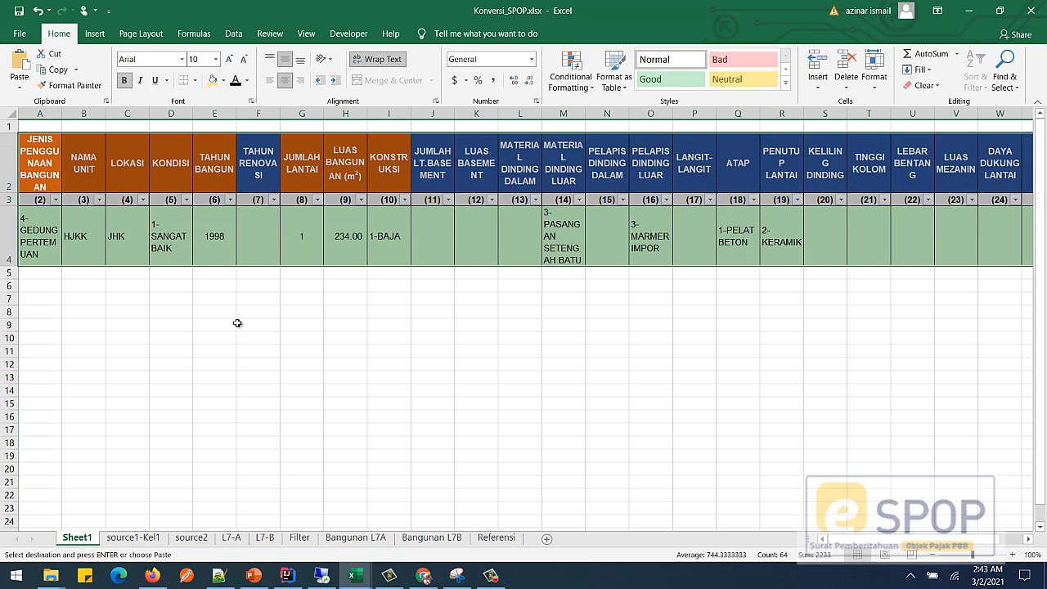
Widen all columns of Sheet1 to one uniform width that fits the pasted headings better
left_click(247, 348)
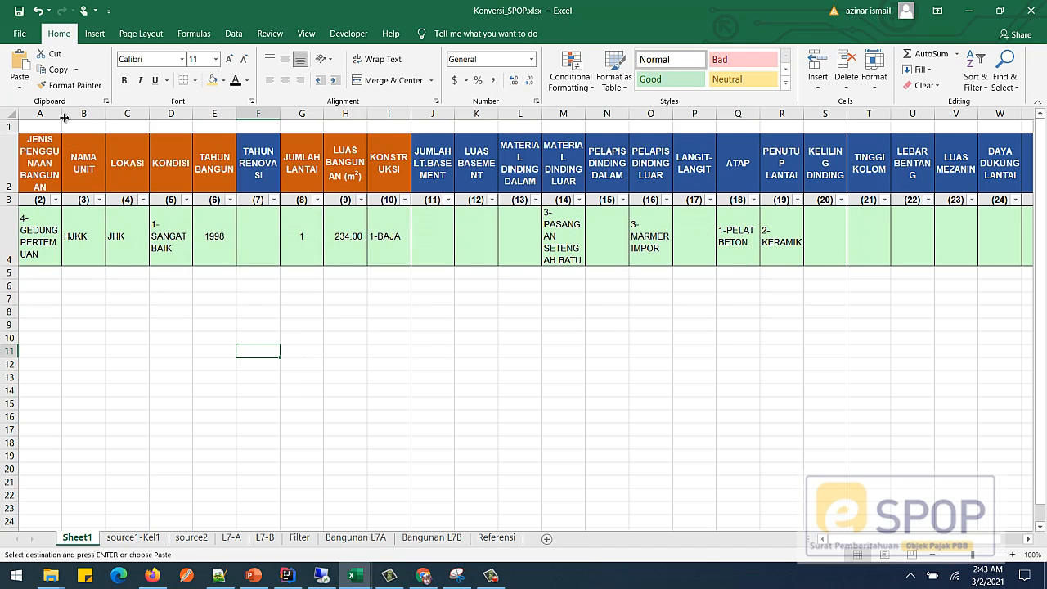
left_click_drag(64, 117, 76, 117)
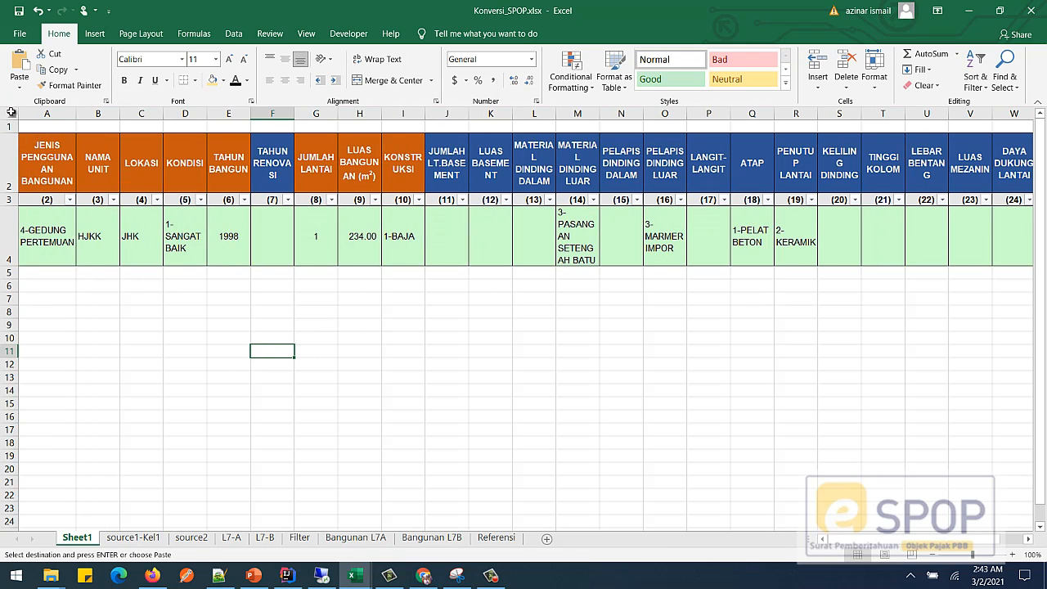
left_click(11, 112)
double_click(119, 112)
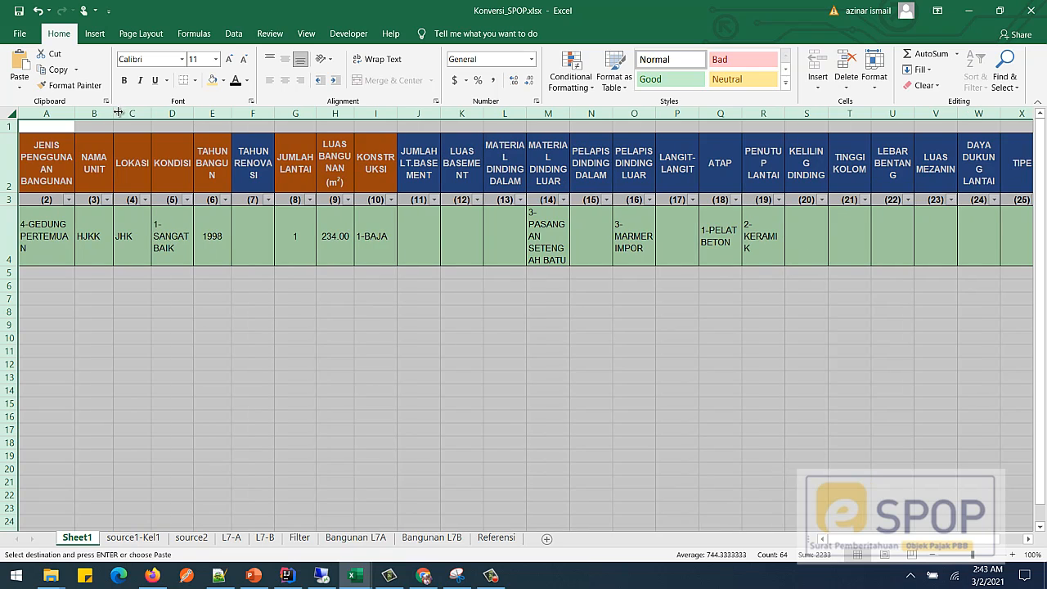
left_click_drag(112, 112, 134, 113)
left_click(392, 313)
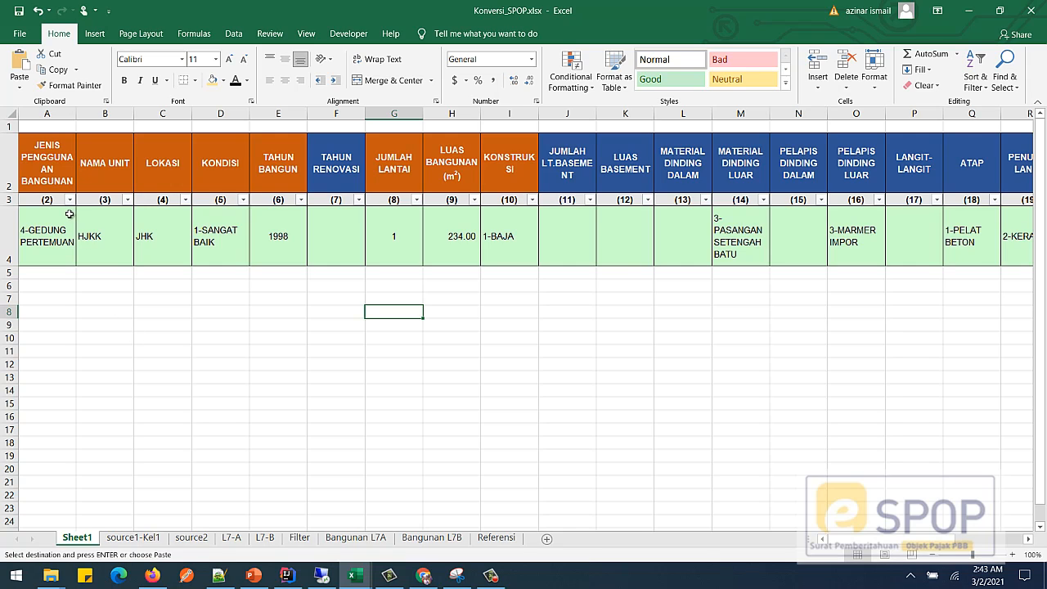
Insert an empty column before the Jenis Penggunaan Bangunan column in Sheet1
left_click(53, 116)
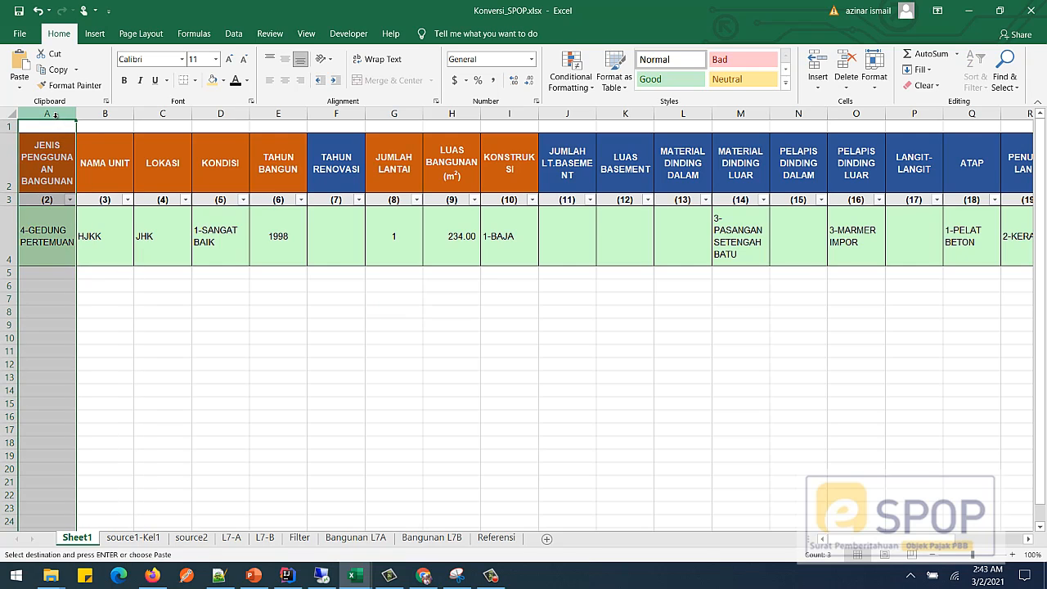
right_click(55, 114)
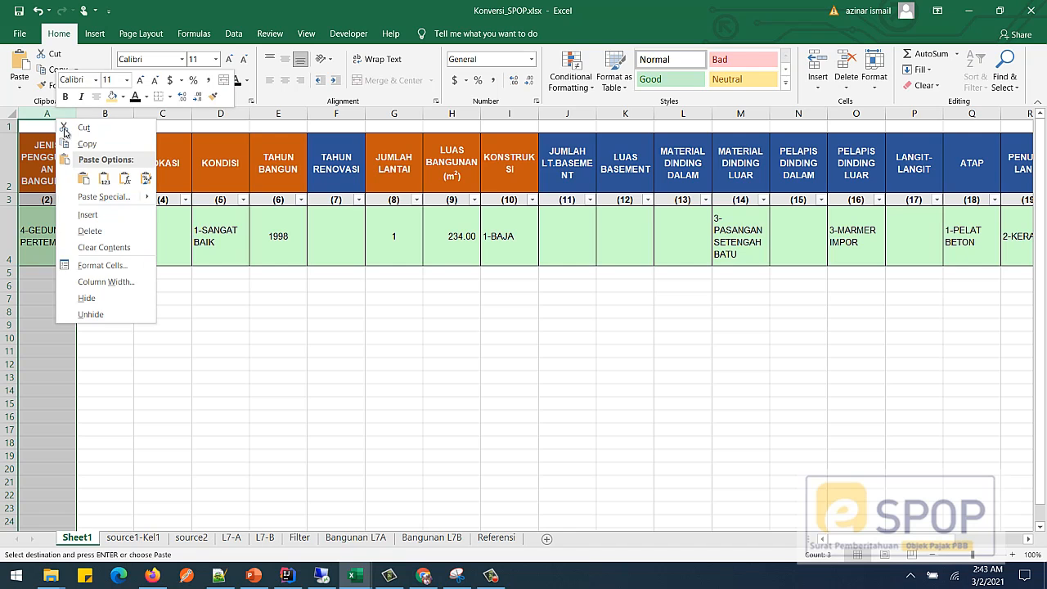
left_click(88, 214)
left_click(139, 311)
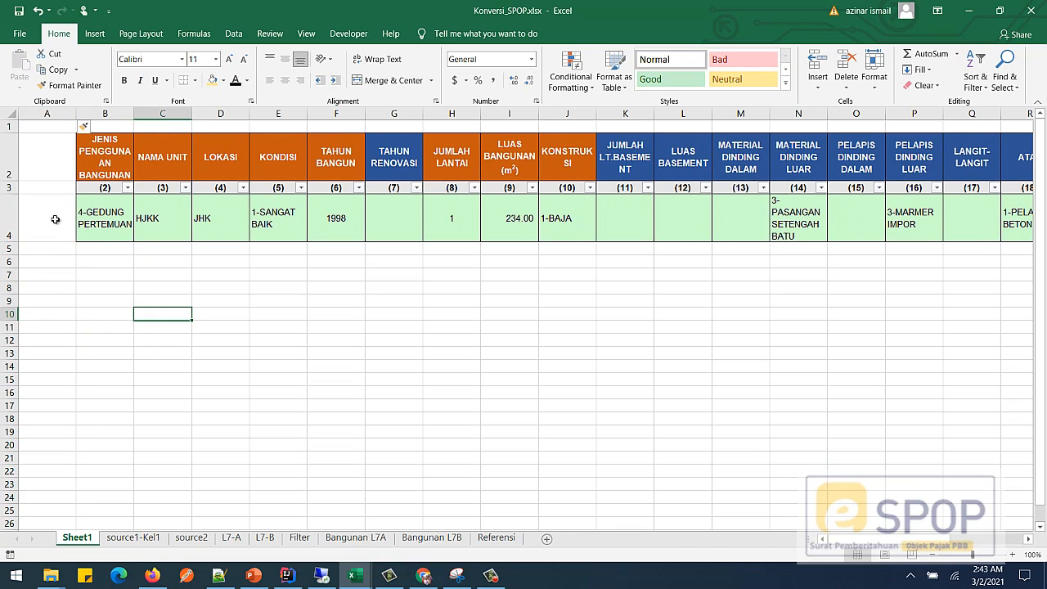
Enter the heading SOURCE JPB in cell A2 of the empty first column
left_click(56, 219)
left_click(61, 179)
left_click(55, 219)
left_click(53, 156)
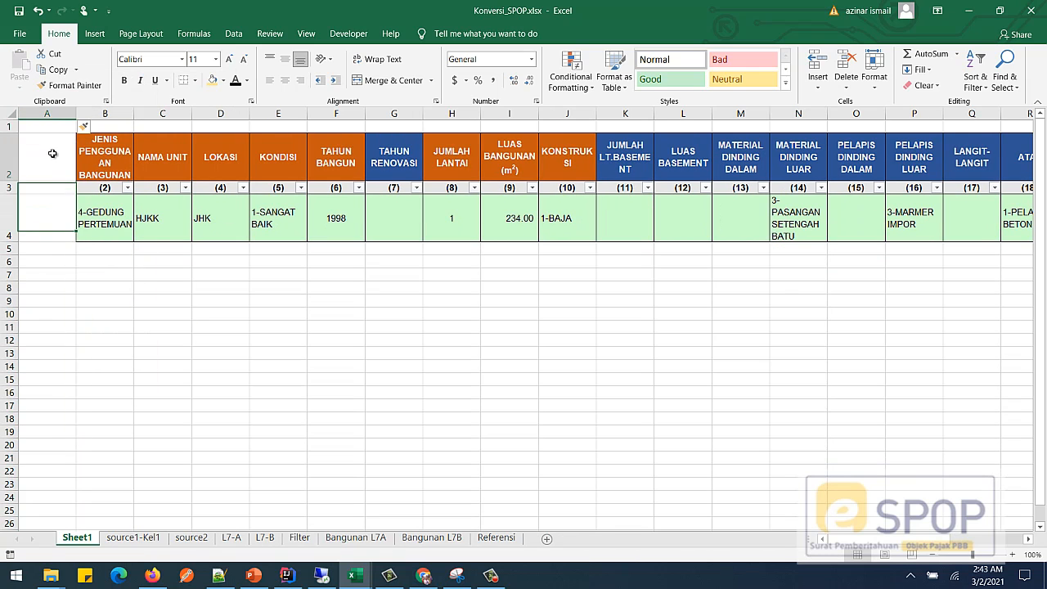
type("sou")
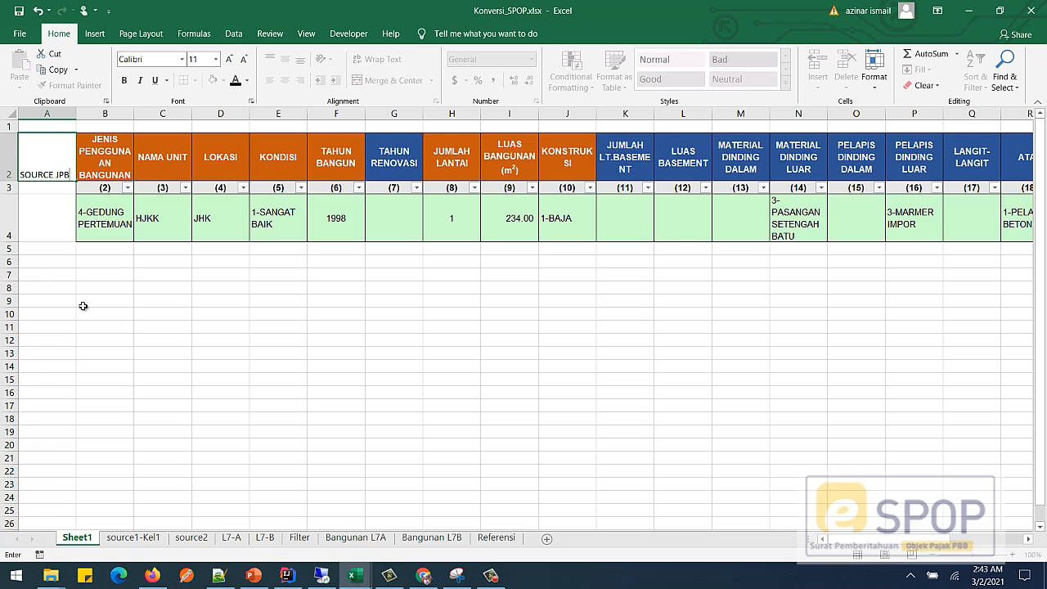
left_click(82, 306)
left_click(36, 149)
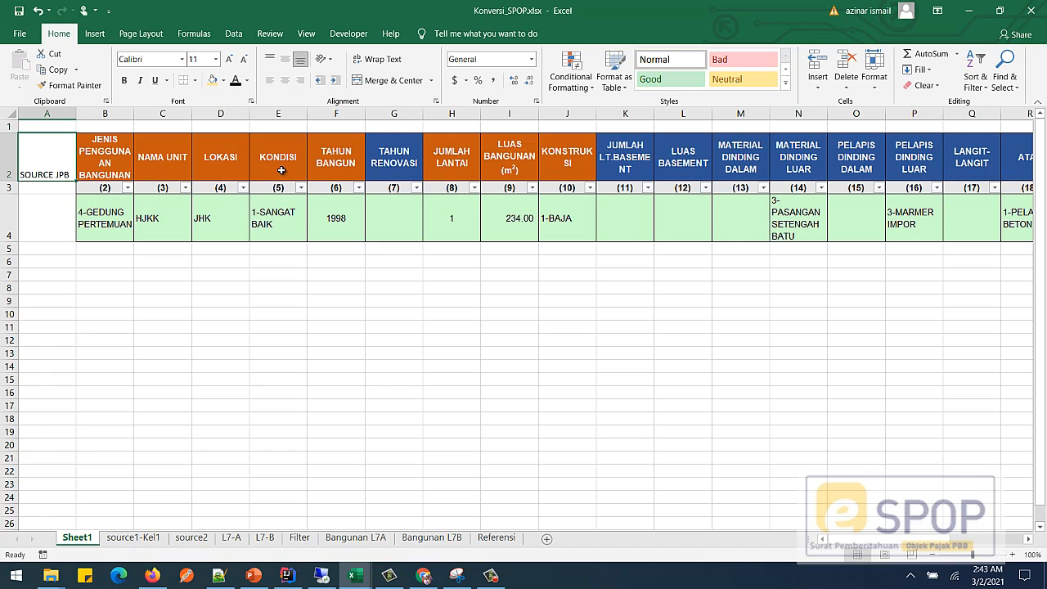
Insert an empty column before the KONDISI column in Sheet1
left_click(277, 208)
left_click(279, 114)
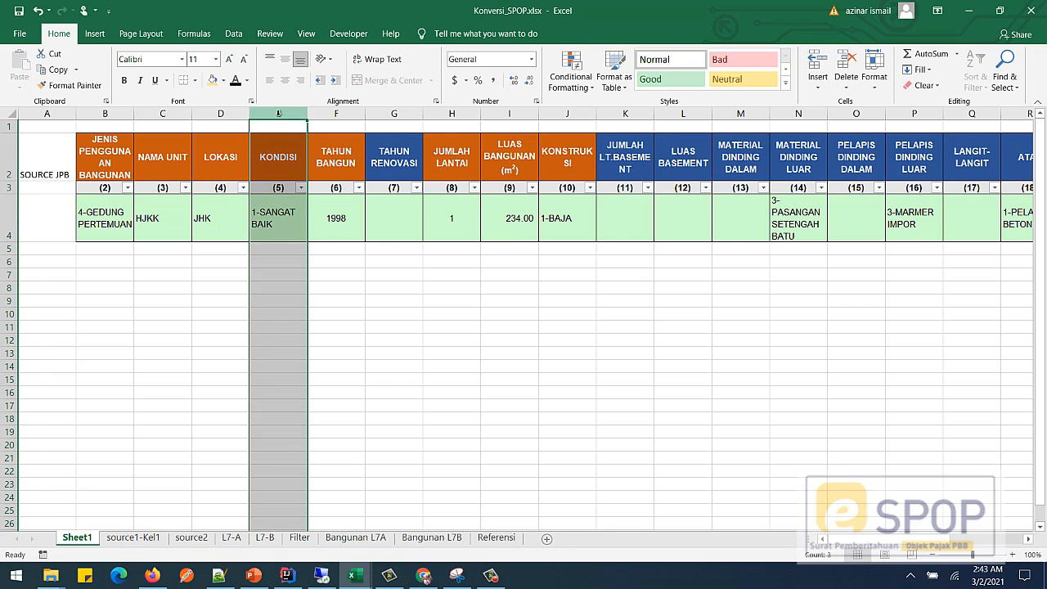
right_click(278, 114)
key("Escape")
left_click(270, 286)
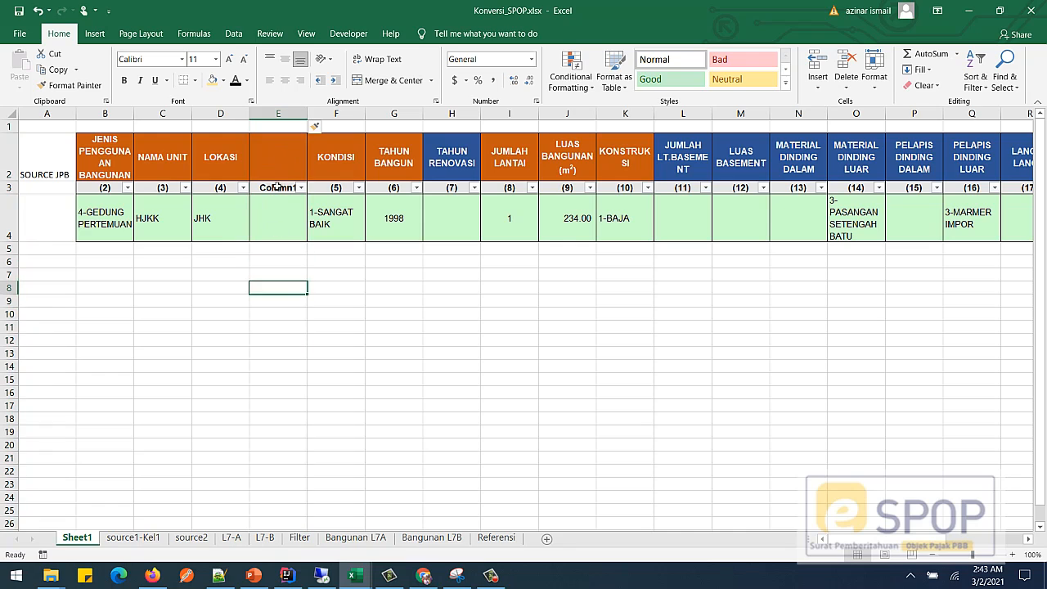
Enter the two-line heading SOURCE KONDISI in cell E2 above the new column
left_click(279, 166)
type("SOURCE")
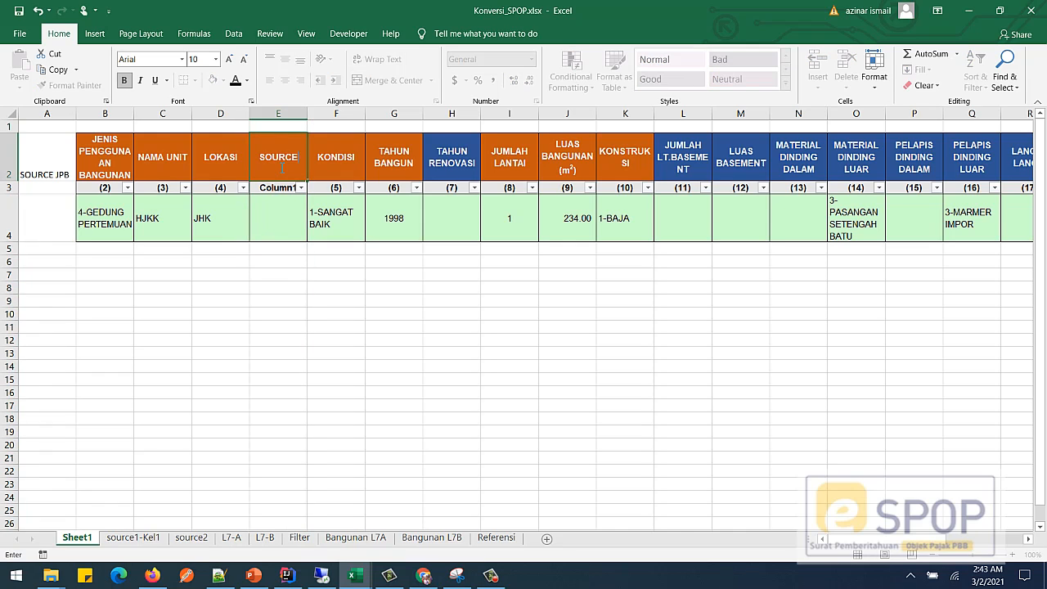
key("alt+Return")
type("KNDISI")
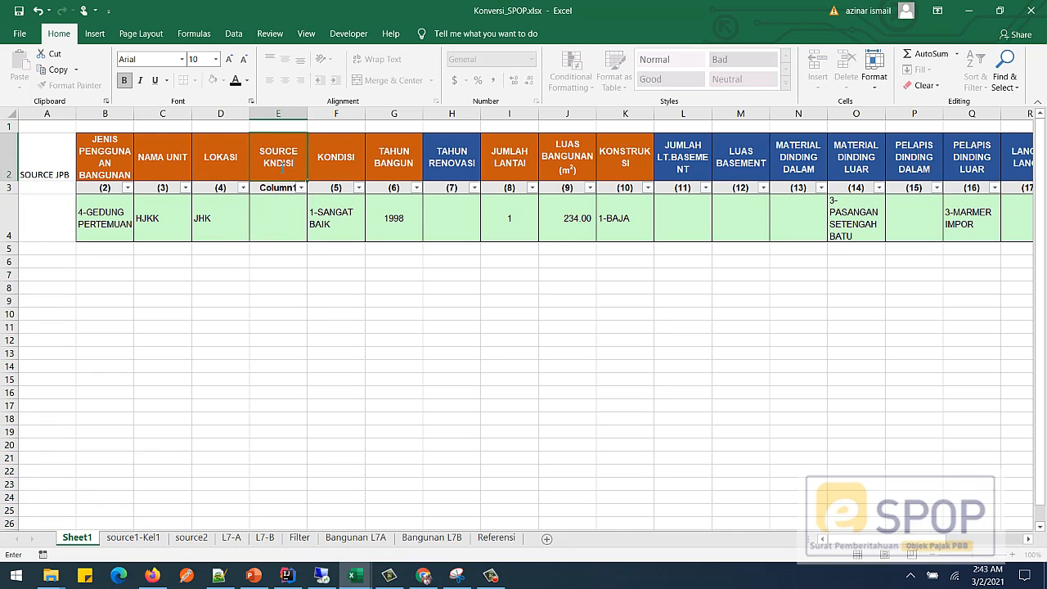
key("BackSpace")
key("BackSpace")
key("BackSpace")
key("BackSpace")
key("BackSpace")
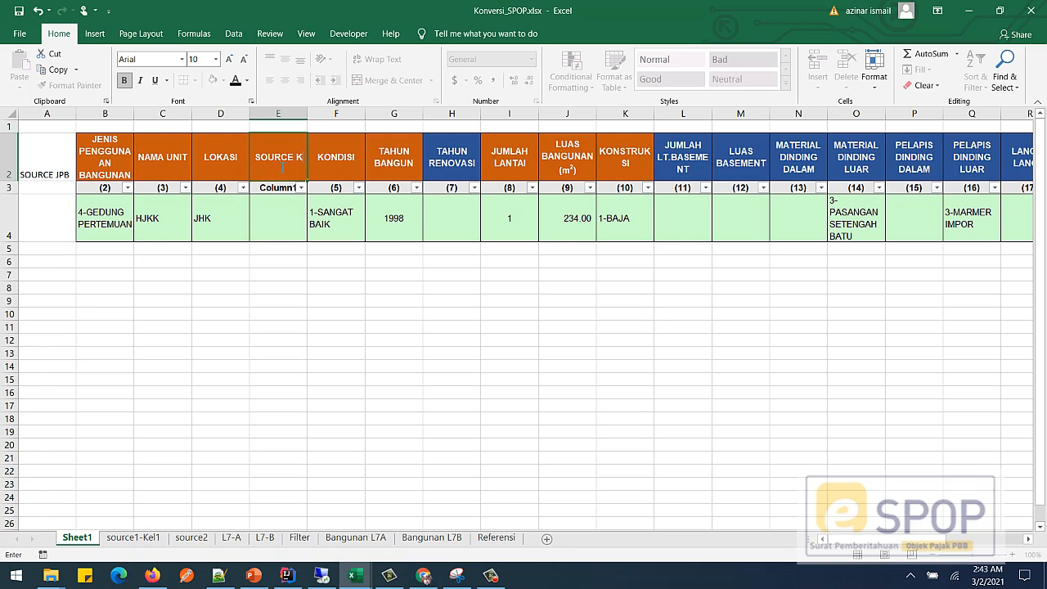
type("ONDISI")
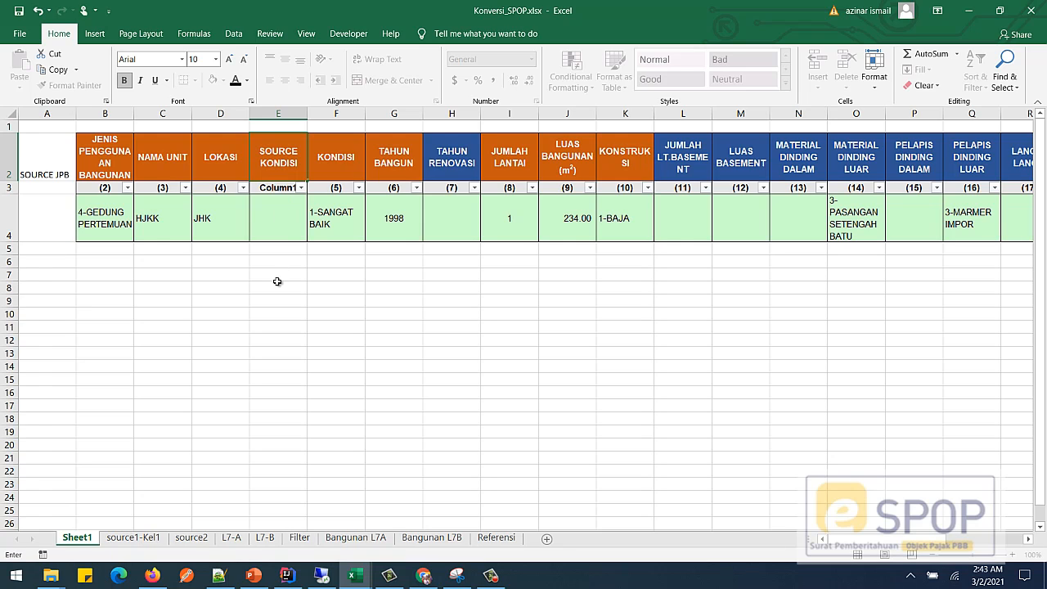
left_click(278, 282)
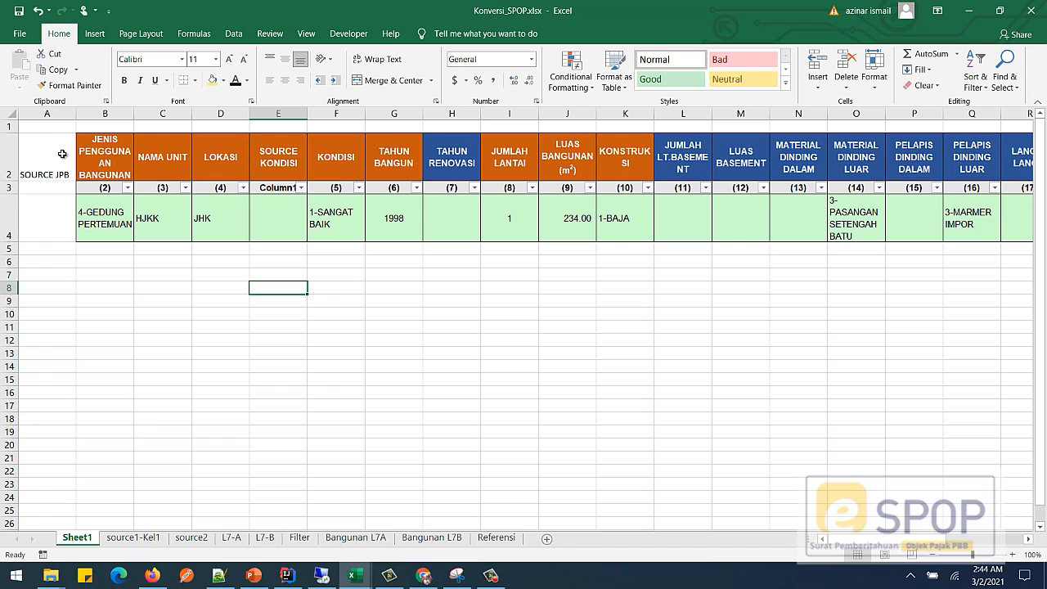
left_click(217, 285)
Centre the SOURCE JPB heading in cell A2 horizontally and vertically, and give it a light gold fill
left_click(48, 155)
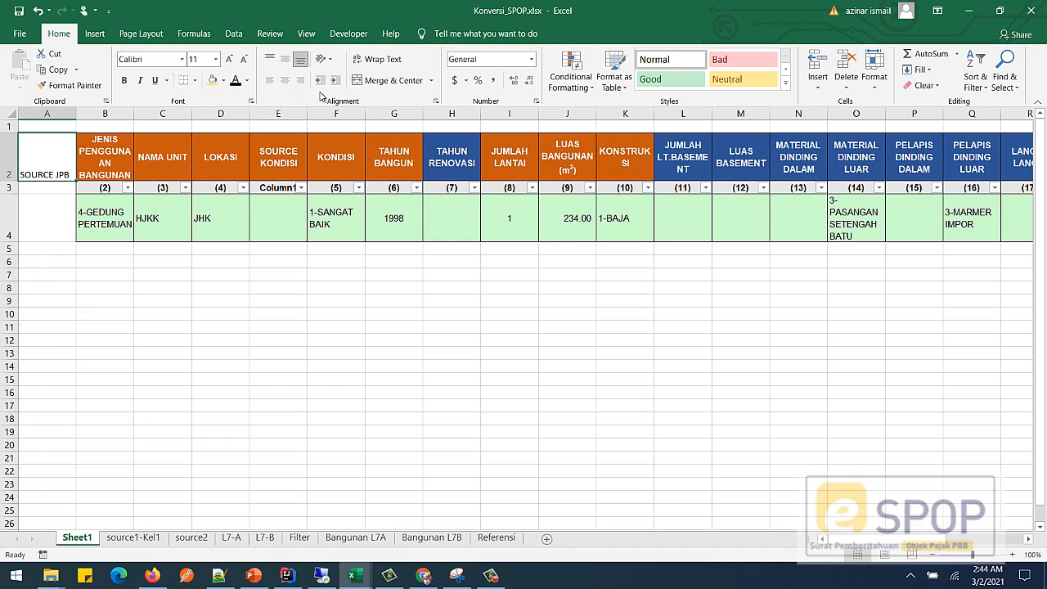
left_click(285, 80)
left_click(285, 59)
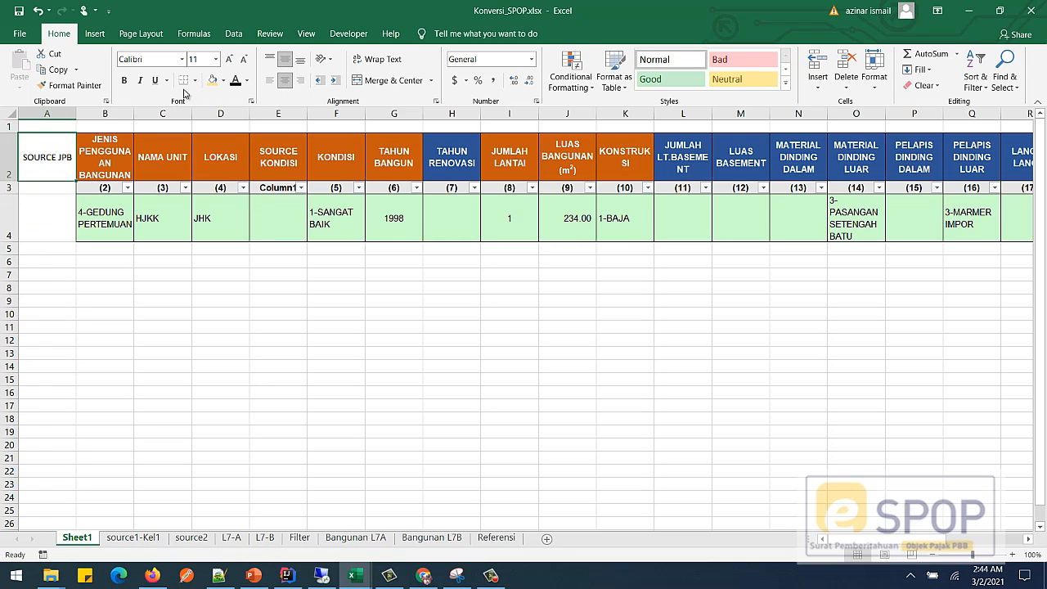
left_click(213, 80)
left_click(51, 227)
left_click(52, 188)
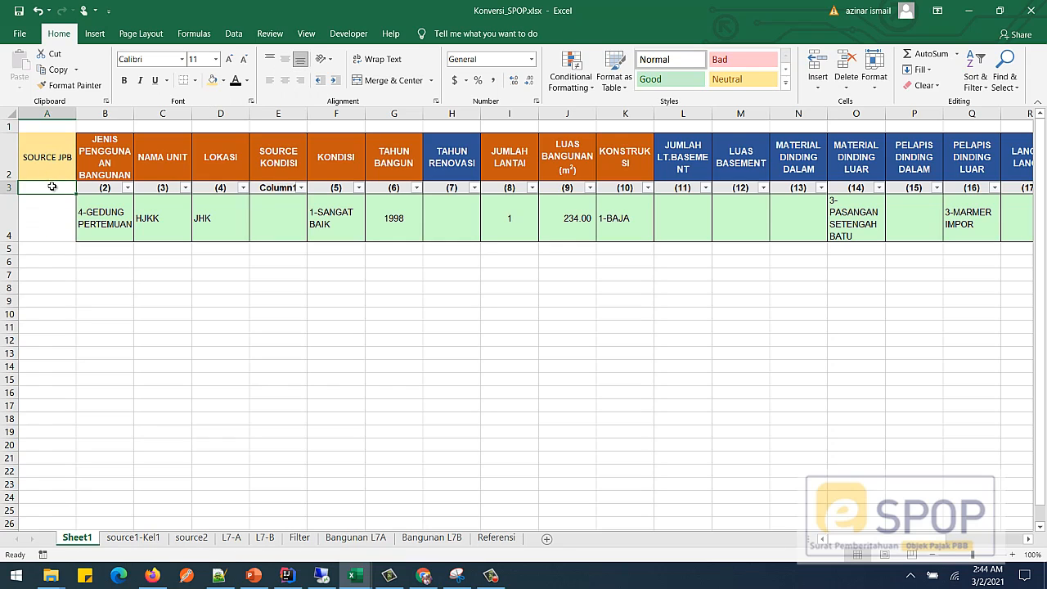
Copy the formatting of the SOURCE JPB heading onto the SOURCE KONDISI heading with Format Painter
left_click(51, 164)
left_click(70, 85)
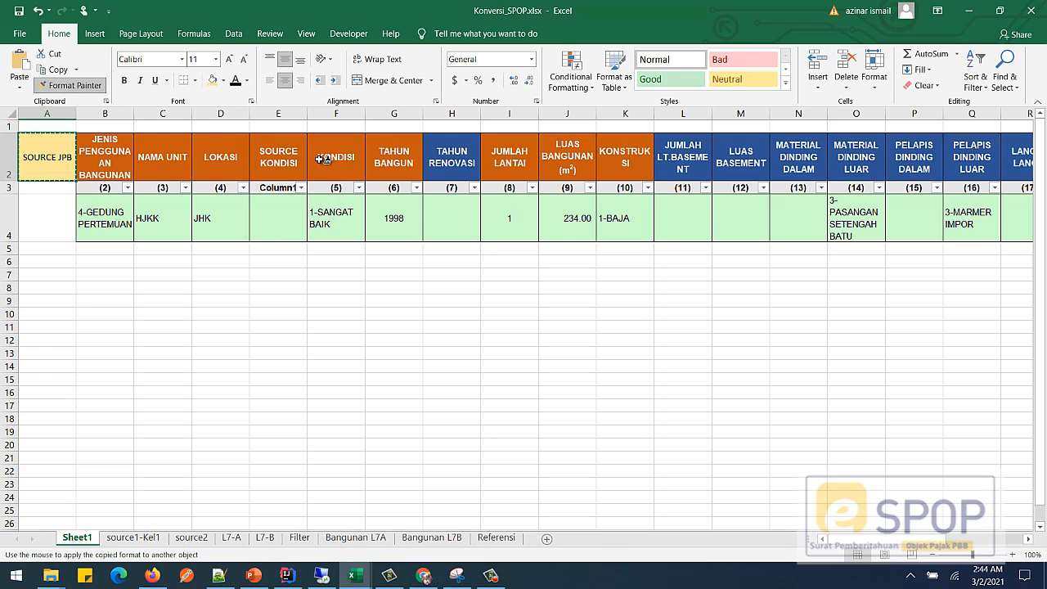
left_click(278, 160)
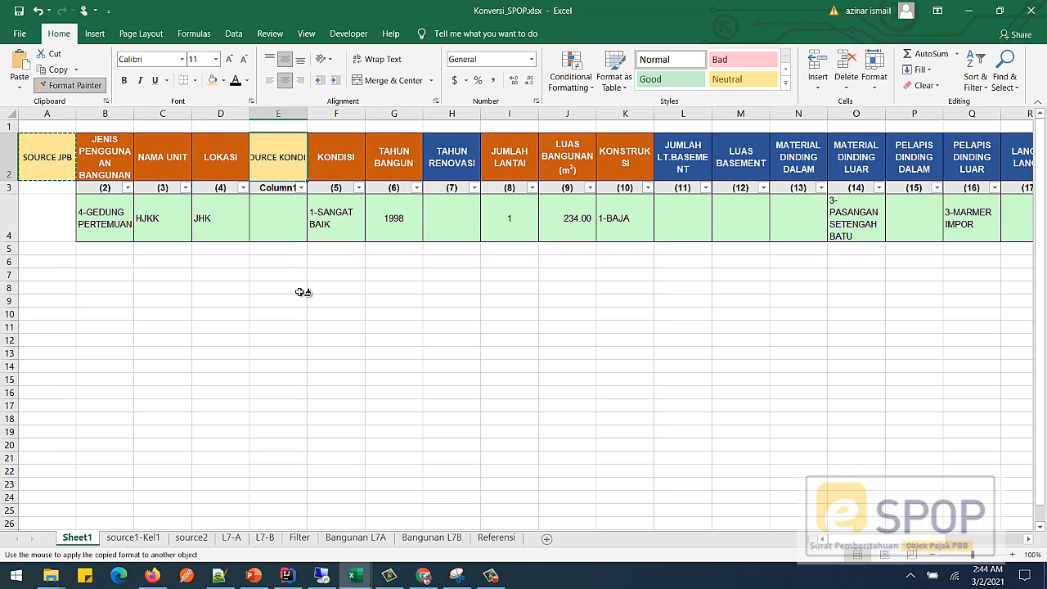
key("Escape")
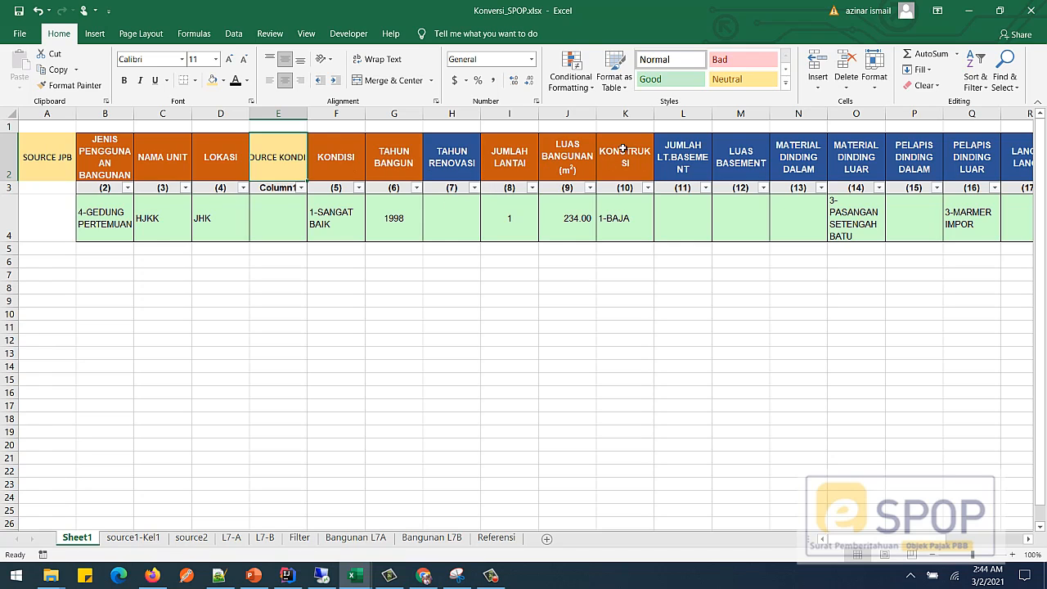
Insert an empty column before the KONSTRUKSI column in Sheet1
left_click(626, 117)
right_click(627, 117)
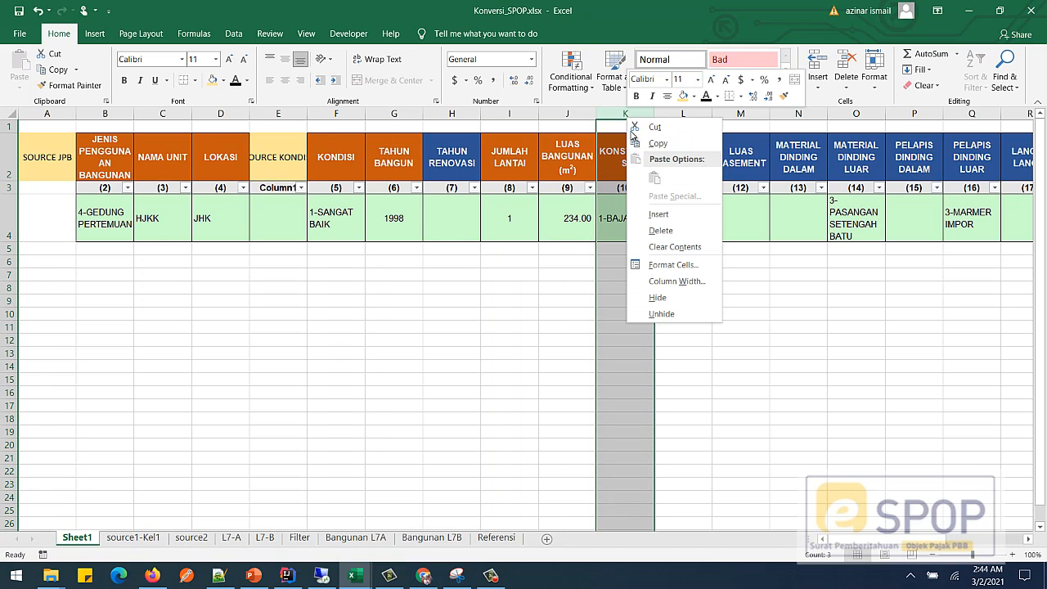
left_click(661, 215)
left_click(624, 287)
Fill cell K2 with light gold and enter the heading SOURCE KONSTRUKSI in it
left_click(629, 153)
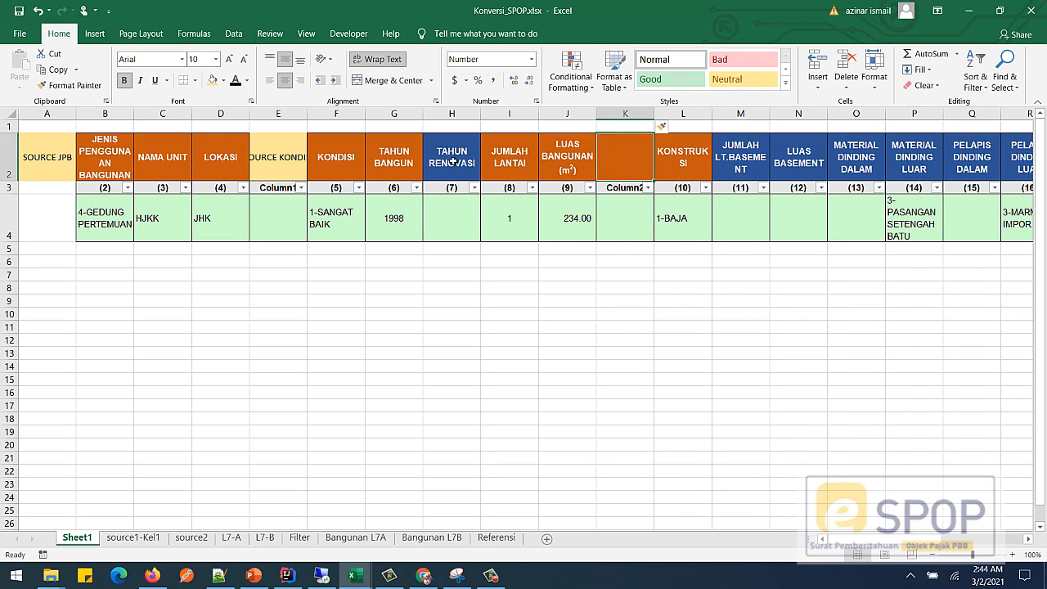
left_click(212, 81)
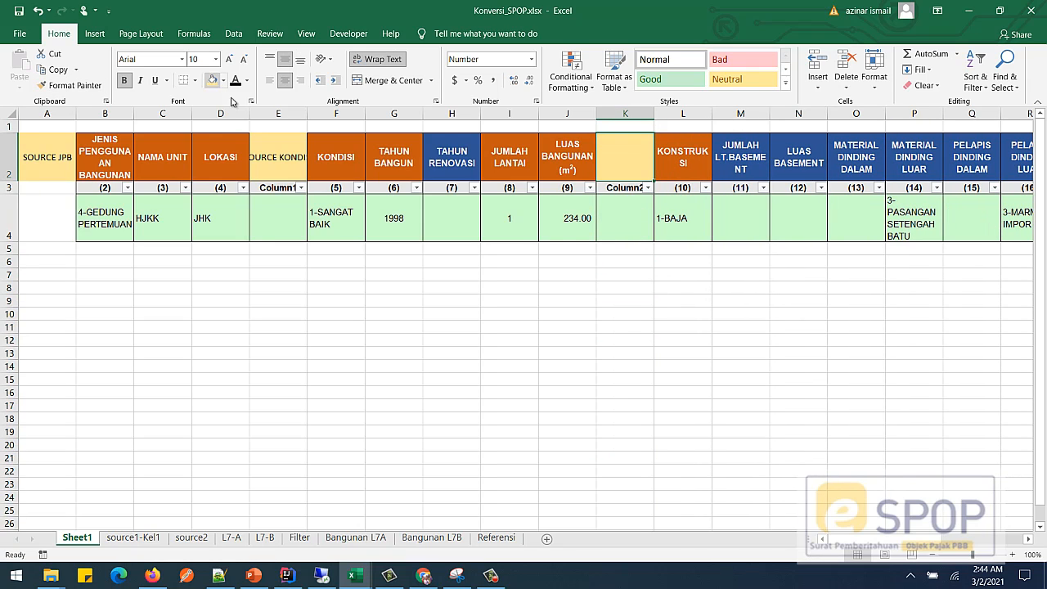
type("SOU")
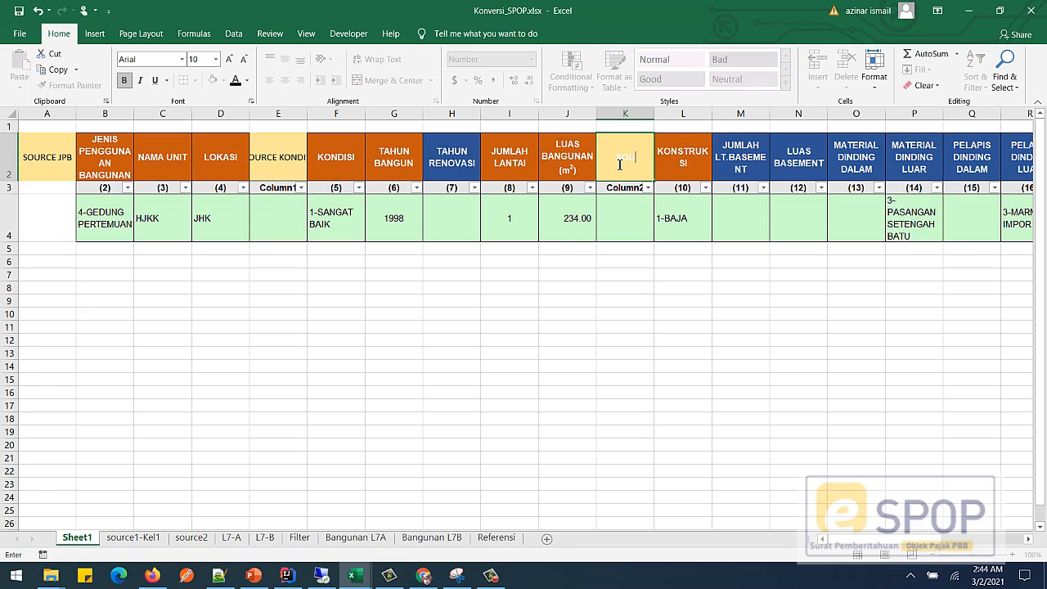
type("RCE KONSTRUKSI")
key("alt+Return")
left_click(626, 314)
Widen the SOURCE KONSTRUKSI column slightly
left_click(631, 170)
left_click_drag(657, 116, 661, 116)
left_click(627, 277)
left_click(646, 157)
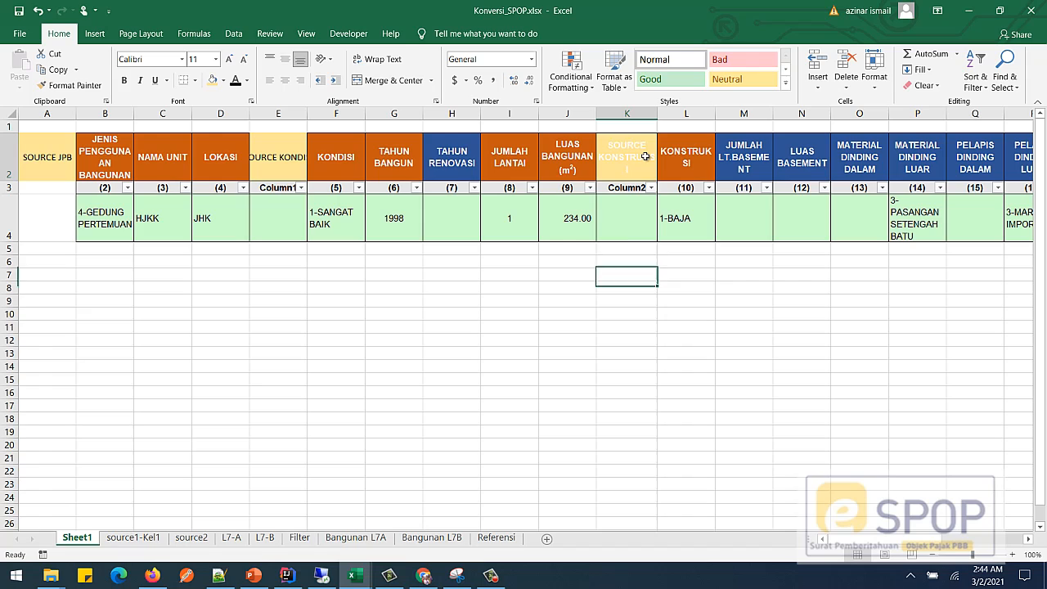
left_click(628, 212)
left_click(641, 159)
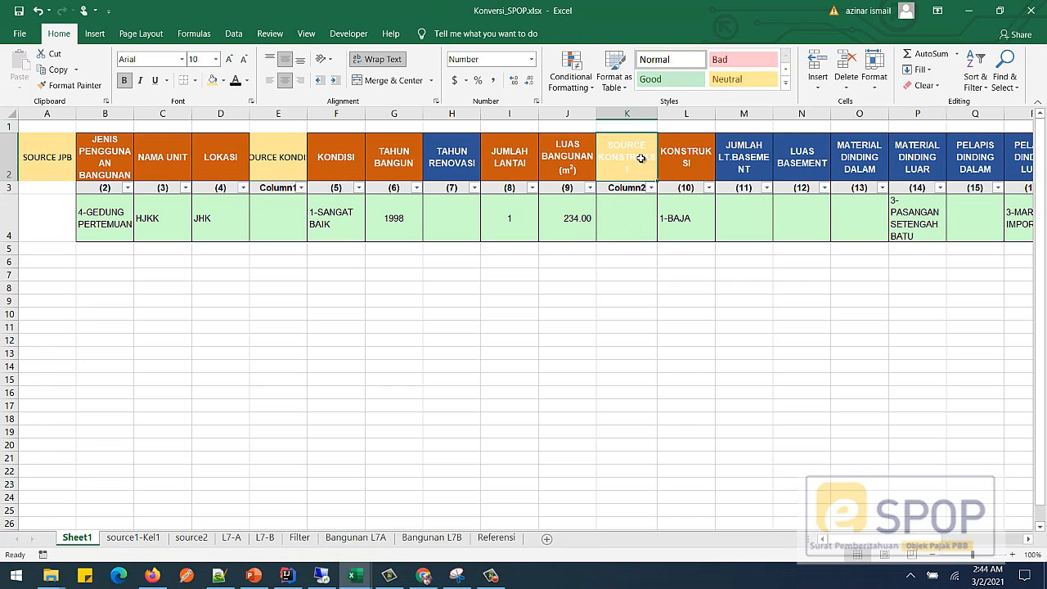
left_click(630, 208)
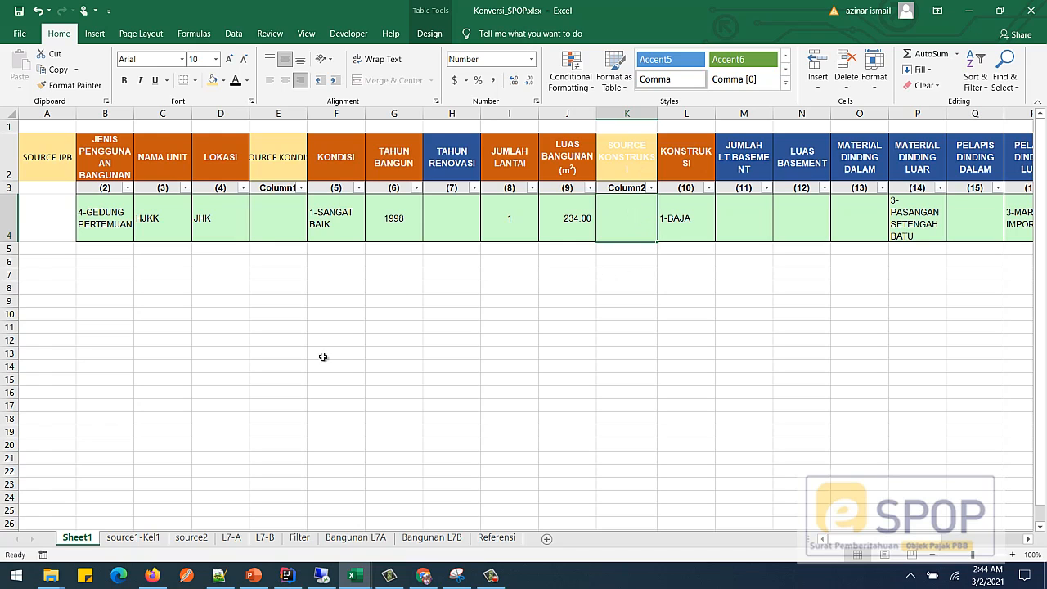
Examine the source JPB, condition, construction and wall material columns with their sample entries in the source1-Kel1 sheet
left_click(132, 538)
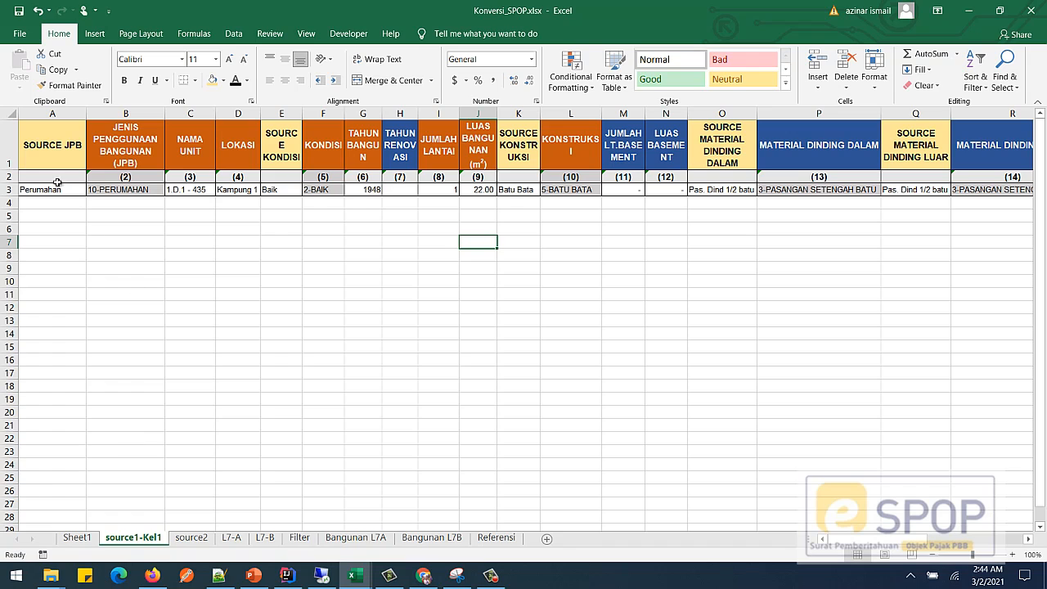
left_click(49, 147)
left_click(72, 191)
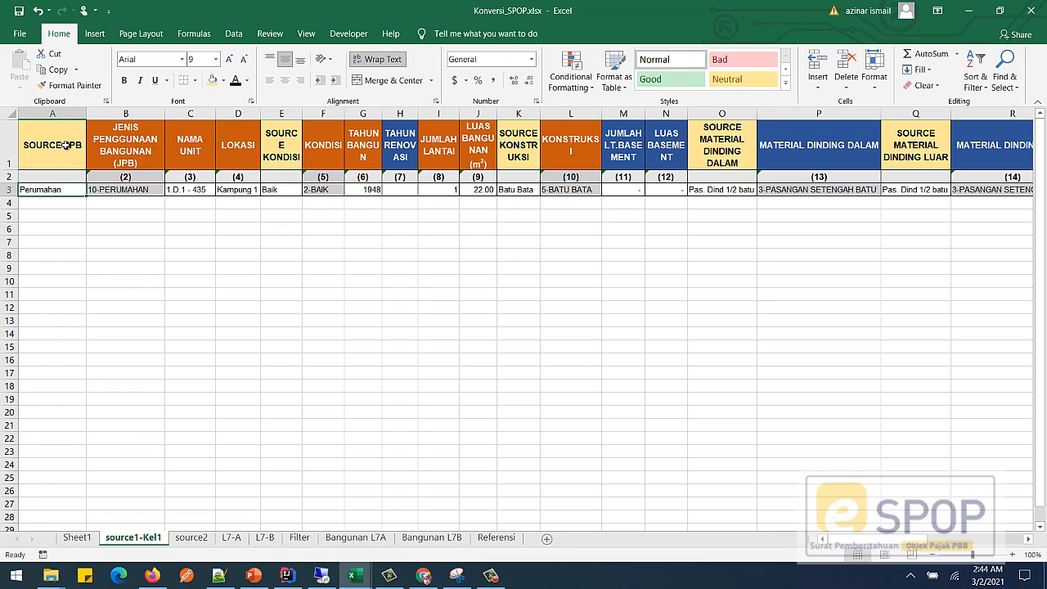
left_click_drag(66, 145, 68, 175)
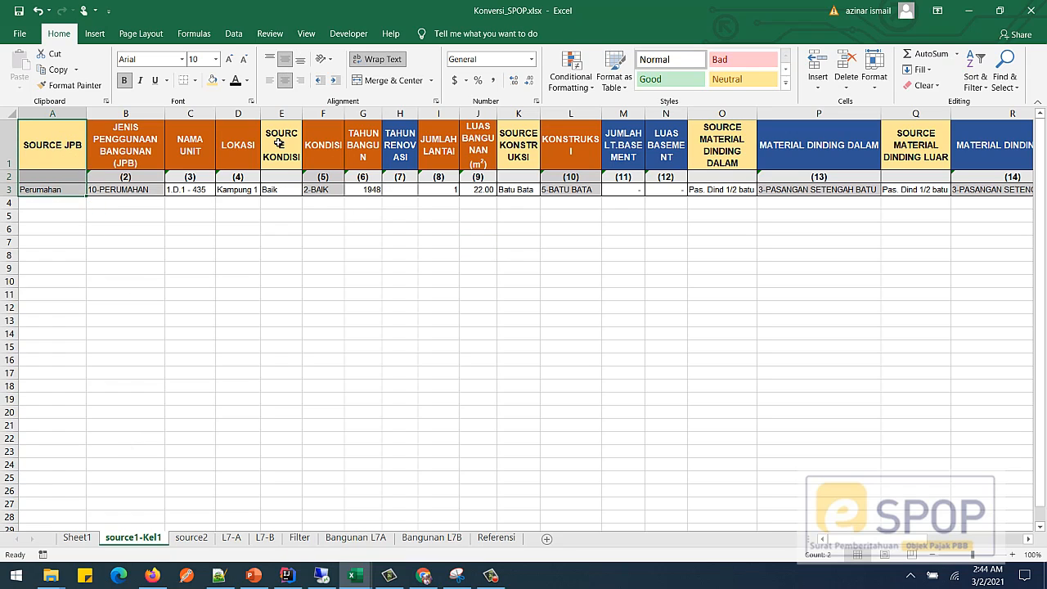
left_click_drag(279, 142, 275, 189)
left_click_drag(526, 133, 517, 190)
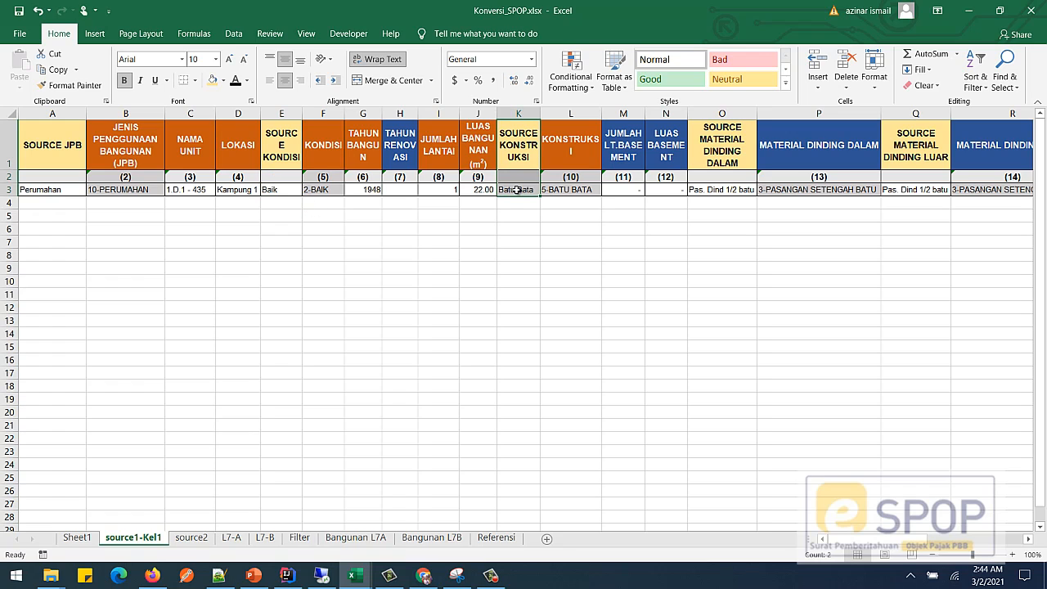
left_click_drag(722, 139, 723, 187)
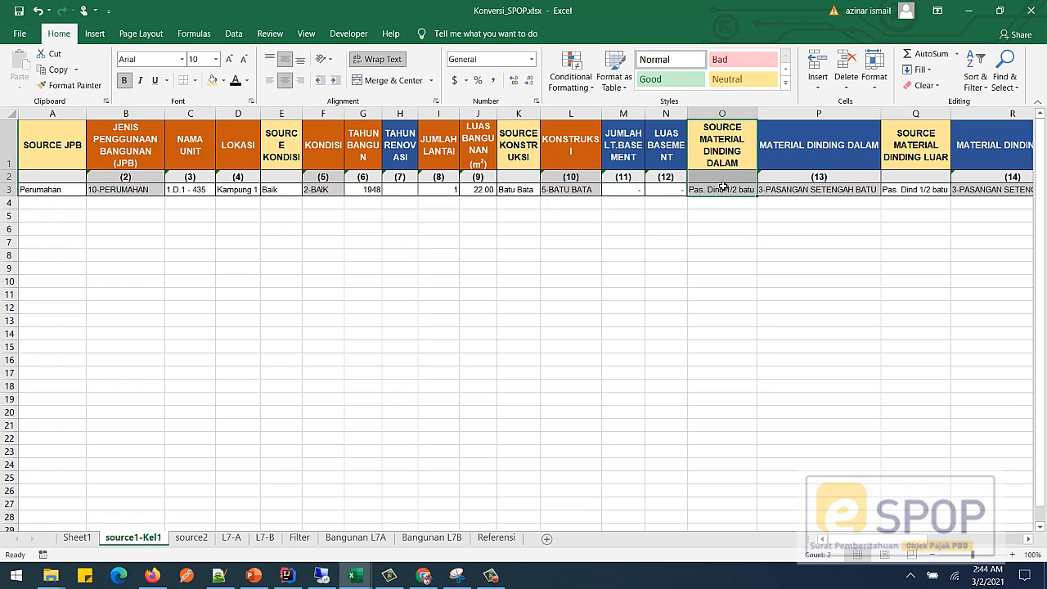
left_click_drag(926, 136, 926, 189)
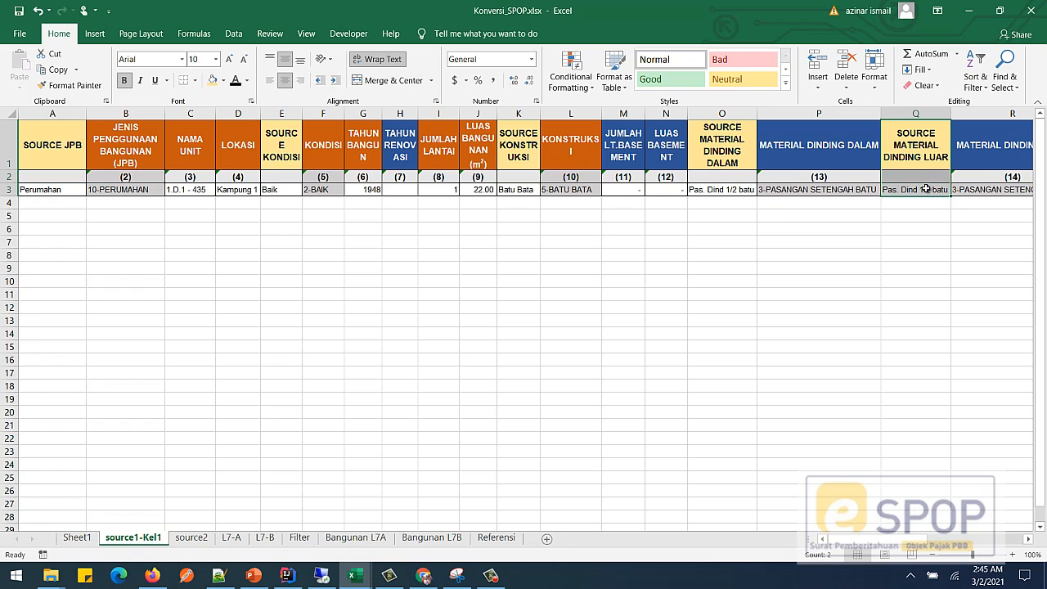
left_click_drag(923, 542, 835, 543)
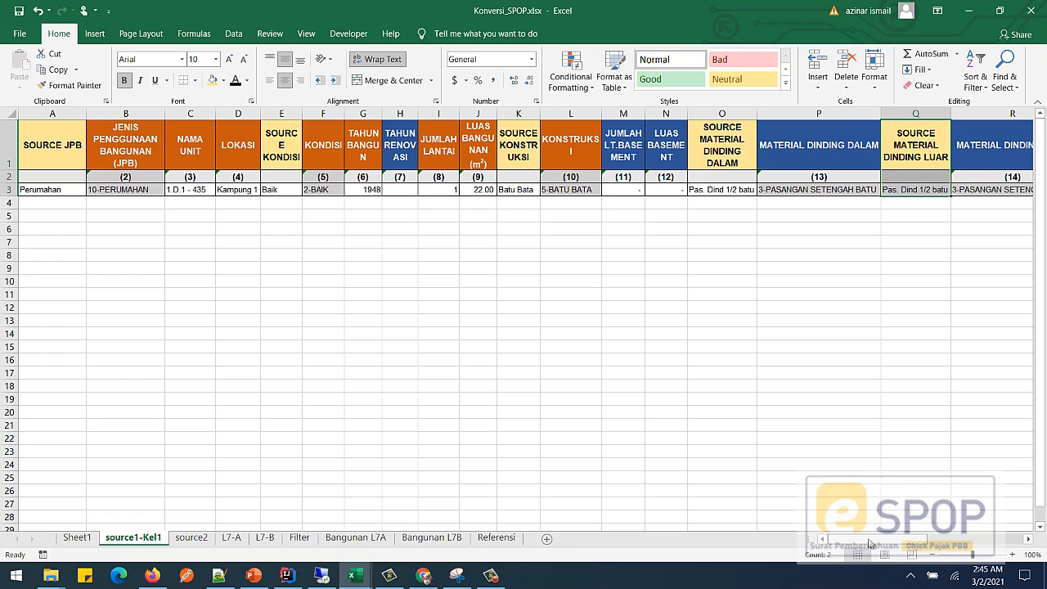
left_click(42, 190)
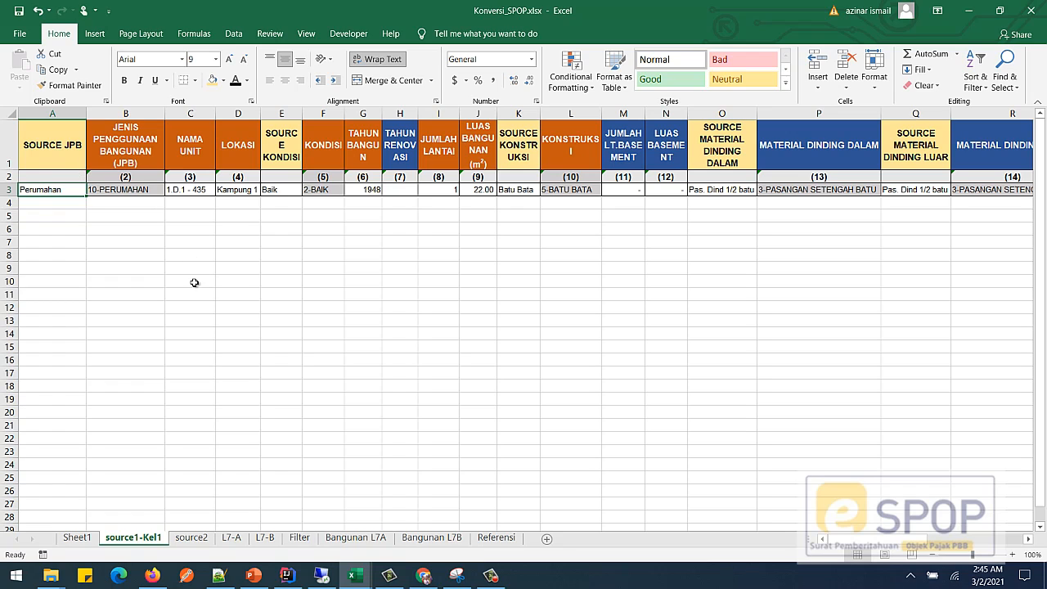
left_click(103, 241)
left_click(51, 190)
left_click(97, 190)
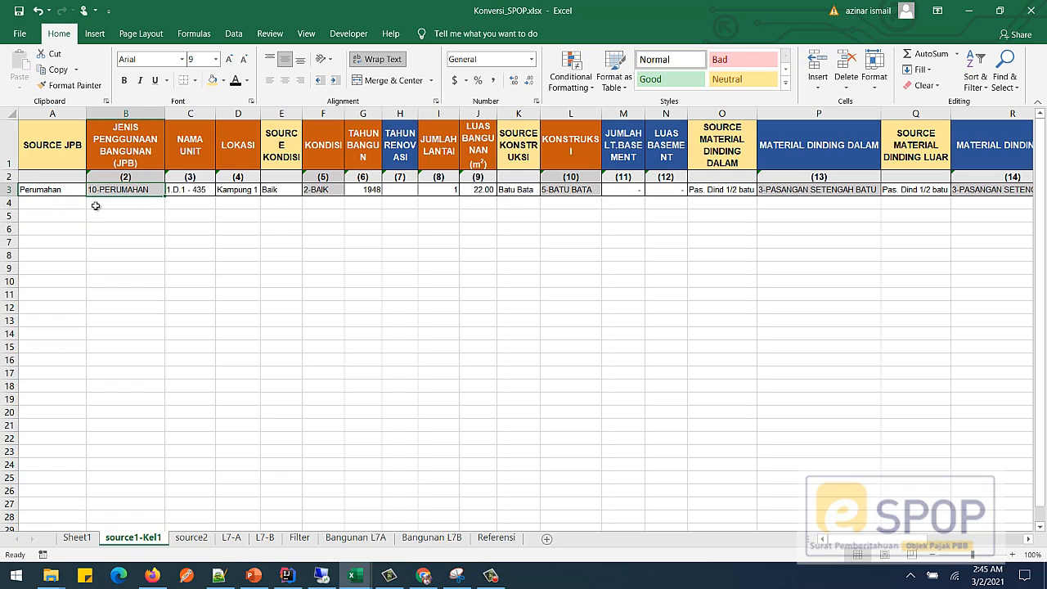
Switch to the Formulir SPOP workbook and look up the first building's Jenis Penggunaan Bangunan entry in sheet L-7
mouse_move(355, 580)
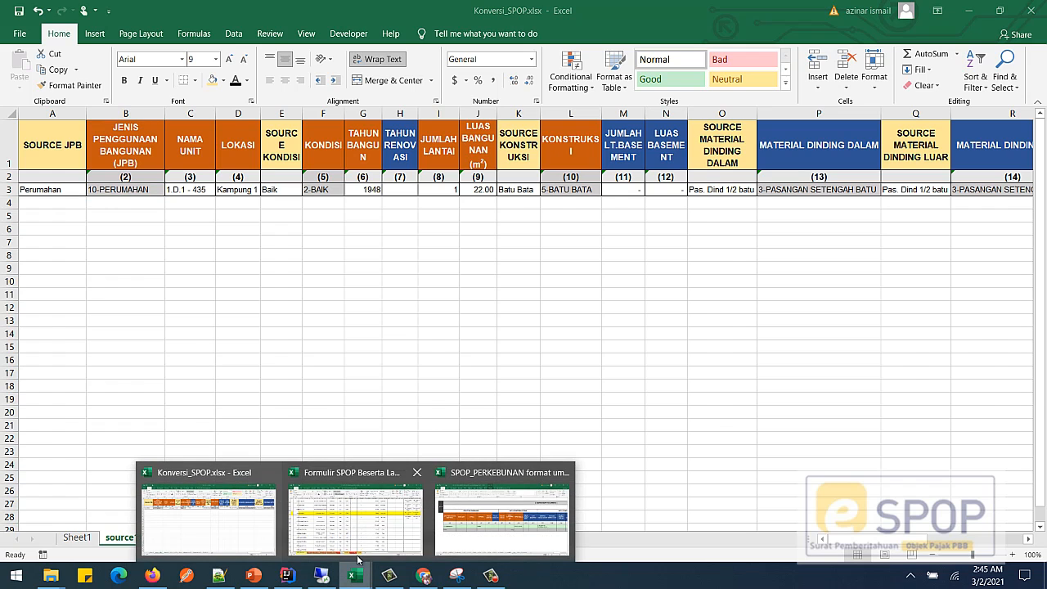
left_click(358, 528)
scroll(217, 353, "up", 3)
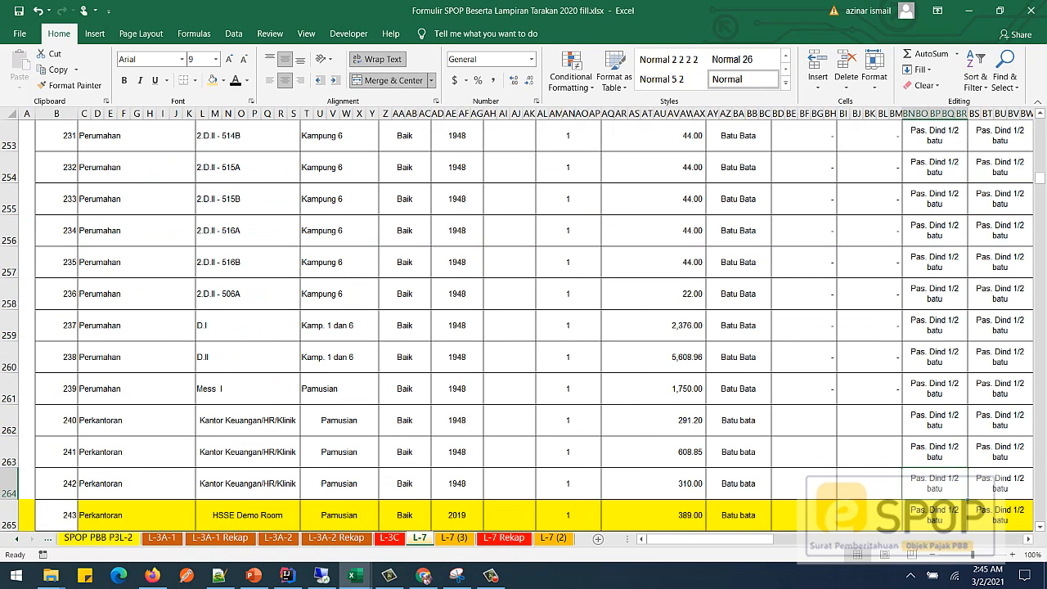
left_click_drag(1039, 189, 1040, 126)
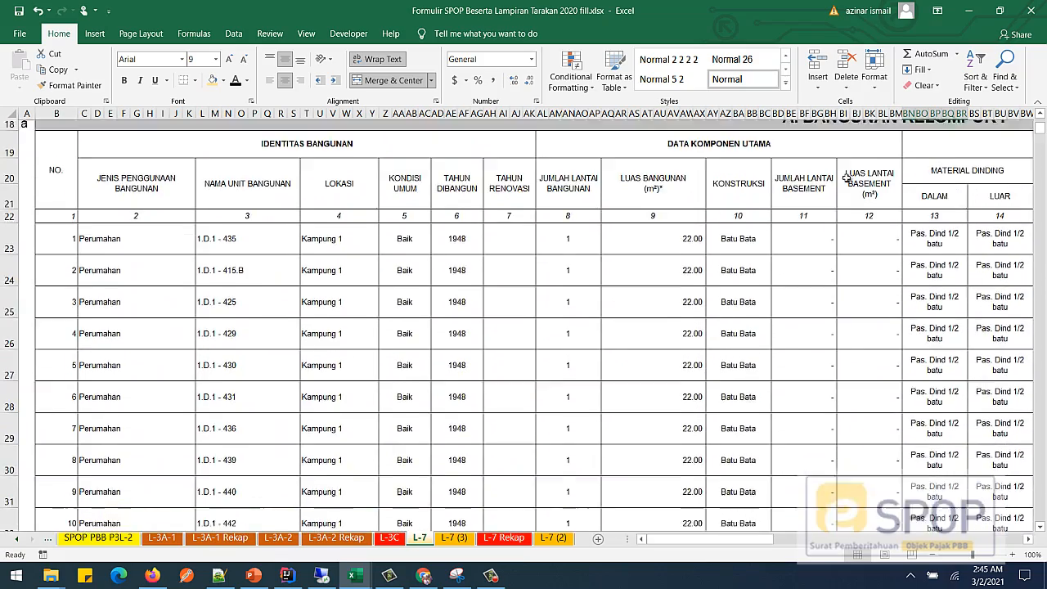
left_click(124, 225)
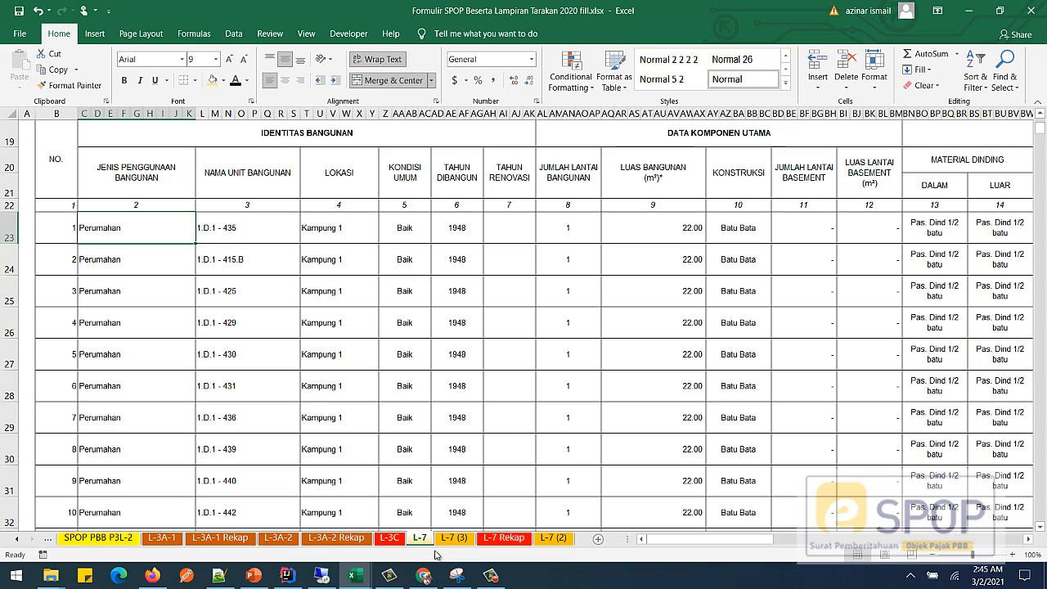
Return to the Konversi_SPOP workbook and compare the SOURCE JPB entry with its coded JPB value in row 3
left_click(353, 576)
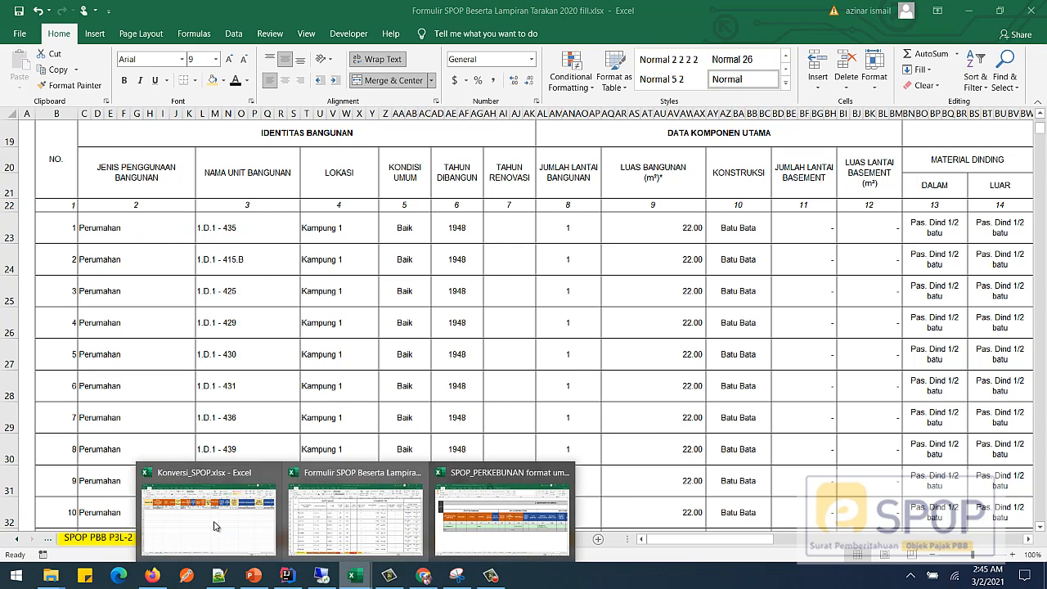
left_click(209, 512)
left_click(64, 190)
left_click(122, 192)
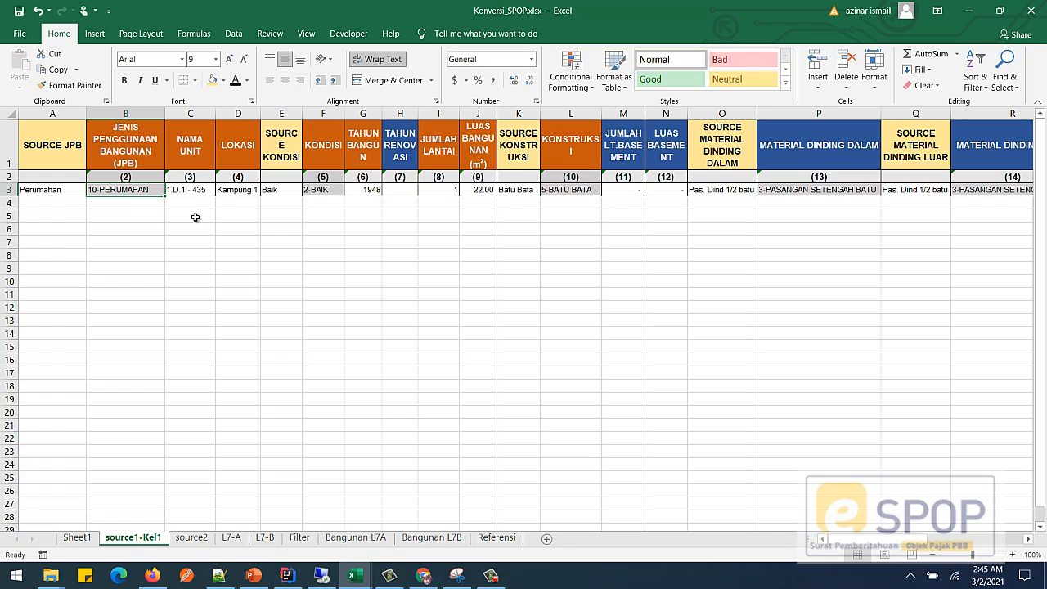
Compare row 3's SOURCE KONDISI entry with the first building's Kondisi Umum in Formulir SPOP sheet L-7 and with its coded KONDISI value
left_click(273, 191)
left_click(353, 576)
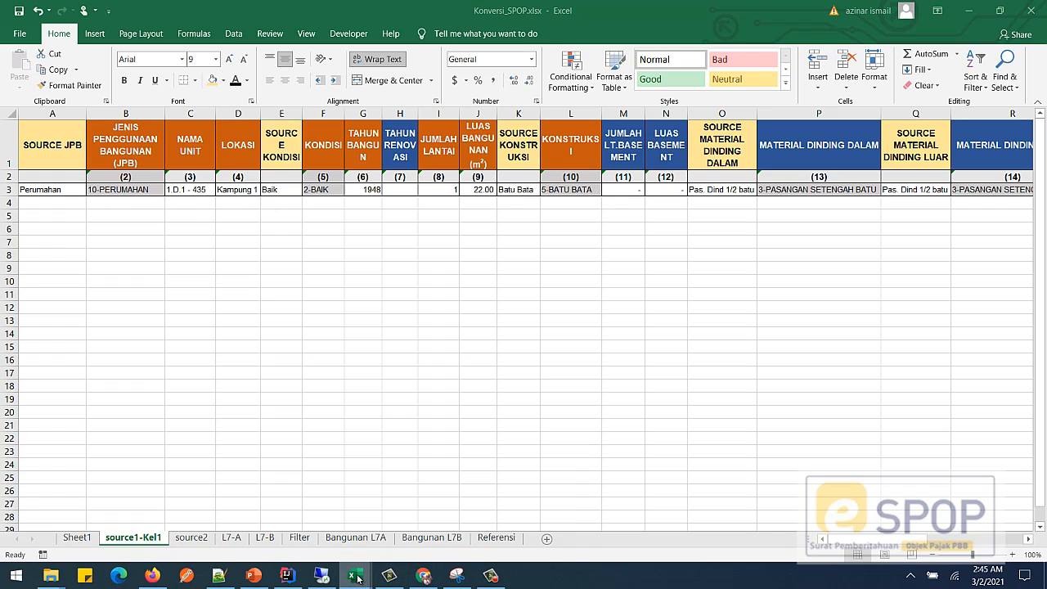
left_click(384, 536)
left_click(405, 229)
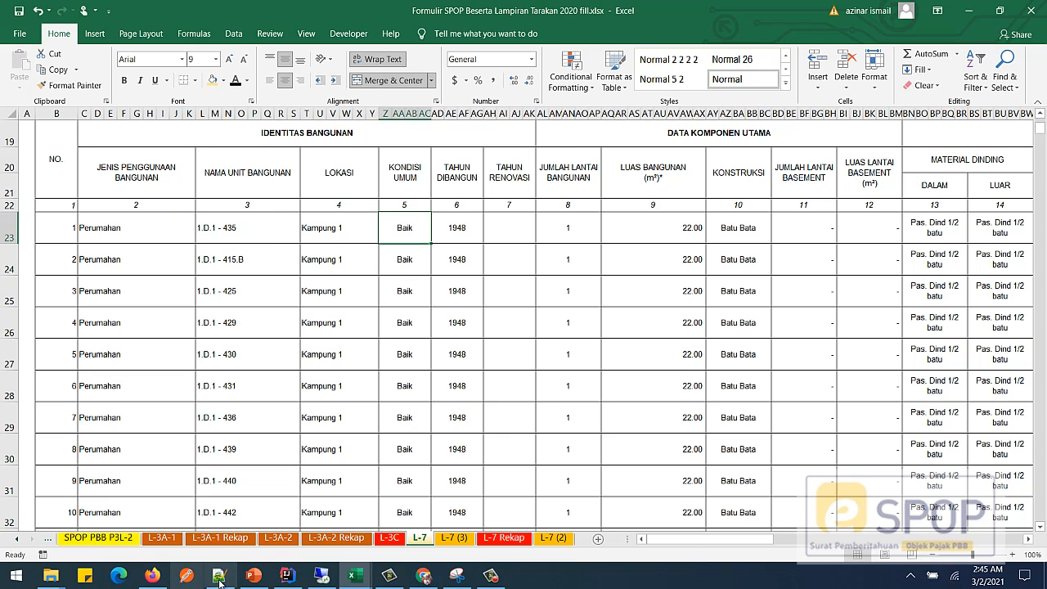
left_click(353, 576)
left_click(241, 540)
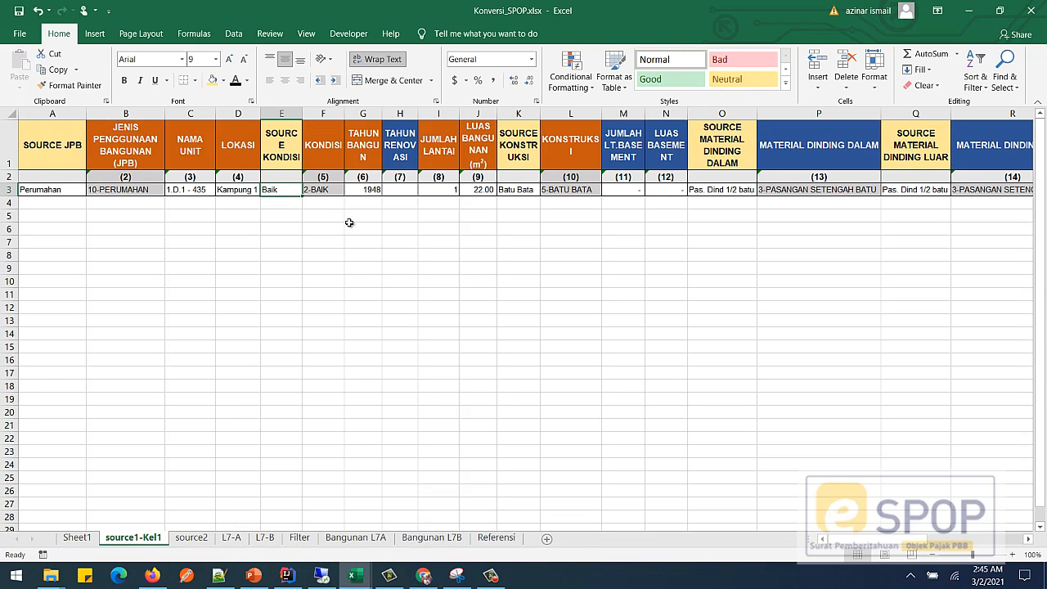
left_click(321, 190)
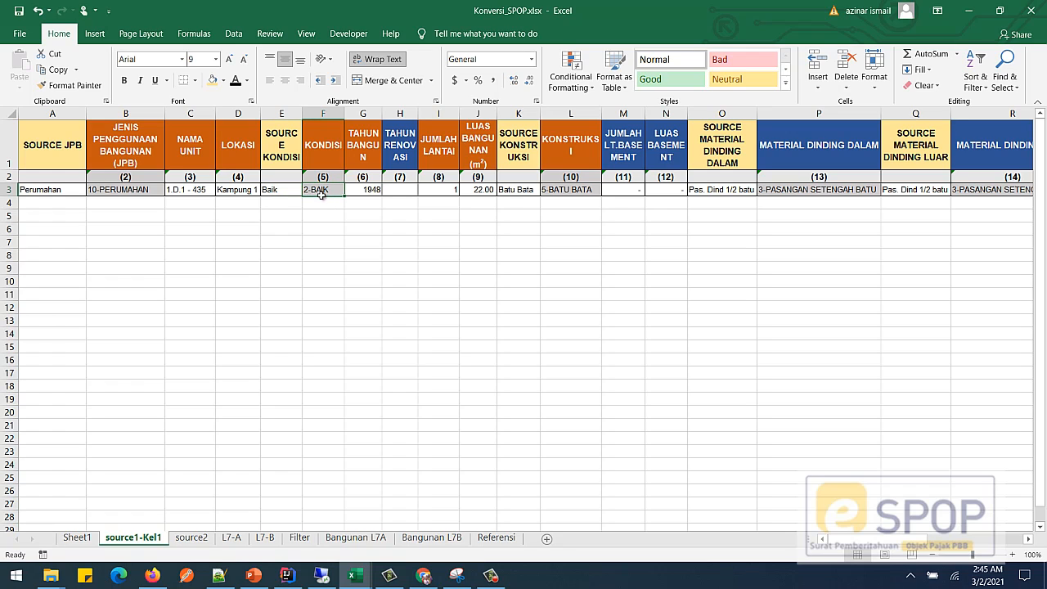
left_click(319, 230)
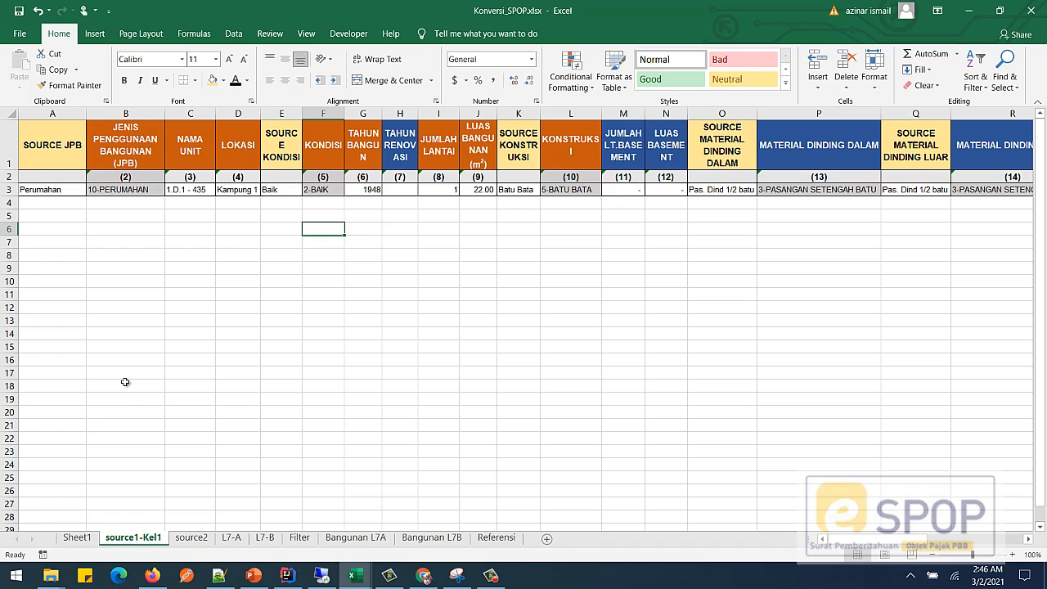
Switch to the Formulir SPOP workbook, select the first building's Jenis Penggunaan Bangunan cell and display the formula bar
left_click(29, 189)
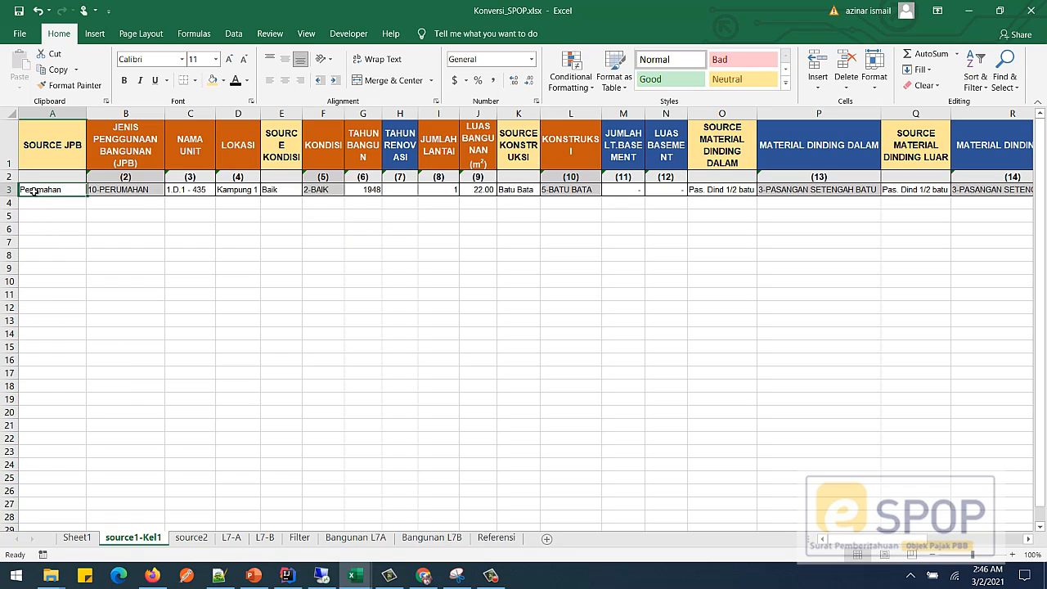
left_click(352, 577)
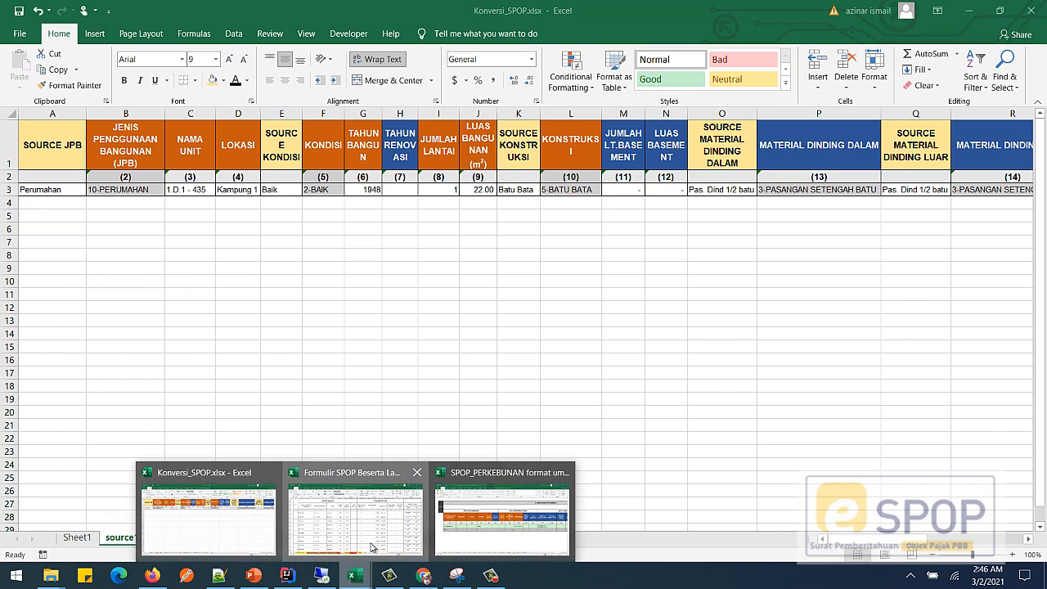
left_click(352, 515)
left_click(116, 229)
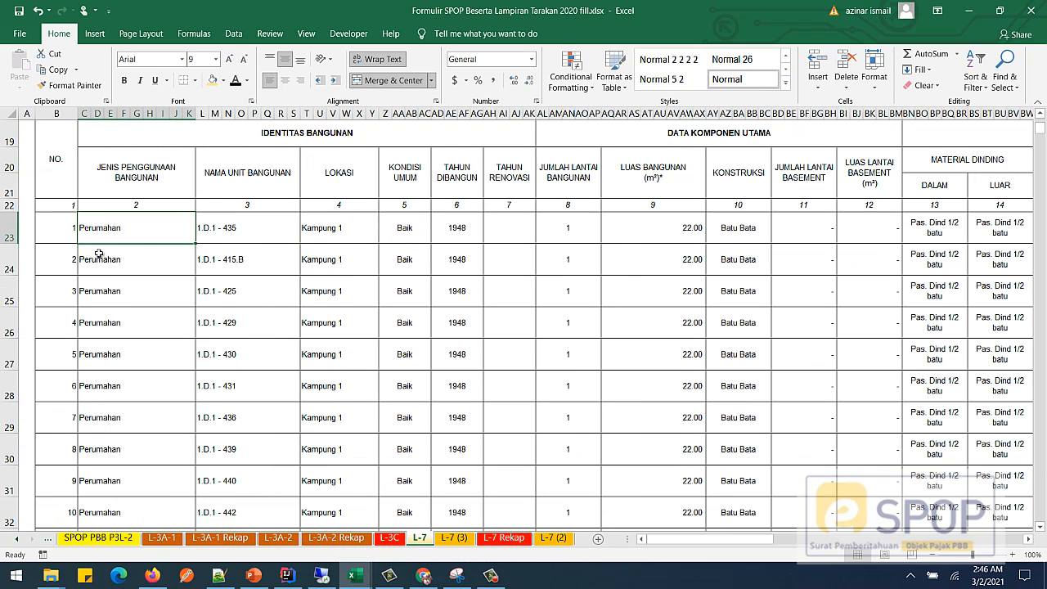
left_click(109, 264)
left_click(112, 235)
left_click(306, 33)
left_click(253, 60)
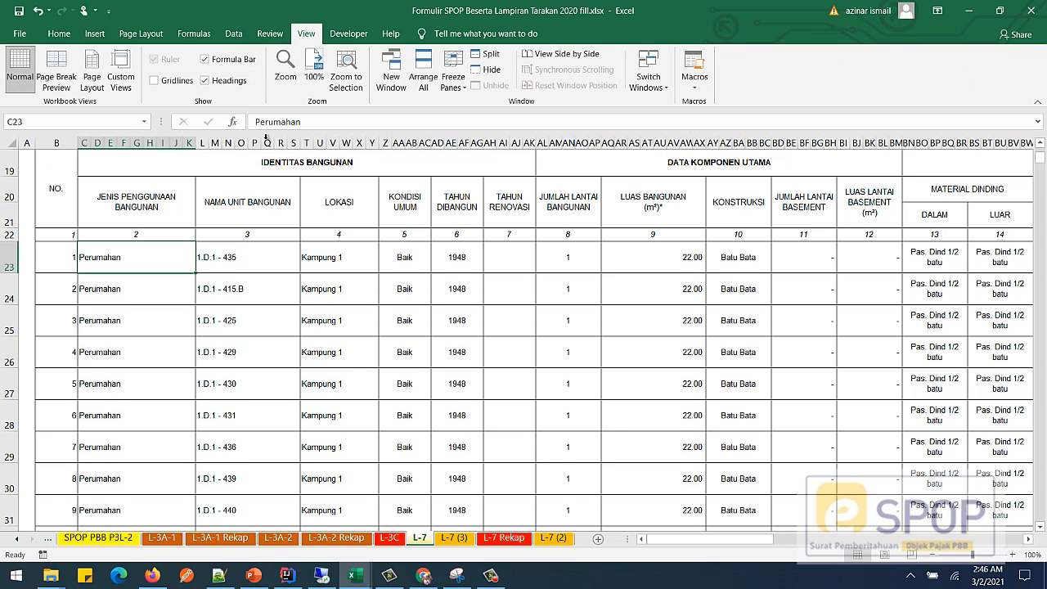
Copy the text Perumahan from the first building's usage type into SOURCE JPB cell A3 of the Konversi_SPOP workbook
double_click(270, 122)
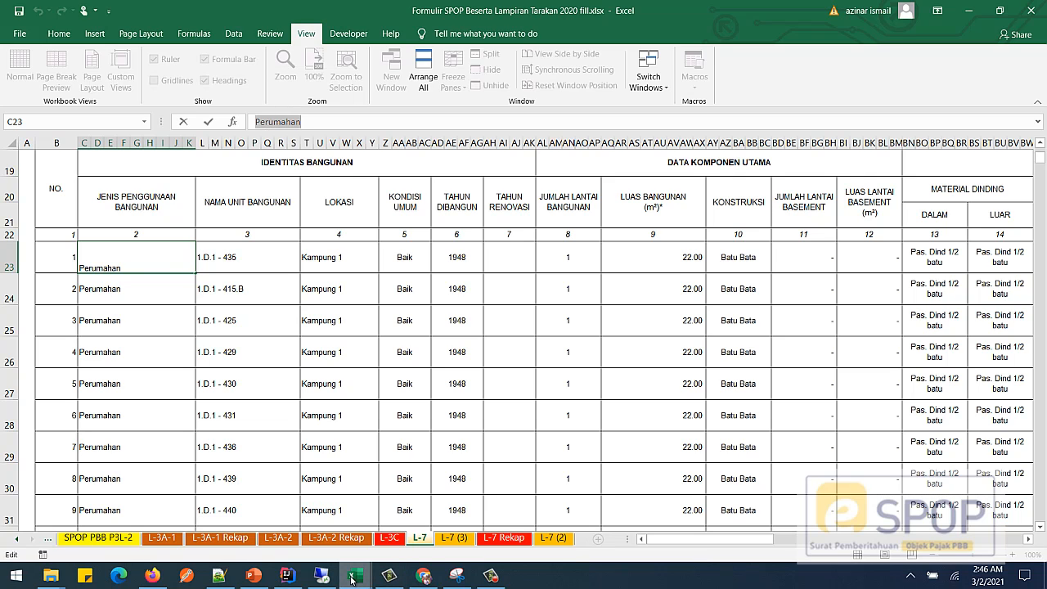
mouse_move(351, 580)
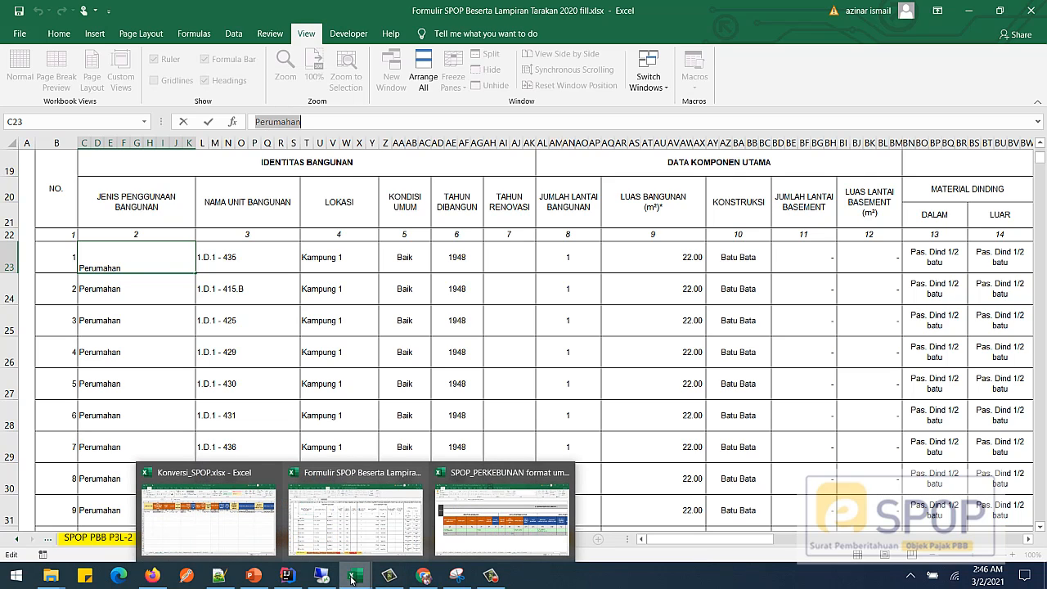
left_click(221, 535)
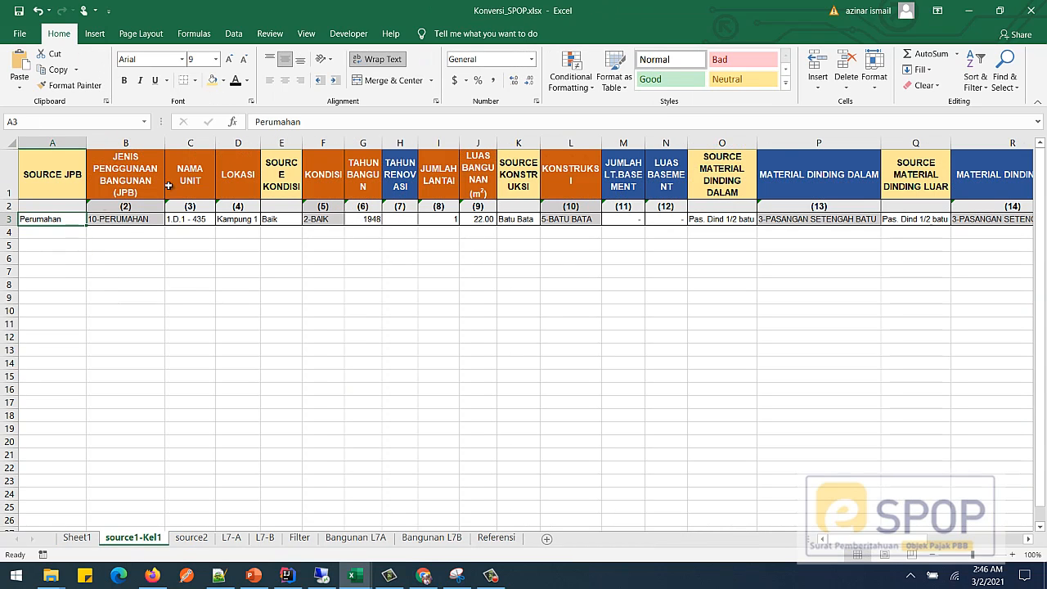
double_click(313, 125)
left_click(243, 123)
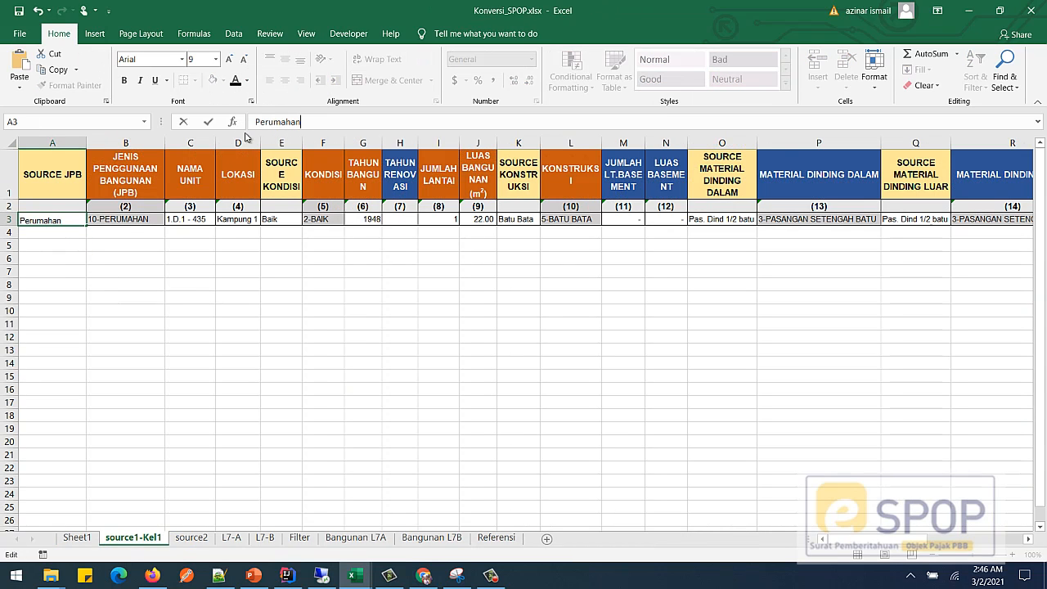
left_click(174, 294)
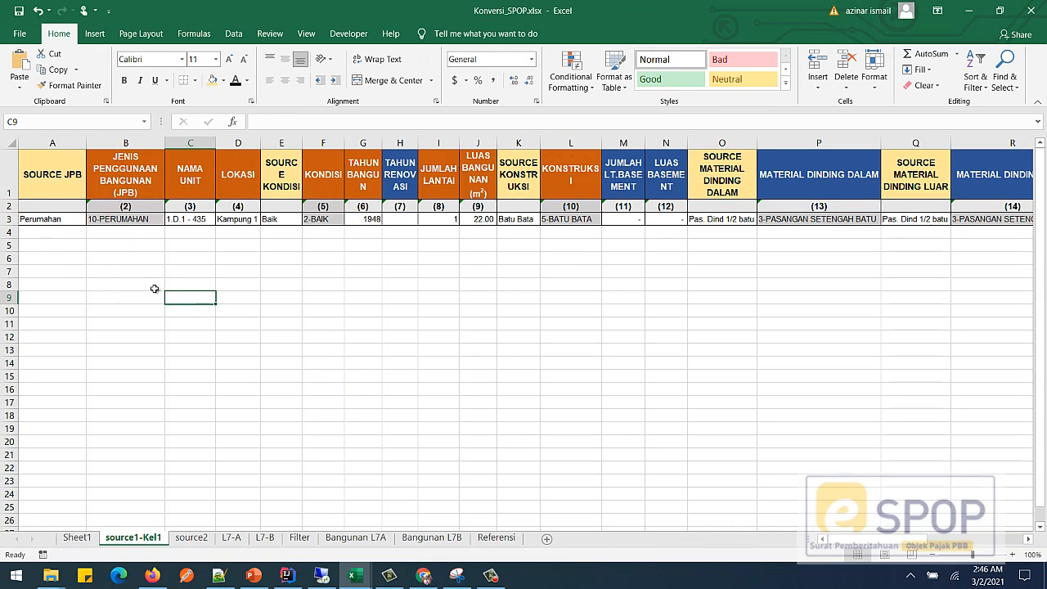
Review the existing IFERROR/VLOOKUP formula in JPB cell B3 and clear it from the cell
left_click(101, 222)
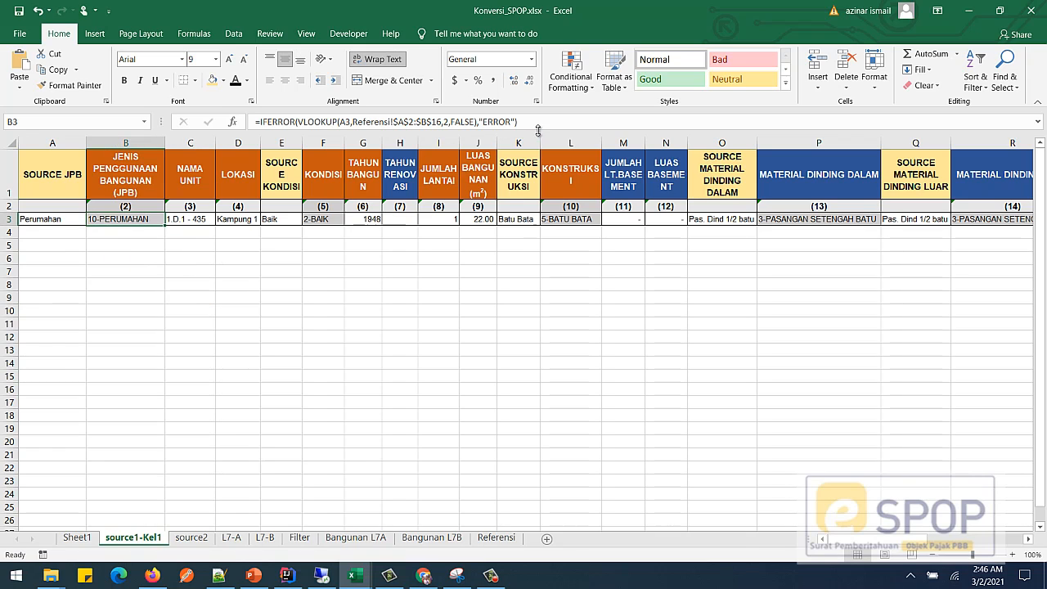
left_click(413, 120)
left_click_drag(413, 120, 252, 121)
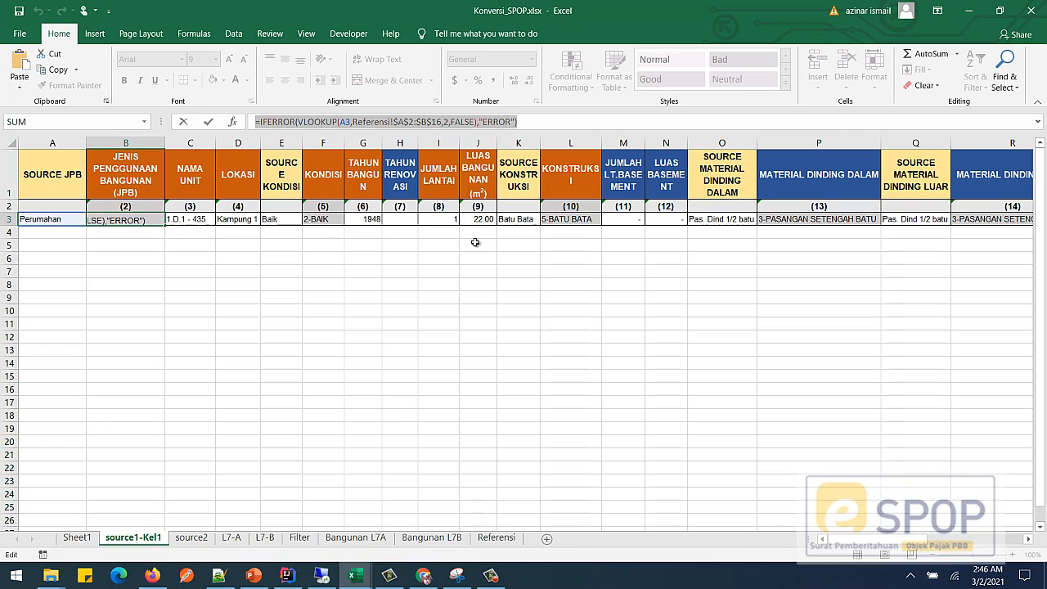
left_click(529, 125)
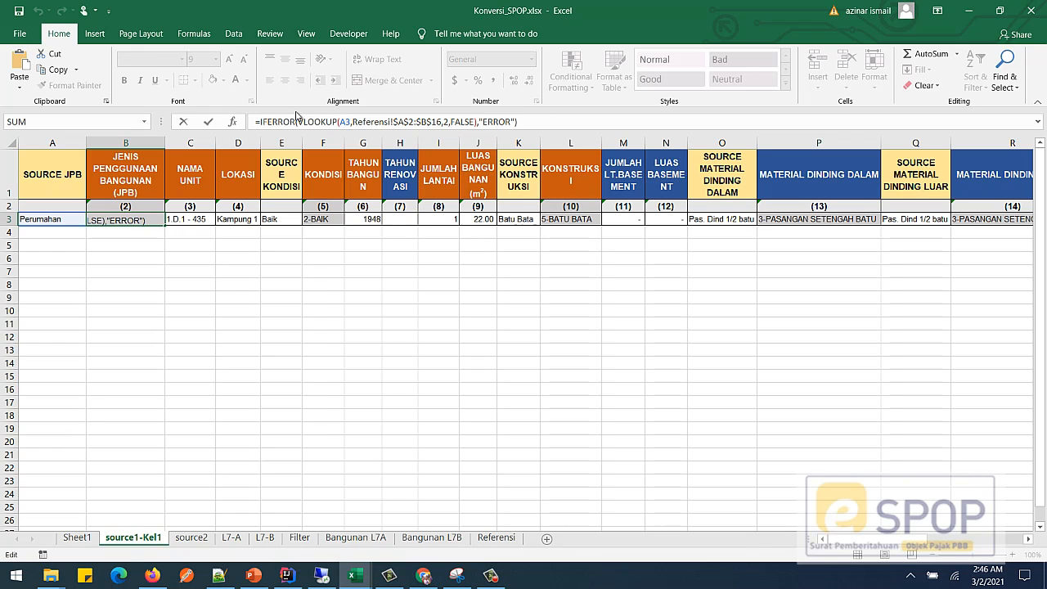
left_click_drag(545, 125, 254, 123)
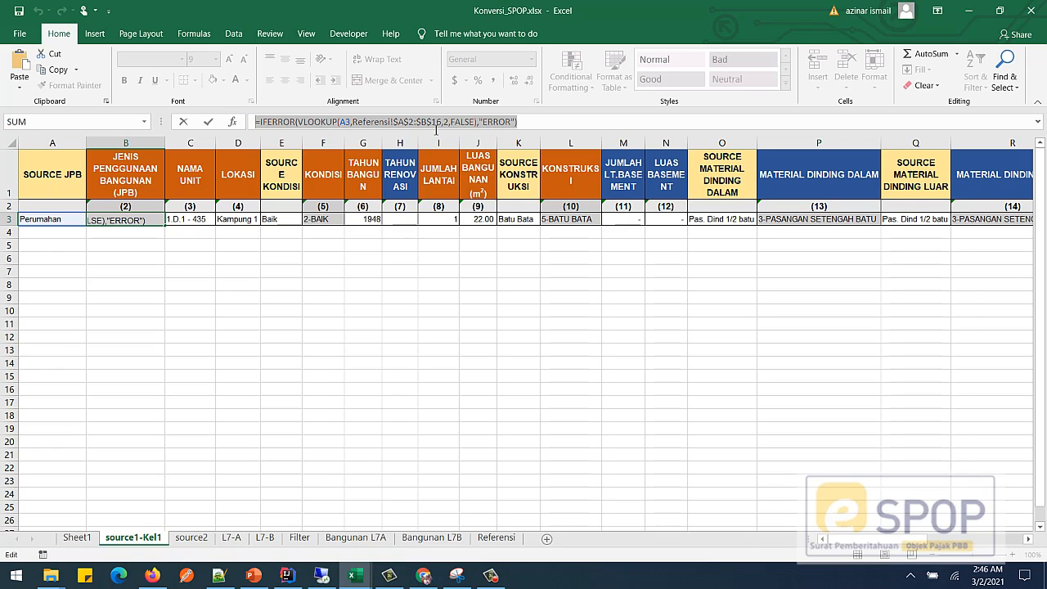
key("BackSpace")
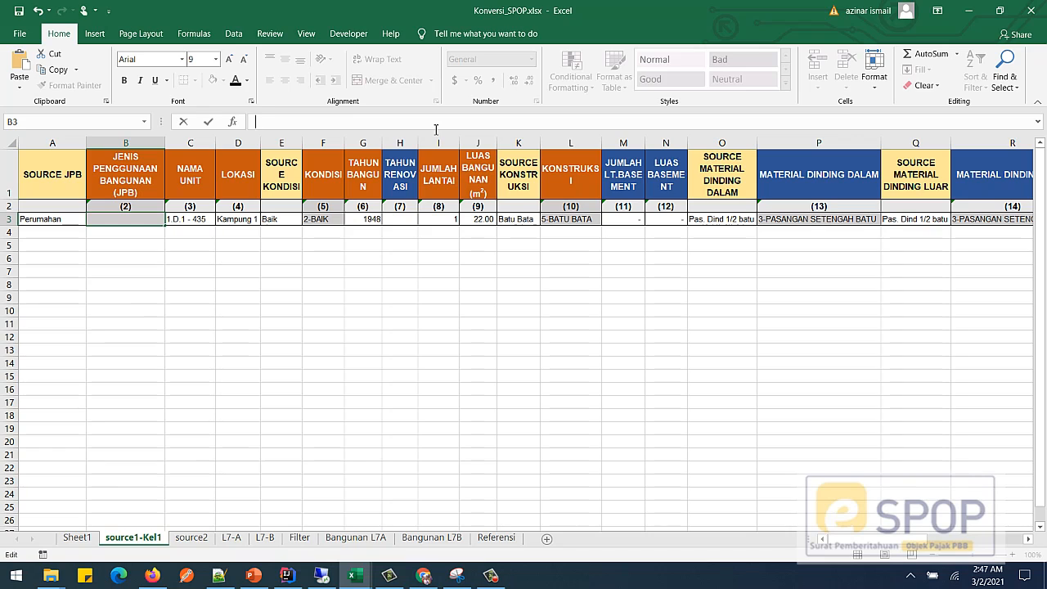
Begin a VLOOKUP formula in B3 with the SOURCE JPB cell A3 as the lookup value
type("=")
key("BackSpace")
type("=vlo")
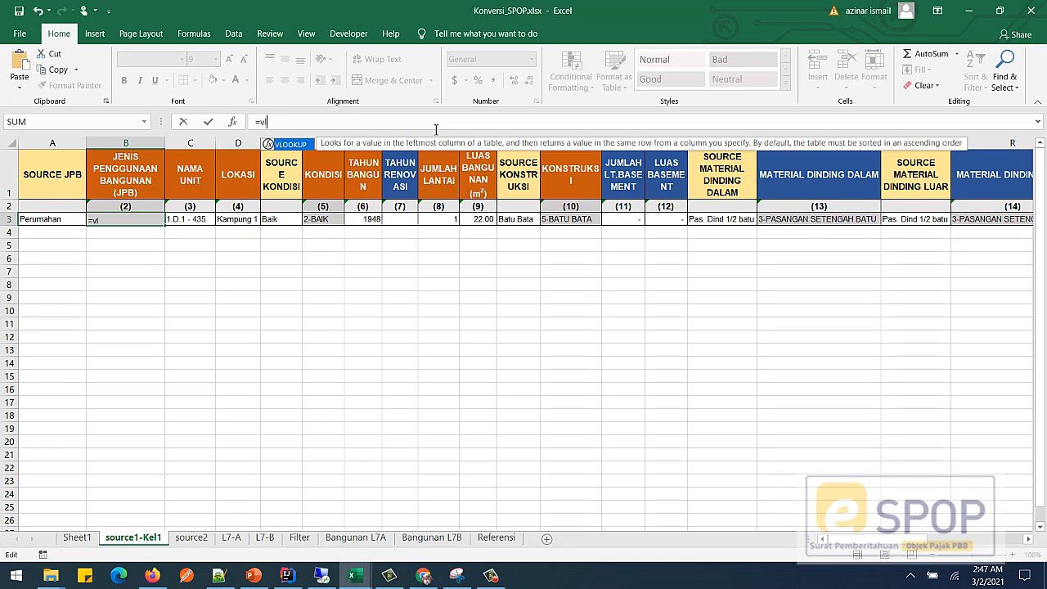
double_click(291, 145)
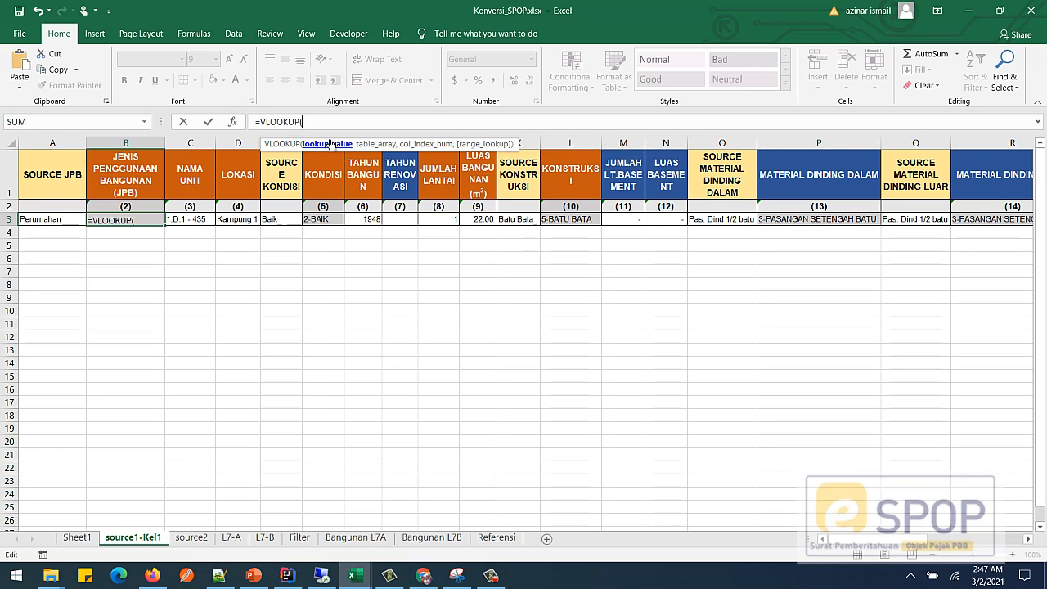
left_click(42, 218)
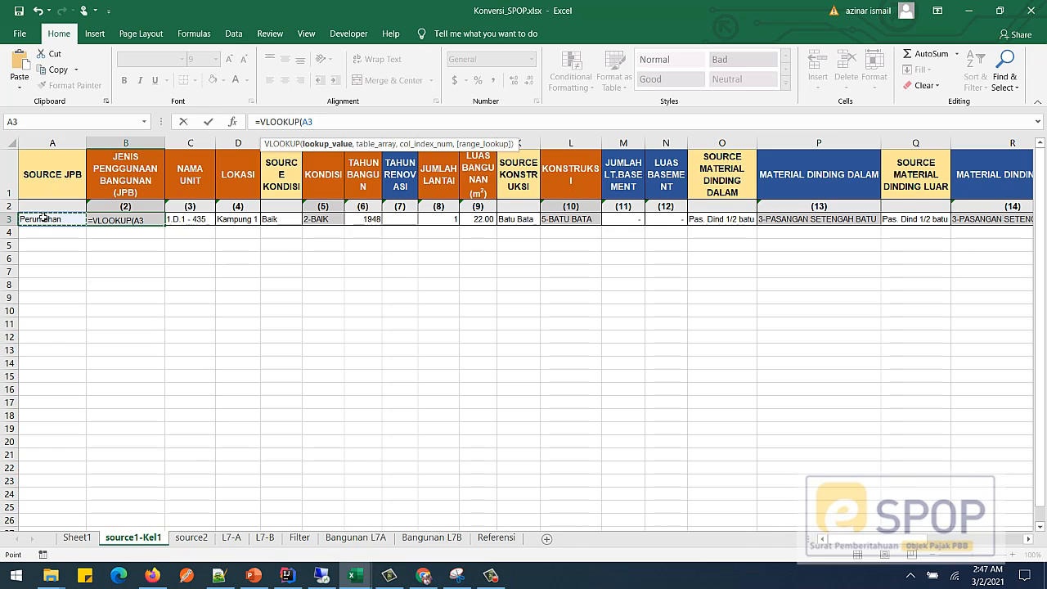
type(",")
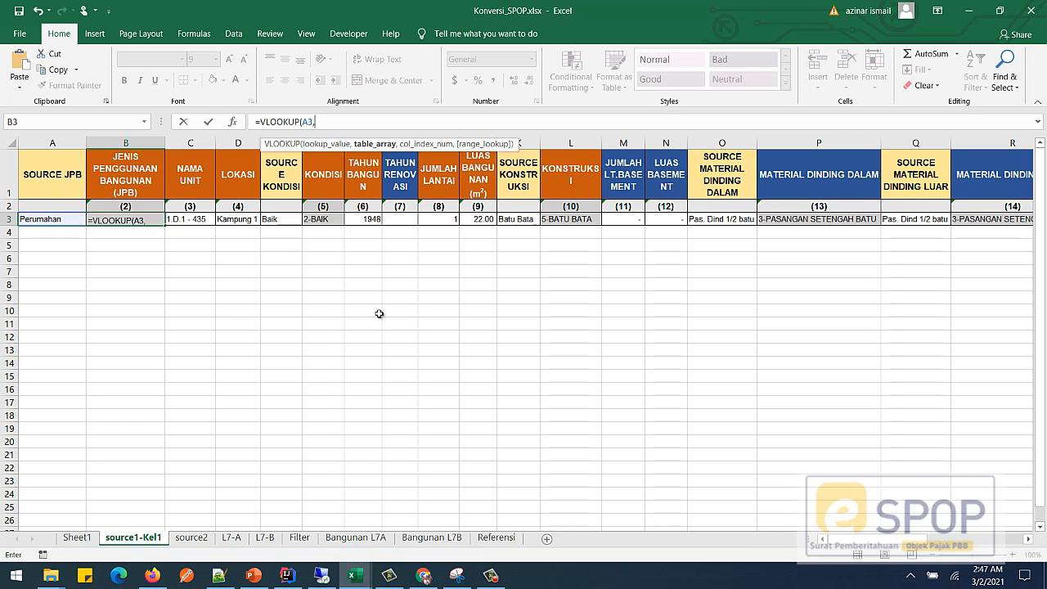
Complete the VLOOKUP arguments with range A2:B16 of the Referensi sheet, column index 2 and exact match FALSE
left_click(496, 537)
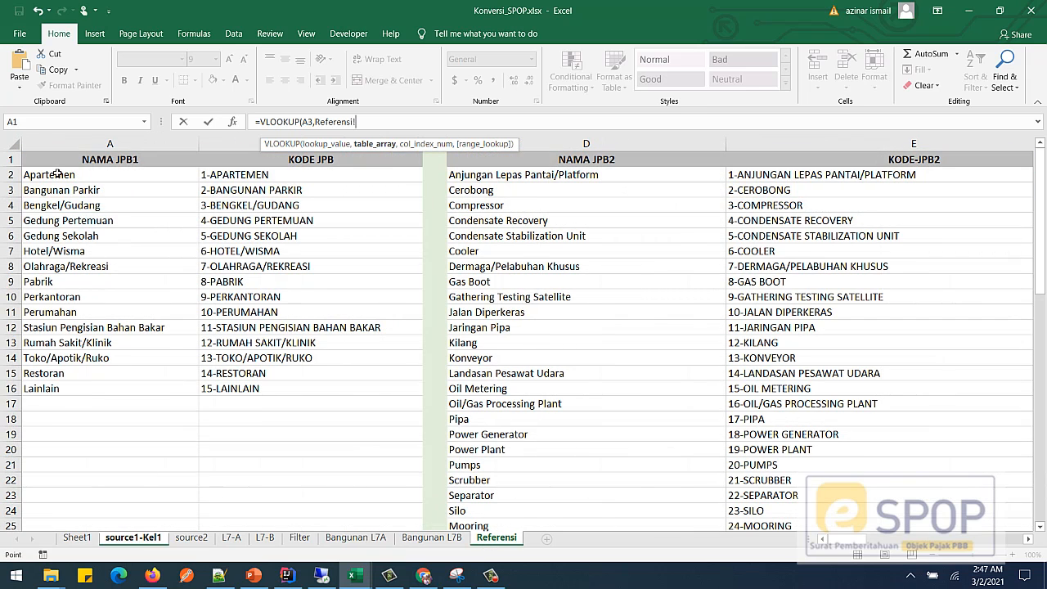
left_click_drag(58, 170, 290, 388)
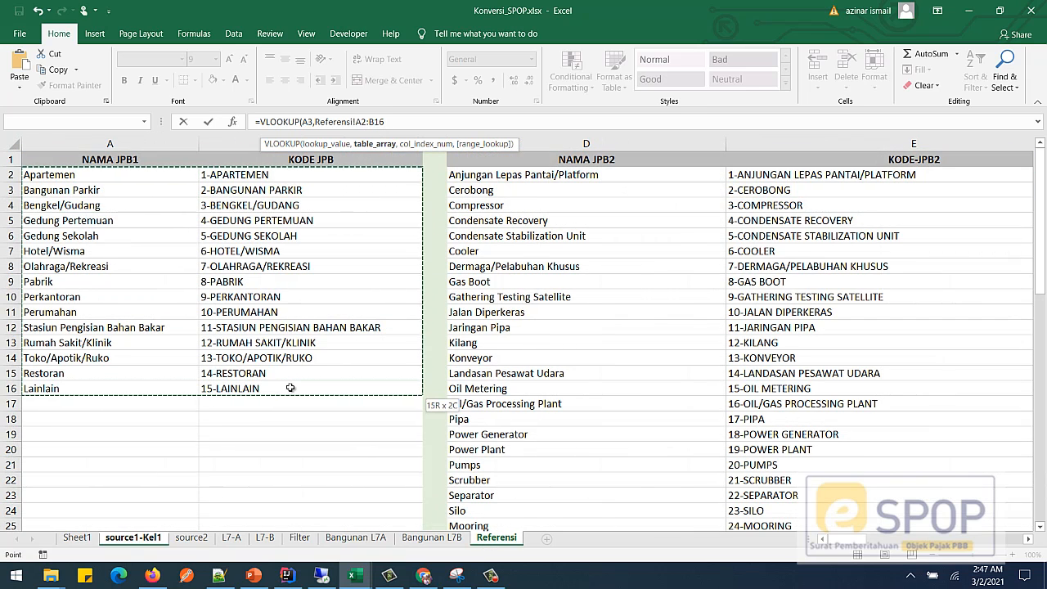
left_click(405, 121)
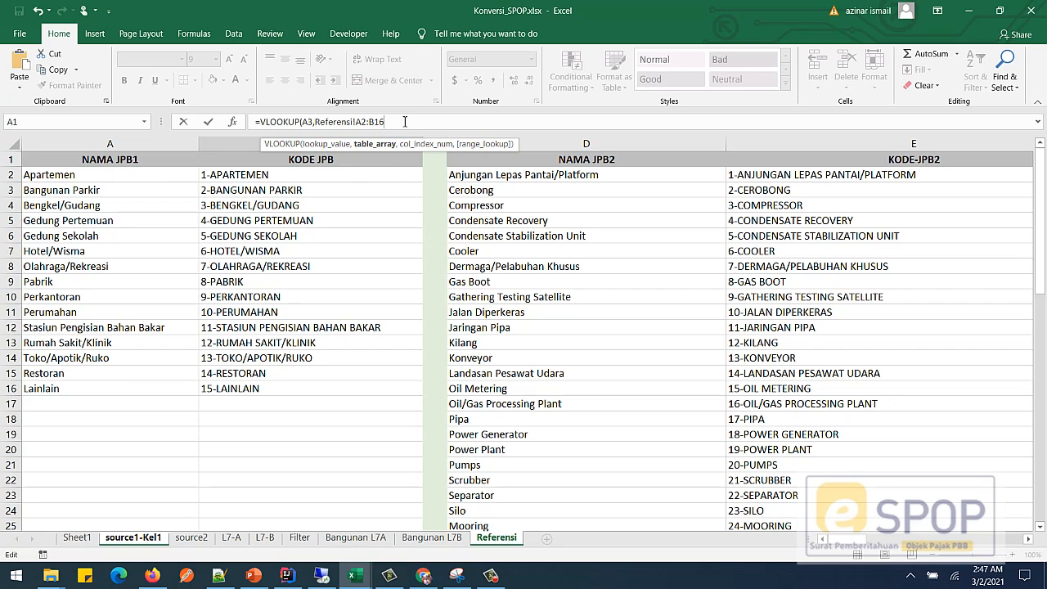
type(",2")
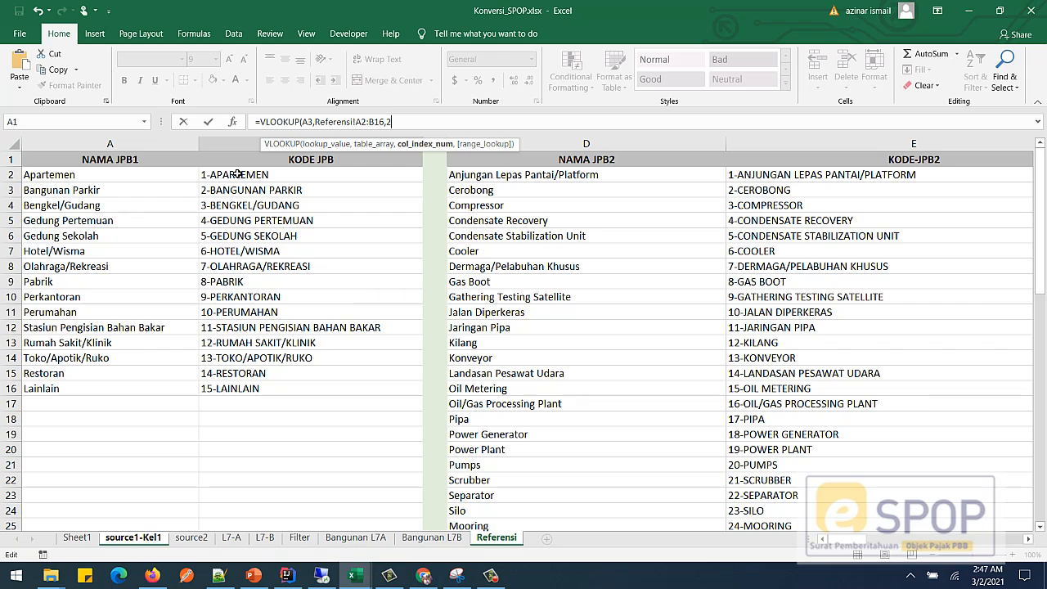
type(",")
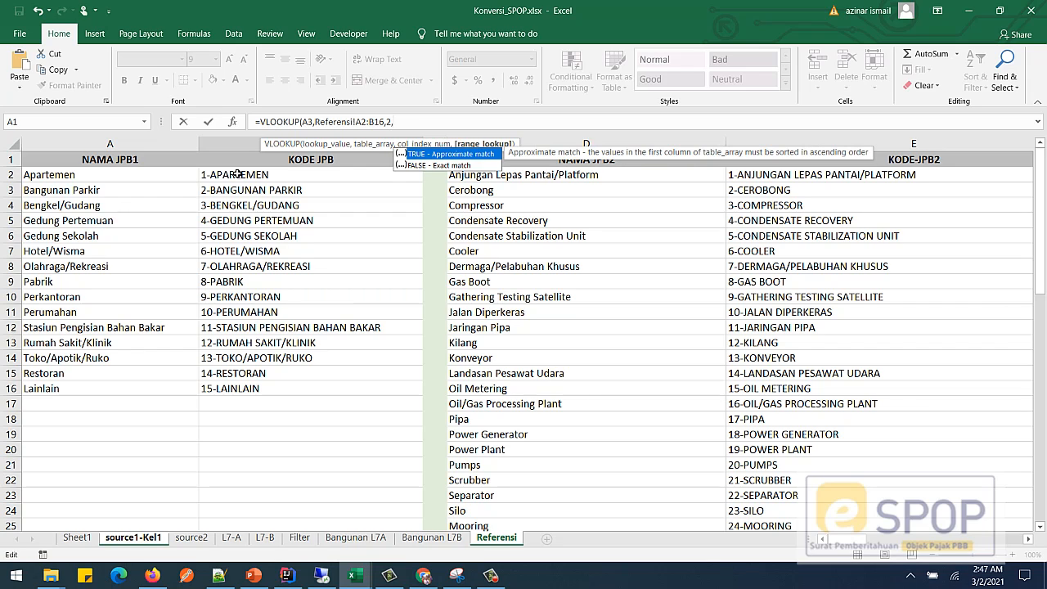
left_click(419, 166)
double_click(419, 166)
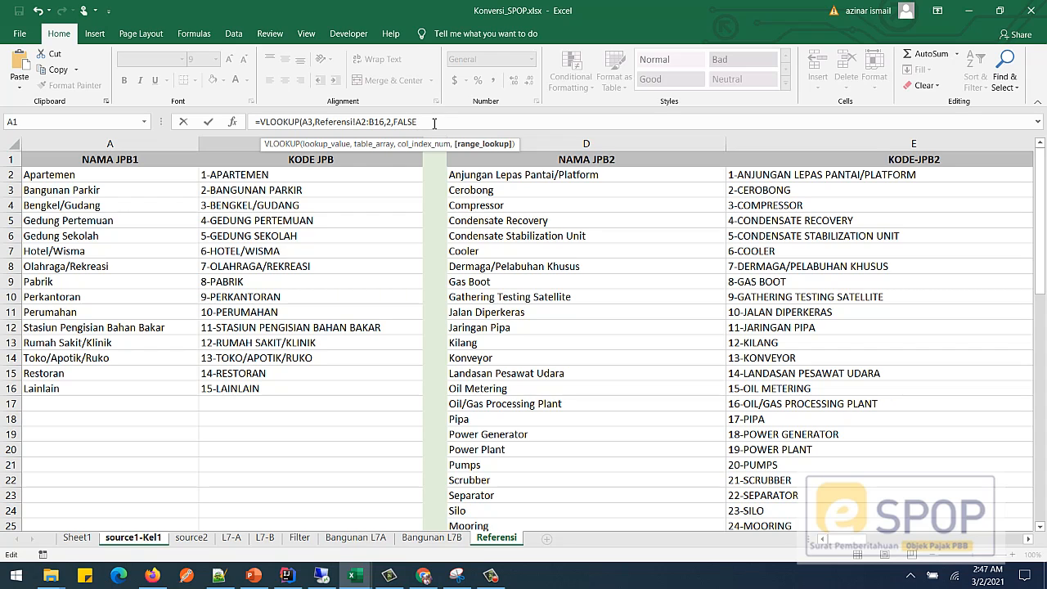
type(")")
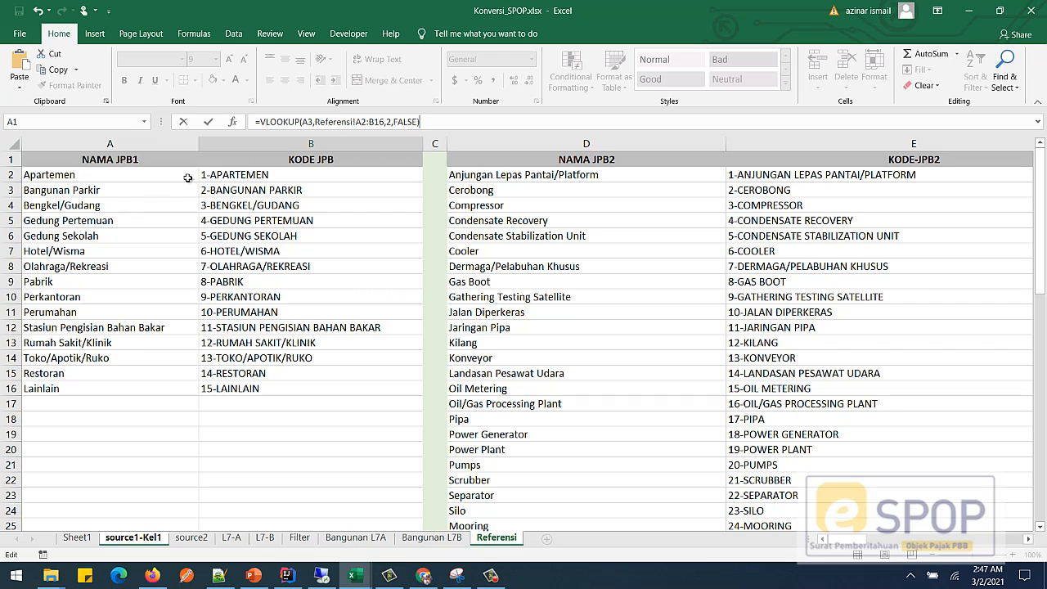
Make the VLOOKUP's table range absolute as $A$2:$B$16 and commit the formula in B3
left_click(357, 121)
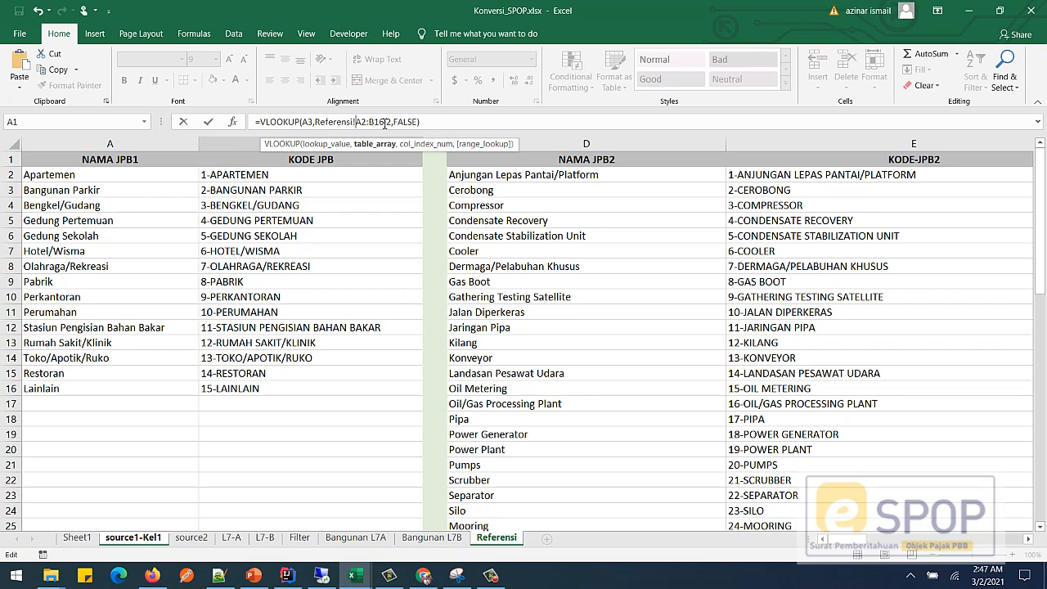
type("$A$2:")
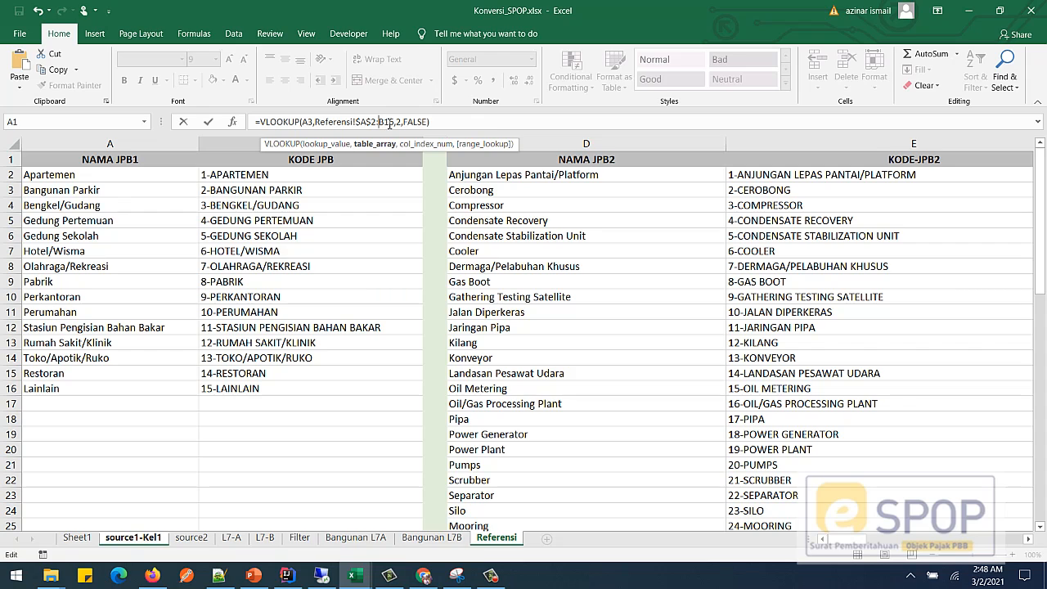
type("$B$")
left_click(471, 122)
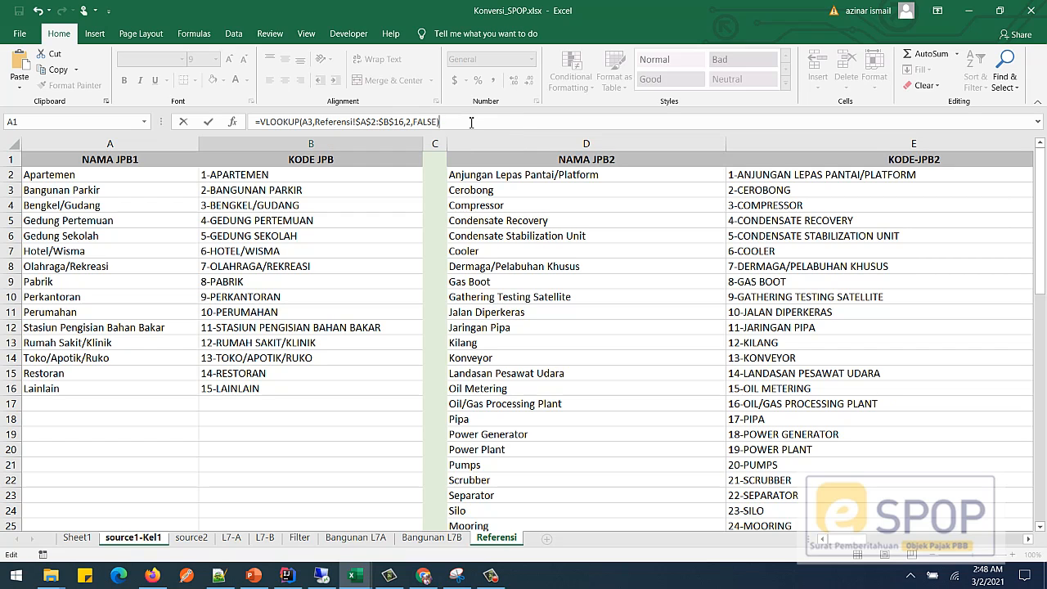
key("Return")
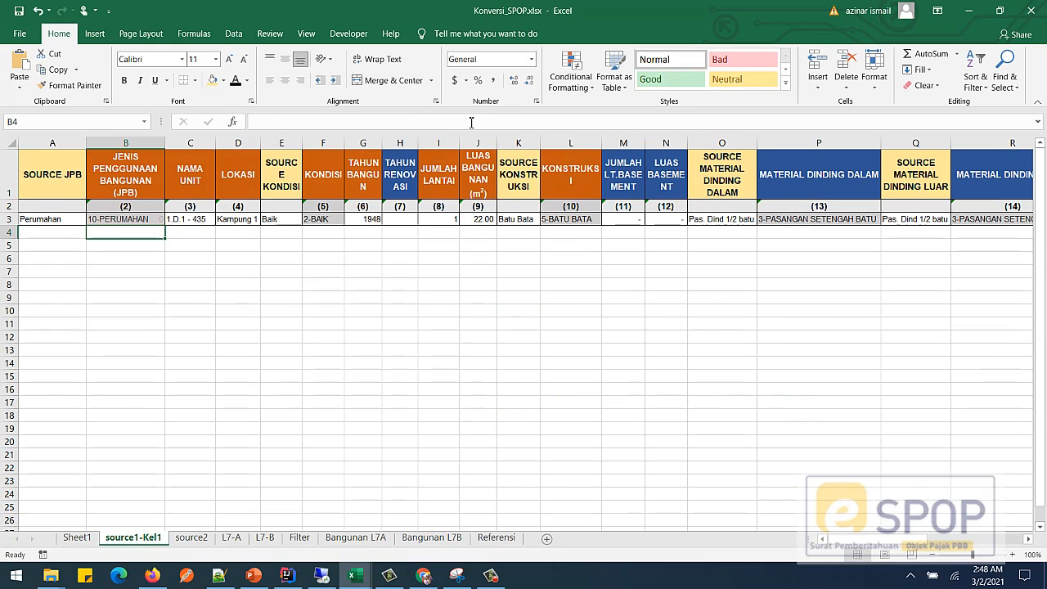
left_click(51, 221)
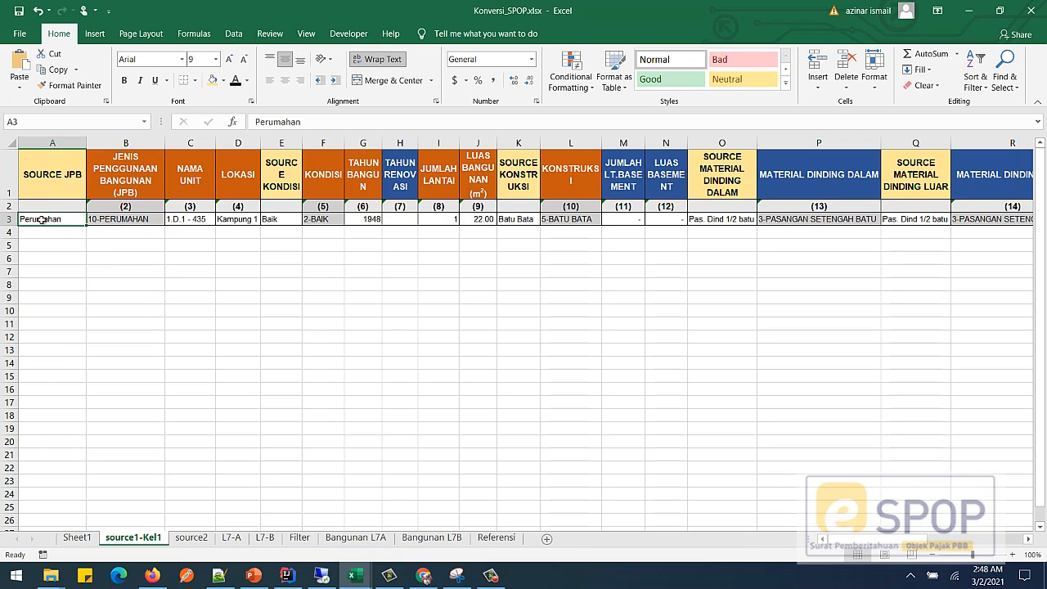
Wrap the VLOOKUP formula in JPB cell B3 in IFERROR with "ERROR" as the fallback value
left_click(114, 221)
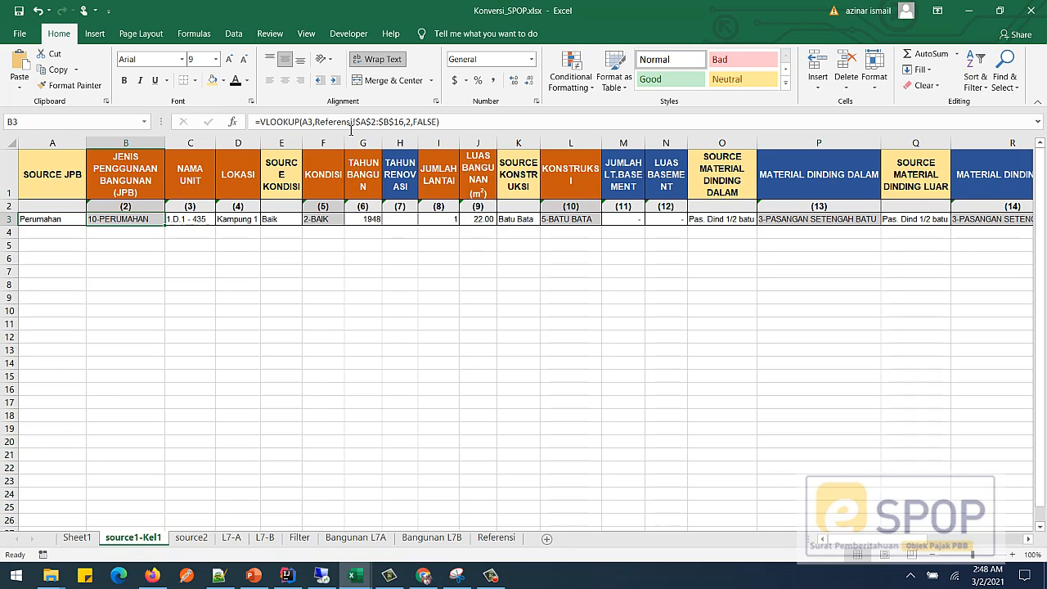
left_click(262, 121)
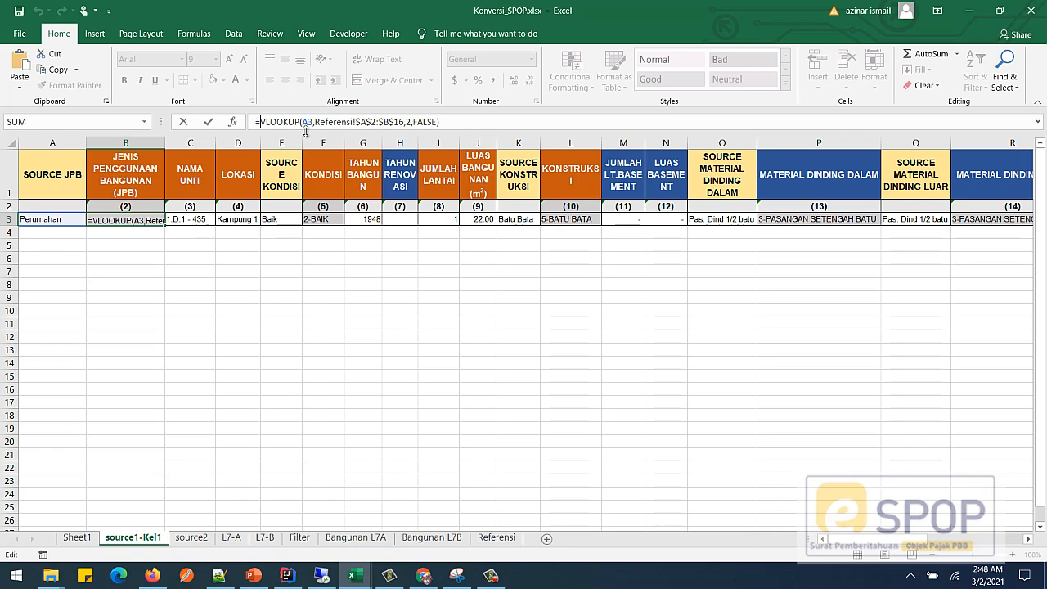
type("IF")
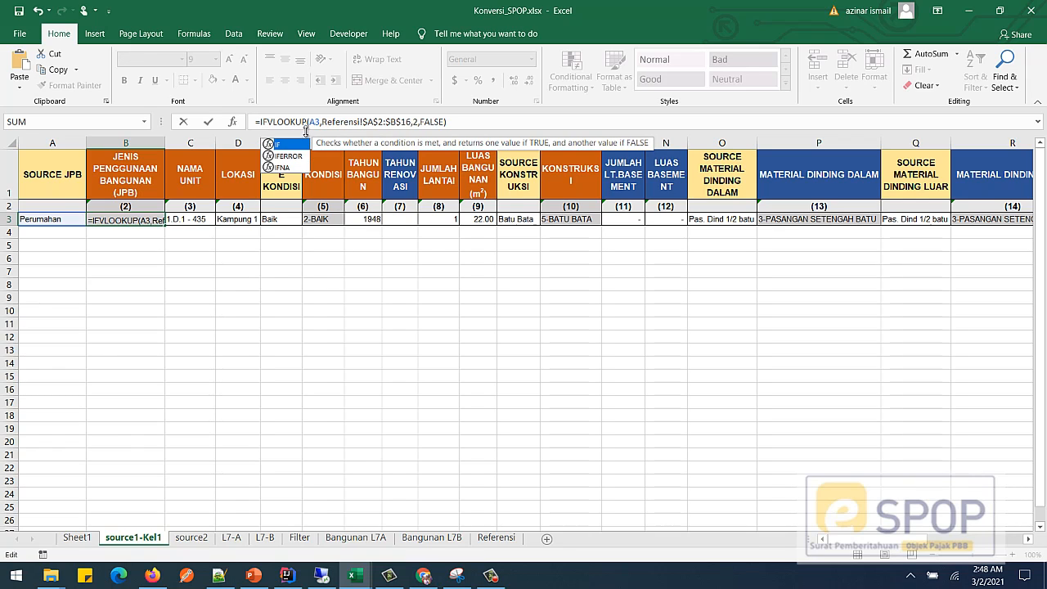
key("Down")
key("Tab")
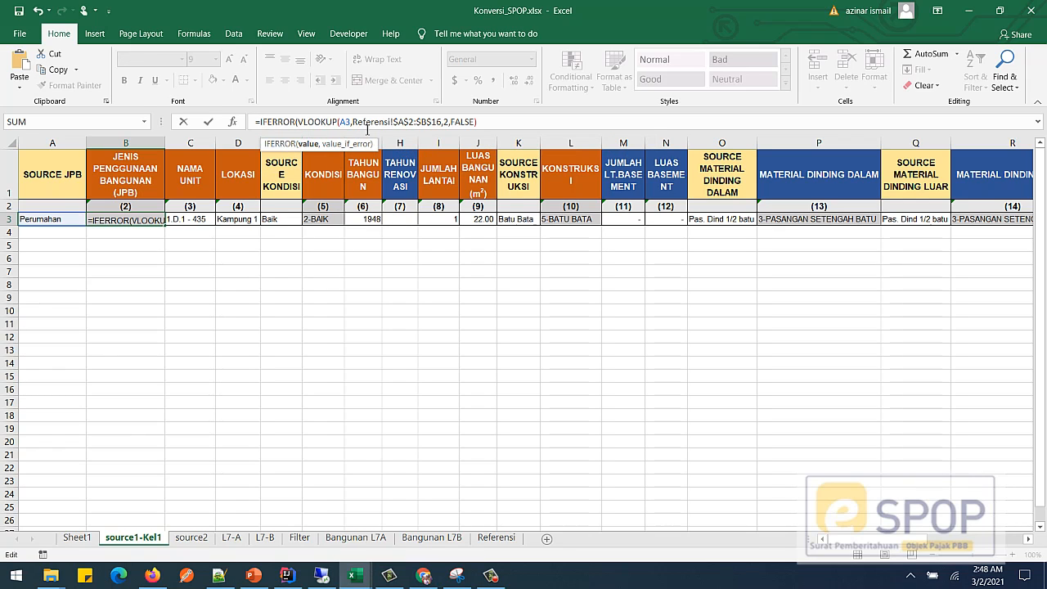
left_click(488, 121)
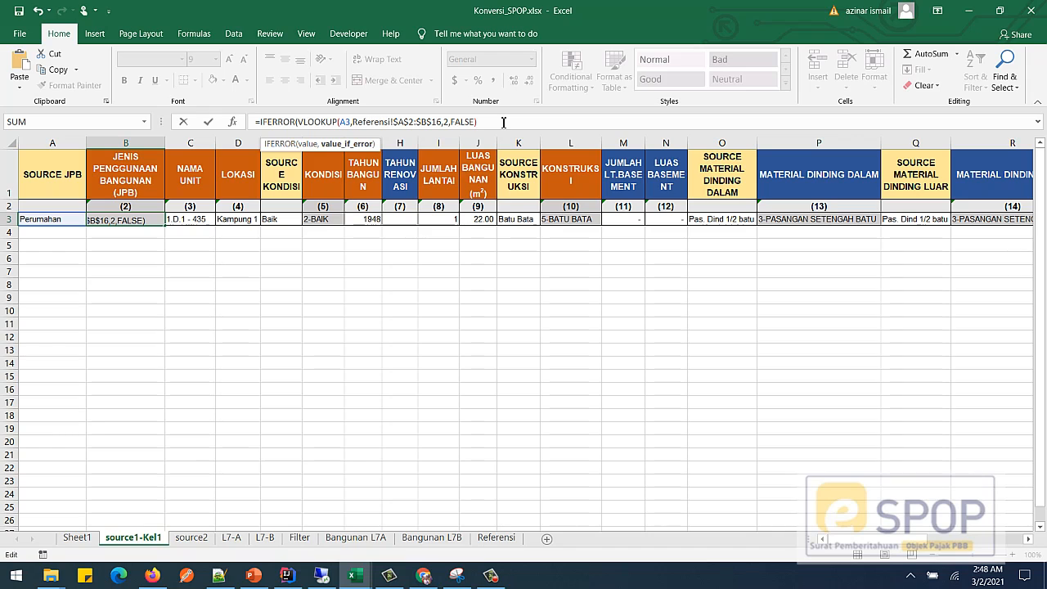
type("ERROR")
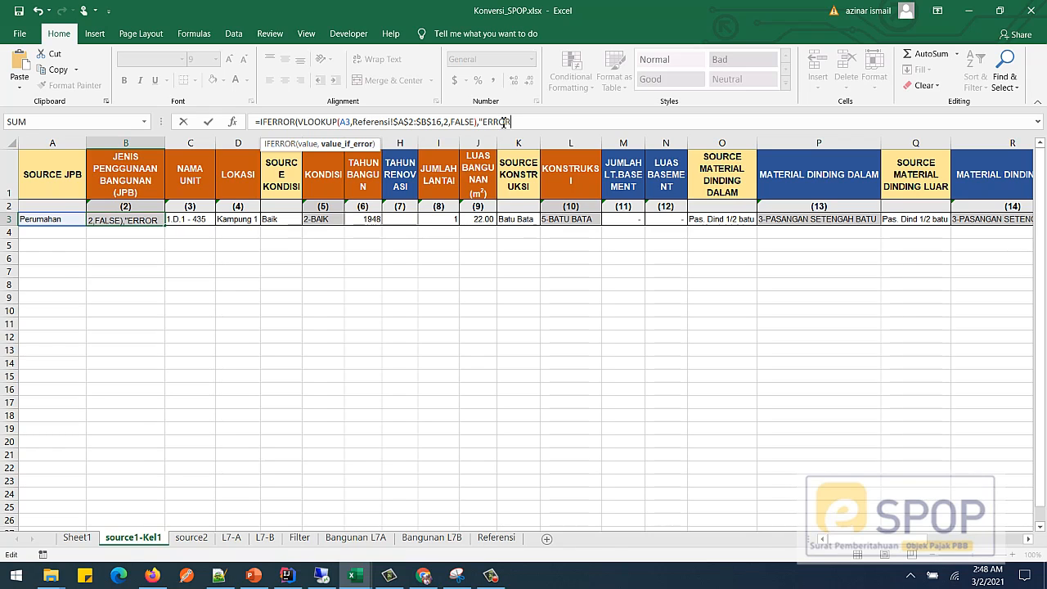
type("\")")
key("Return")
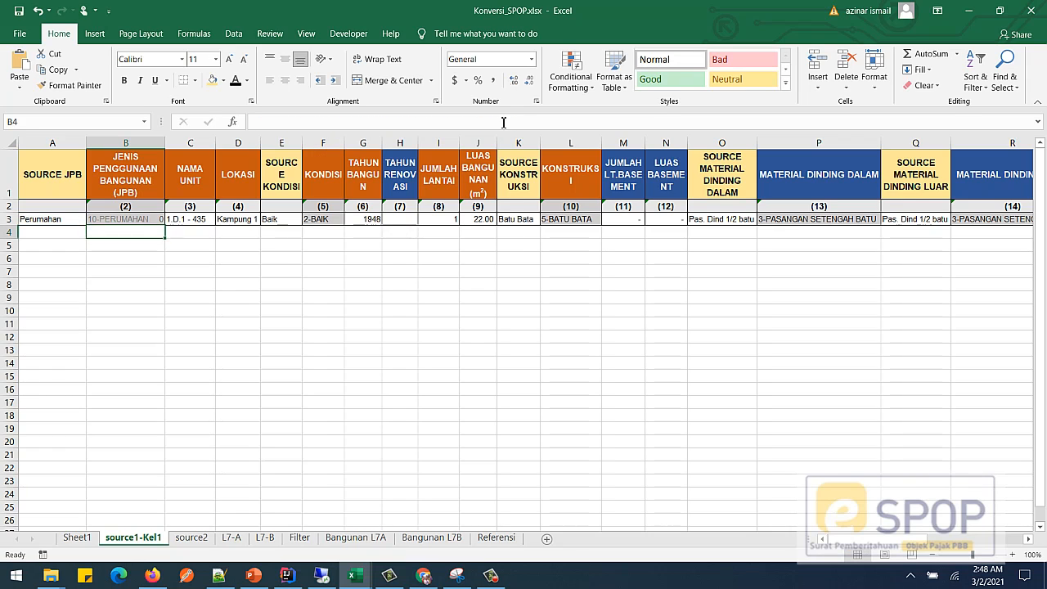
Check the JPB names on the Referensi sheet and enter the unlisted value MESS in SOURCE JPB cell A3 of source1-Kel1
left_click(51, 219)
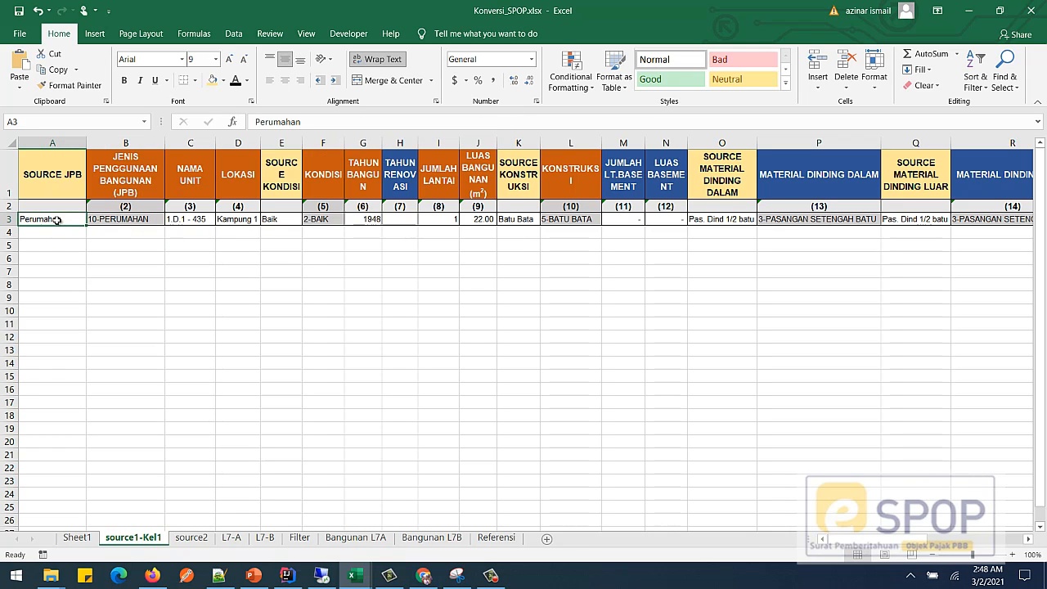
left_click(497, 537)
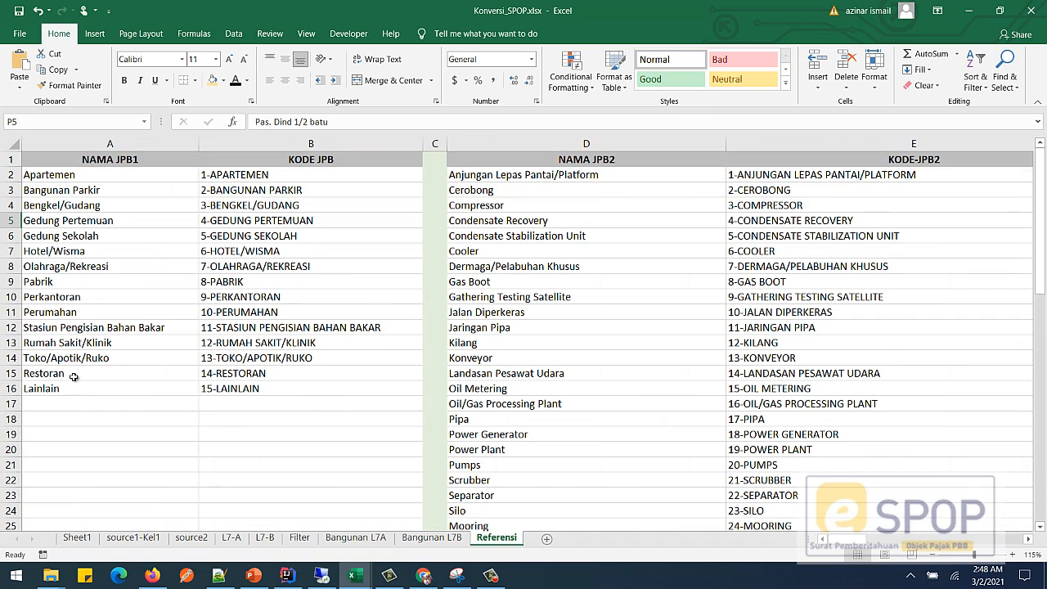
left_click(125, 542)
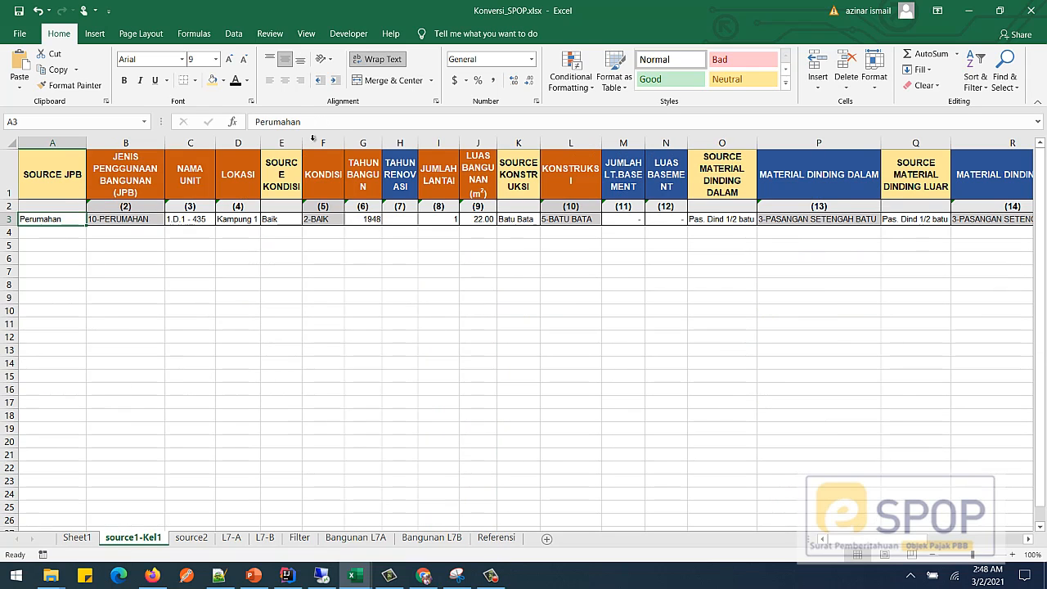
left_click(335, 123)
key("BackSpace")
key("BackSpace")
key("BackSpace")
key("BackSpace")
key("BackSpace")
key("BackSpace")
key("BackSpace")
key("BackSpace")
key("BackSpace")
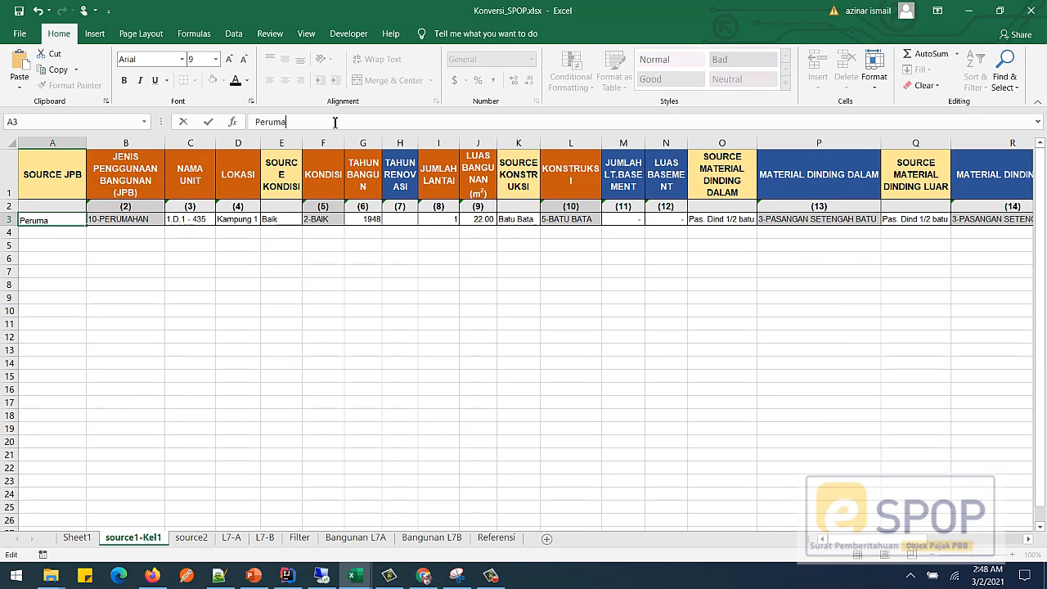
type("MESS")
key("Tab")
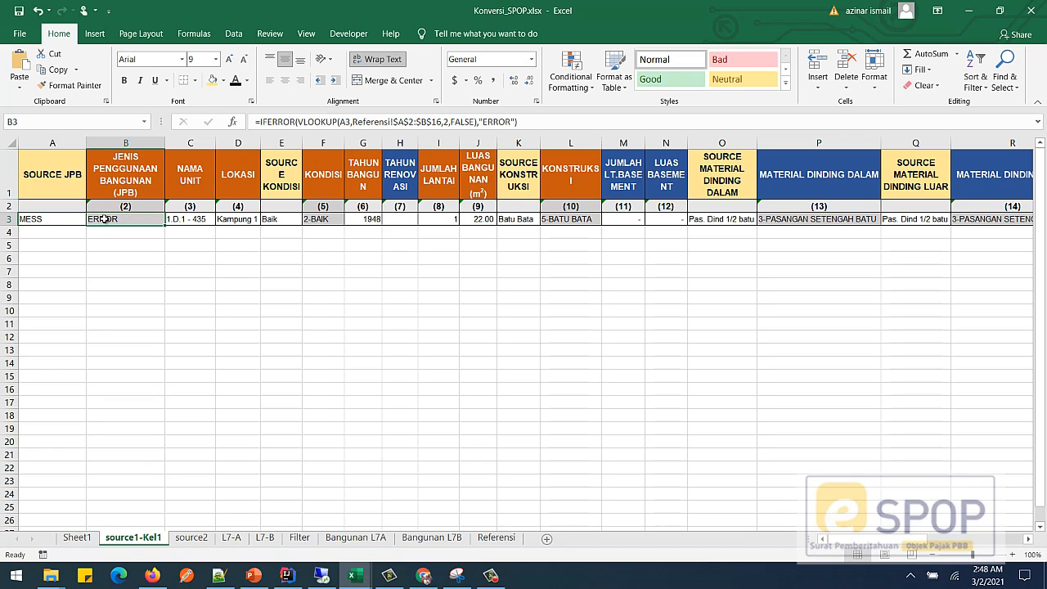
Restore SOURCE JPB cell A3 to Perumahan
left_click(72, 219)
left_click_drag(288, 127, 242, 129)
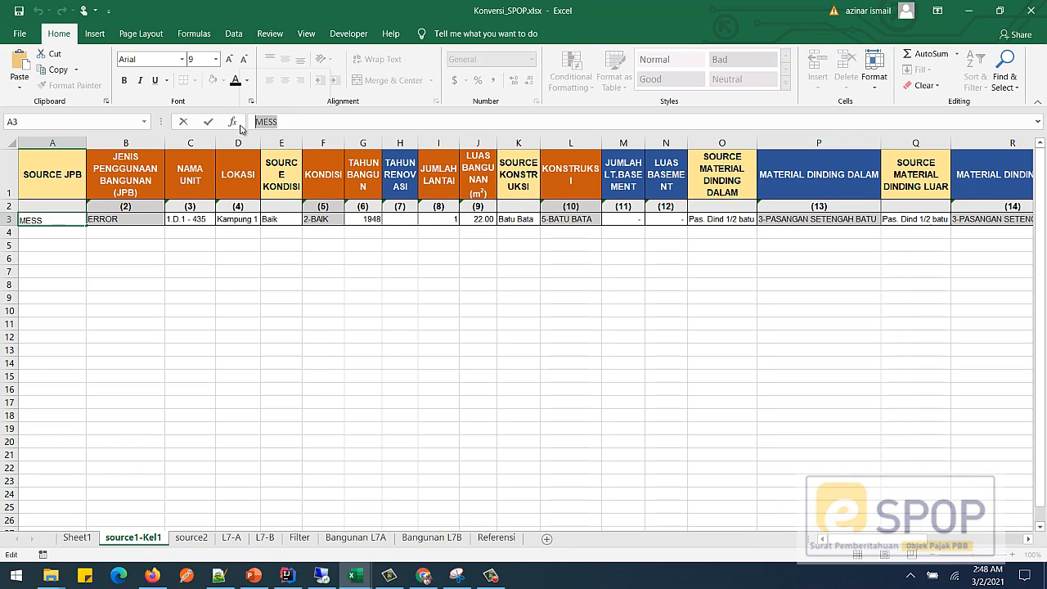
type("Perumahan")
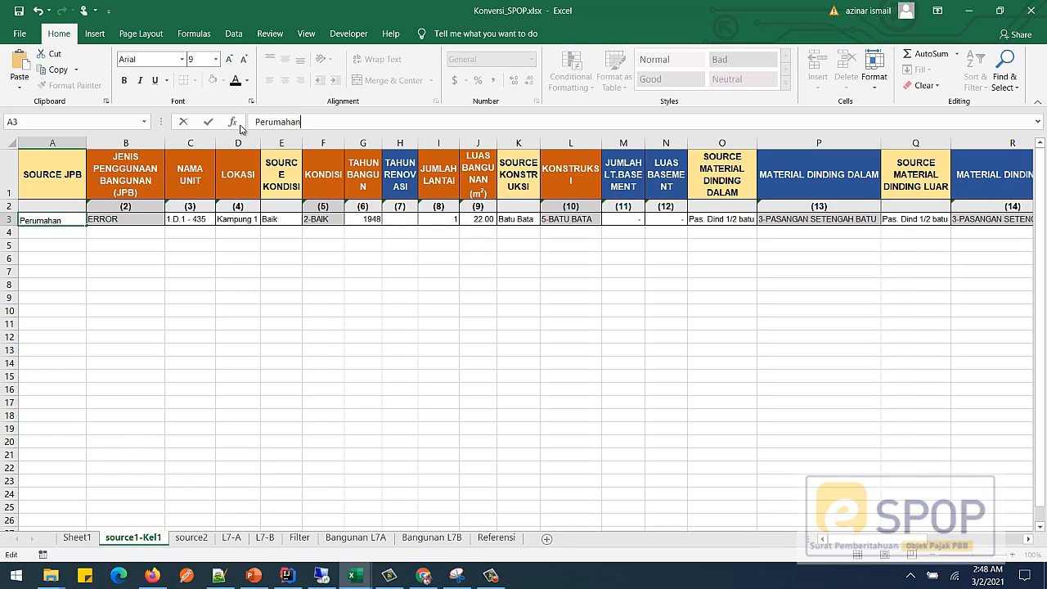
left_click(152, 258)
Review the row 3 entries from SOURCE JPB to KONDISI, comparing the IFERROR/VLOOKUP formulas in B3 and F3
left_click(61, 223)
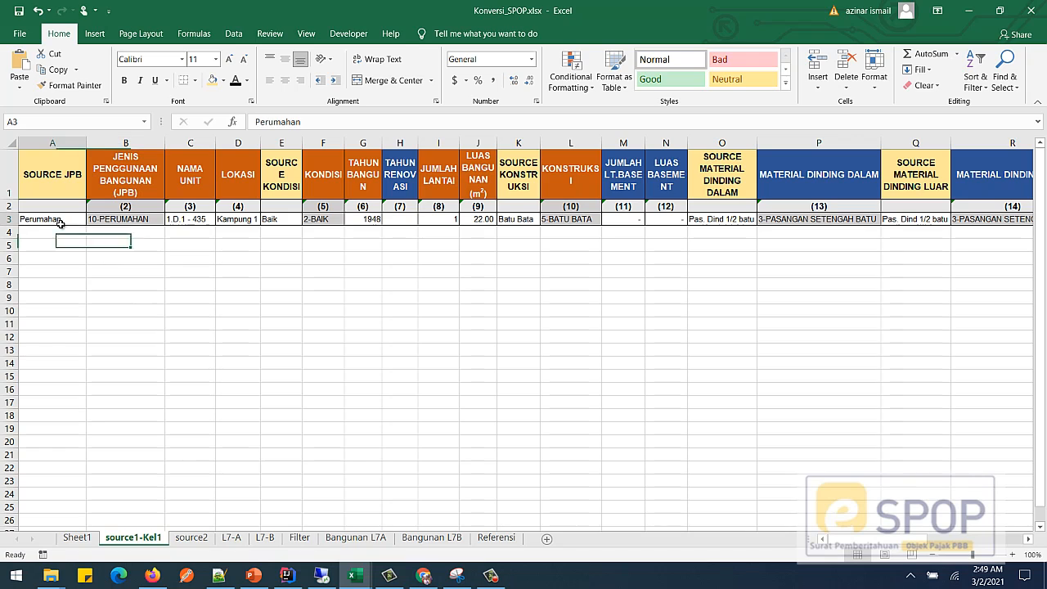
left_click(115, 222)
left_click(169, 223)
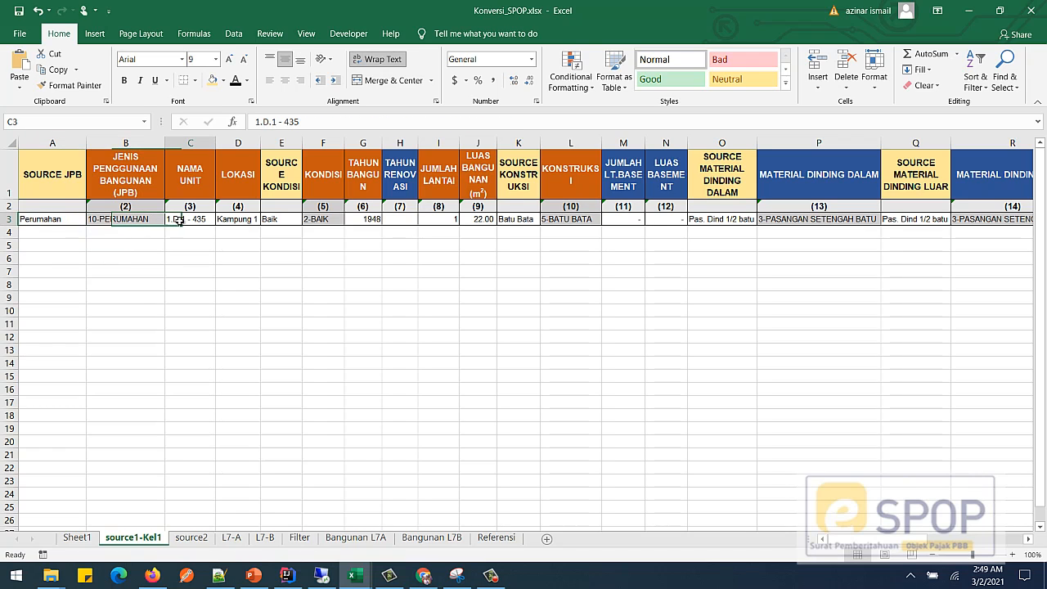
left_click(242, 219)
left_click(279, 219)
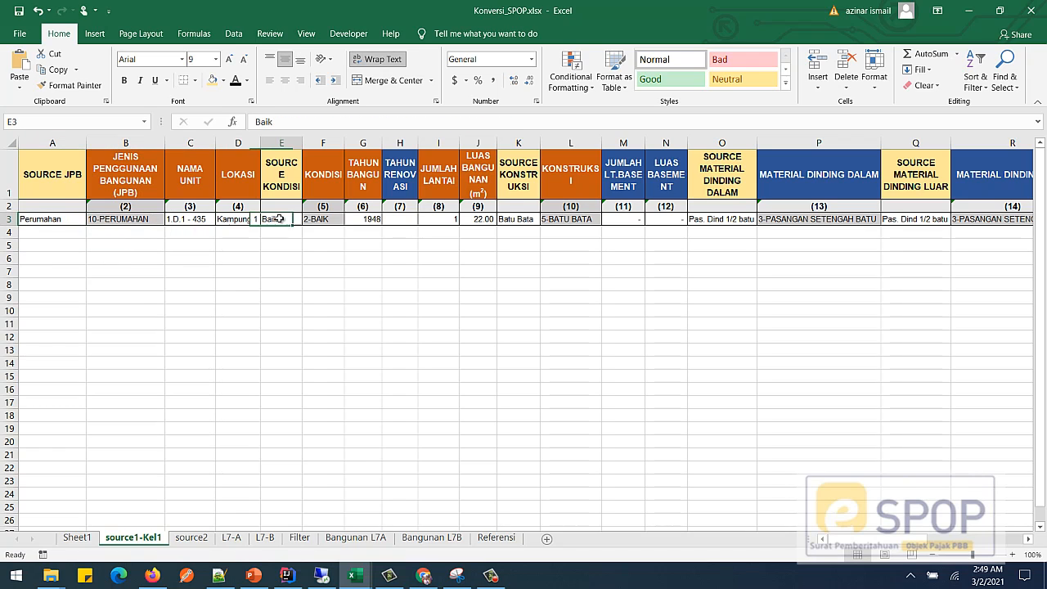
left_click(113, 221)
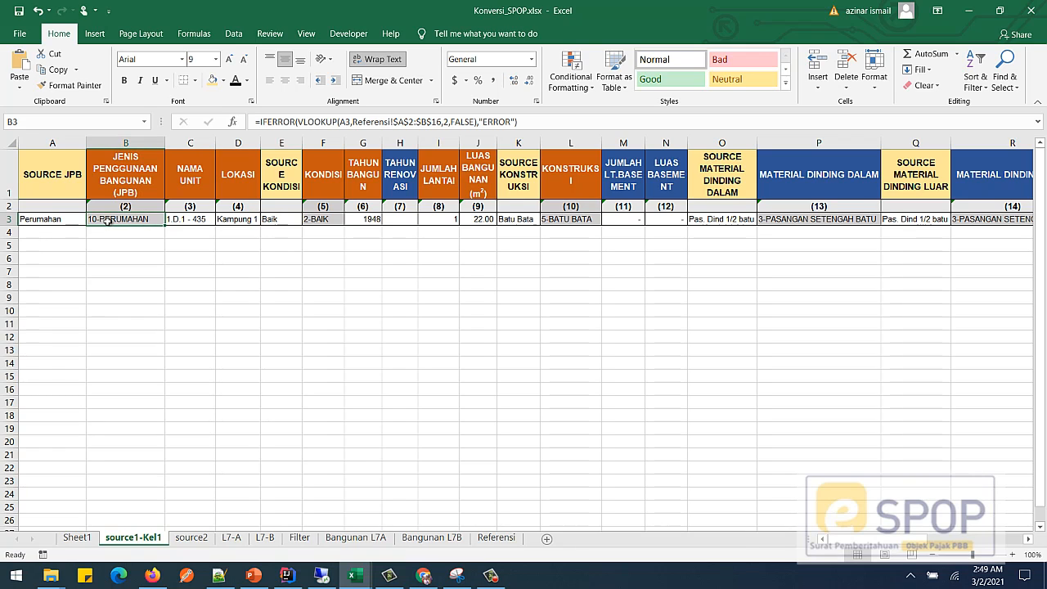
left_click(324, 219)
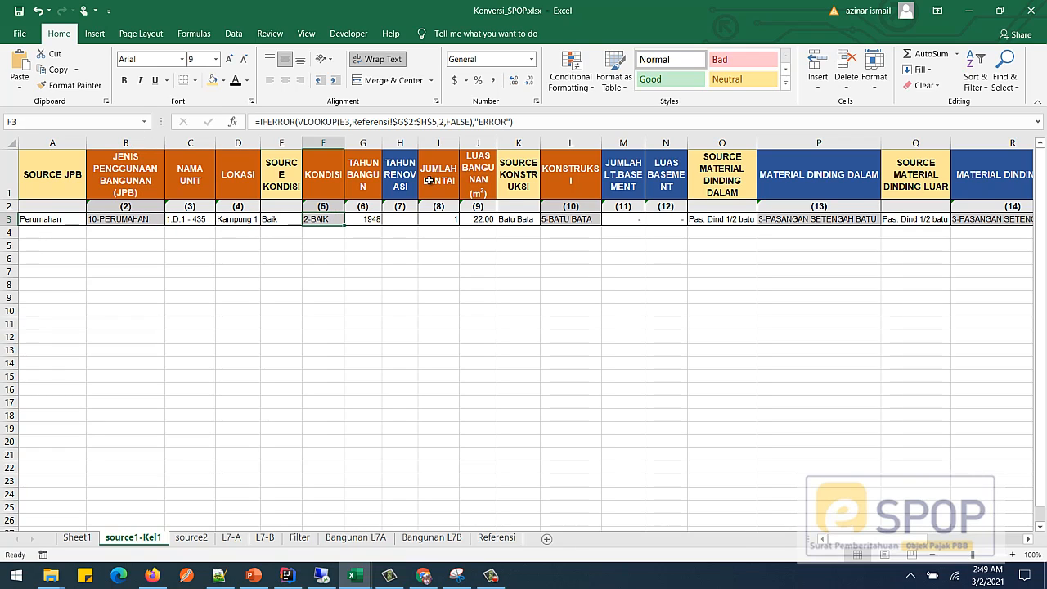
left_click_drag(539, 122, 255, 123)
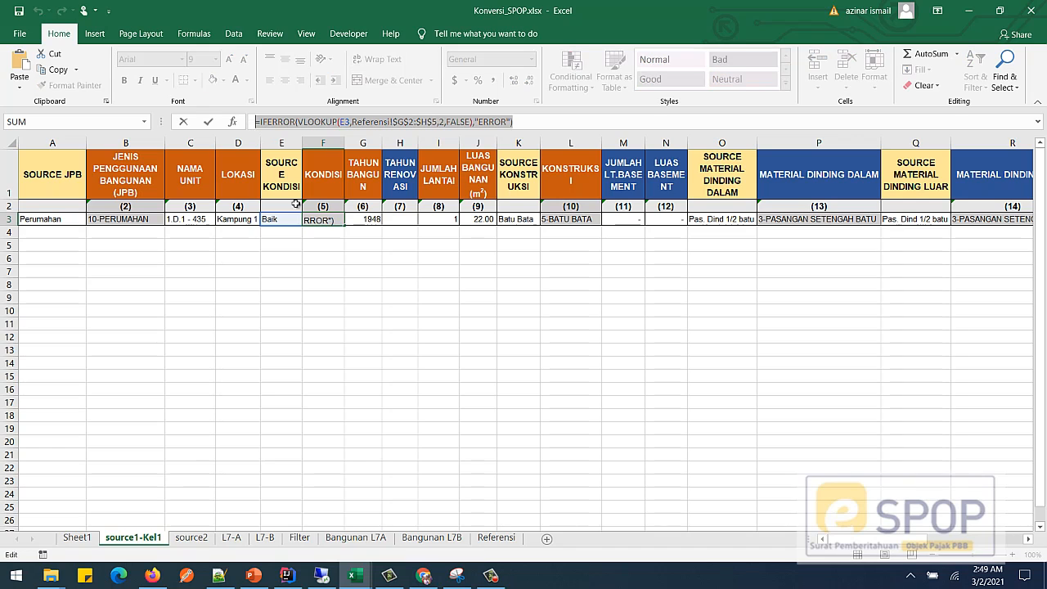
key("Escape")
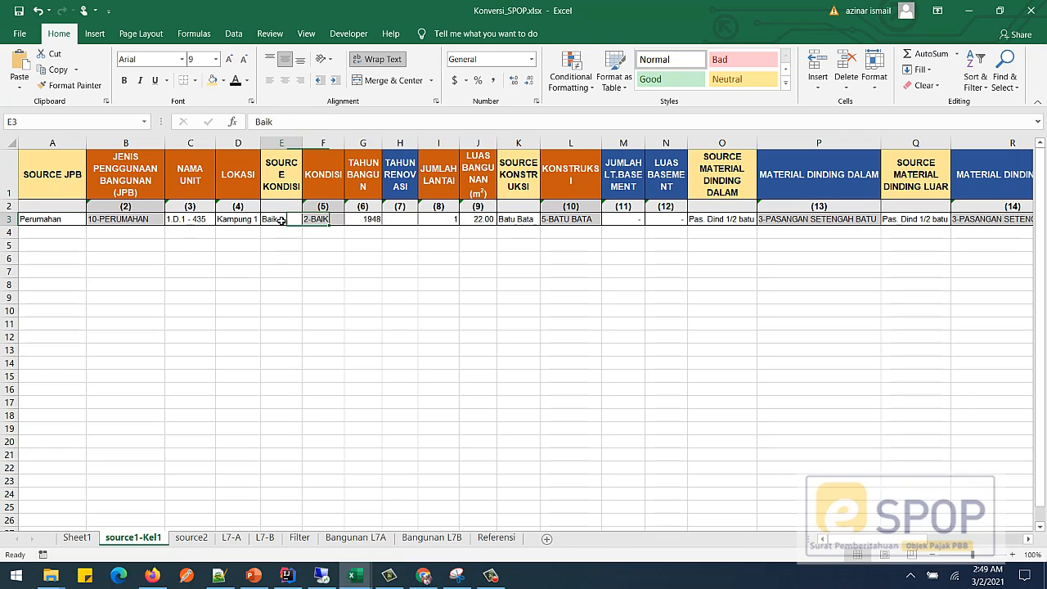
left_click(282, 219)
left_click(321, 219)
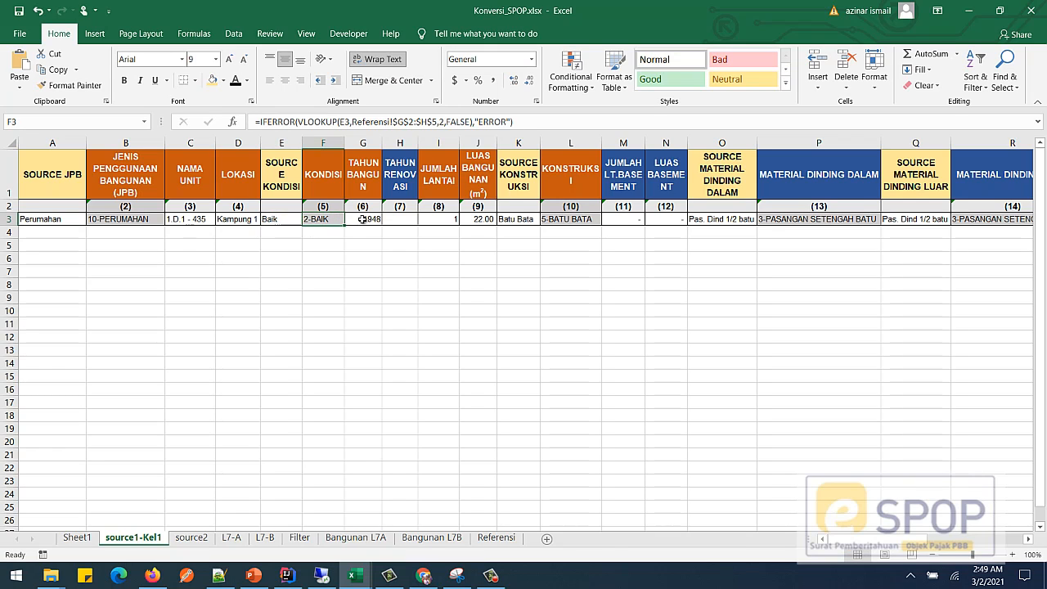
Examine the KONSTRUKSI and MATERIAL DINDING DALAM lookup formulas in L3 and P3 against their source cells K3 and O3
left_click(525, 219)
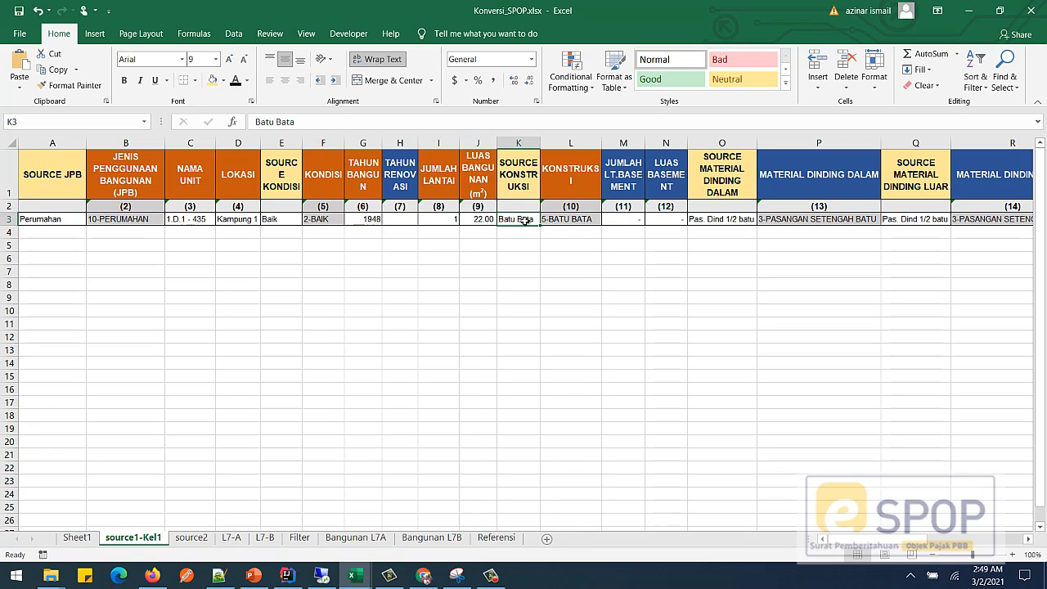
left_click(545, 220)
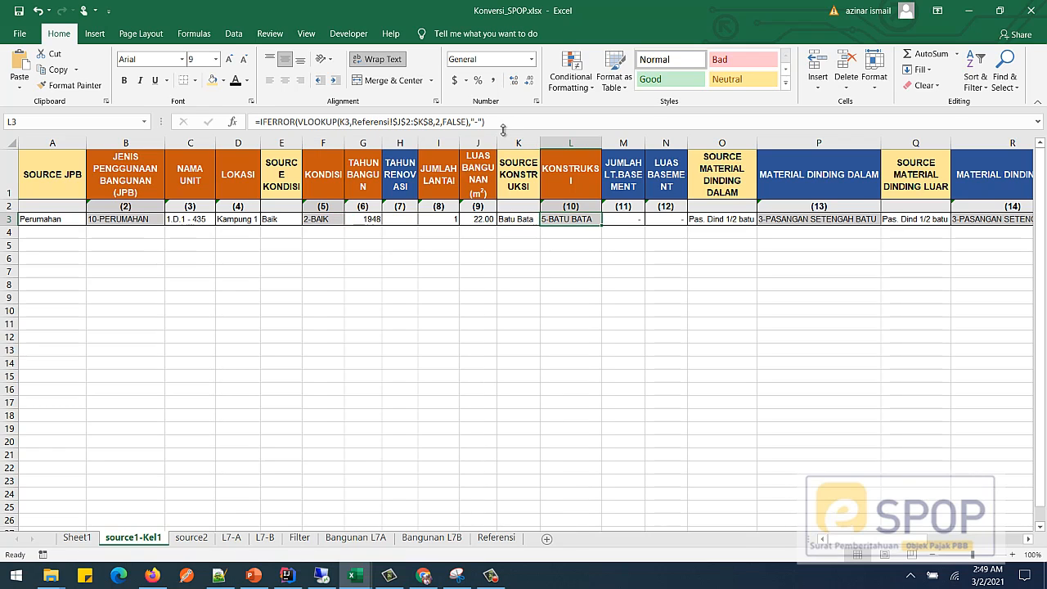
left_click(713, 221)
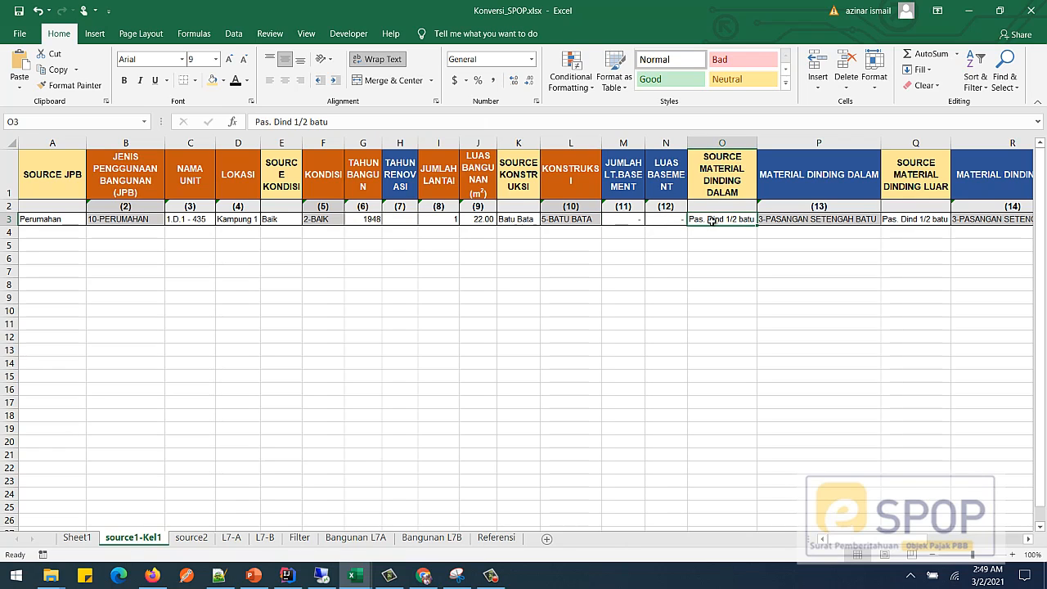
left_click(779, 222)
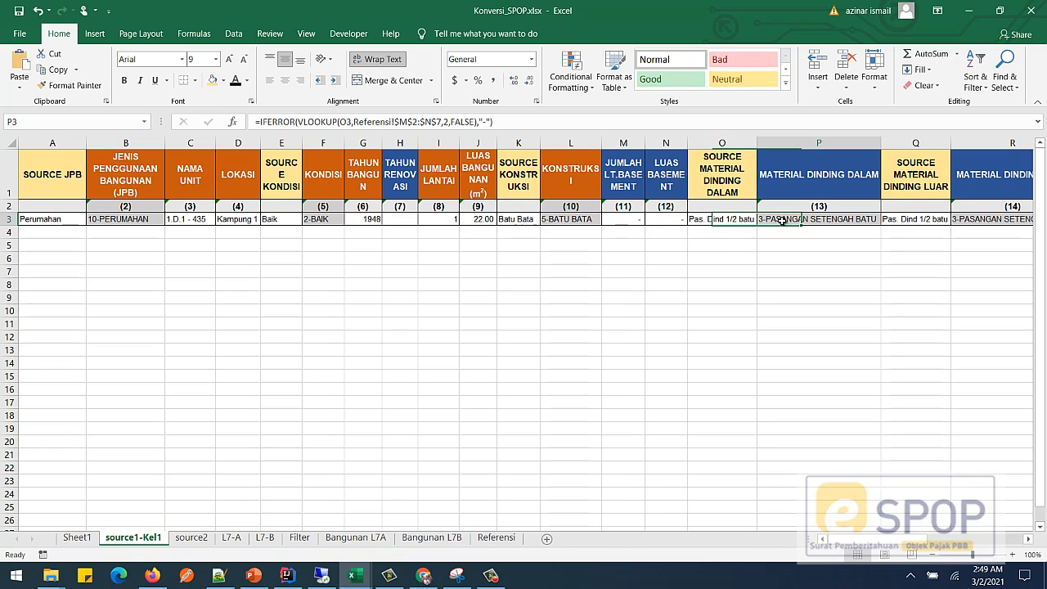
left_click_drag(521, 122, 254, 122)
mouse_move(909, 542)
left_mouse_down()
mouse_move(1023, 541)
mouse_move(929, 541)
left_mouse_up()
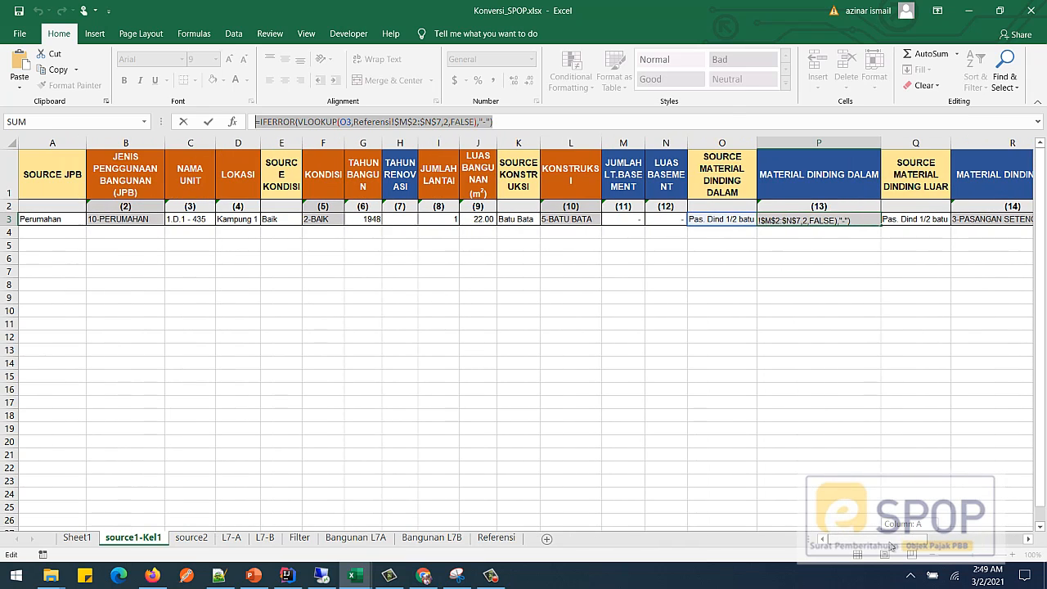
left_click(31, 224)
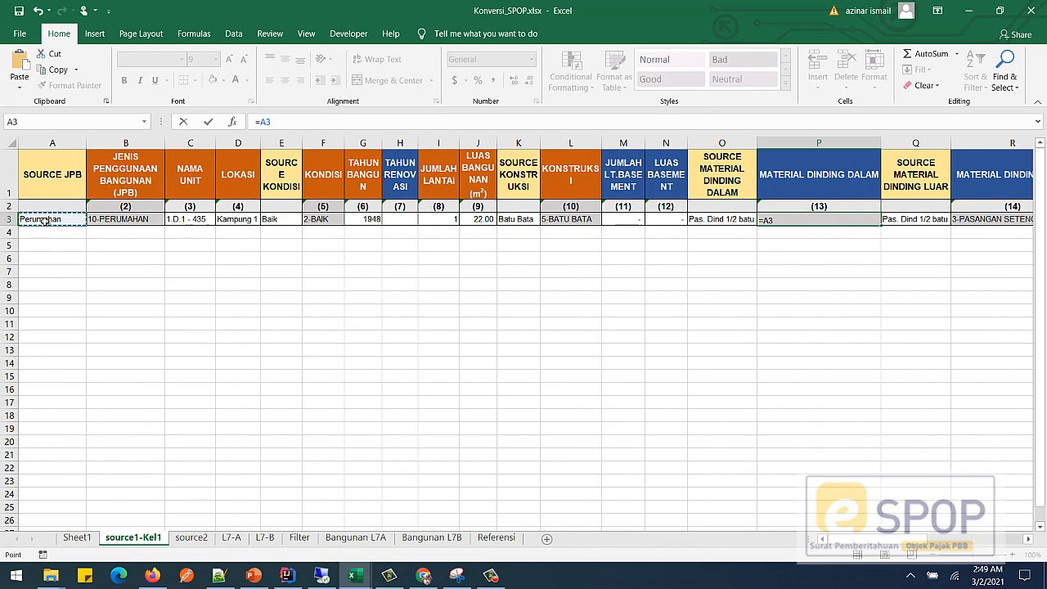
key("Escape")
Switch to the Formulir SPOP workbook and examine the Jenis Penggunaan Bangunan entries from row 23 down on sheet L-7
left_click(69, 237)
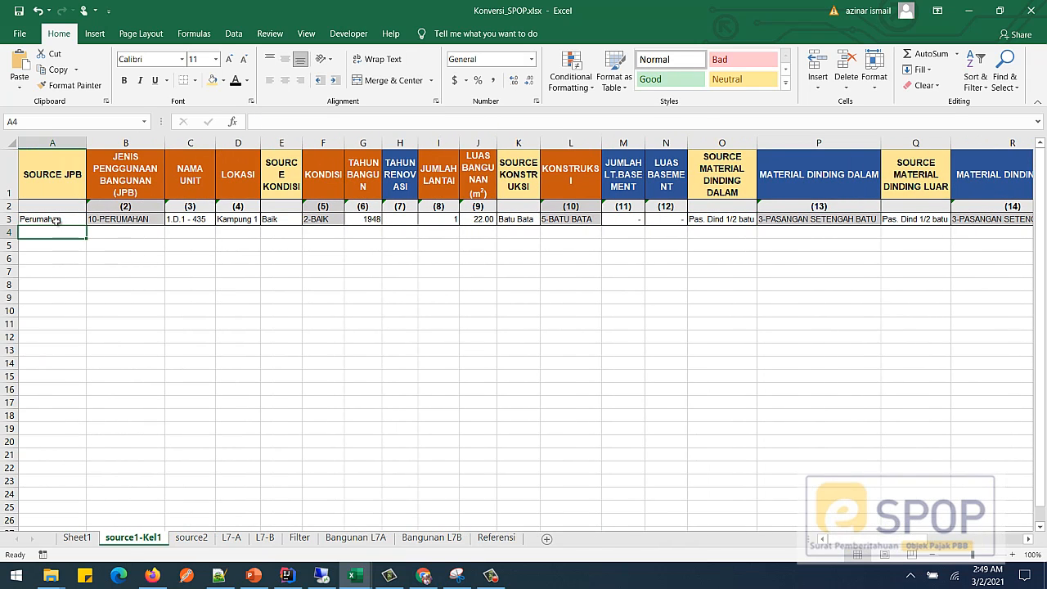
mouse_move(355, 575)
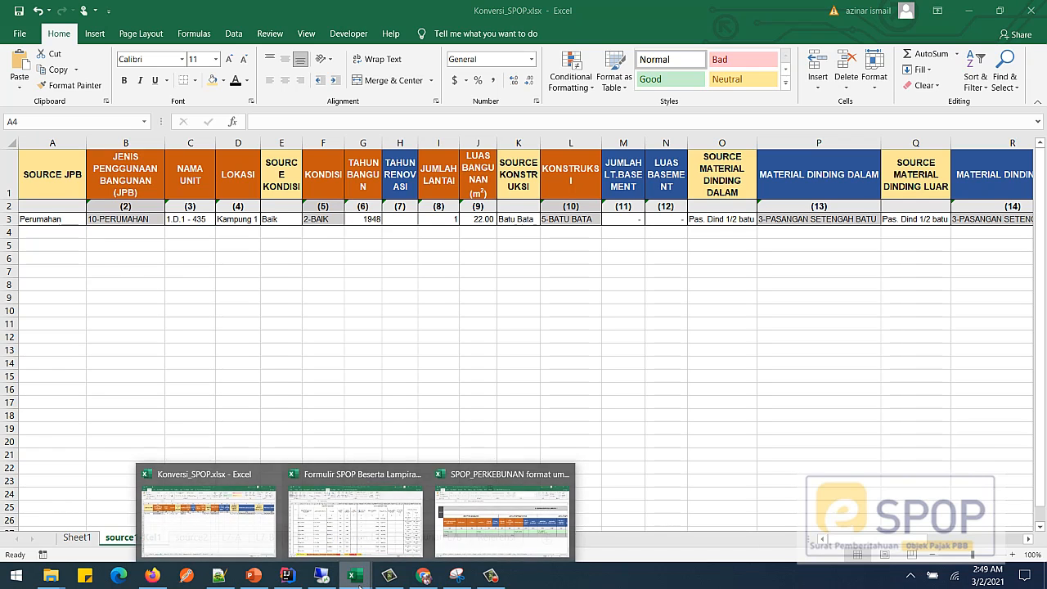
left_click(358, 528)
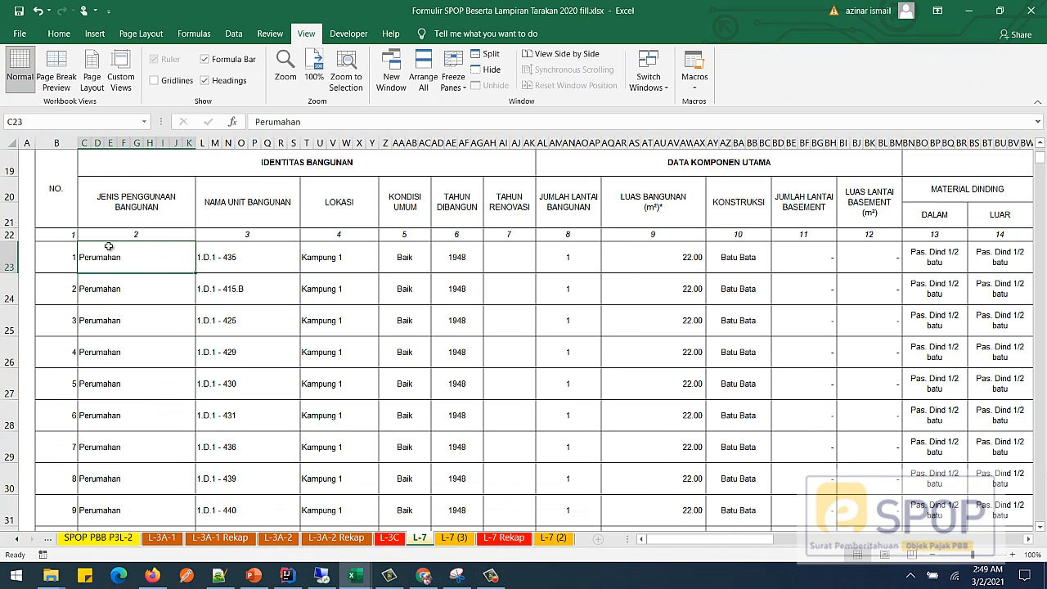
key("Down")
left_click_drag(107, 257, 95, 519)
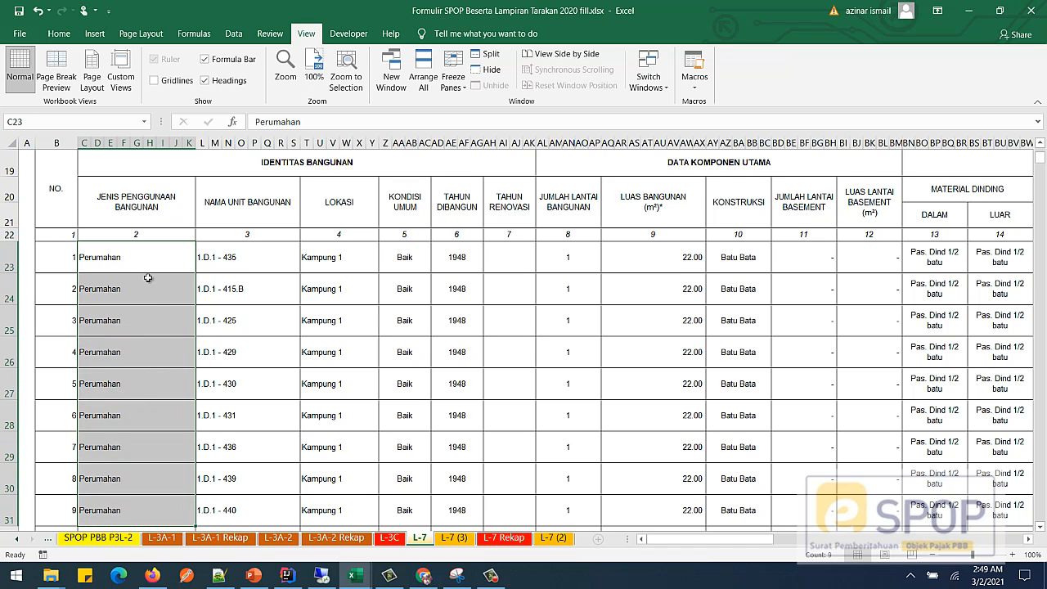
left_click(132, 299)
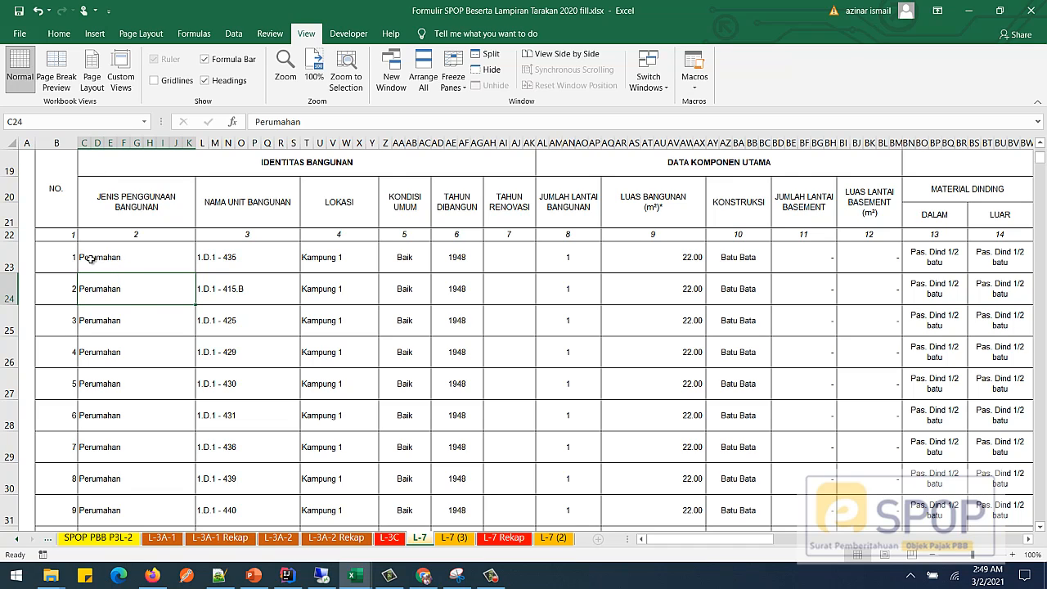
left_click(98, 260)
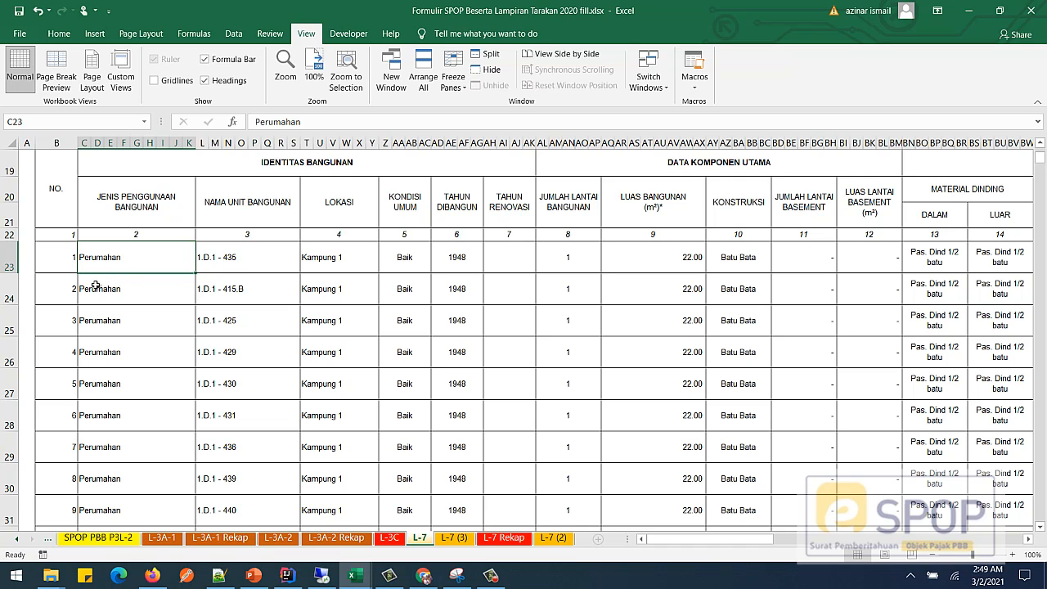
left_click(95, 286)
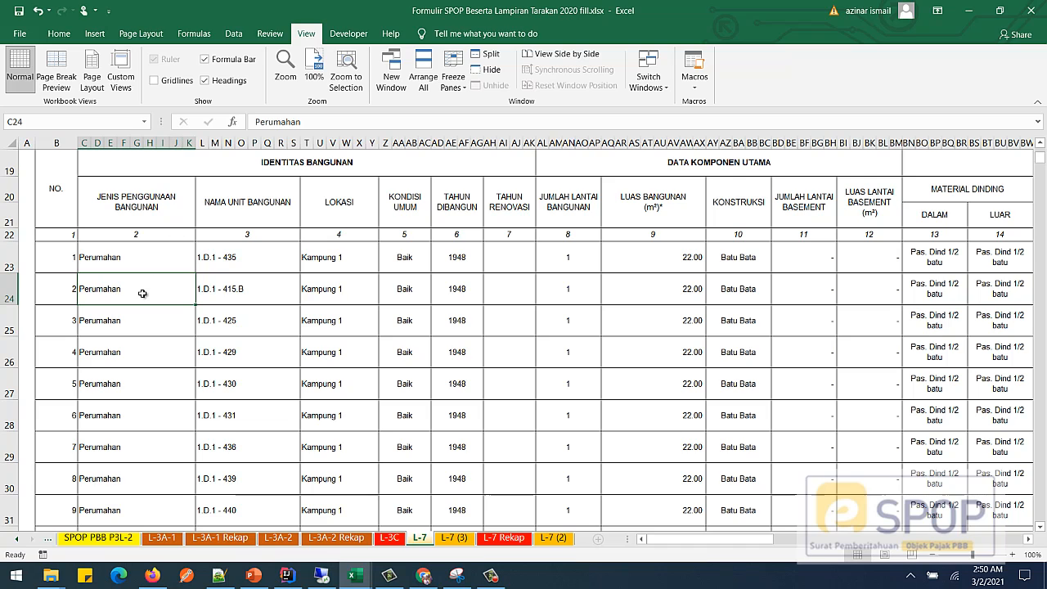
Try copying the Perumahan cell C23 from sheet L-7 into cell A10 of source1-Kel1 in the Konversi_SPOP workbook
left_click(139, 256)
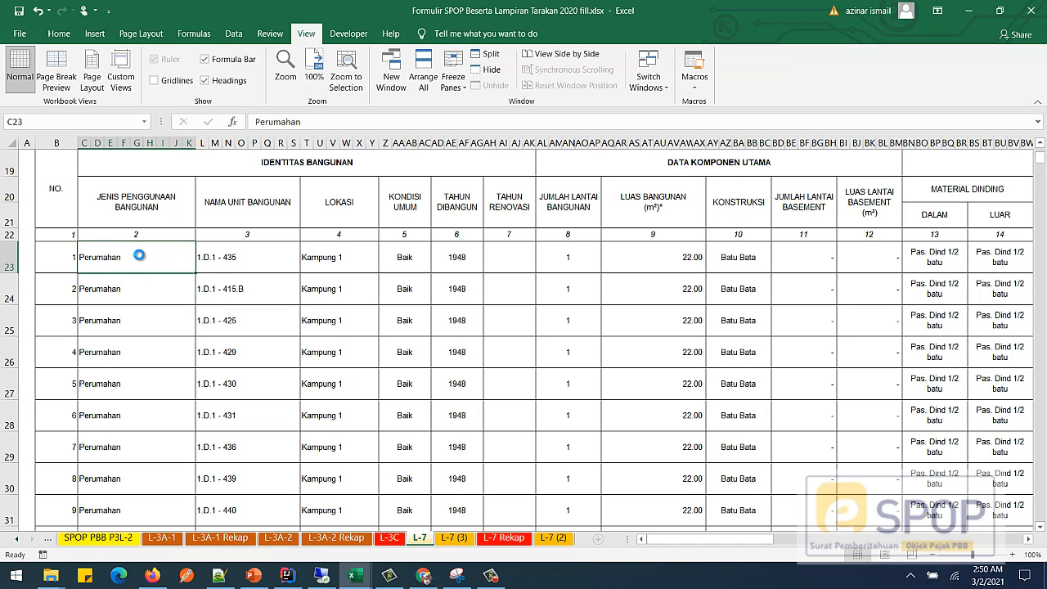
key("ctrl+c")
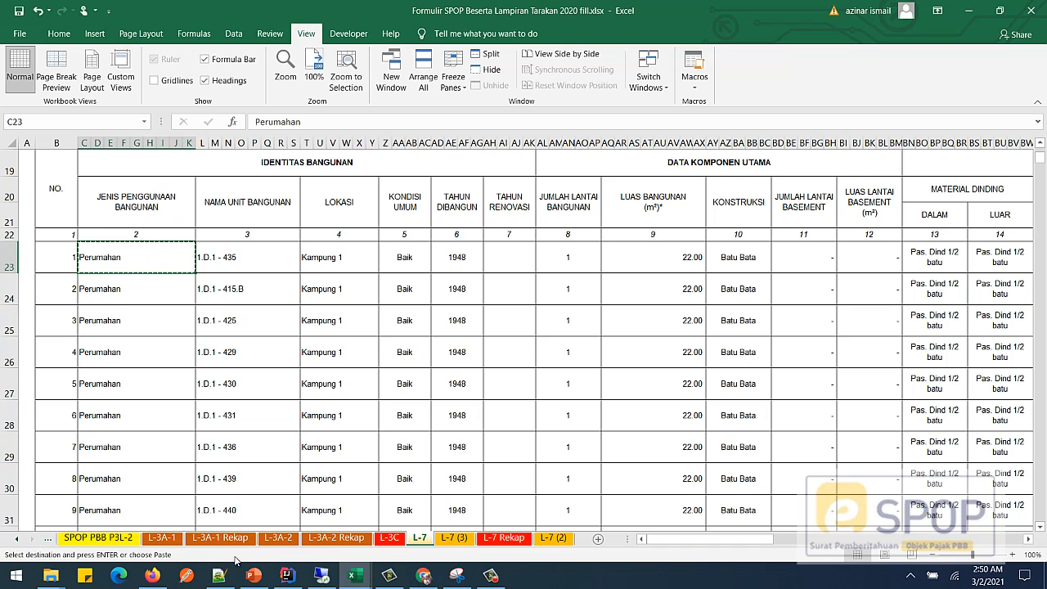
mouse_move(353, 576)
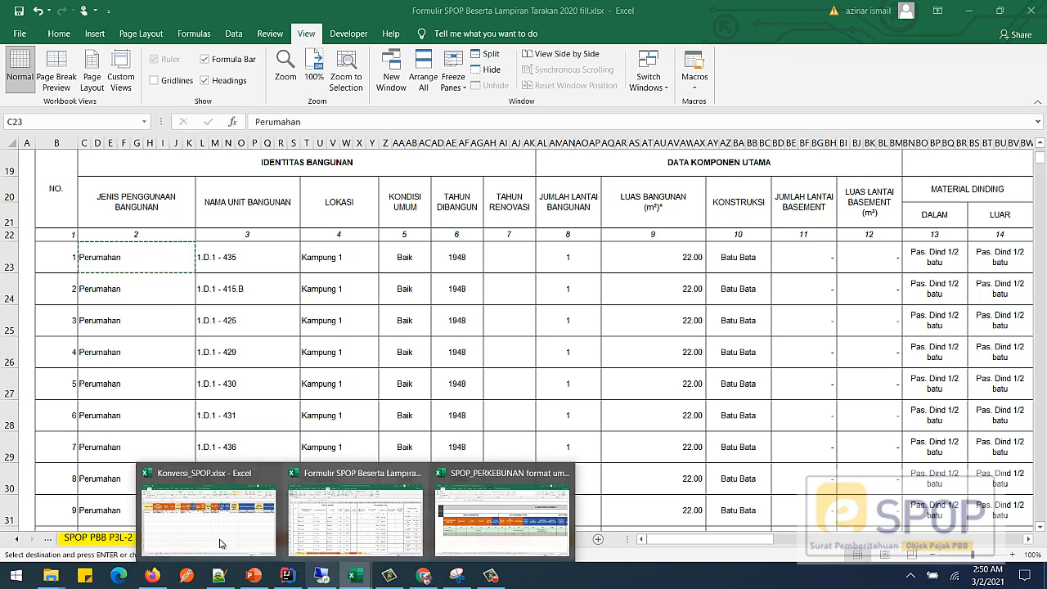
left_click(177, 534)
left_click(78, 309)
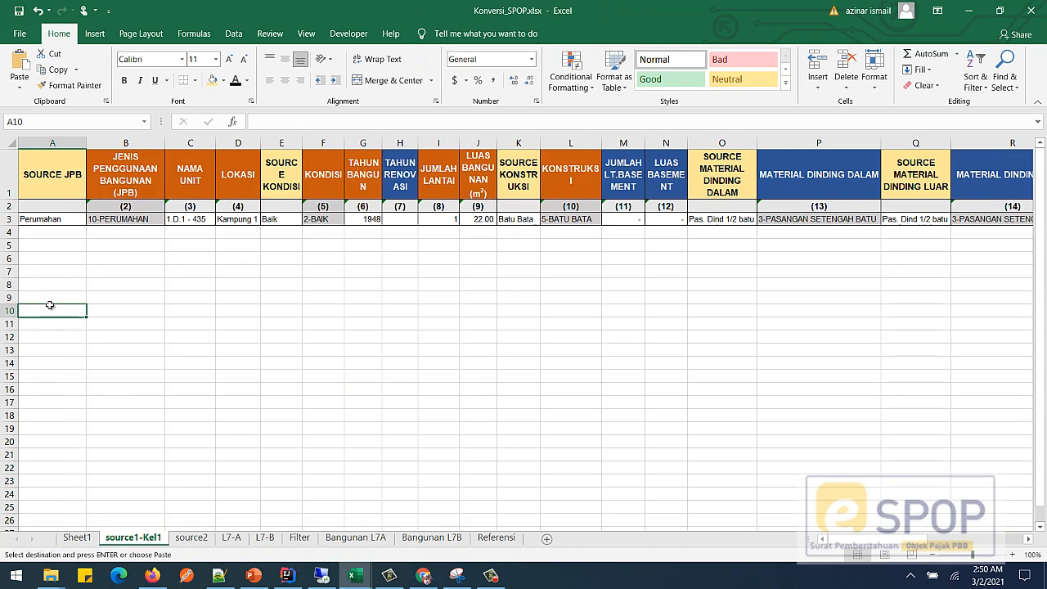
key("ctrl+v")
left_click(191, 377)
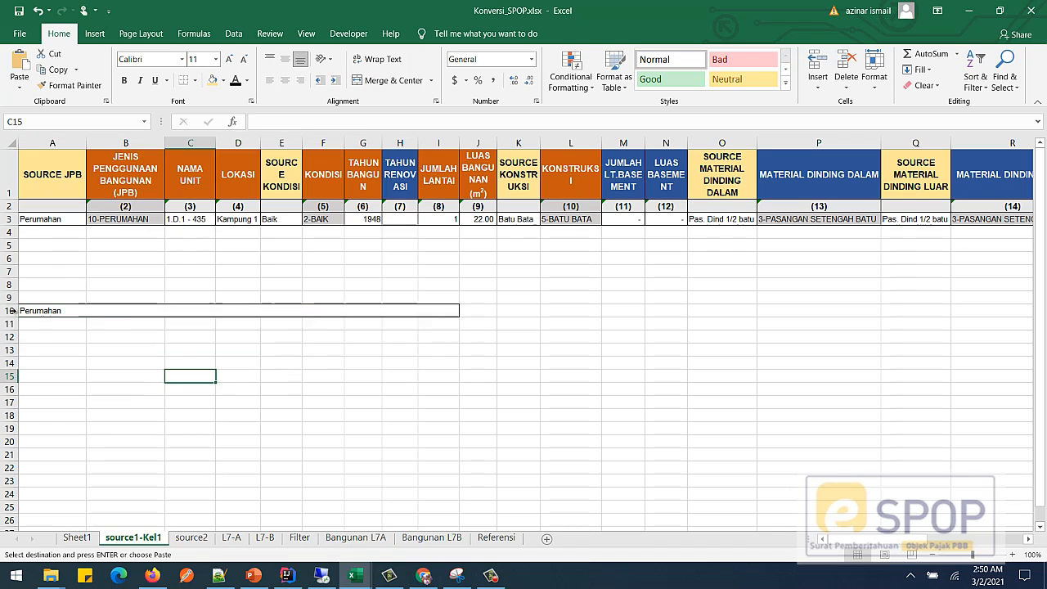
Check the extent of the pasted merged cell in row 10 and undo the paste
left_click(50, 312)
left_click(119, 352)
left_click(52, 311)
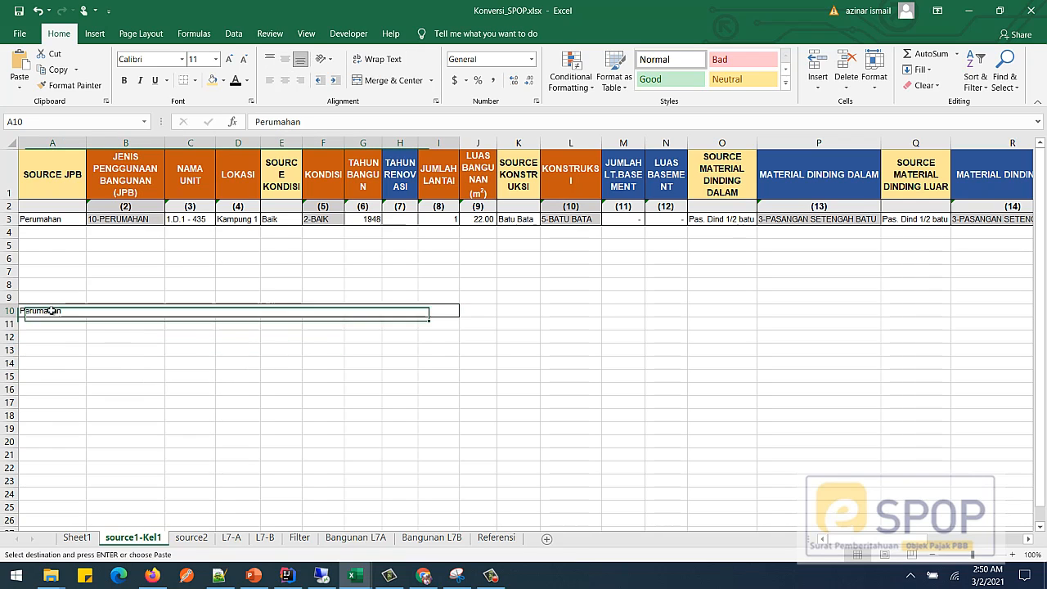
left_click_drag(51, 311, 59, 312)
key("ctrl+z")
left_click(59, 286, "ctrl")
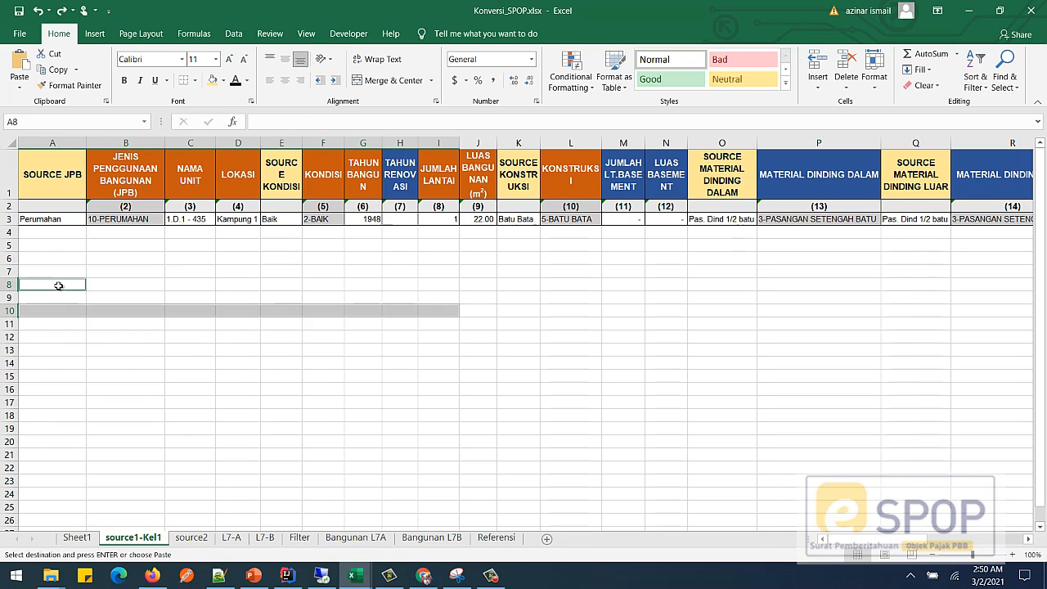
left_click(100, 335)
left_click(116, 313)
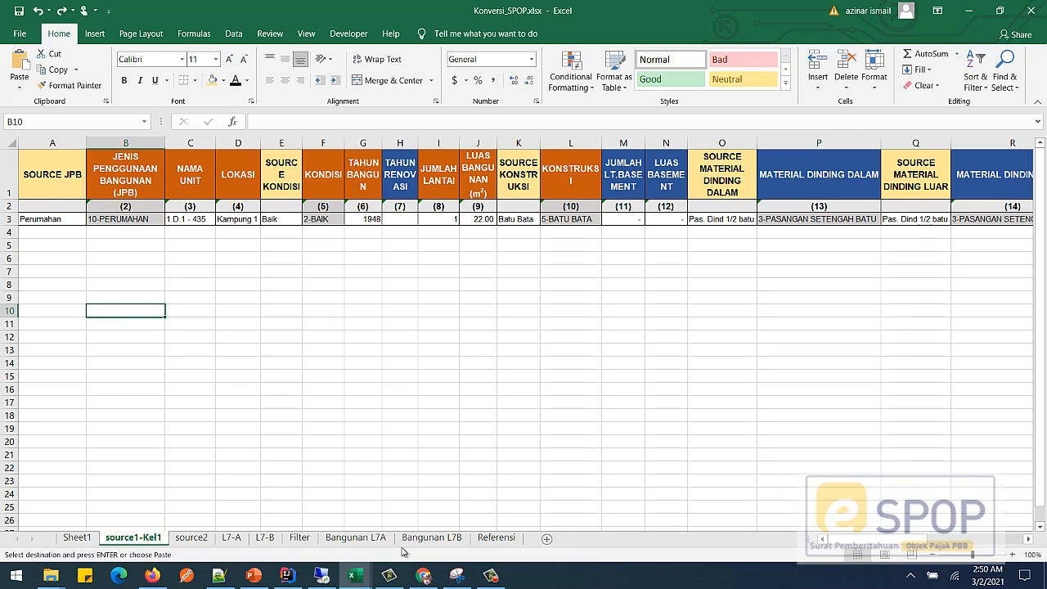
Return to the Formulir SPOP workbook, cancel the pending copy and examine the merged Jenis Penggunaan Bangunan cells in rows 23 and 24
mouse_move(354, 575)
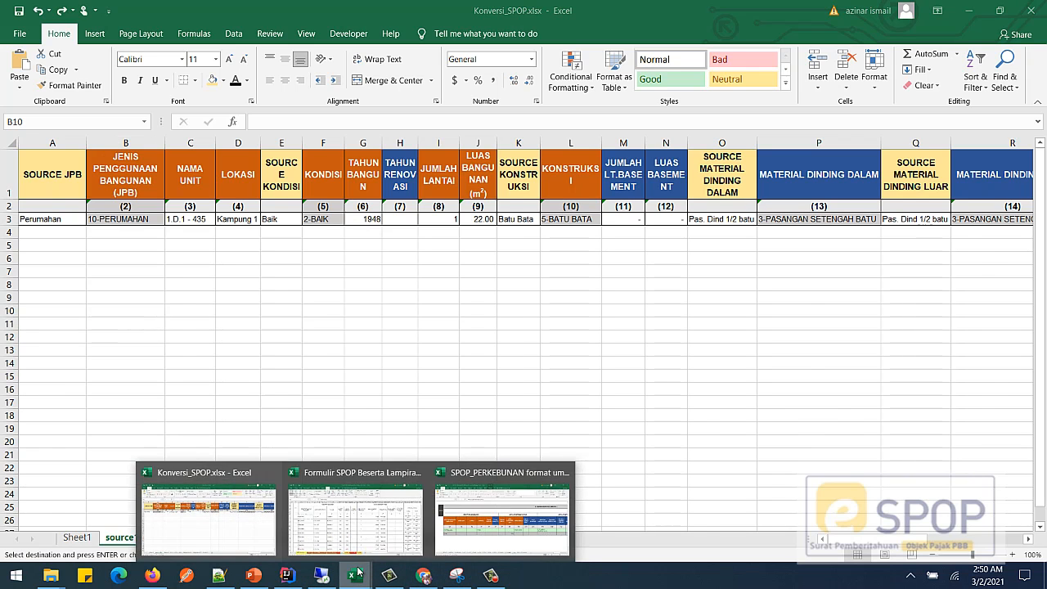
left_click(358, 533)
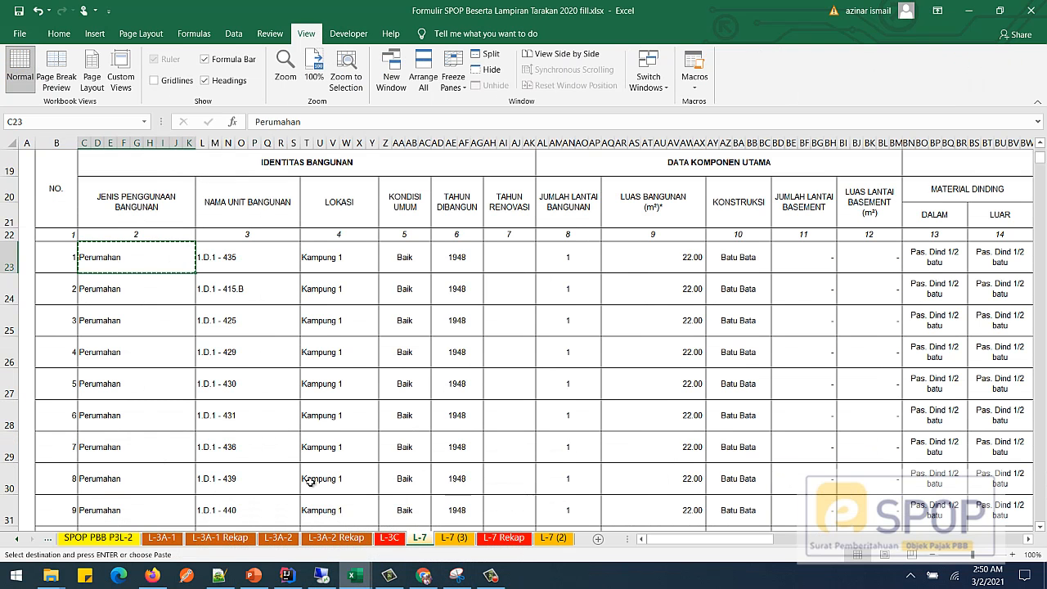
key("Escape")
left_click(113, 300)
left_click(108, 256)
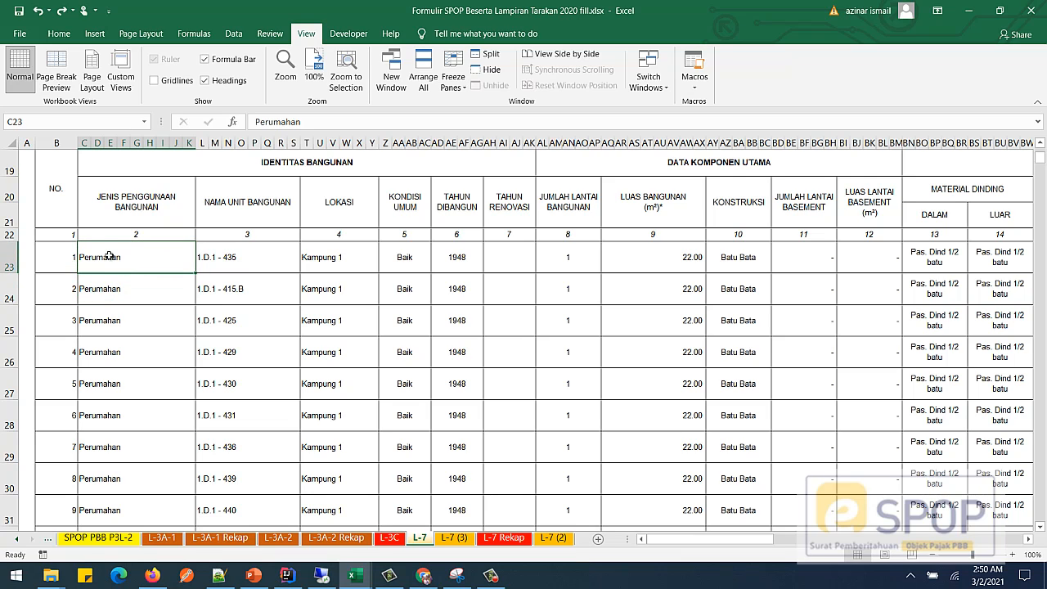
left_click(112, 299)
left_click(113, 260)
left_click(120, 290)
left_click(114, 260)
left_click(141, 285)
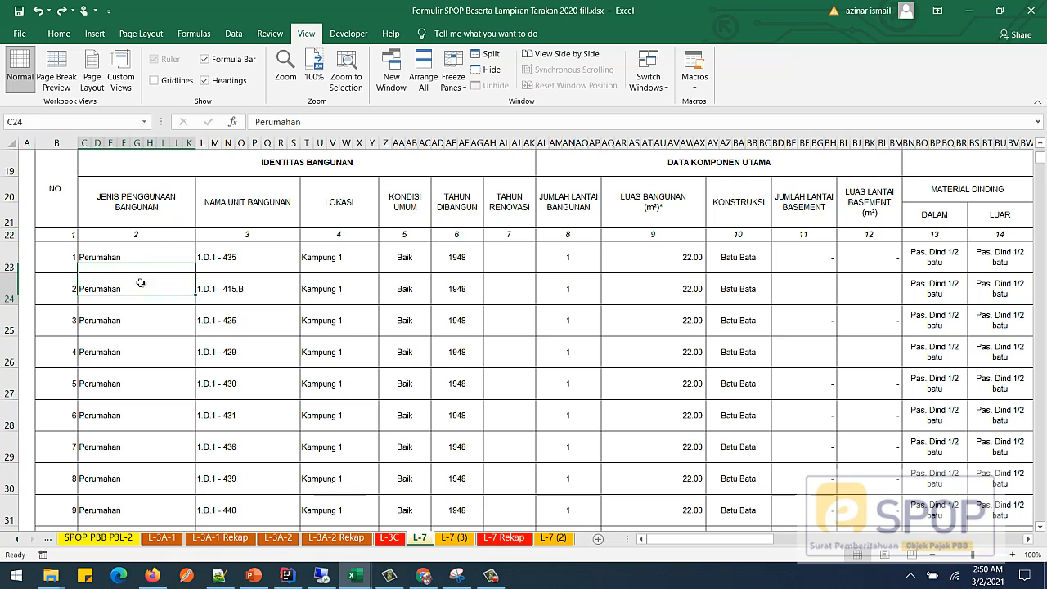
left_click(143, 260)
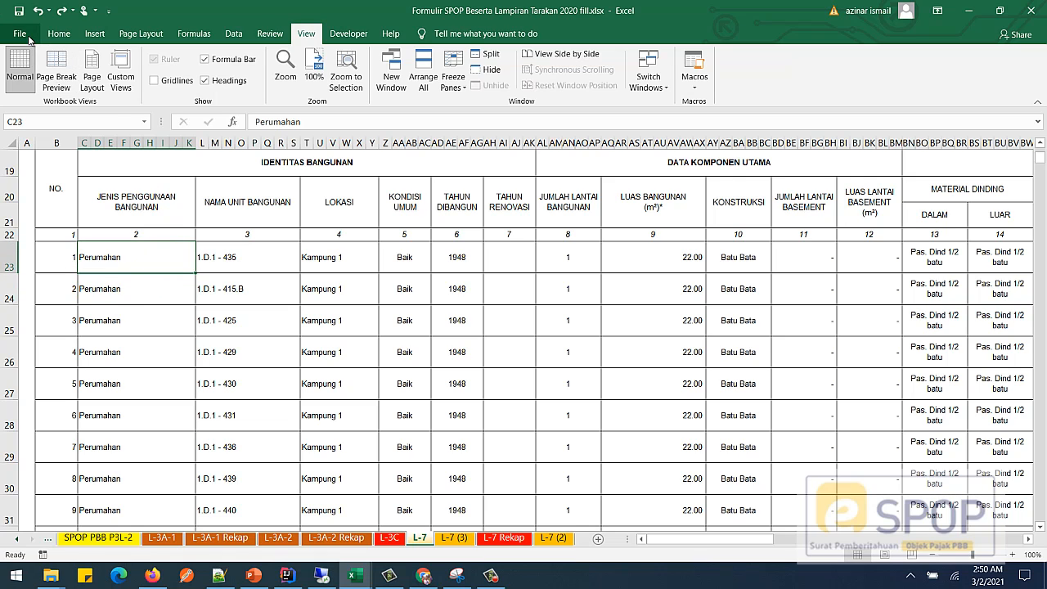
Unmerge the Jenis Penggunaan Bangunan cell C23 on sheet L-7 and select the resulting single cell
left_click(59, 34)
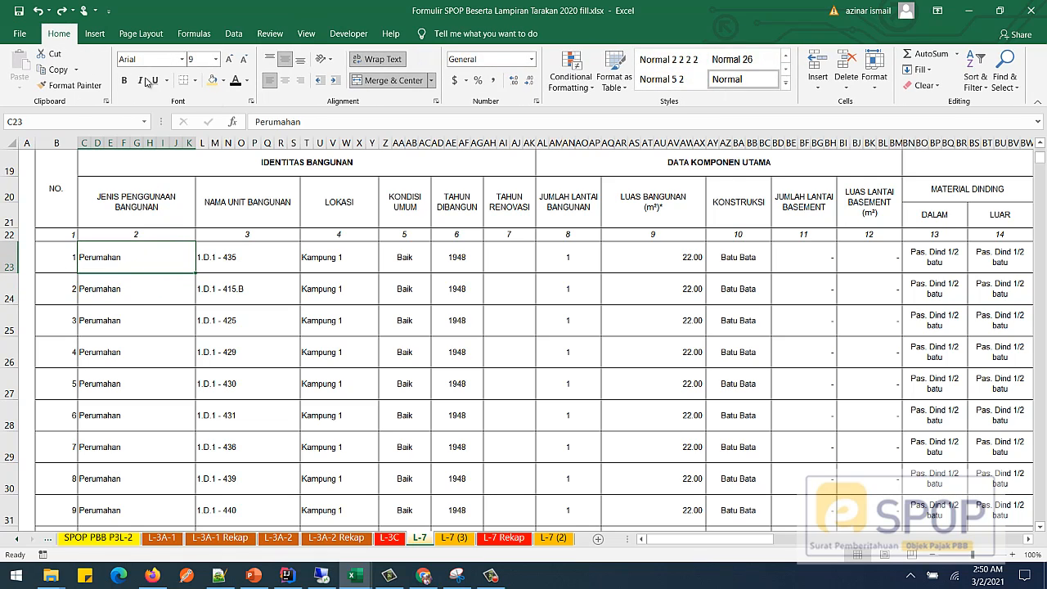
left_click(388, 80)
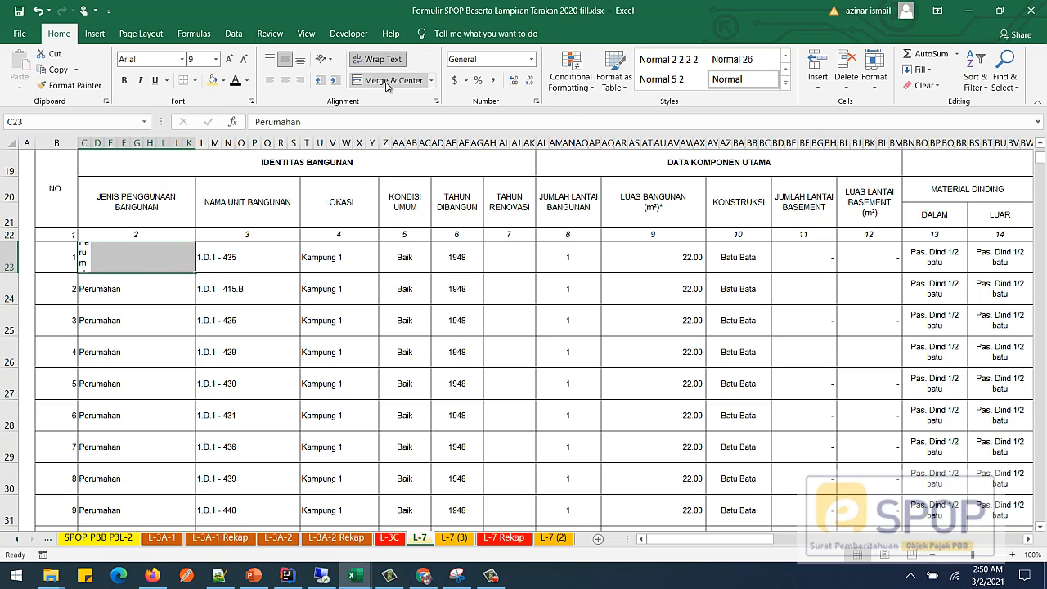
left_click(100, 324)
left_click(83, 259)
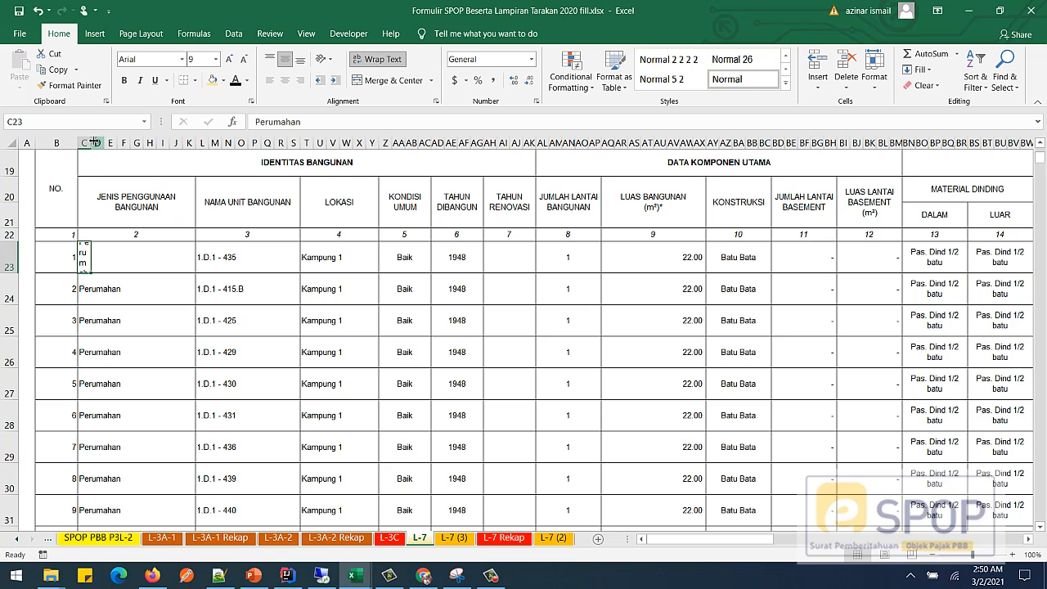
Widen column C so the Jenis Penggunaan Bangunan entry in C23 fits on one line
left_click_drag(95, 142, 160, 144)
left_click(119, 299)
left_click(119, 262)
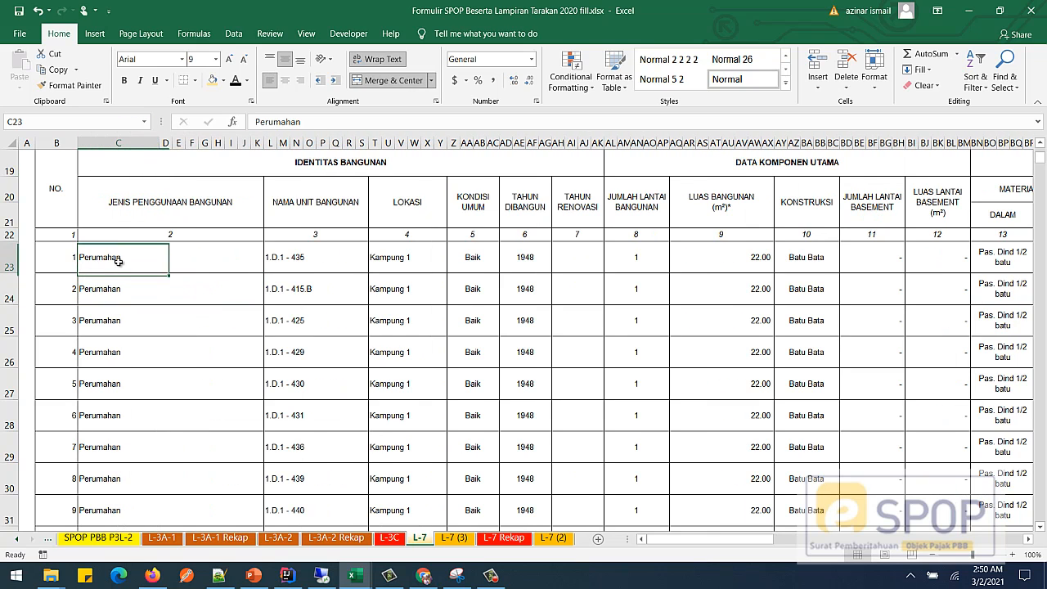
left_click(180, 297)
left_click(160, 324)
left_click(126, 259)
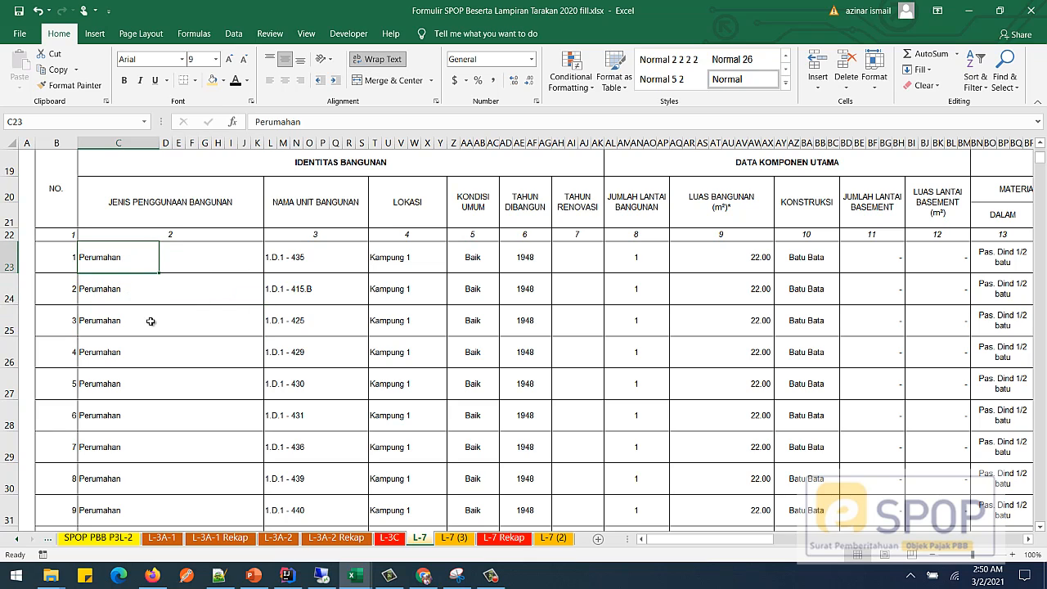
Unmerge the Jenis Penggunaan Bangunan cell in row 24, leaving its entry in column C
left_click(166, 291)
left_click(128, 328)
left_click(119, 286)
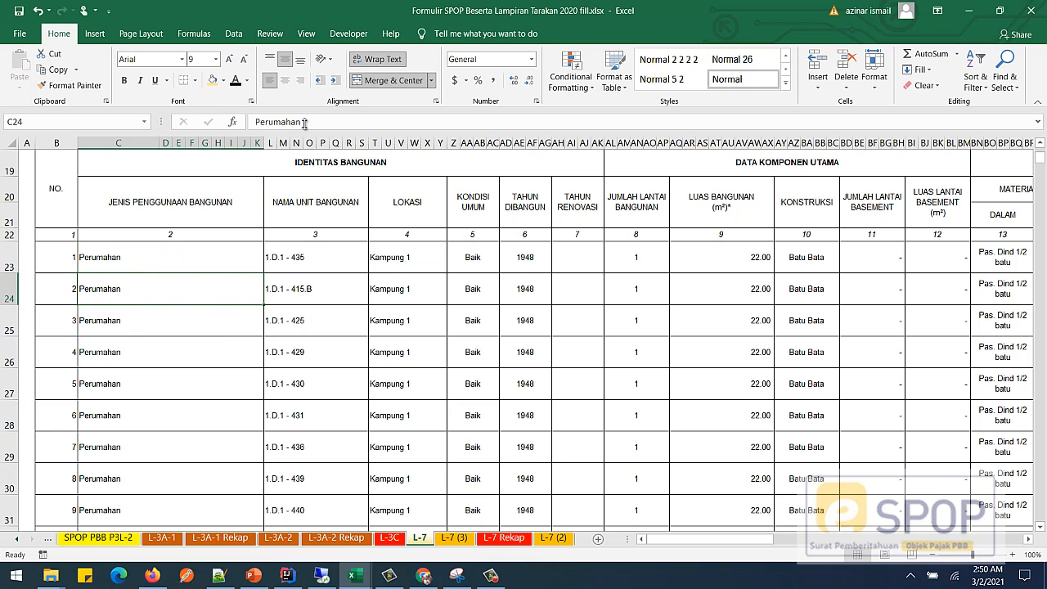
left_click(375, 85)
left_click(158, 348)
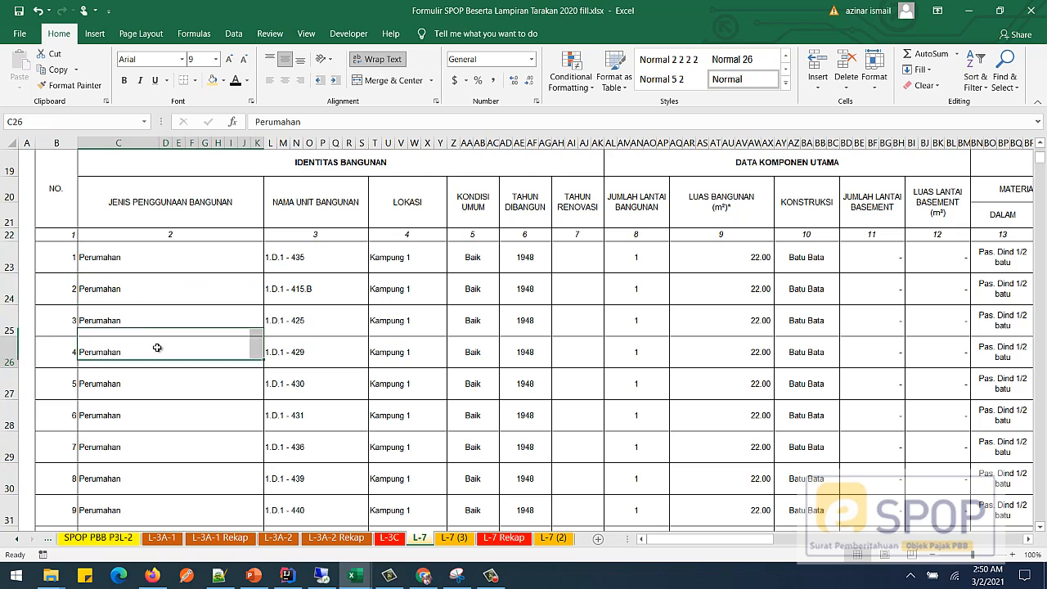
left_click(101, 288)
left_click(151, 251)
left_click(205, 258)
left_click(189, 298)
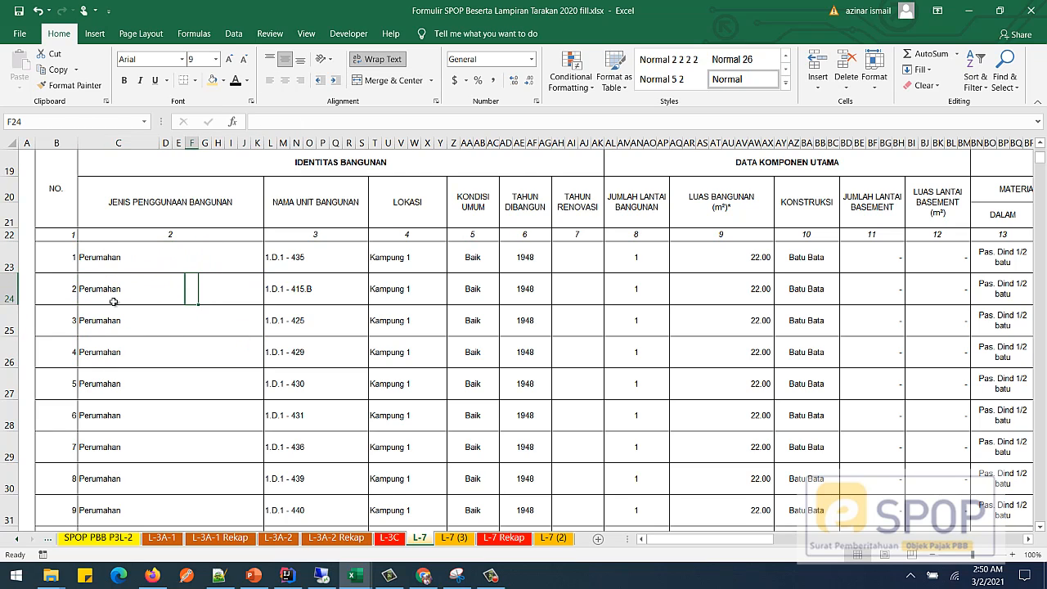
left_click(117, 348)
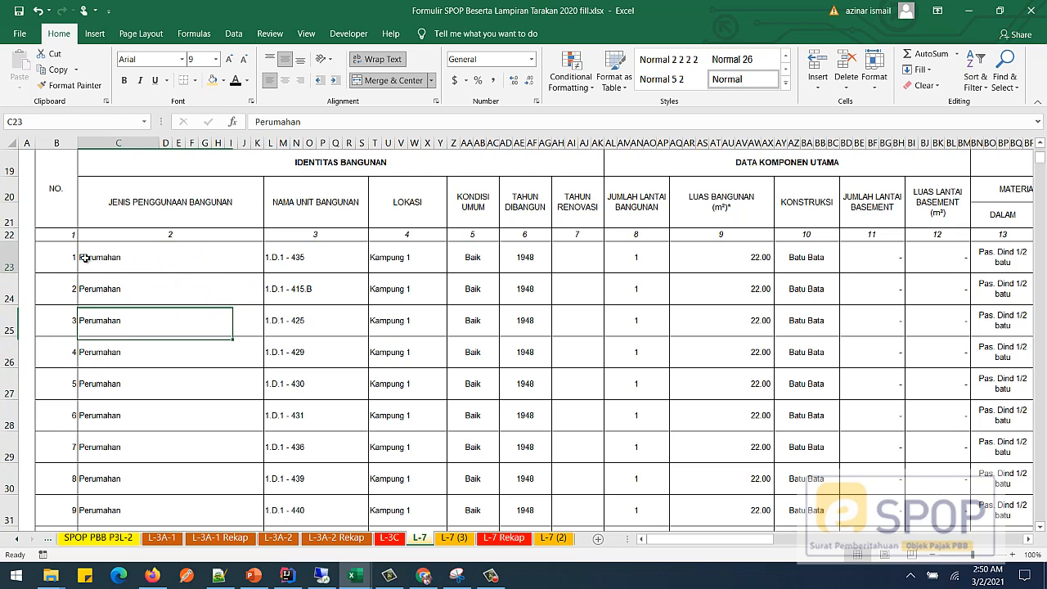
Apply the unmerged format of C23:K23 to the Jenis Penggunaan Bangunan cells from row 25 down with Format Painter
left_click_drag(86, 257, 259, 261)
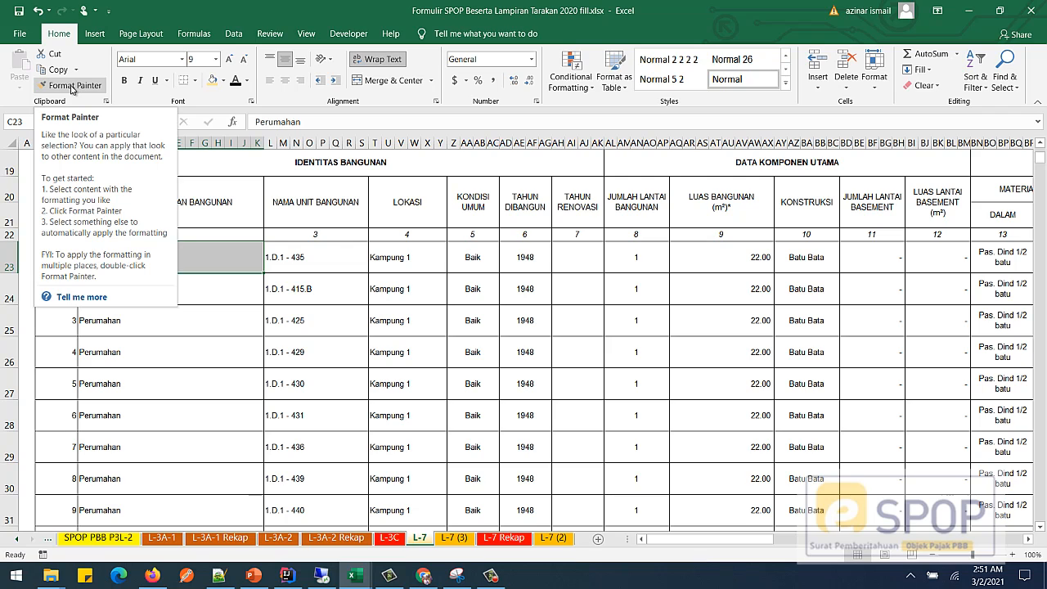
left_click(72, 86)
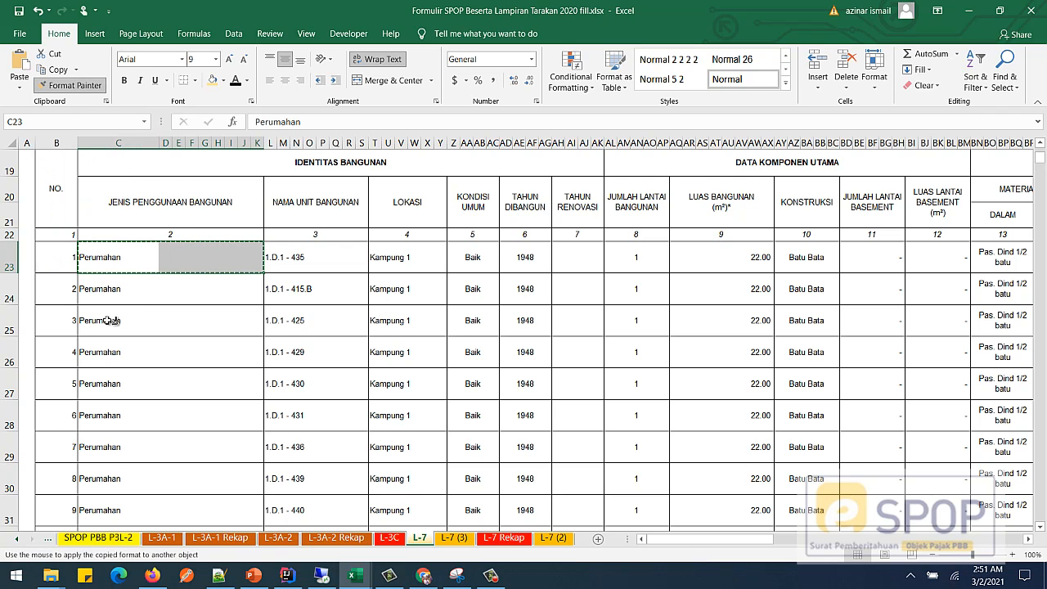
mouse_move(86, 320)
left_mouse_down()
mouse_move(112, 335)
mouse_move(117, 499)
mouse_move(178, 555)
mouse_move(182, 576)
mouse_move(182, 538)
mouse_move(185, 582)
mouse_move(178, 433)
mouse_move(178, 452)
mouse_move(169, 445)
left_mouse_up()
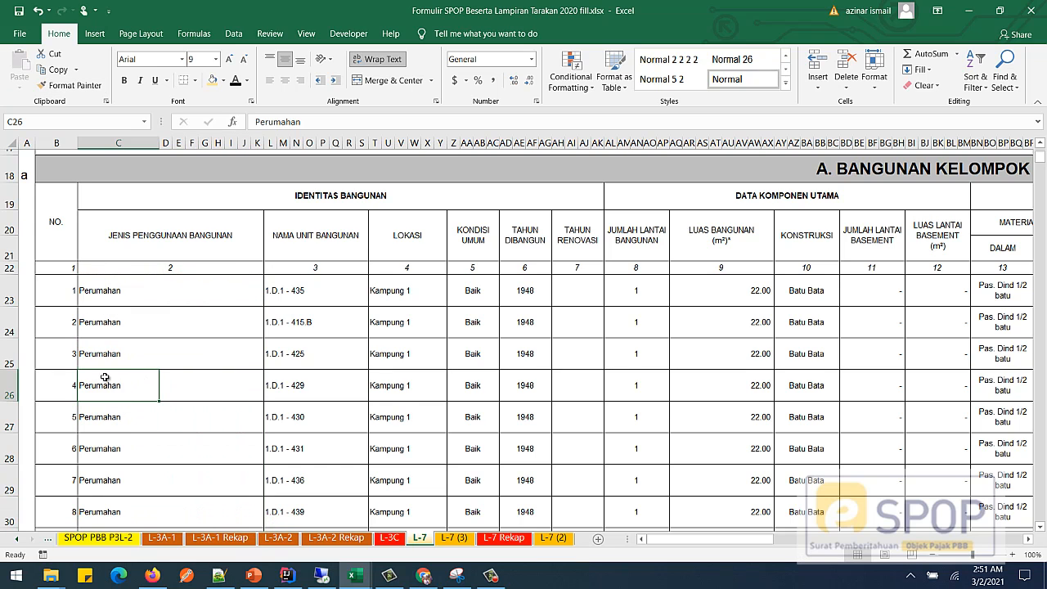
Check the Jenis Penggunaan Bangunan cells further down the L-7 list for remaining merged cells
left_click(112, 406)
scroll(113, 409, "down", 5)
scroll(113, 410, "down", 1)
left_click(115, 356)
left_click(112, 387)
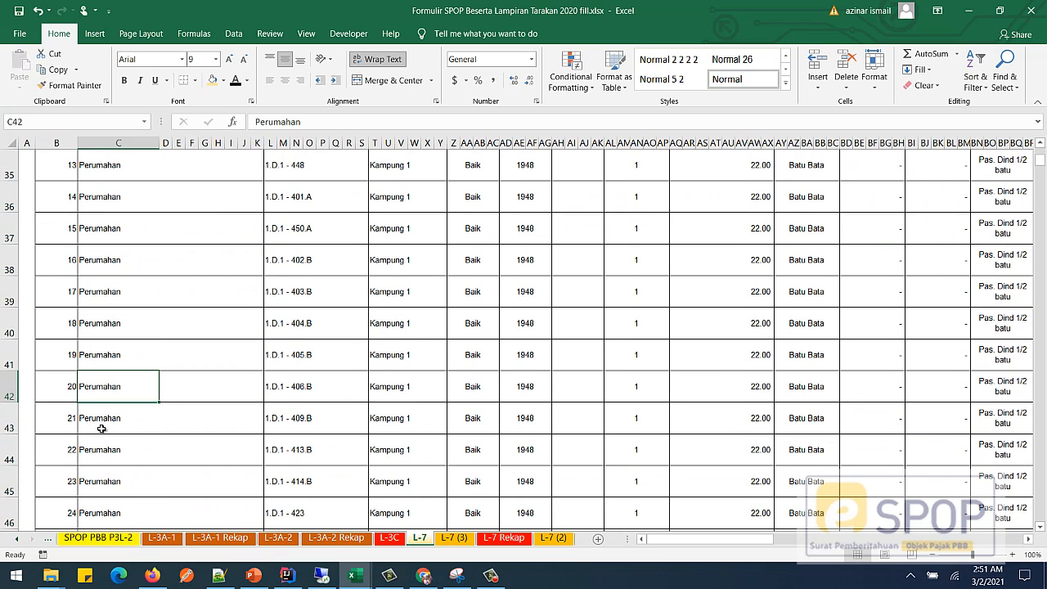
left_click(101, 427)
left_click(93, 483)
left_click(122, 445)
scroll(145, 297, "up", 7)
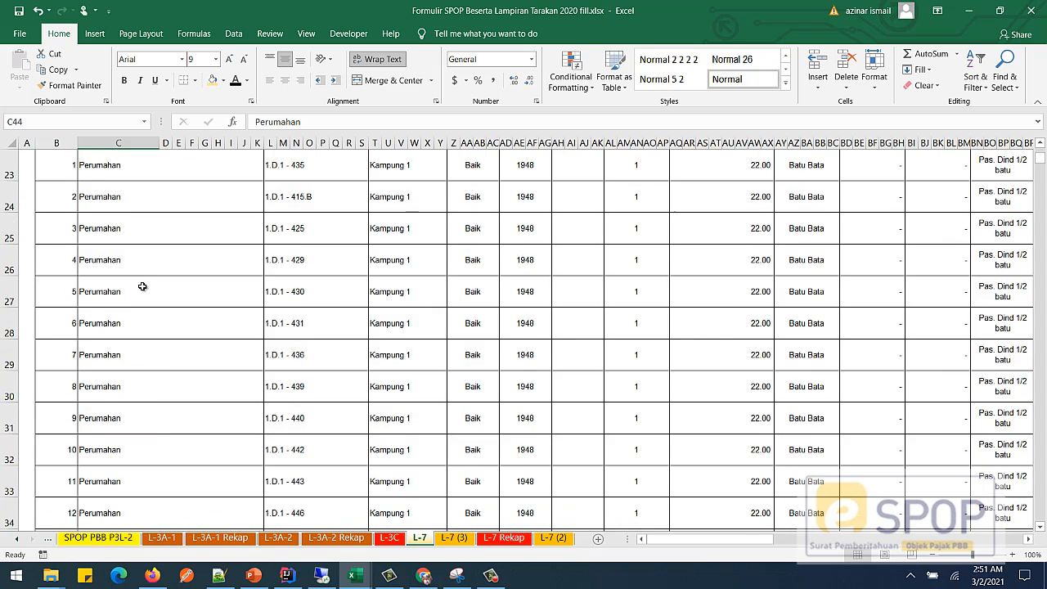
scroll(150, 308, "down", 3)
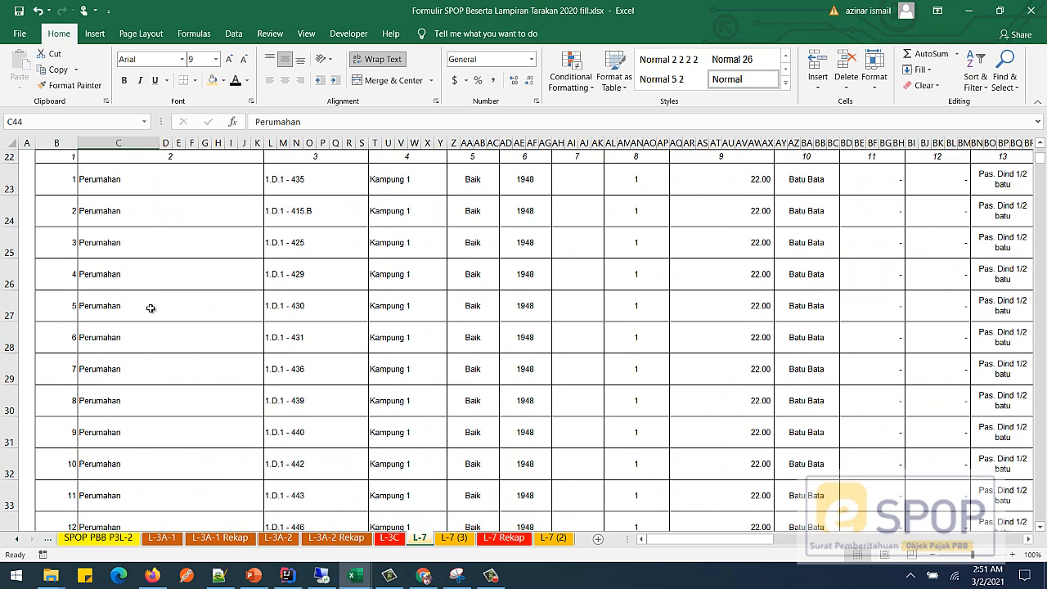
Copy the Jenis Penggunaan Bangunan entries in C23:C286 of the L-7 sheet
left_click(97, 175)
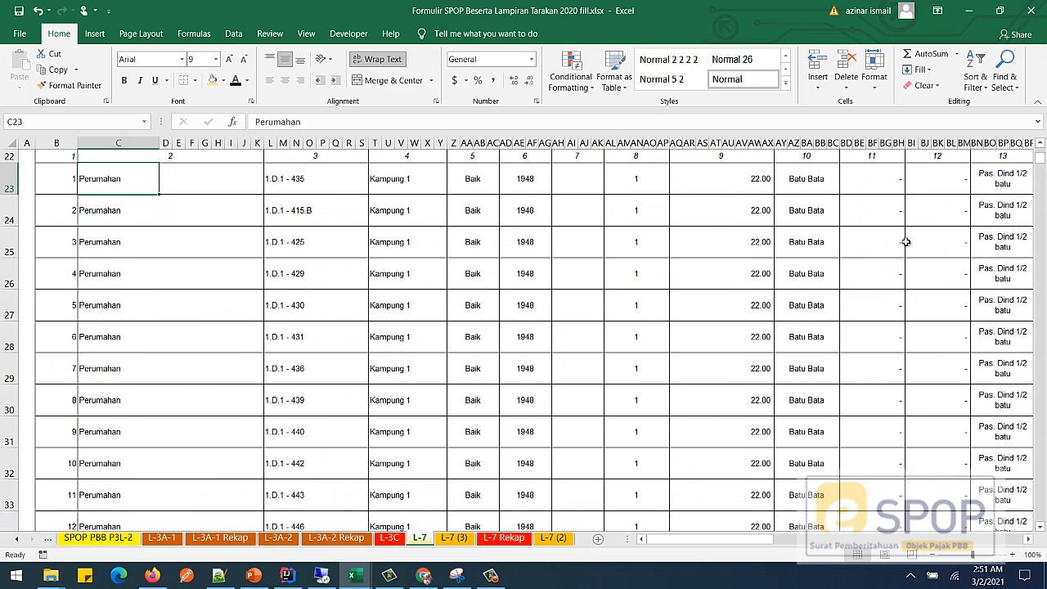
scroll(158, 337, "down", 3)
scroll(158, 336, "down", 20)
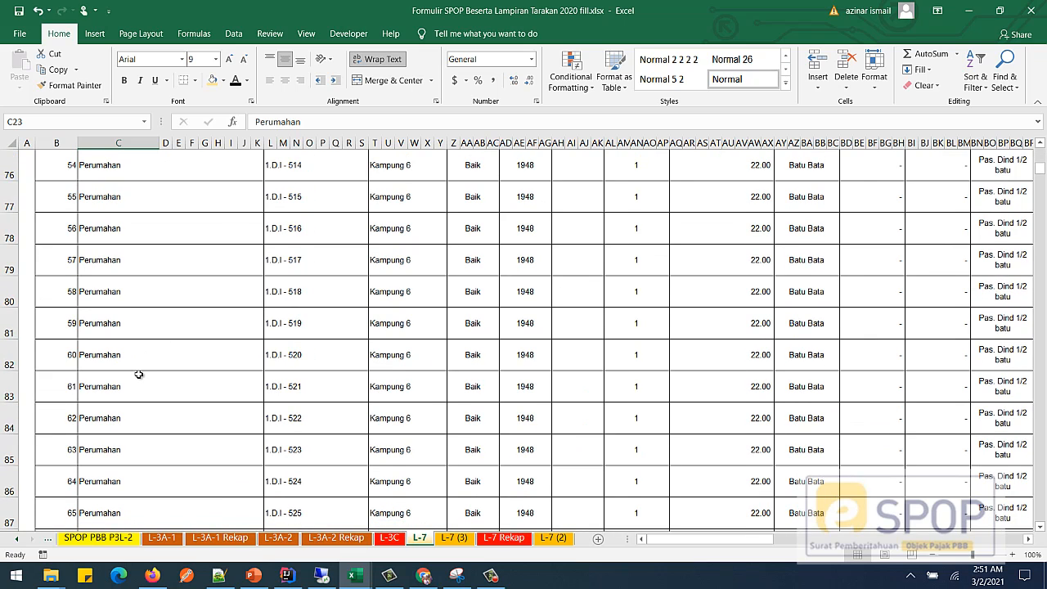
scroll(140, 381, "down", 20)
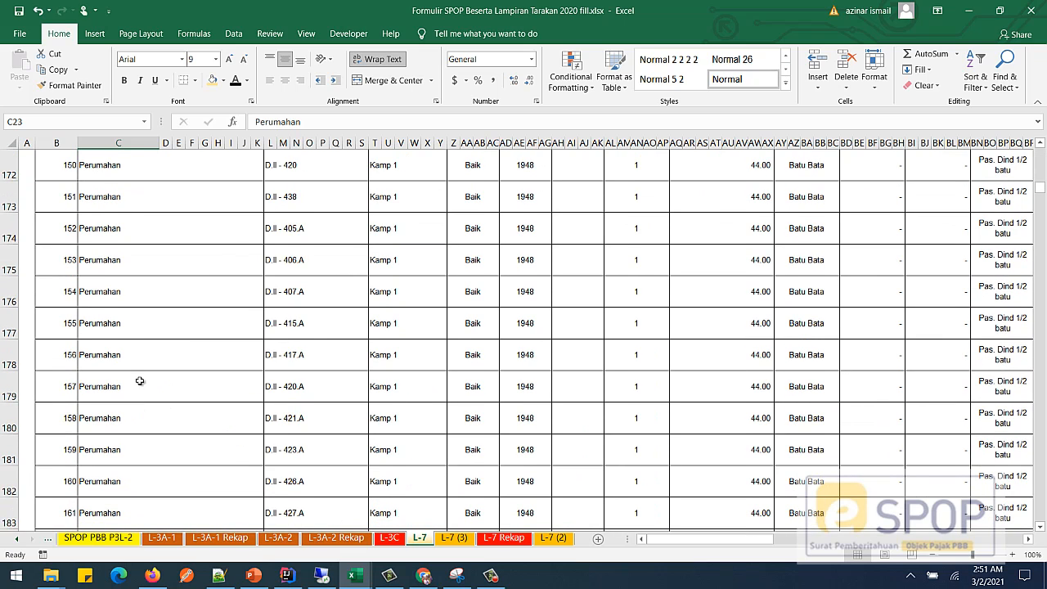
scroll(140, 381, "down", 19)
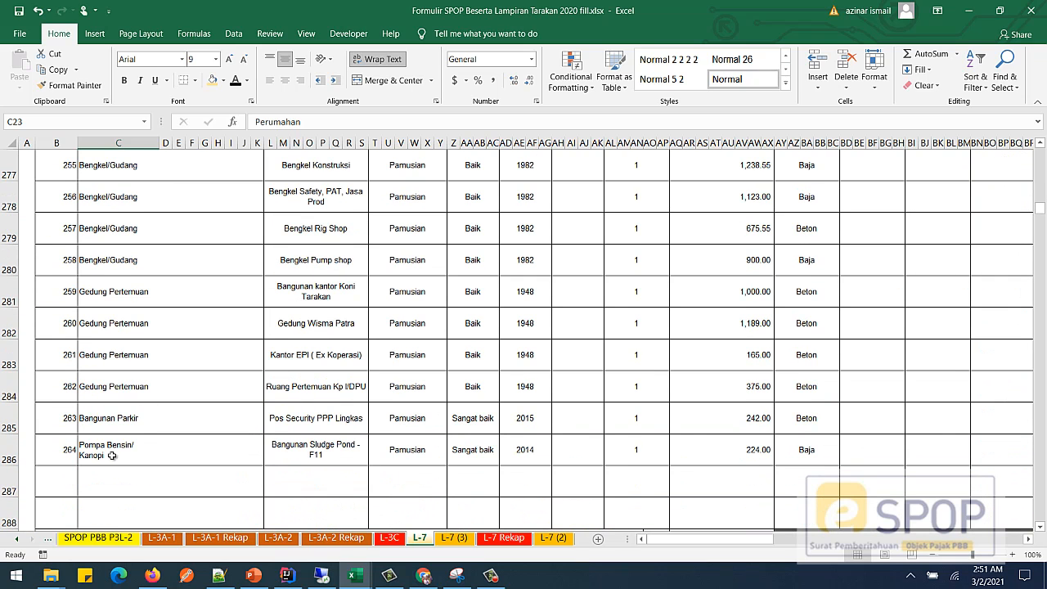
left_click(113, 456, "shift")
key("ctrl+c")
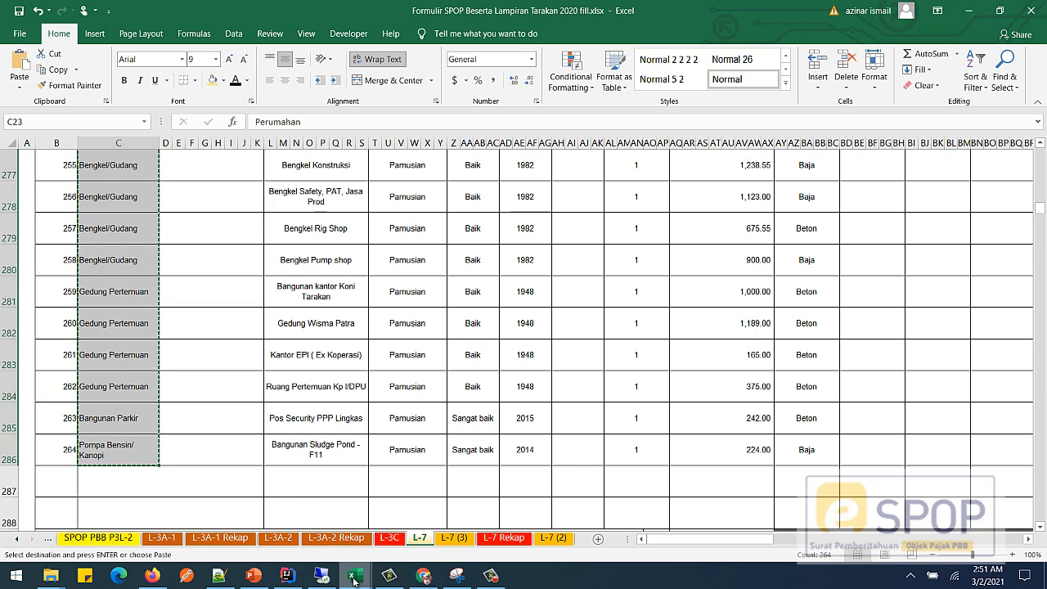
Switch to Konversi_SPOP.xlsx and paste the copied entries into the SOURCE JPB column of source1-Kel1, starting at A3
mouse_move(354, 579)
left_click(228, 540)
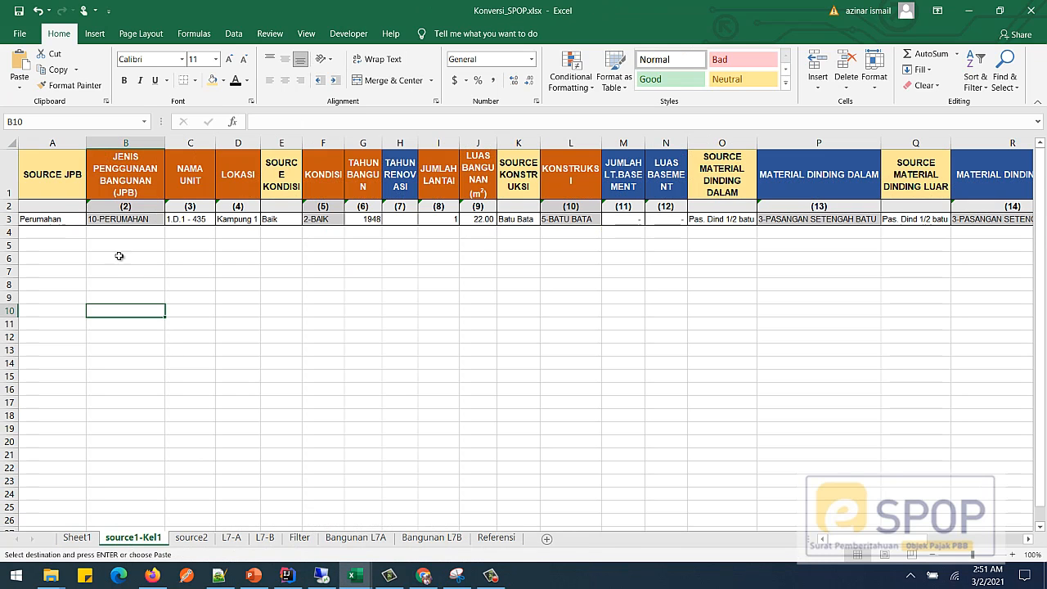
left_click(52, 221)
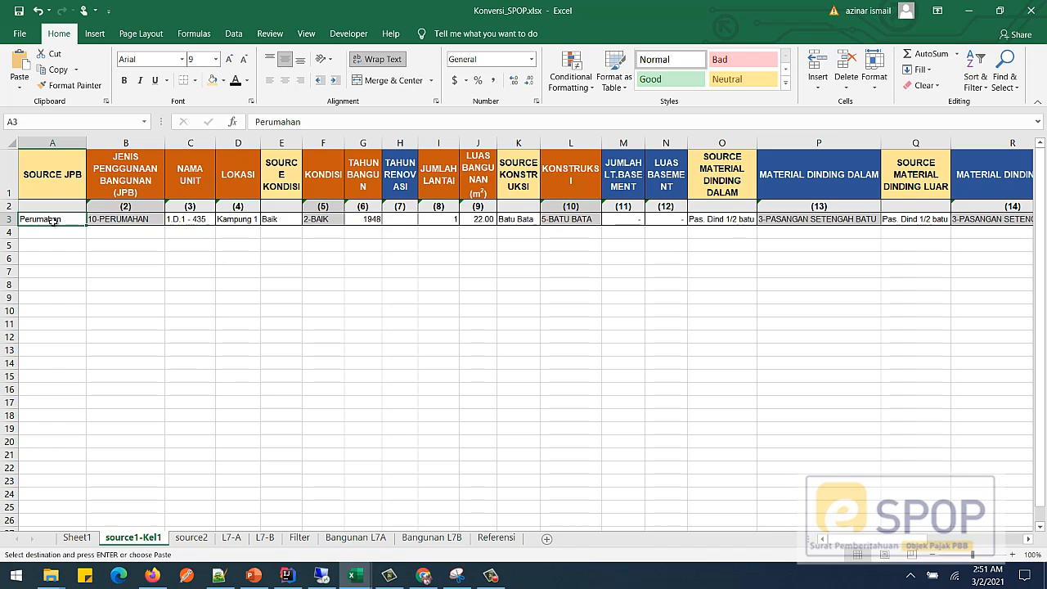
key("ctrl+v")
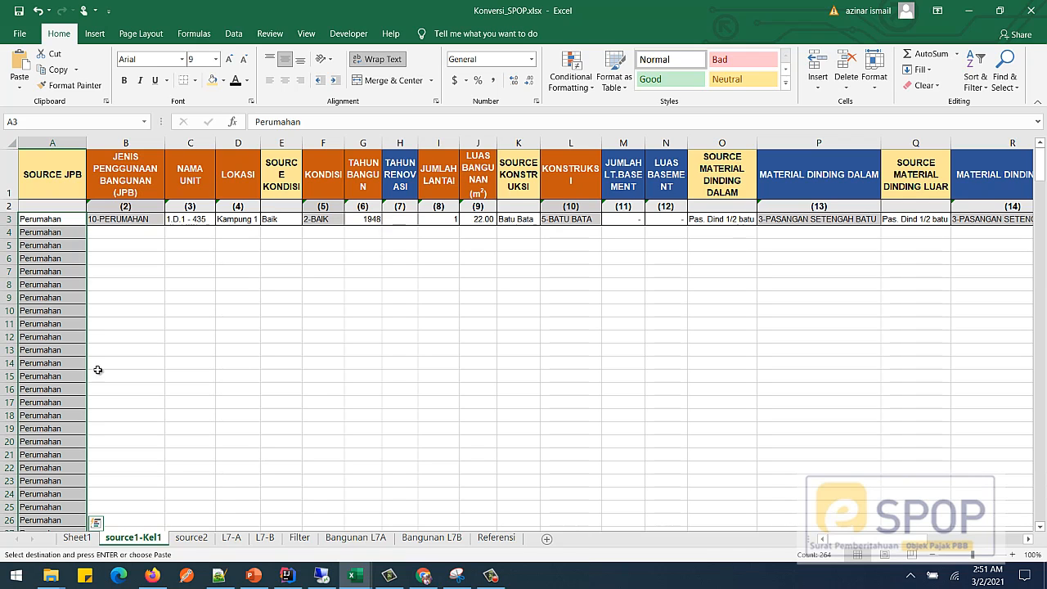
scroll(52, 350, "down", 20)
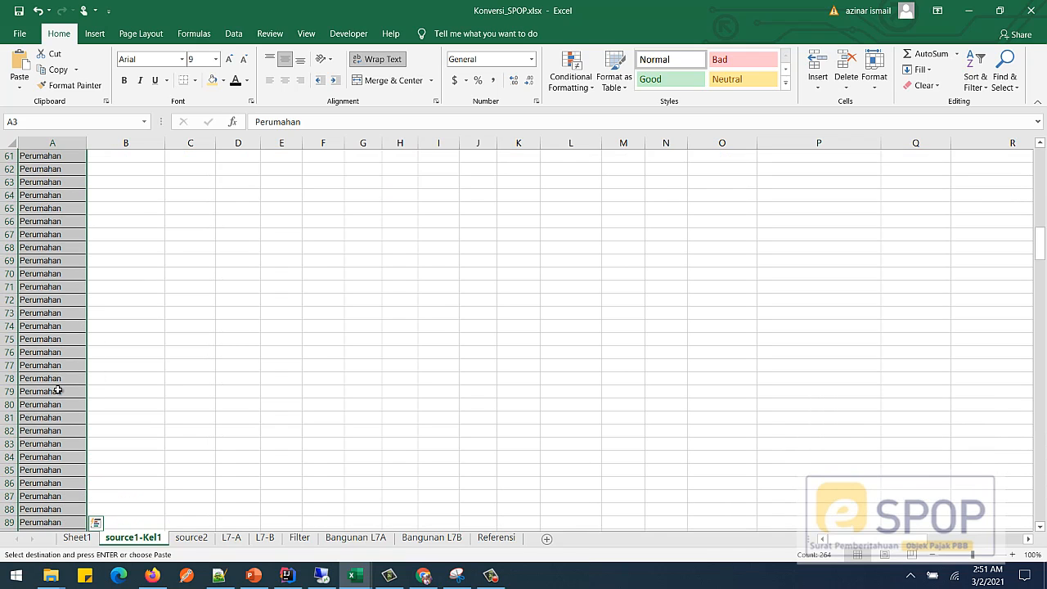
scroll(58, 391, "down", 20)
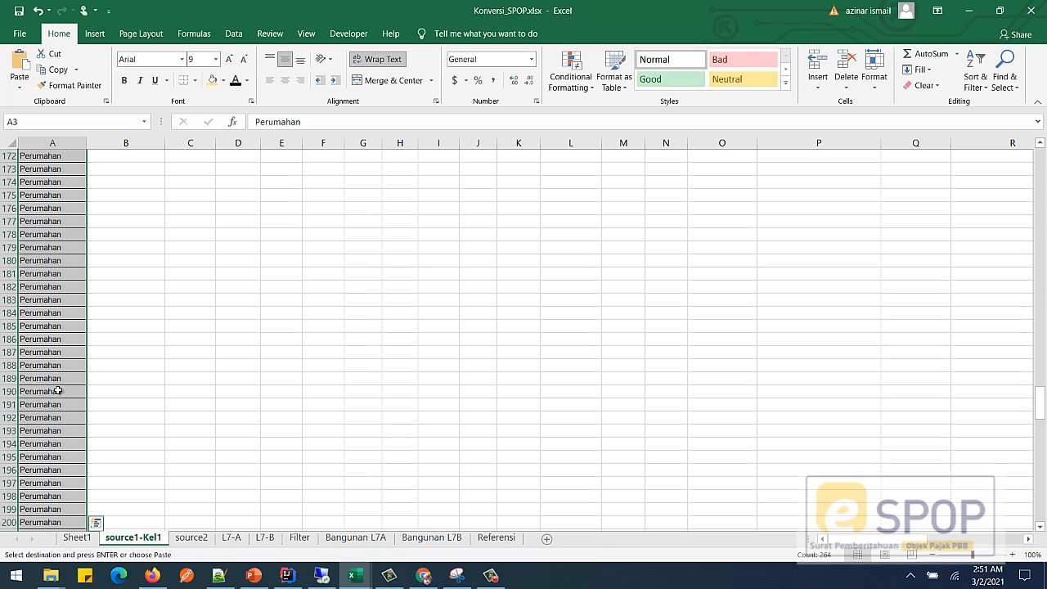
scroll(58, 390, "down", 14)
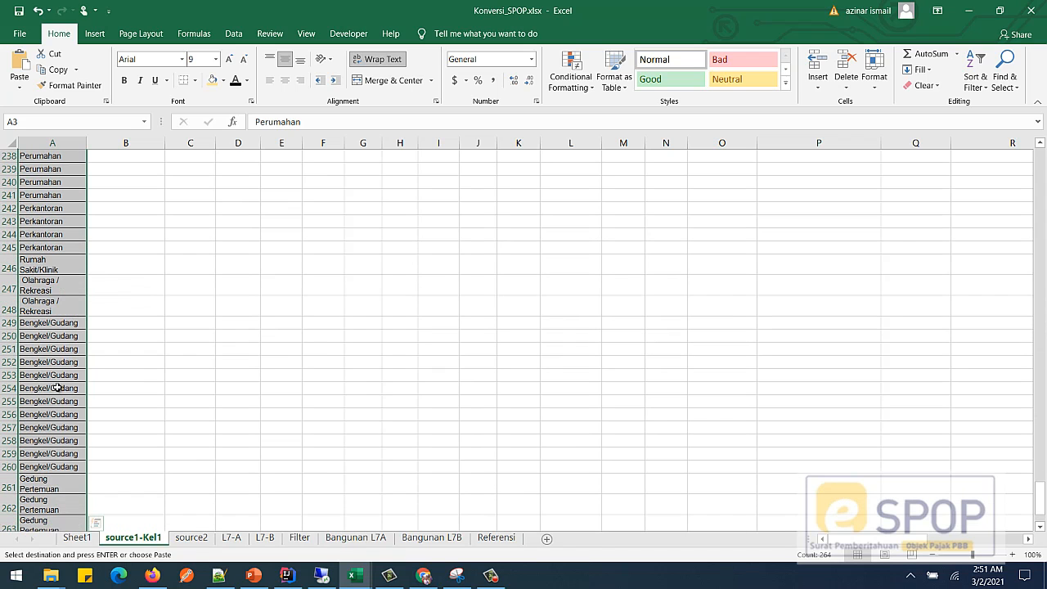
scroll(52, 466, "down", 2)
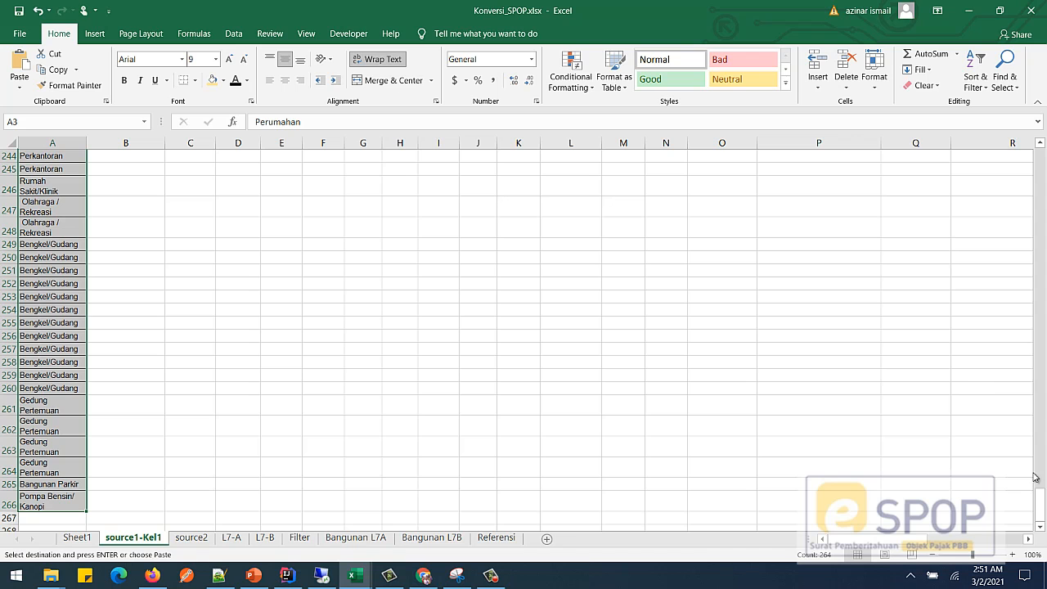
left_click_drag(1043, 495, 1043, 164)
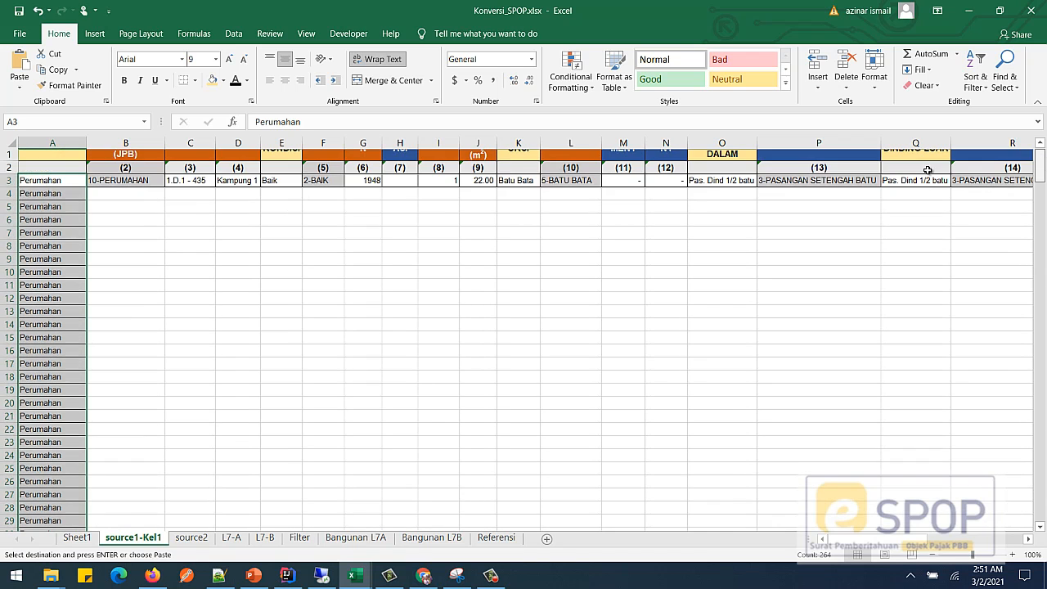
Examine the lookup formula in B3 that converts the SOURCE JPB entry in A3 into a building use code
left_click(121, 208)
scroll(121, 208, "up", 1)
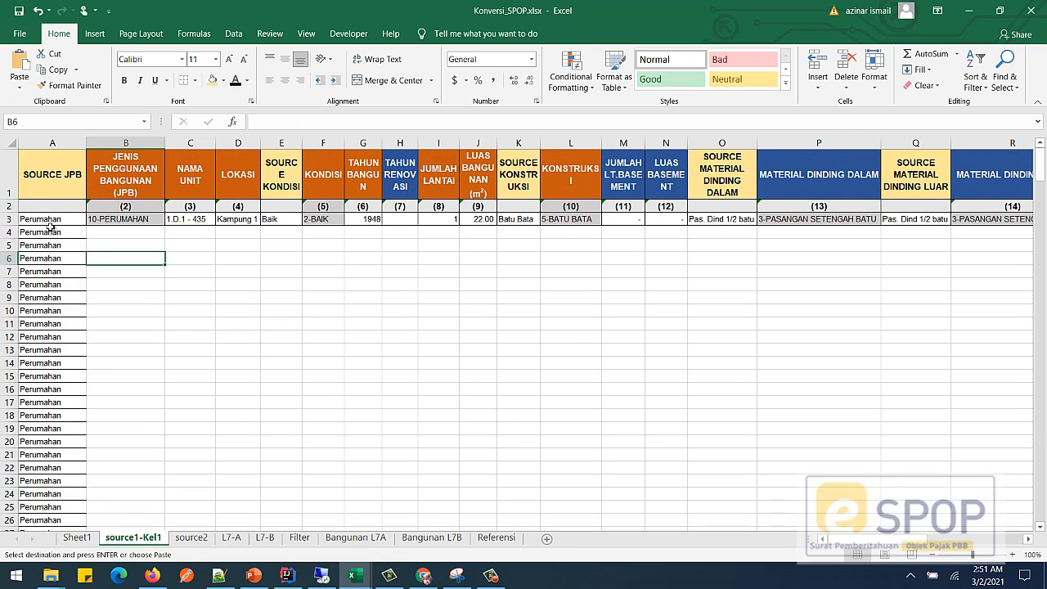
left_click(115, 219)
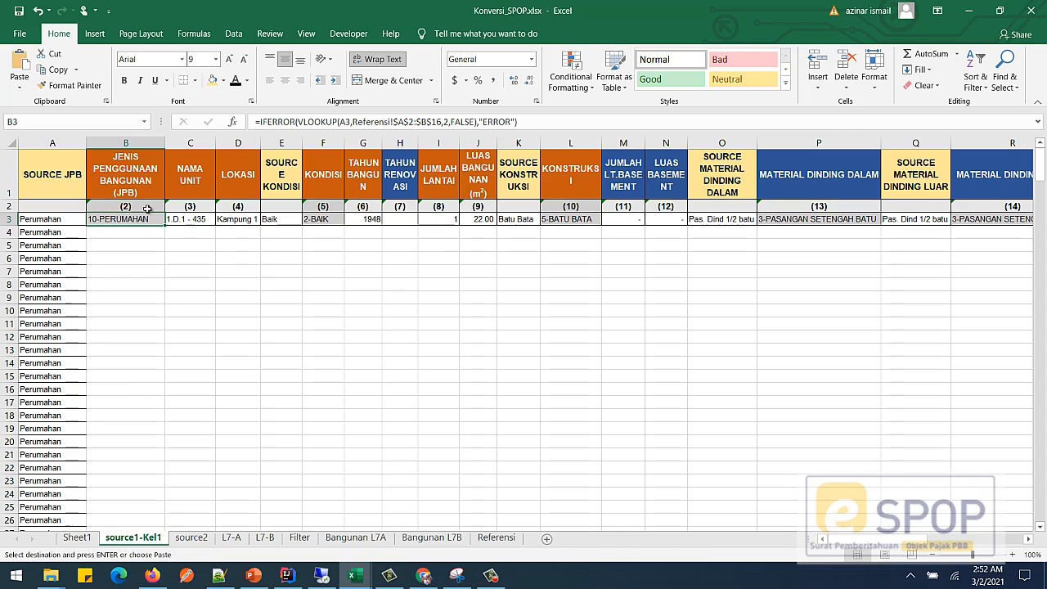
left_click(41, 219)
left_click(123, 218)
double_click(166, 226)
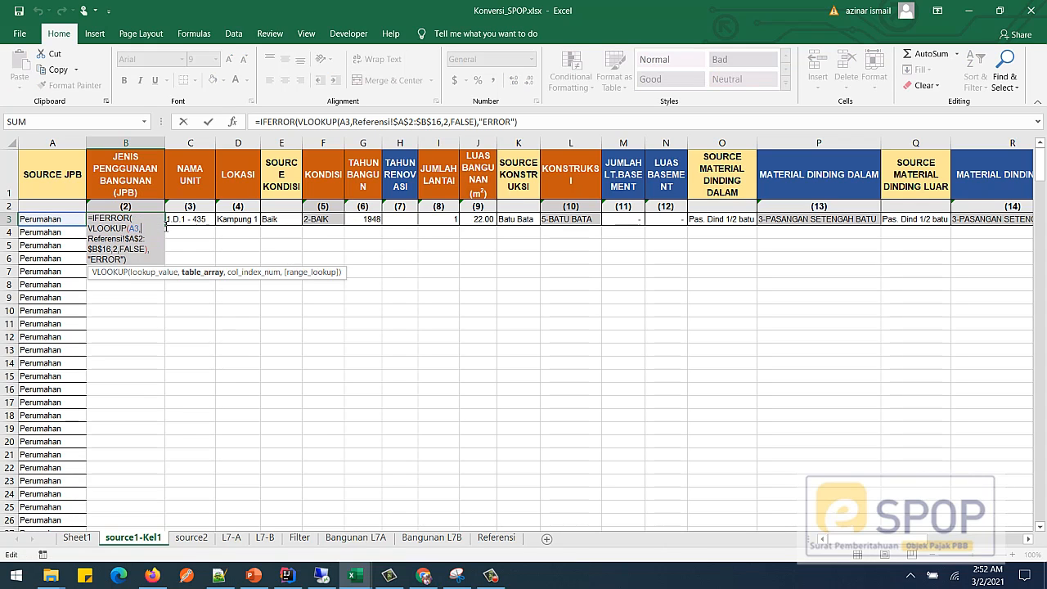
key("Escape")
left_click(140, 259)
Copy the lookup formula in B3 of source1-Kel1 down the JPB column to B4:B266
left_click(127, 221)
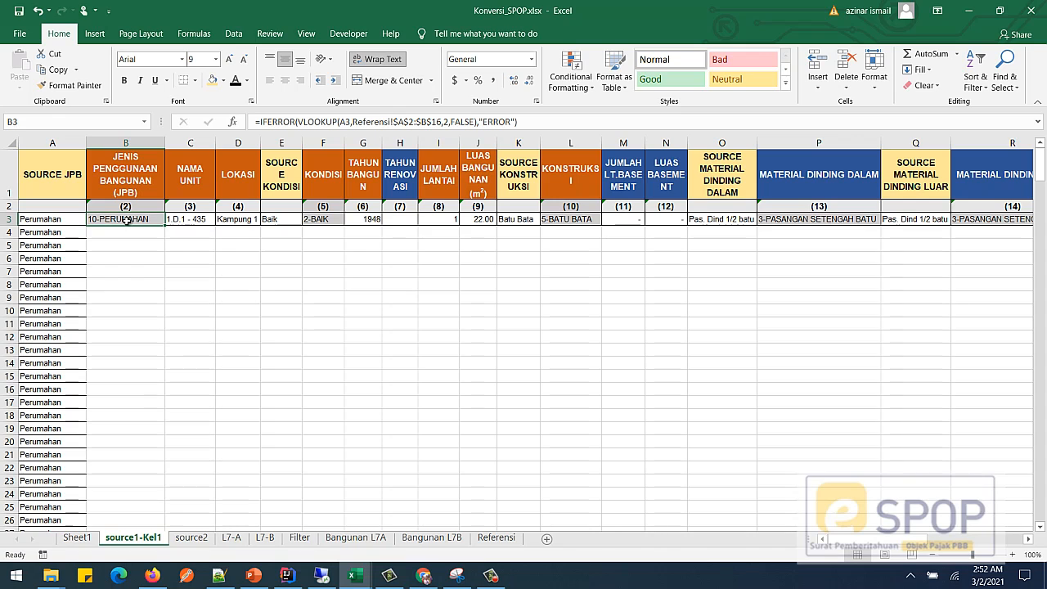
key("ctrl+c")
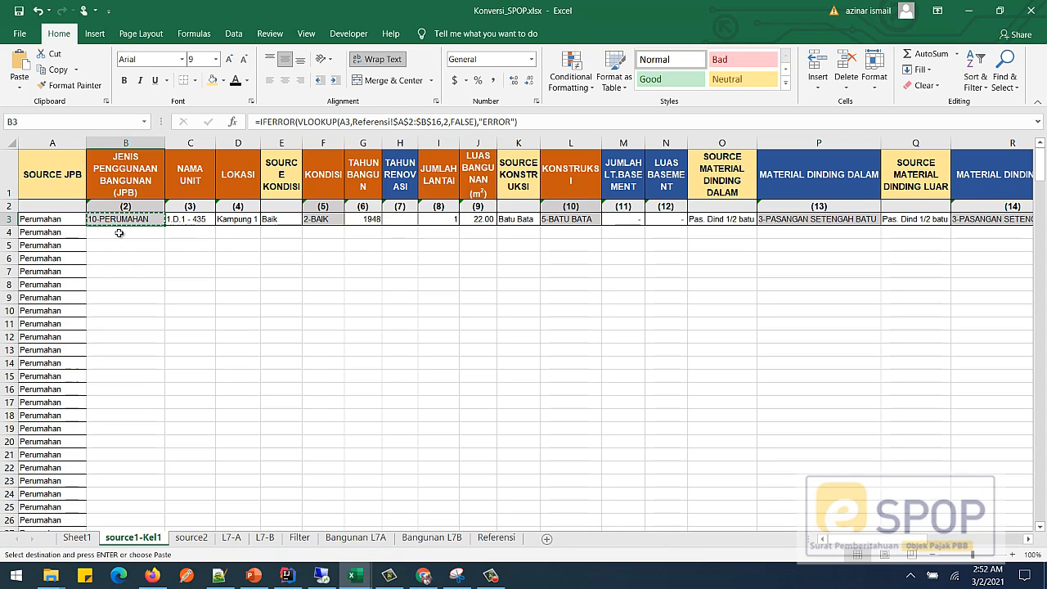
left_click(119, 233)
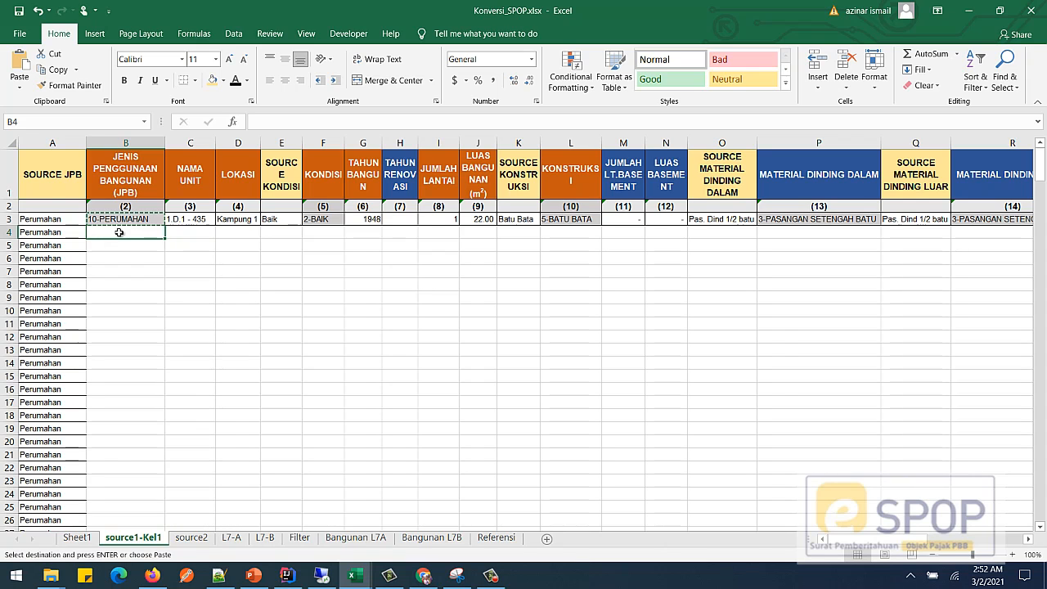
key("ctrl+shift+Down")
key("ctrl+shift+Up")
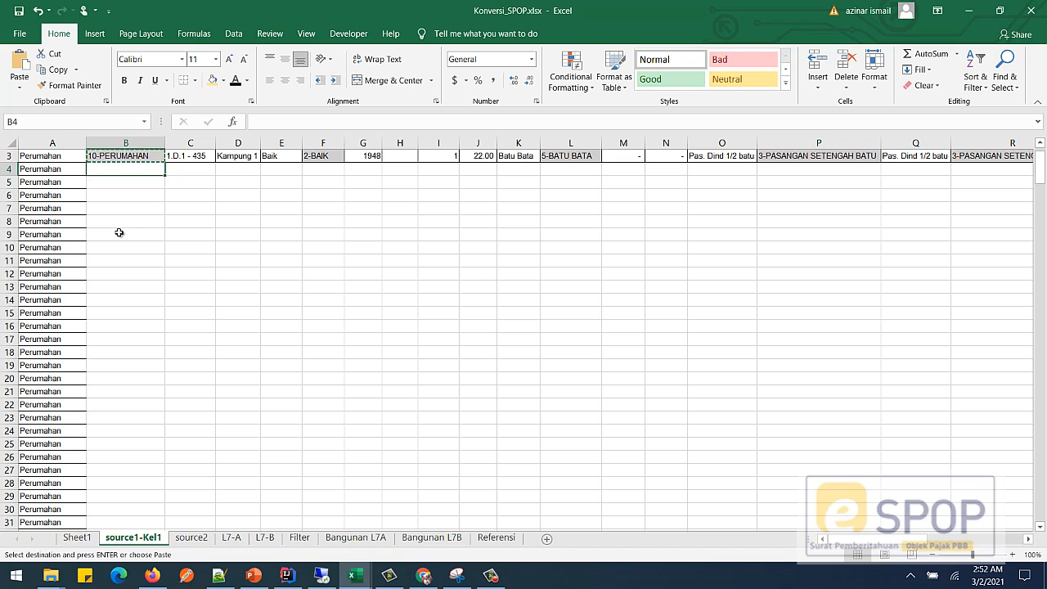
key("shift+Down")
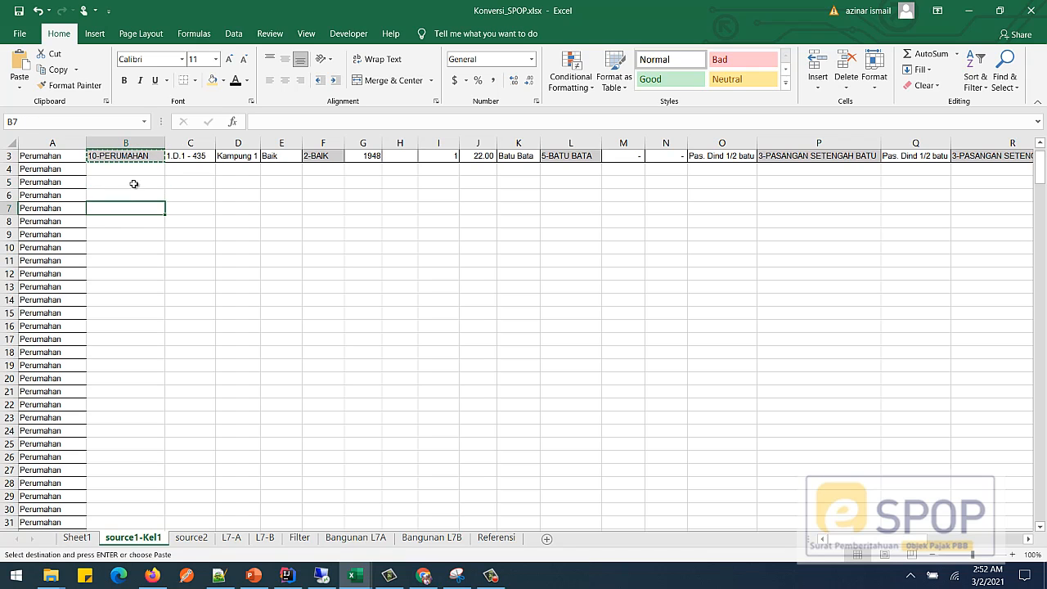
left_click(133, 172)
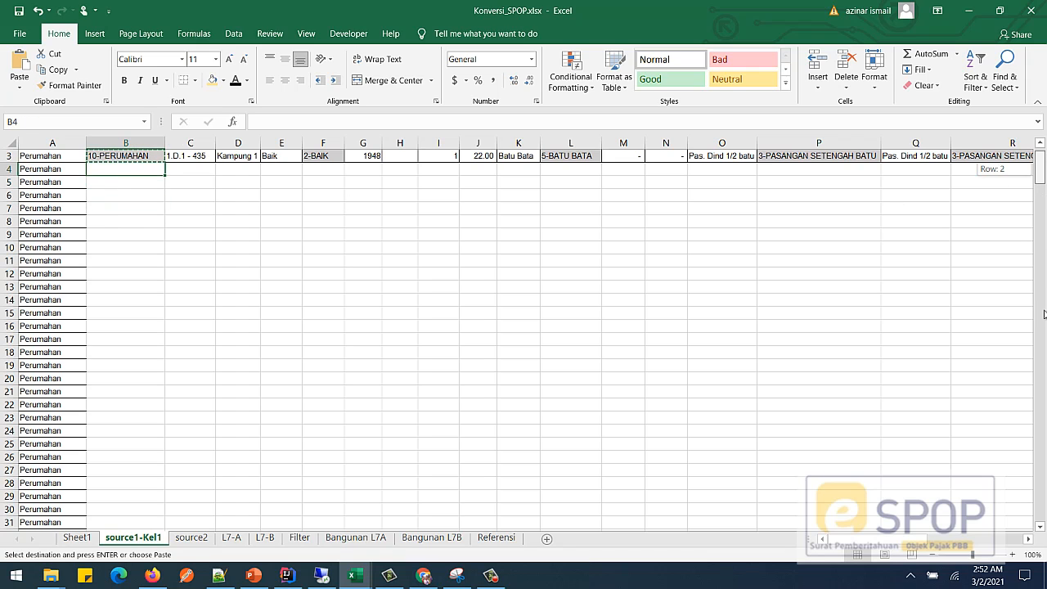
left_click_drag(1044, 314, 1042, 511)
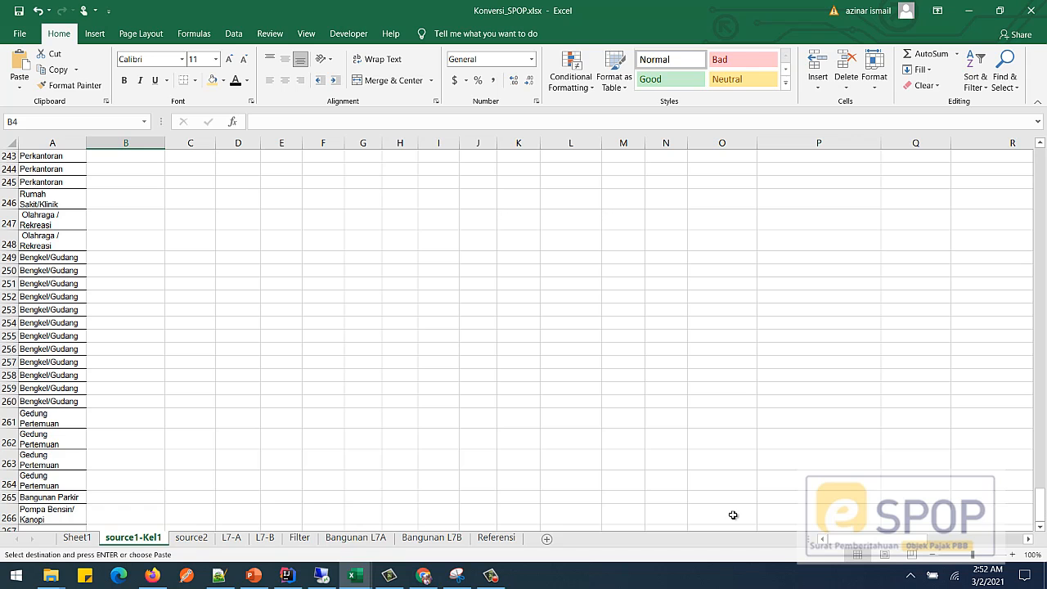
left_click(110, 517, "shift")
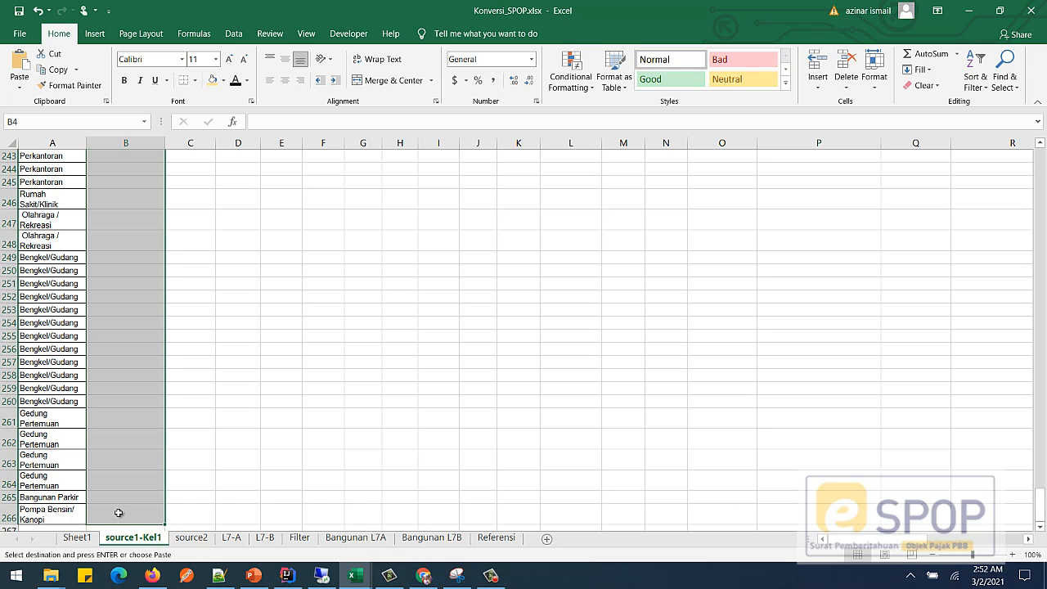
key("ctrl+v")
Check the converted codes in column B against the SOURCE JPB entries, from the Perumahan rows down to Rumah Sakit/Klinik in row 246
scroll(140, 343, "down", 17)
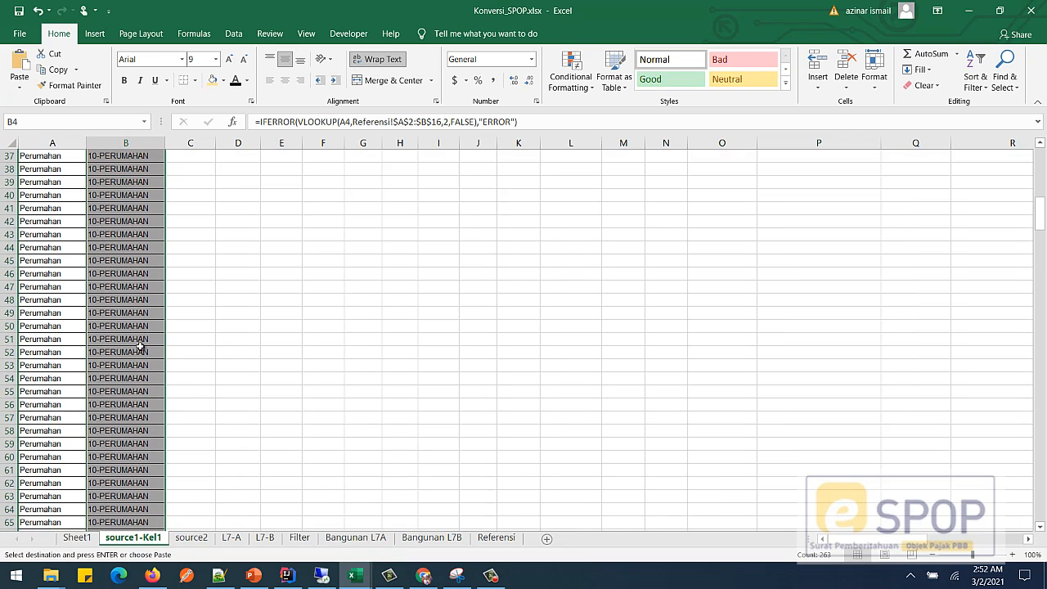
left_click(135, 352)
scroll(135, 352, "down", 20)
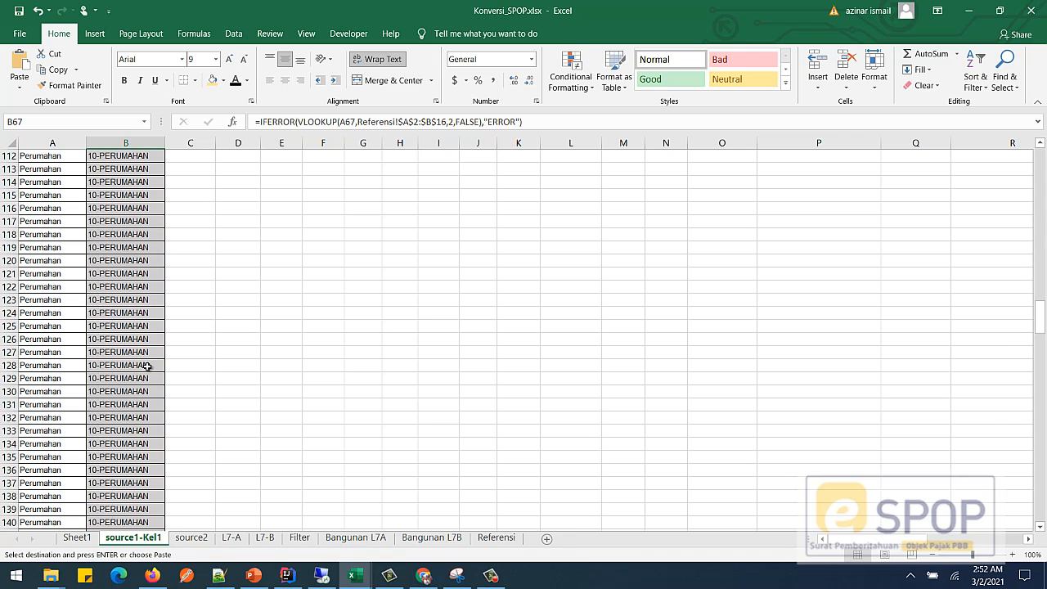
scroll(140, 378, "down", 20)
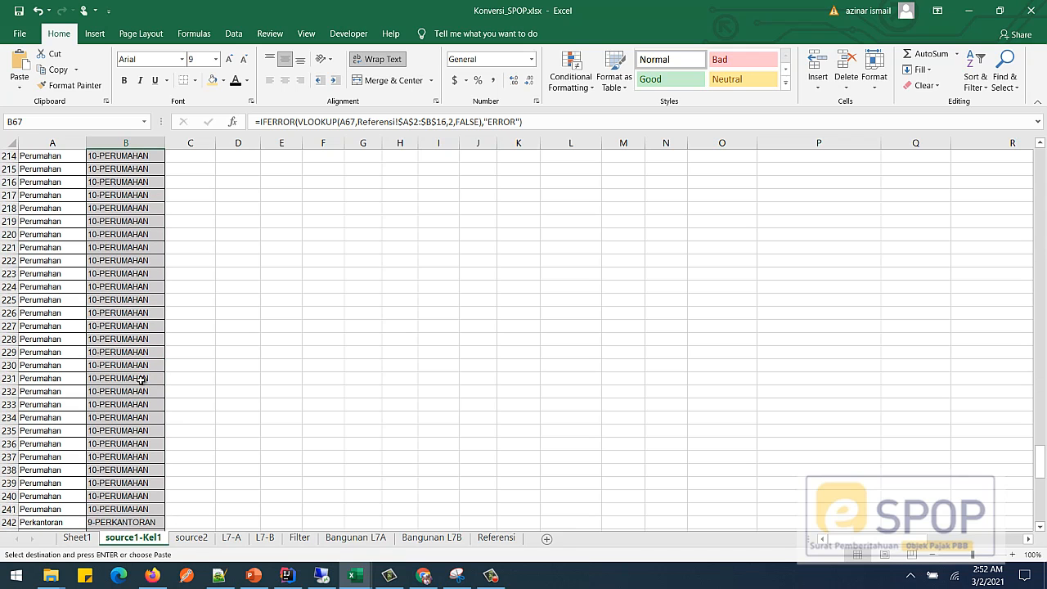
left_click(47, 289)
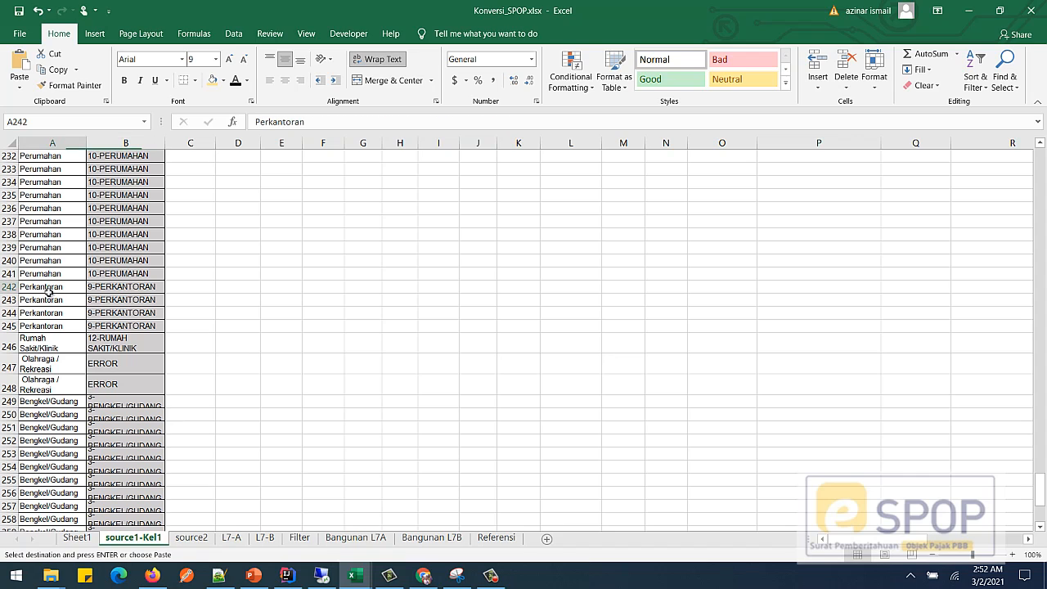
left_click(137, 287)
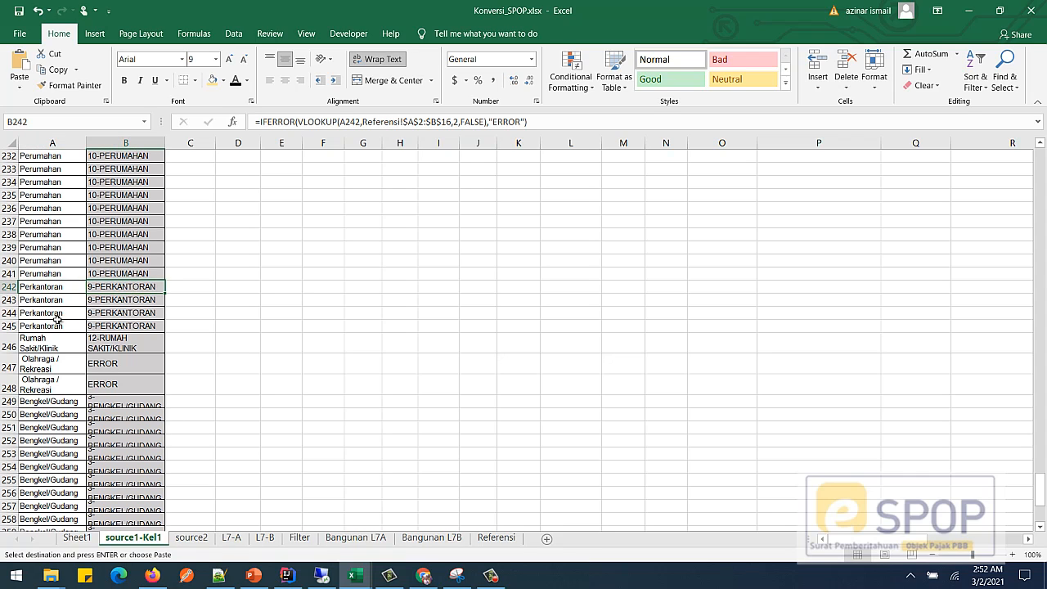
left_click(53, 347)
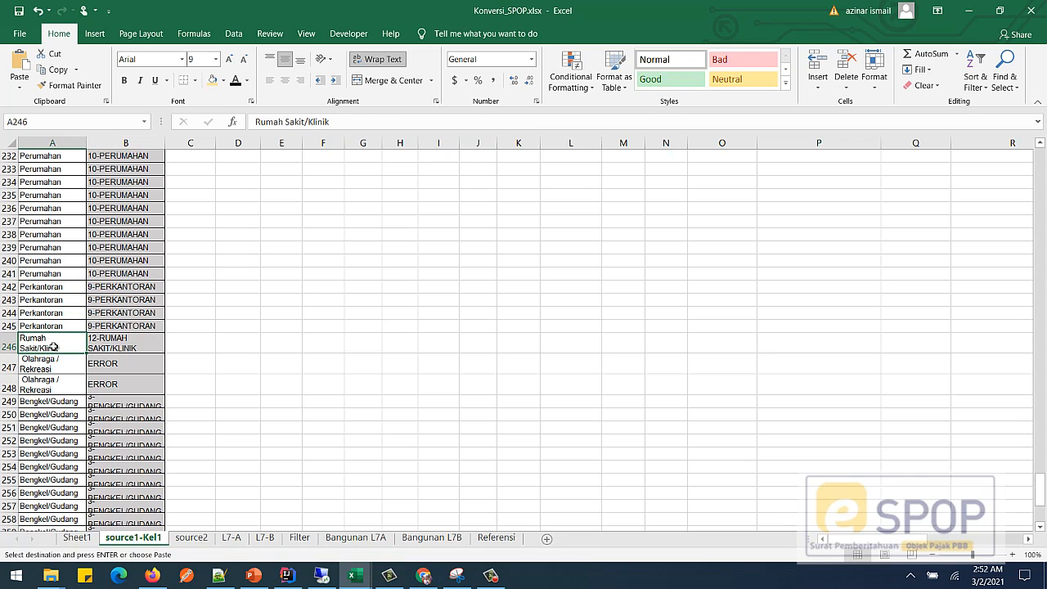
left_click(119, 345)
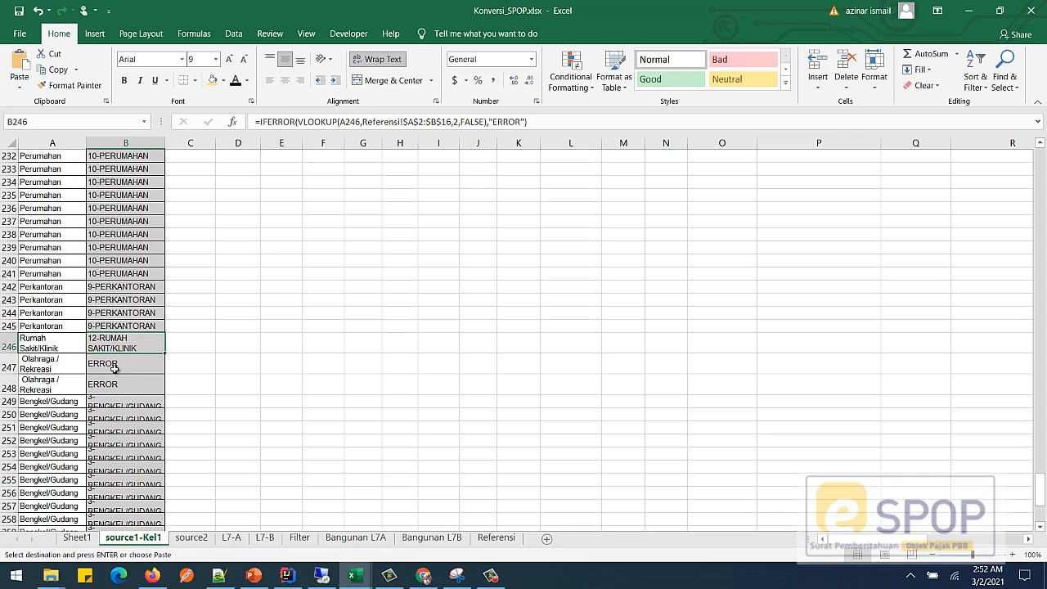
Compare the Olahraga / Rekreasi entries in A247:A248 with the spelling of that name in the NAMA JPB1 list of the Referensi sheet
left_click(111, 371)
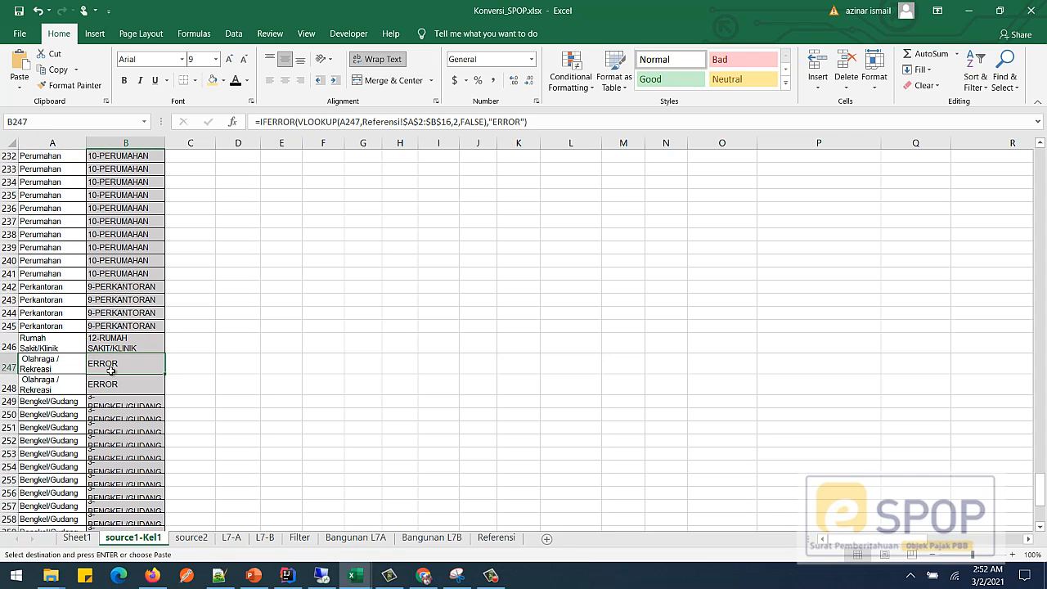
left_click(29, 366)
left_click(64, 387)
left_click(119, 386)
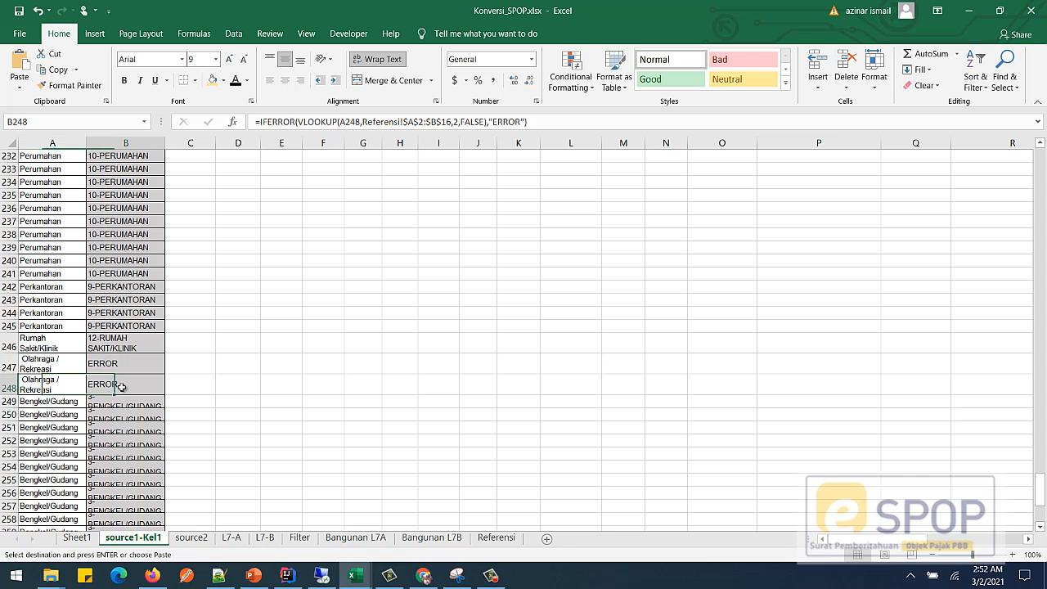
left_click(105, 366)
left_click(37, 366)
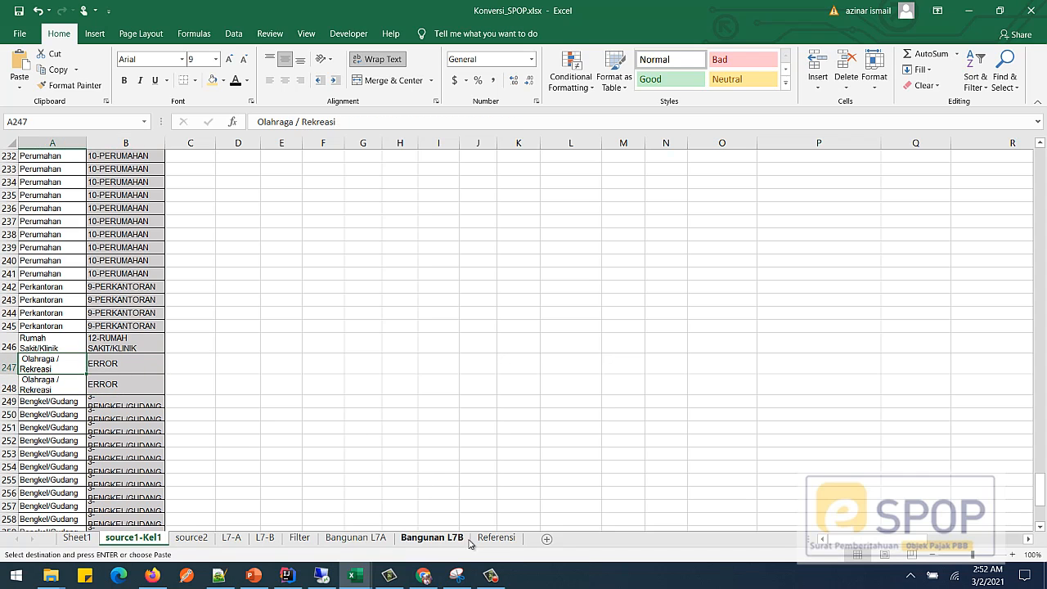
left_click(496, 539)
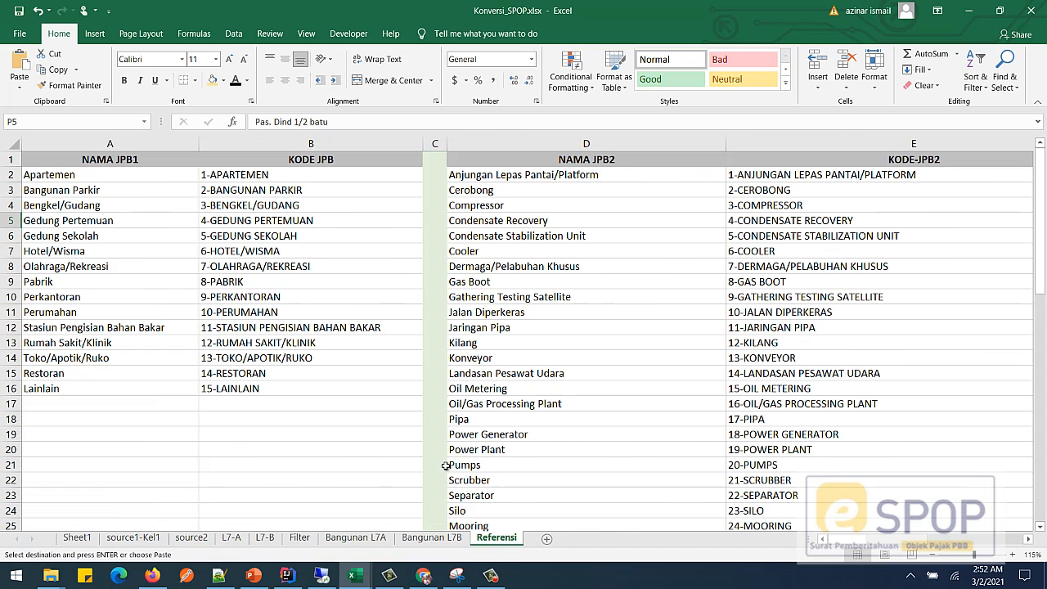
left_click(91, 267)
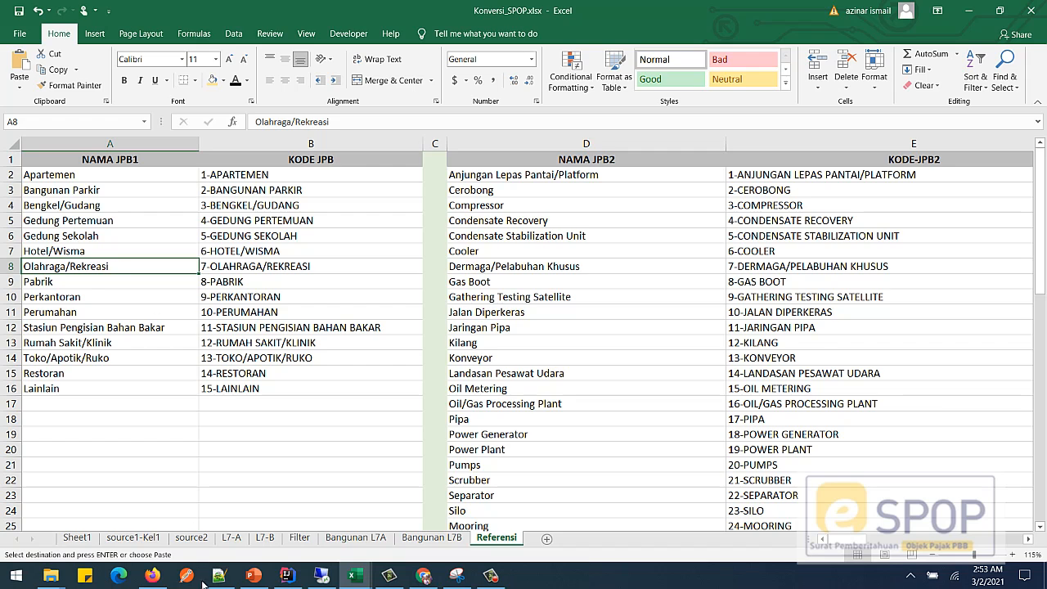
Return to source1-Kel1 and remove the extra spaces in A247 so the entry reads Olahraga/Rekreasi, and check its code in B247
left_click(78, 539)
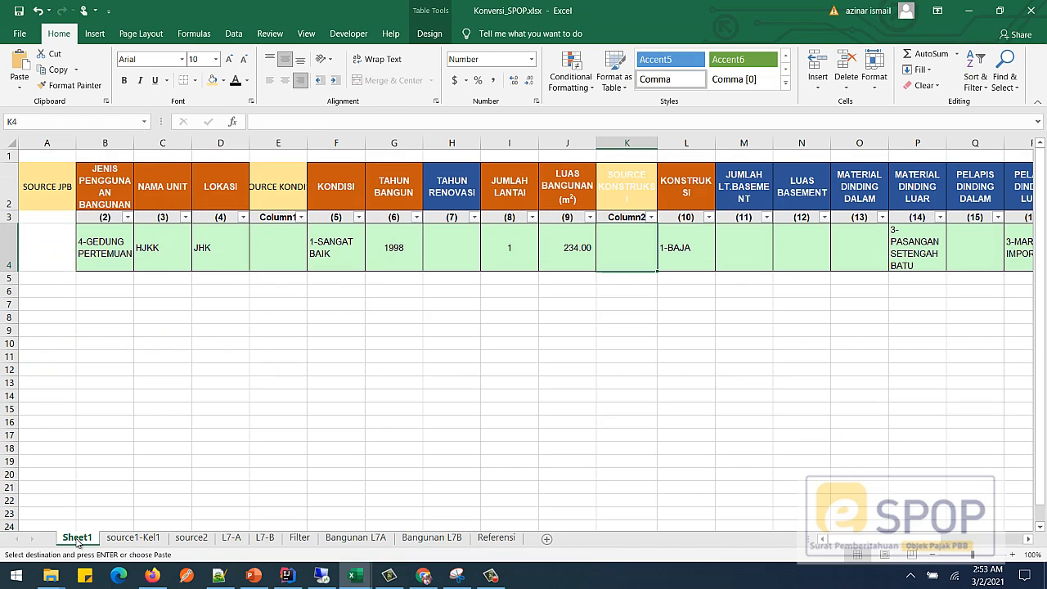
left_click(126, 538)
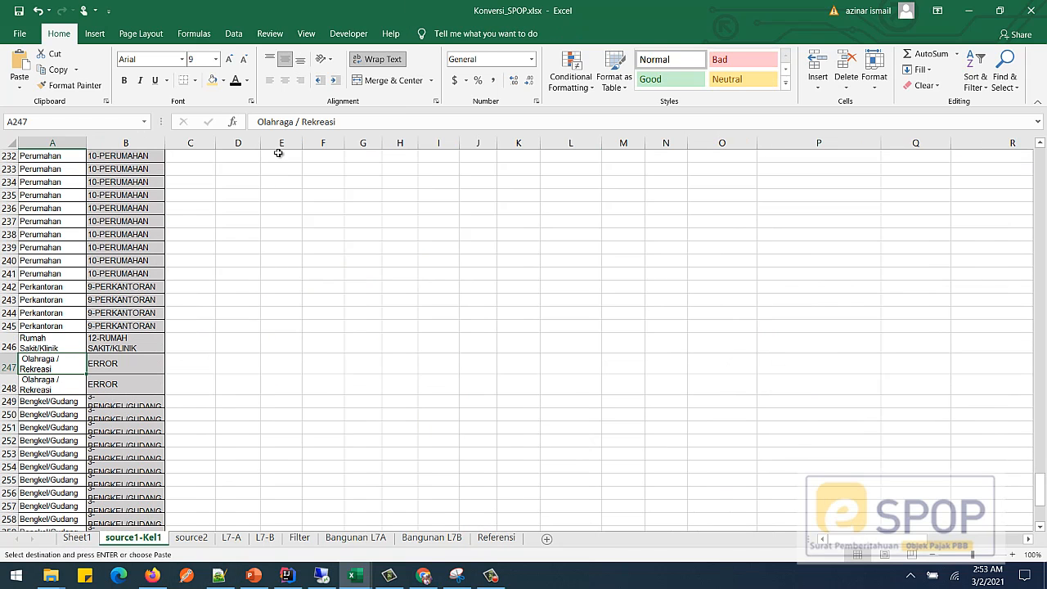
left_click(260, 121)
key("BackSpace")
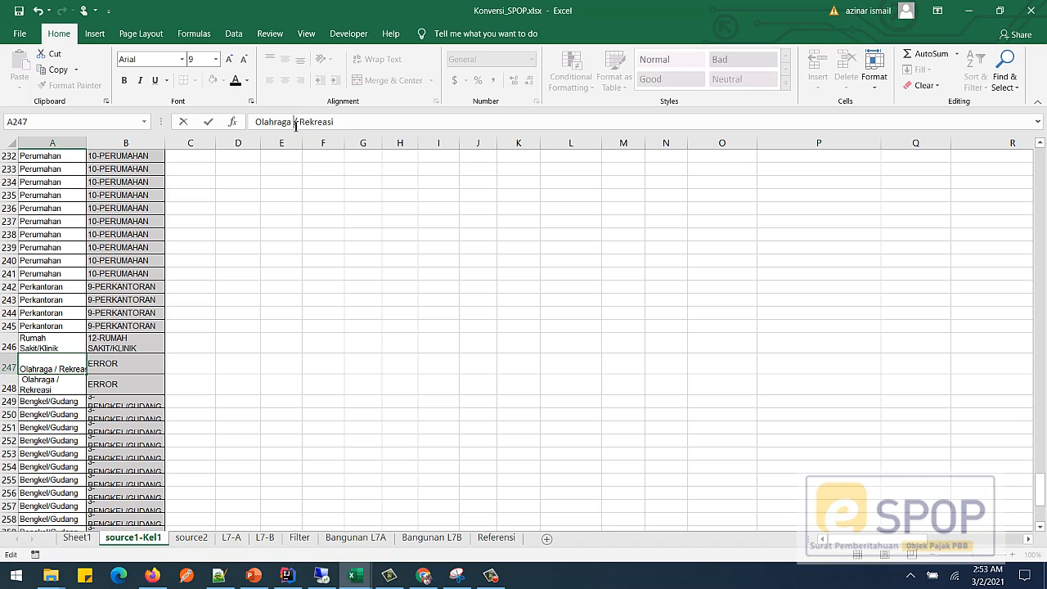
key("BackSpace")
key("BackSpace")
key("Return")
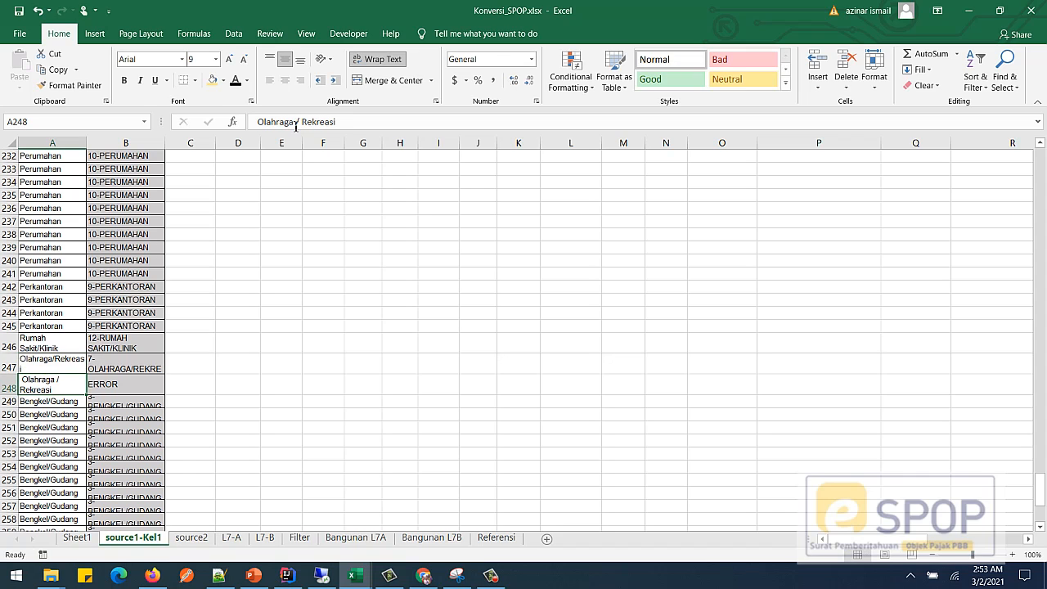
left_click(130, 365)
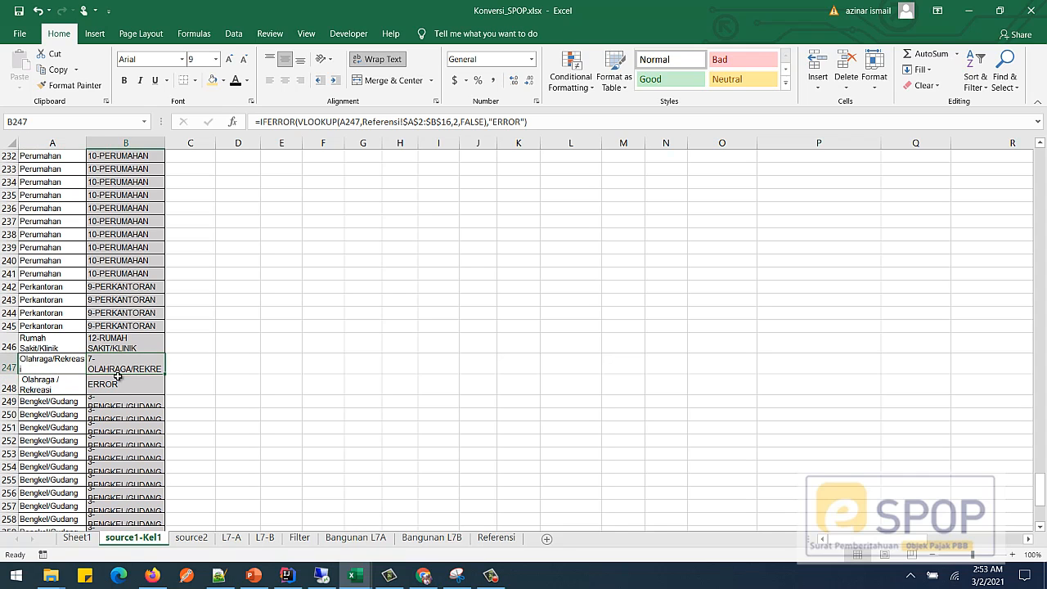
Remove the extra spaces in A248 so it reads Olahraga/Rekreasi, and check its code in B248
left_click(55, 387)
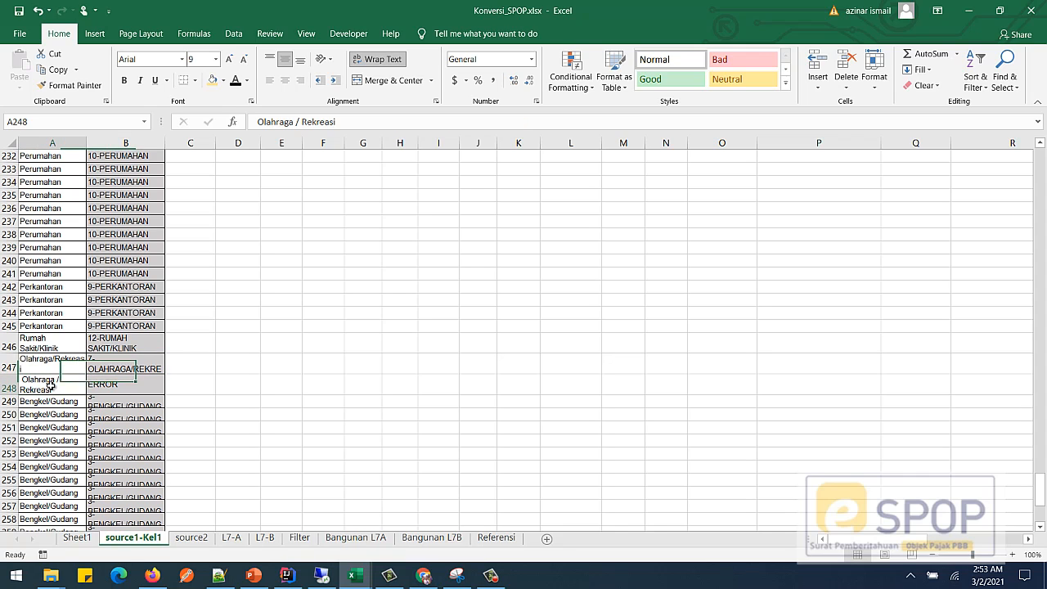
left_click(260, 121)
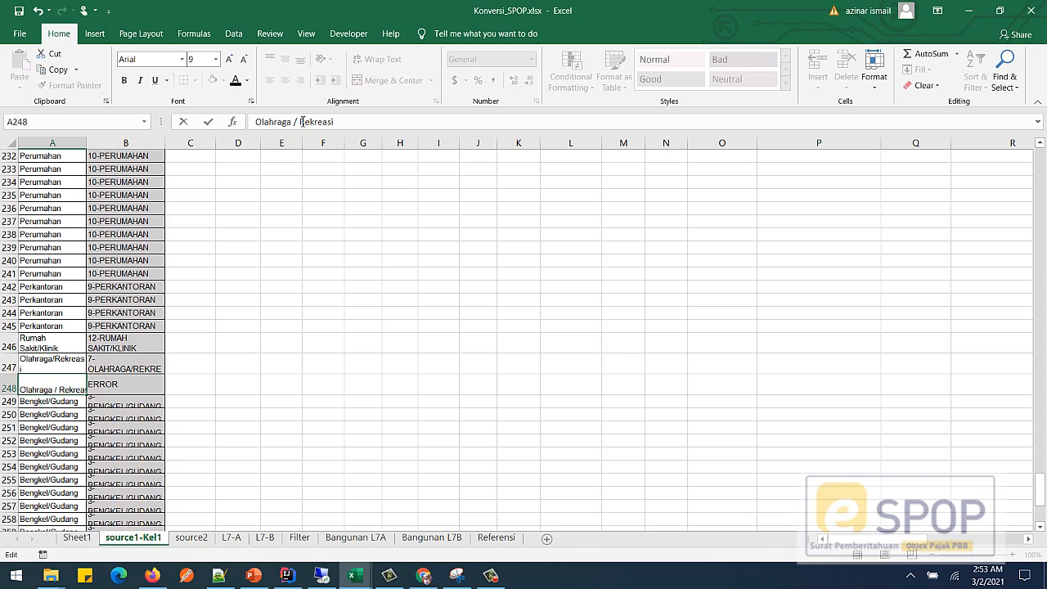
key("BackSpace")
key("BackSpace")
left_click(333, 250)
left_click(125, 384)
Check the Pompa Bensin/ Kanopi entry in row 266 and copy the matching name Stasiun Pengisian Bahan Bakar from A12 of the Referensi sheet
scroll(132, 398, "down", 6)
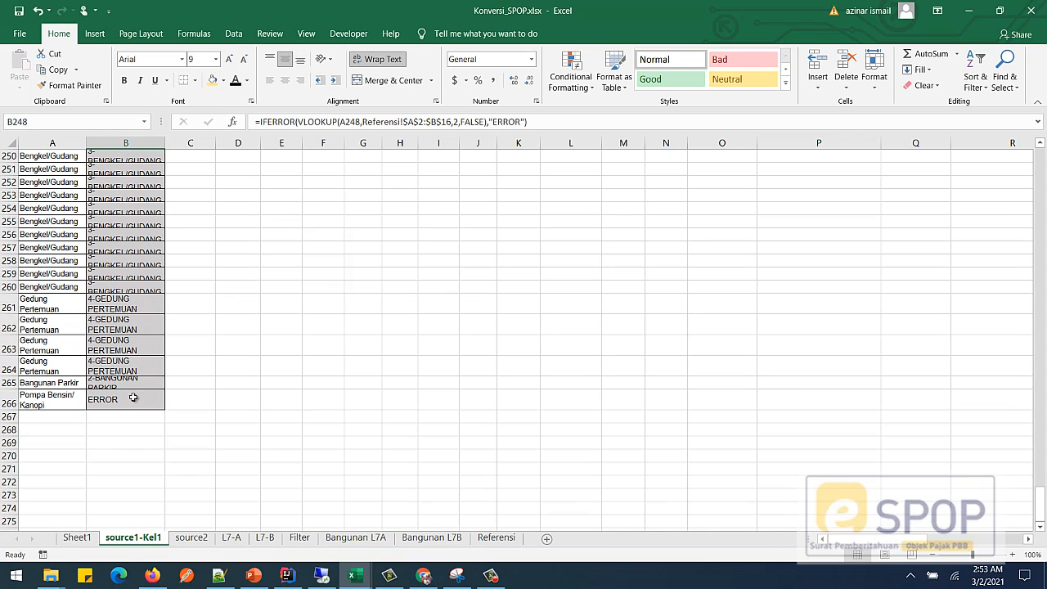
left_click(133, 405)
left_click(54, 402)
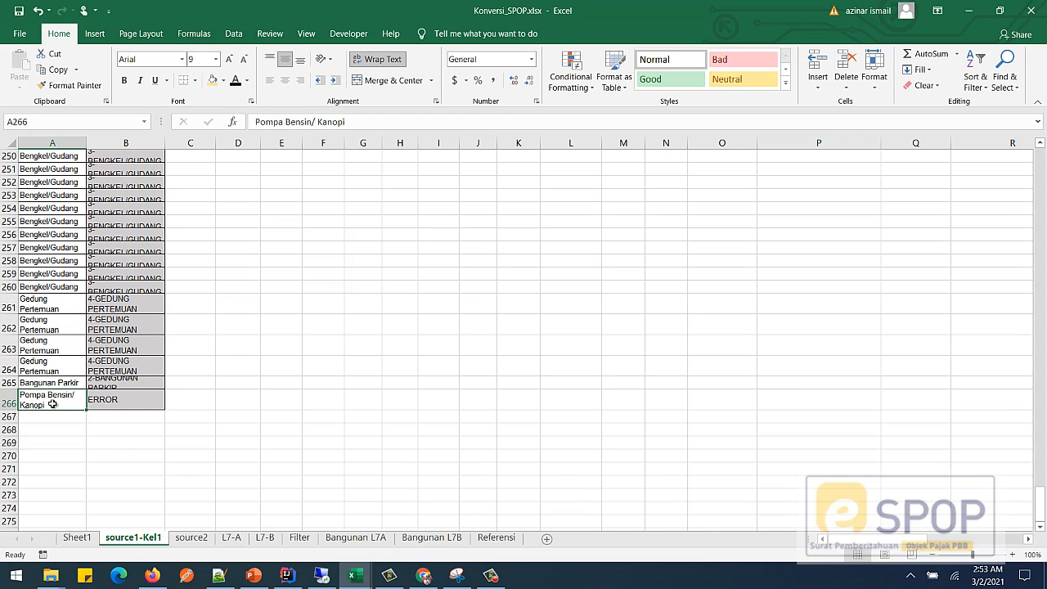
left_click(484, 539)
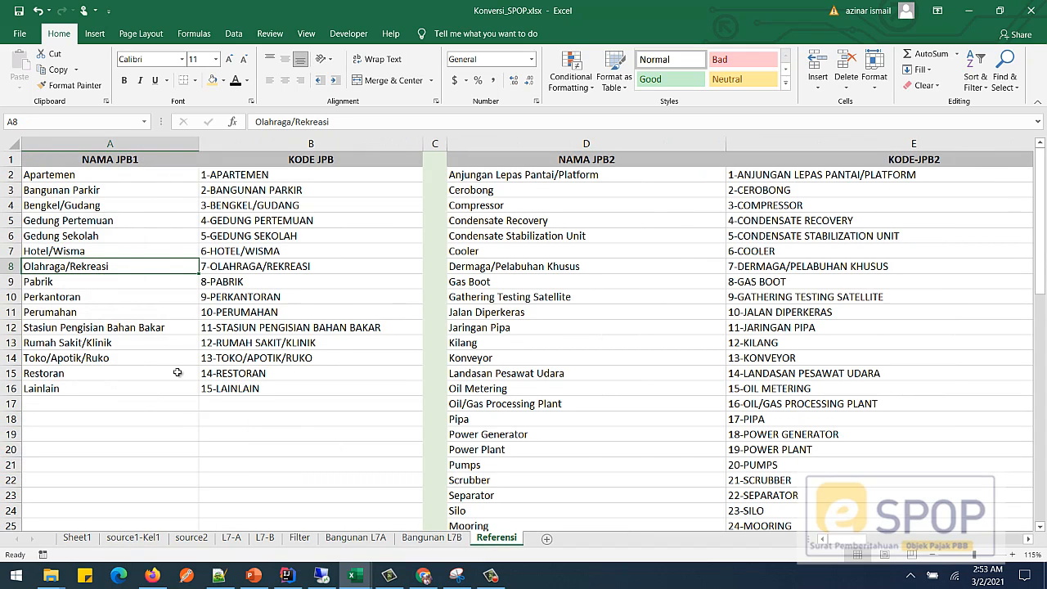
left_click(82, 327)
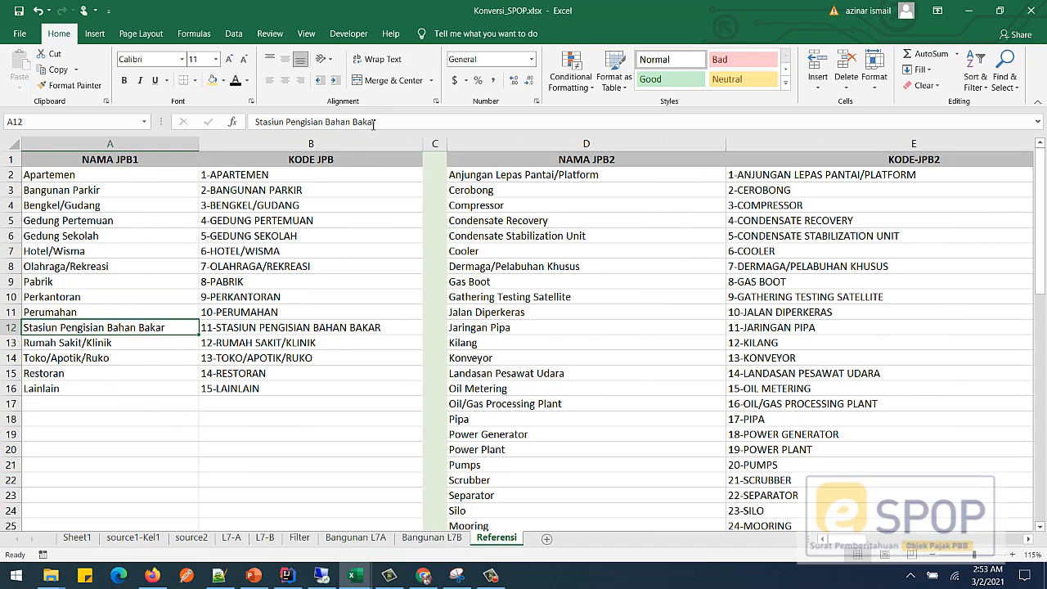
left_click_drag(376, 121, 258, 121)
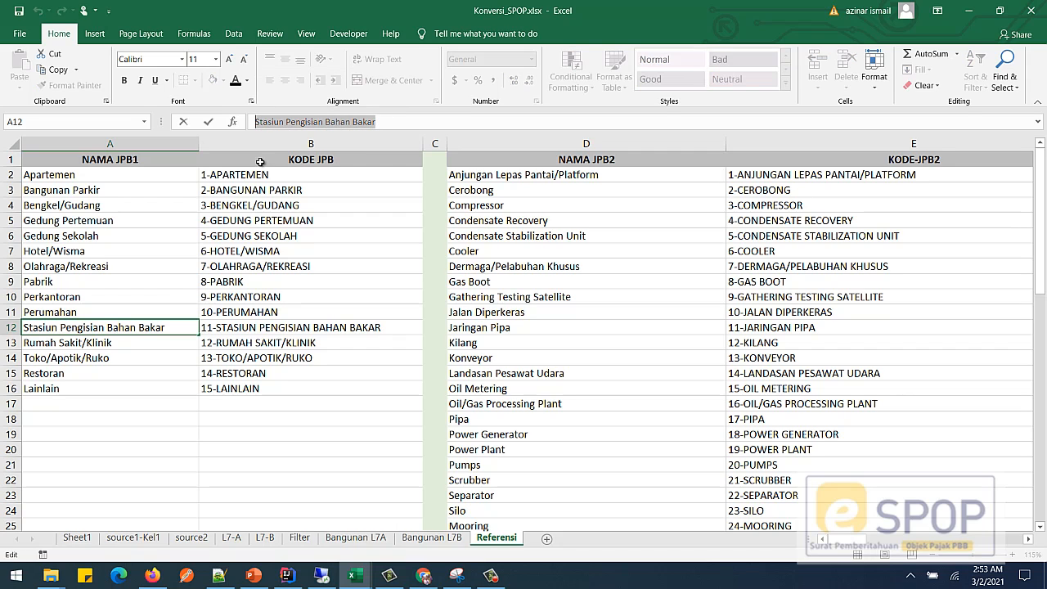
key("ctrl+c")
Replace the text in A266 of source1-Kel1 with the copied name Stasiun Pengisian Bahan Bakar
left_click(132, 537)
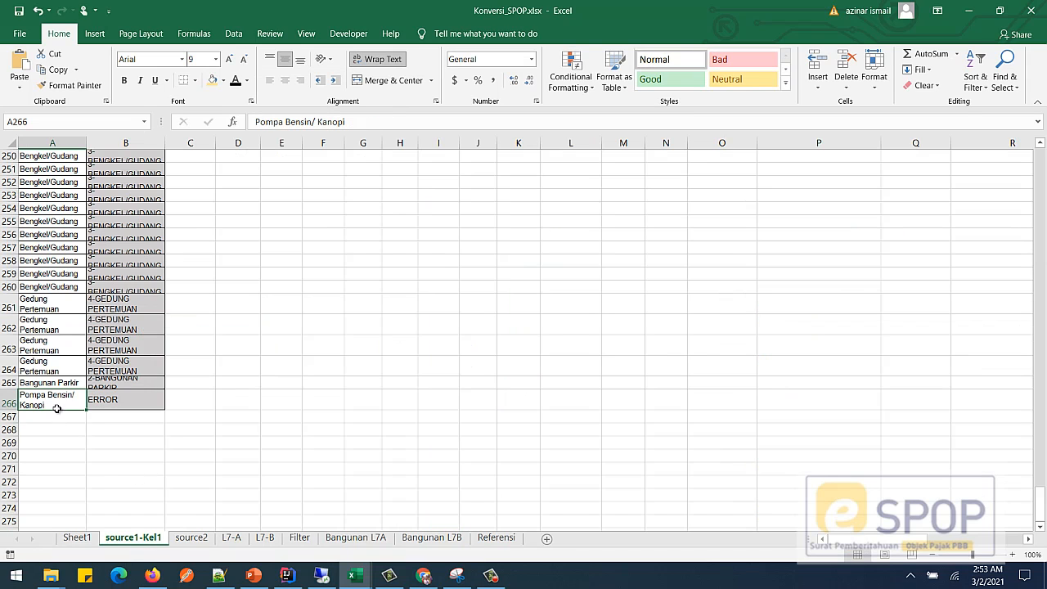
left_click(281, 122)
left_click_drag(352, 122, 251, 122)
key("ctrl+v")
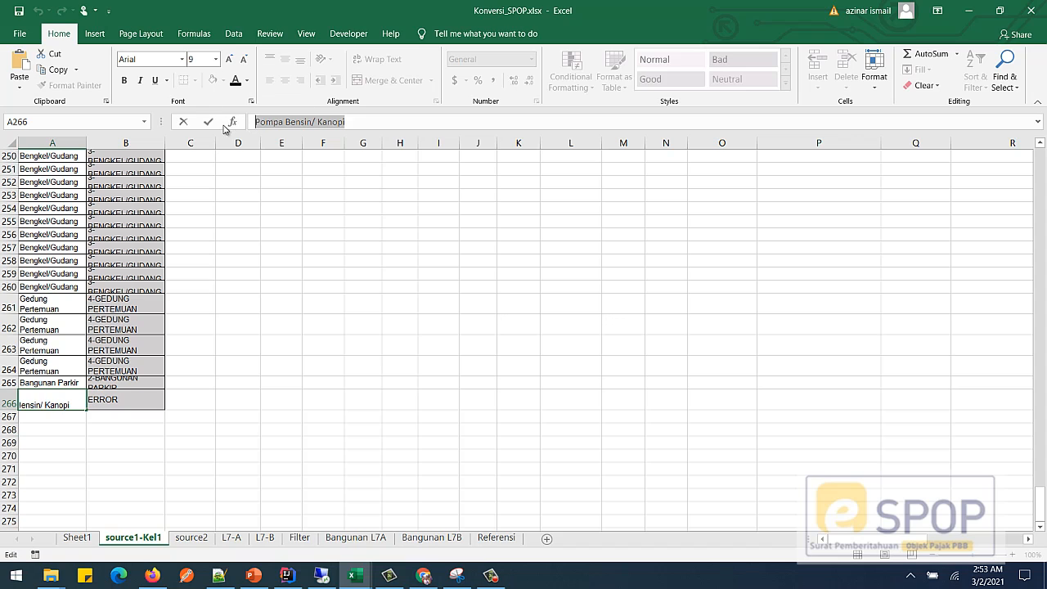
key("Return")
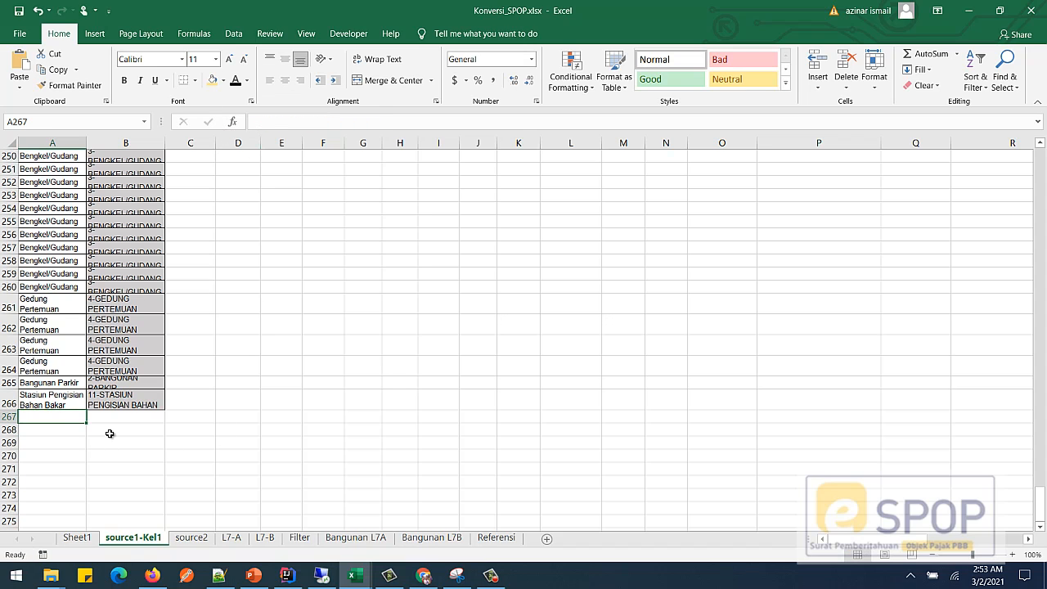
Check the lookup formula in B266 and slightly widen the Jenis Penggunaan Bangunan (JPB) column
left_click(140, 405)
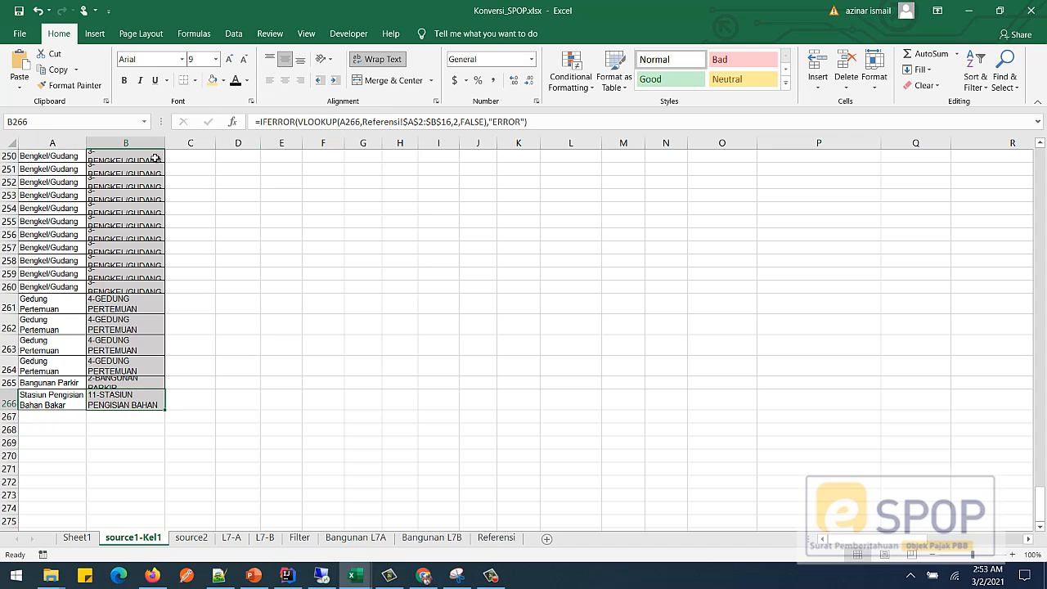
scroll(129, 253, "up", 20)
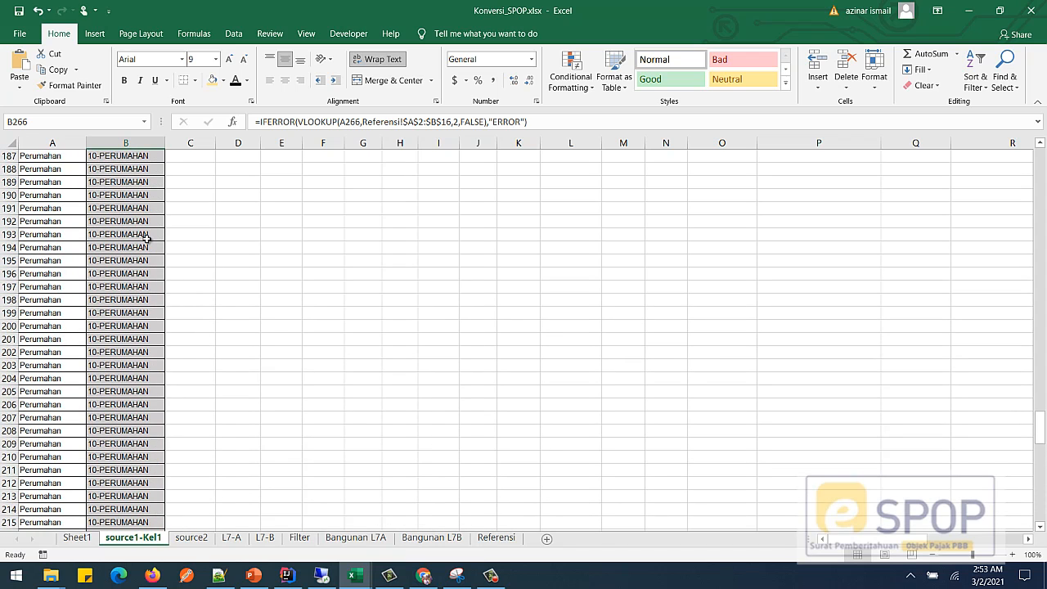
left_click_drag(1042, 388, 1041, 160)
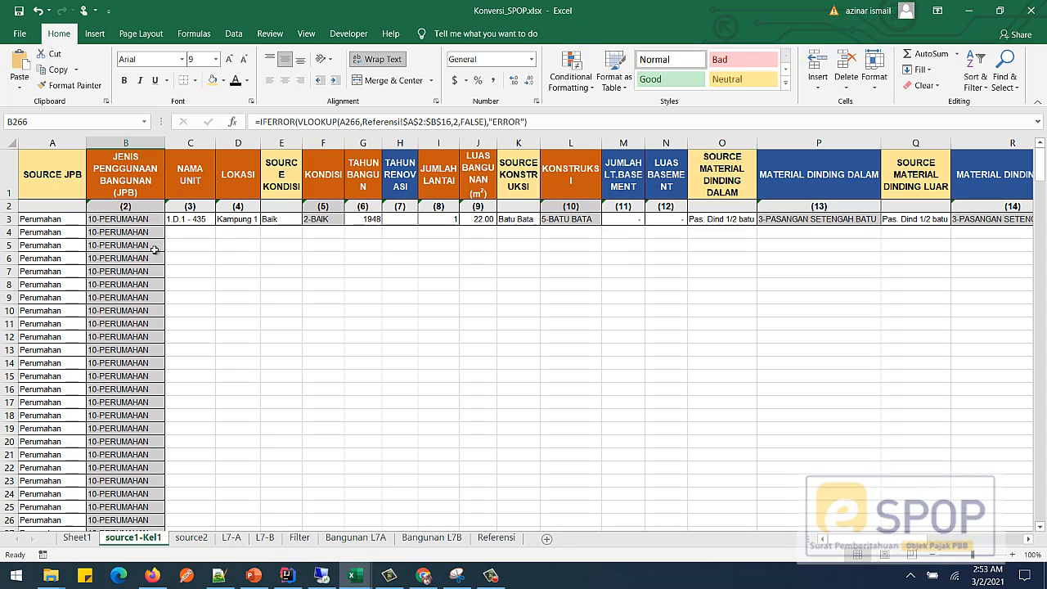
left_click_drag(165, 141, 179, 143)
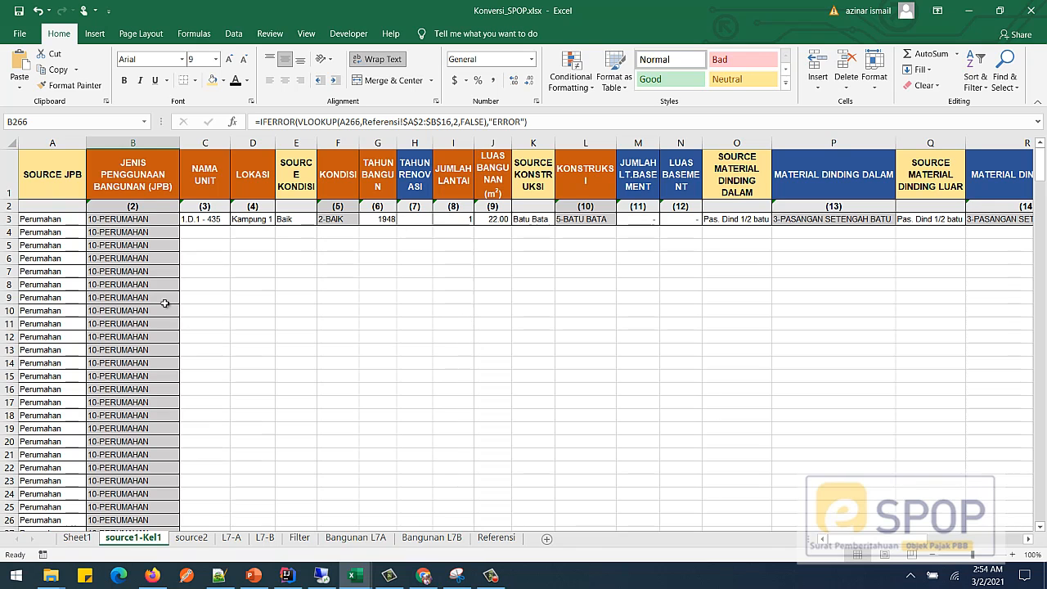
Switch to the Formulir SPOP workbook, check the building-use entries from C23 down on sheet L-7, and return to Konversi_SPOP.xlsx
left_click(42, 219)
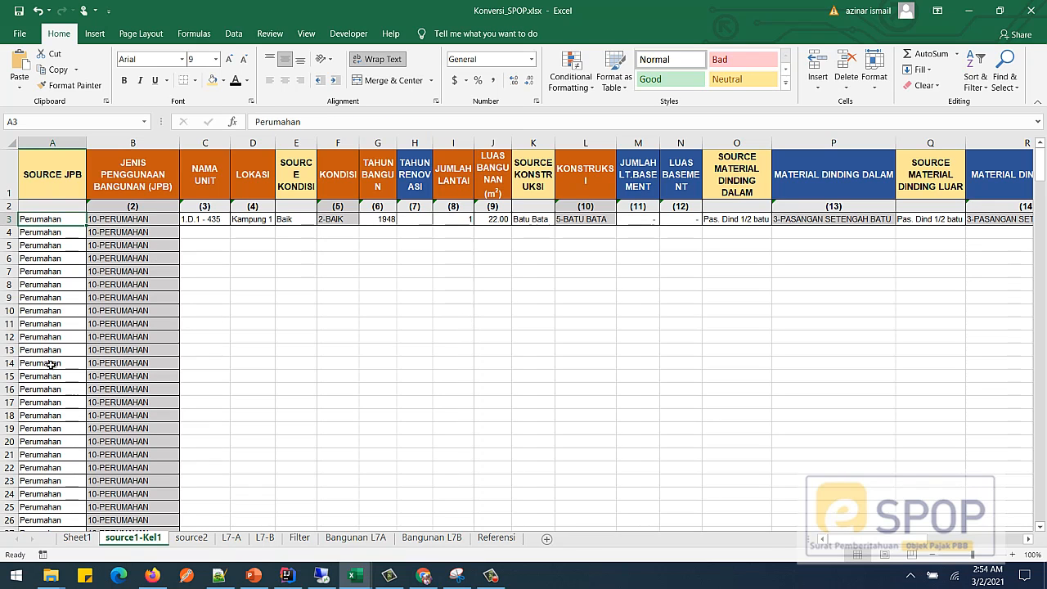
mouse_move(354, 575)
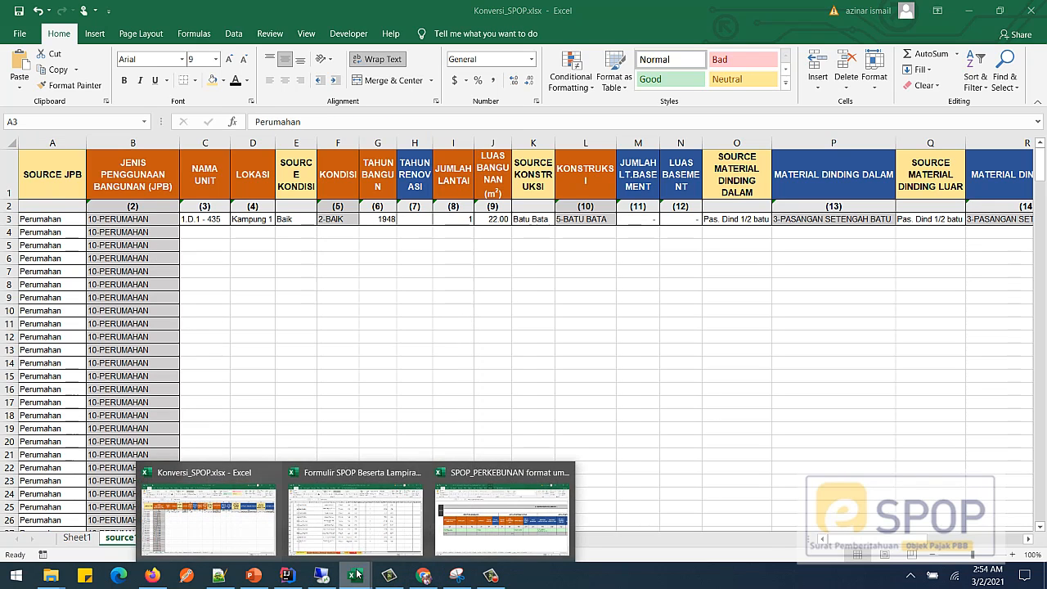
left_click(346, 513)
key("ctrl+shift+Down")
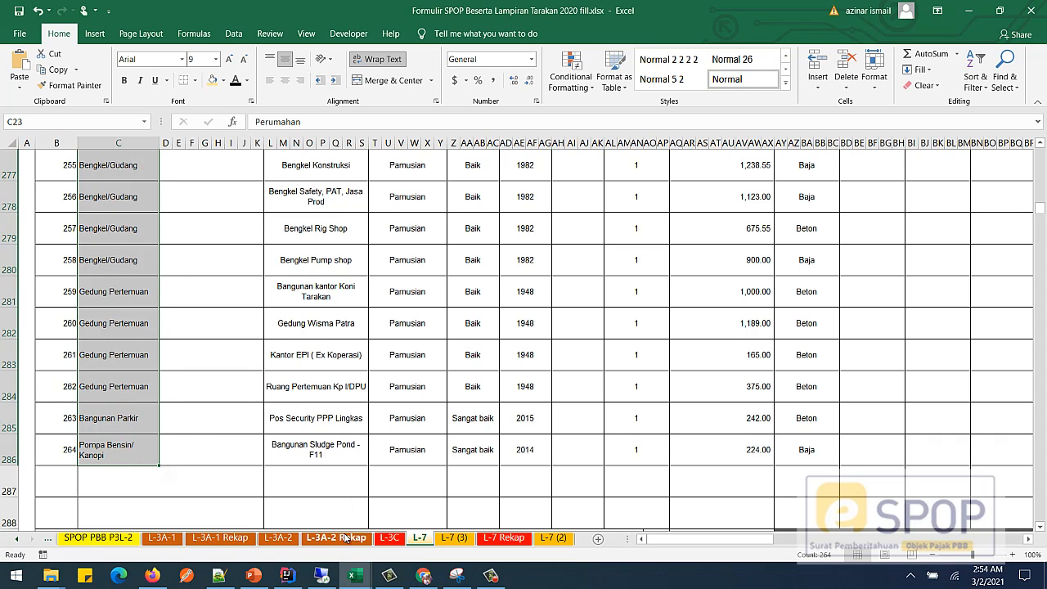
mouse_move(355, 575)
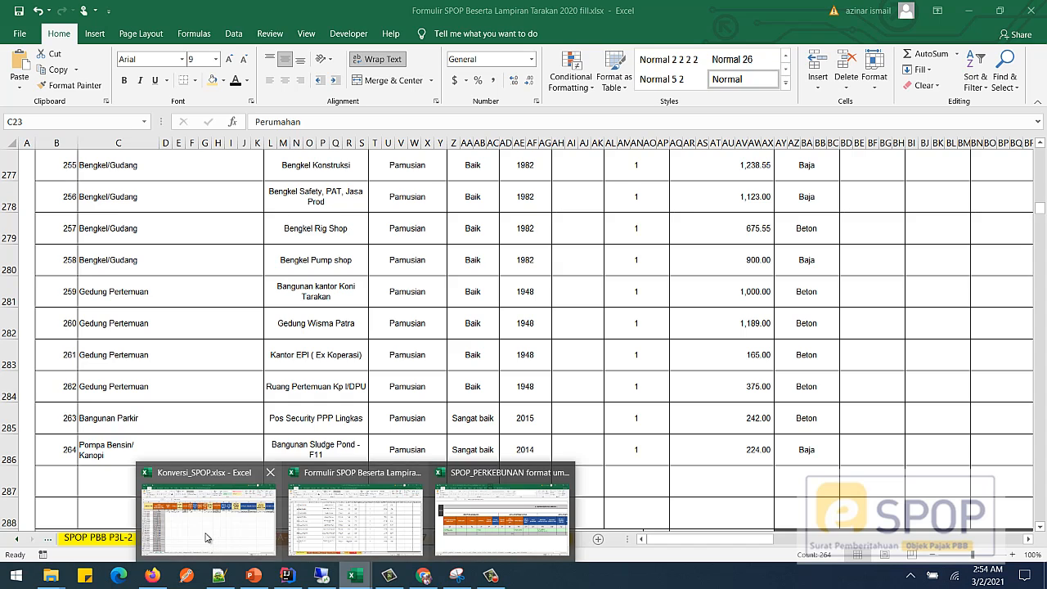
left_click(208, 540)
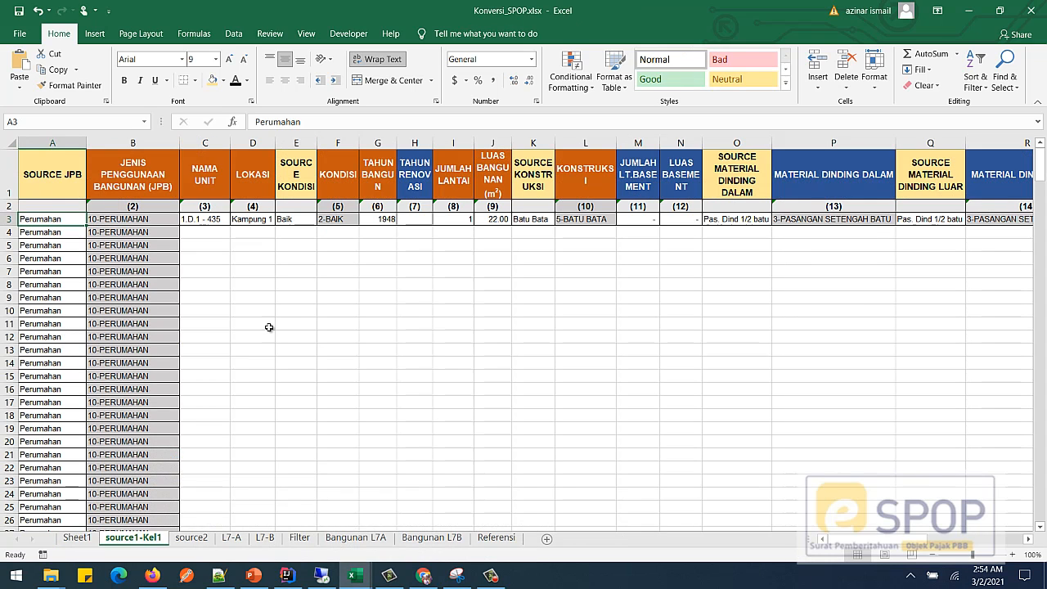
left_click(288, 310)
left_click(340, 251)
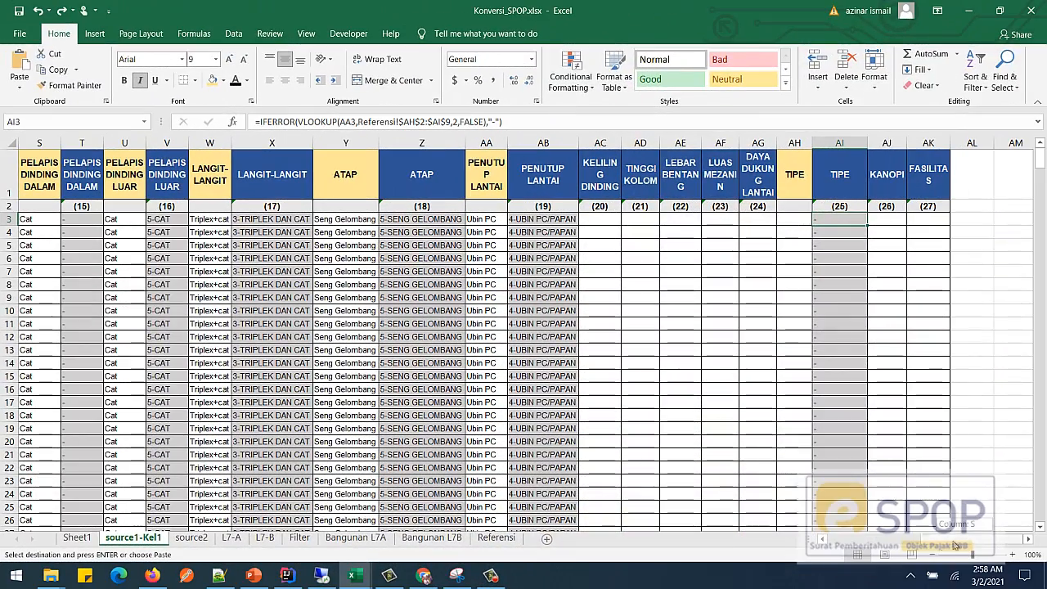
Check the source values and converted codes in row 3 of source1-Kel1, from the JPB column through Source Material Dinding Luar
left_click_drag(956, 545, 840, 542)
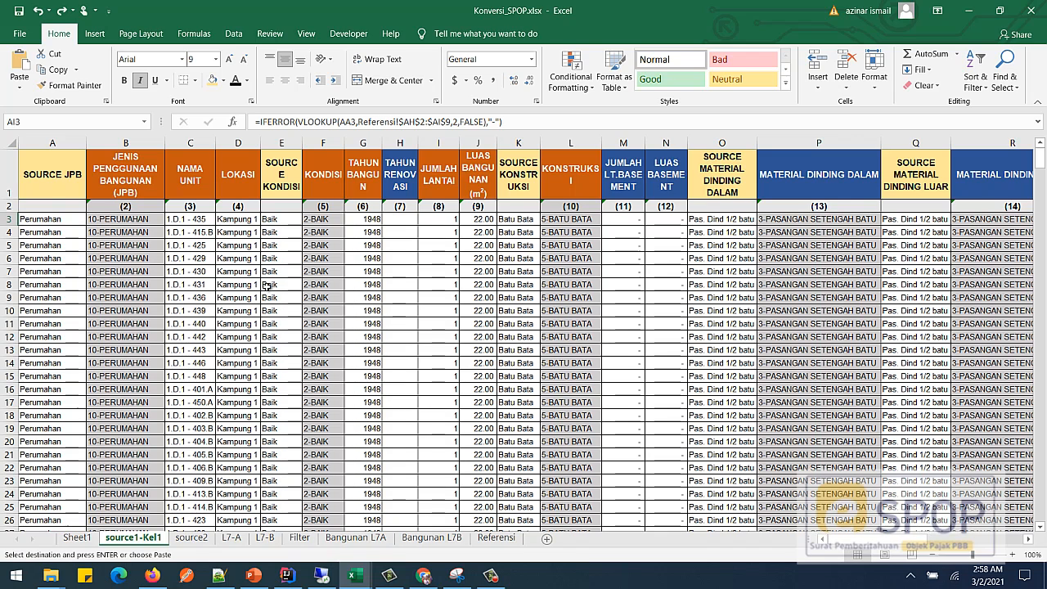
left_click(141, 219)
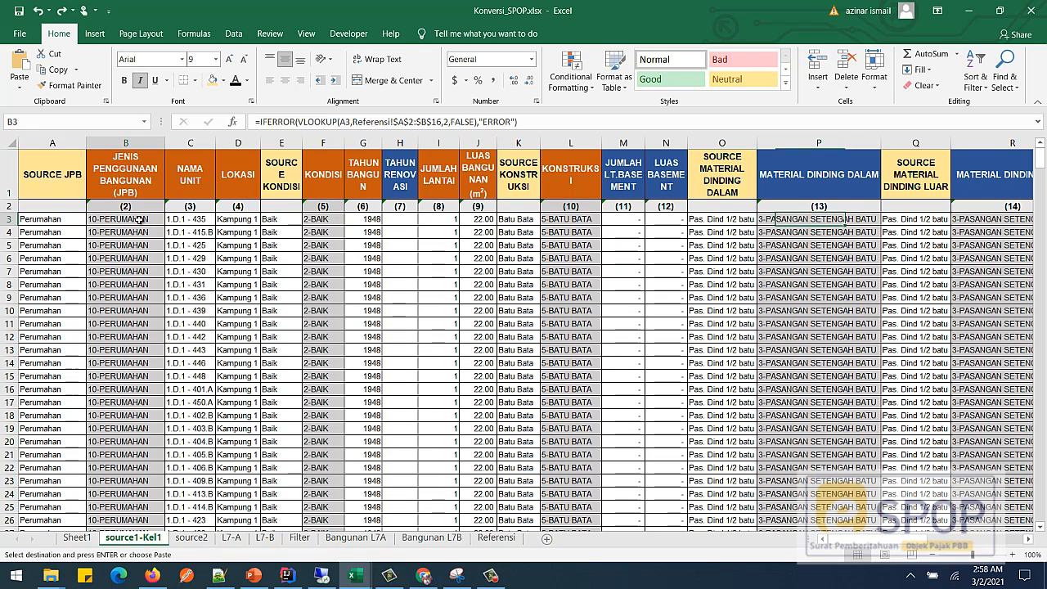
left_click(240, 220)
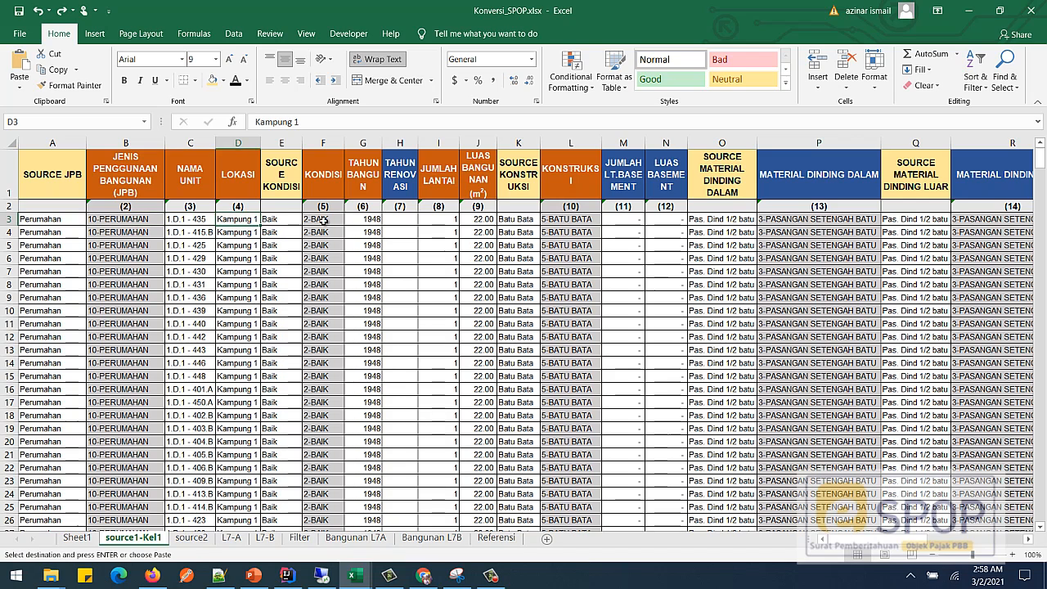
left_click(277, 221)
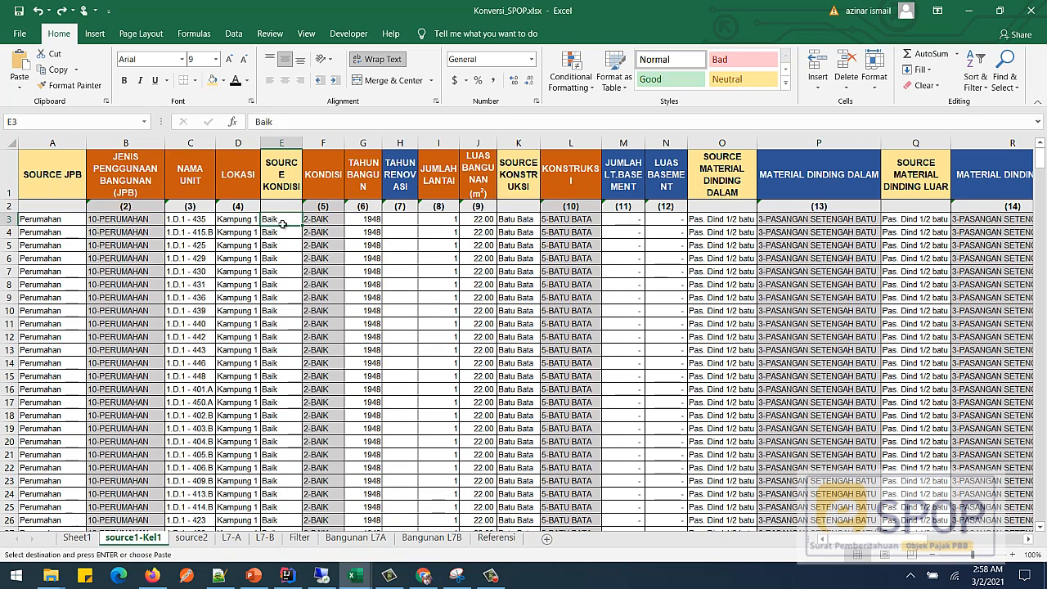
left_click(517, 220)
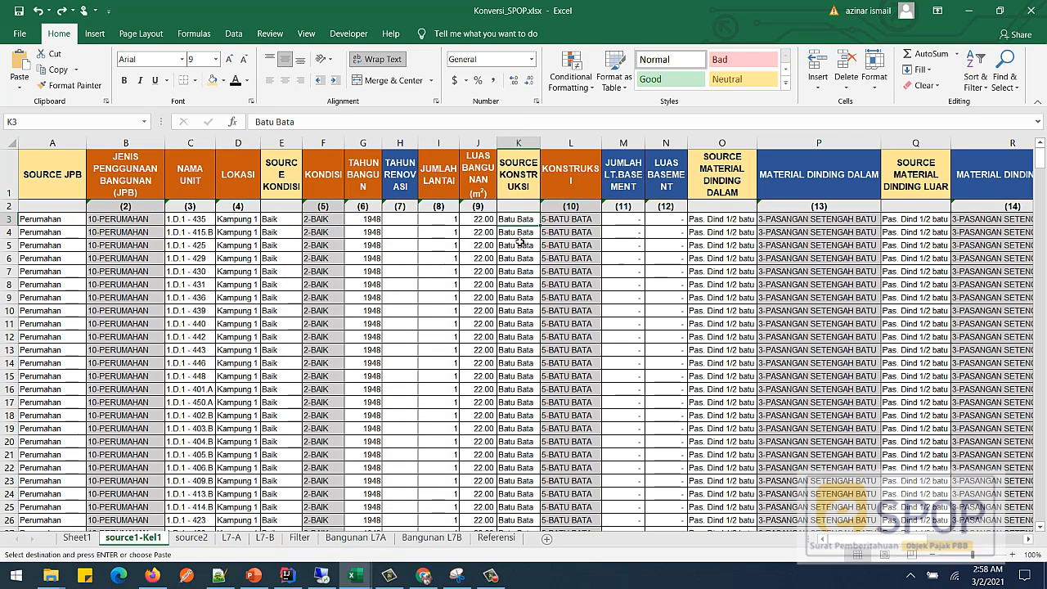
left_click(735, 221)
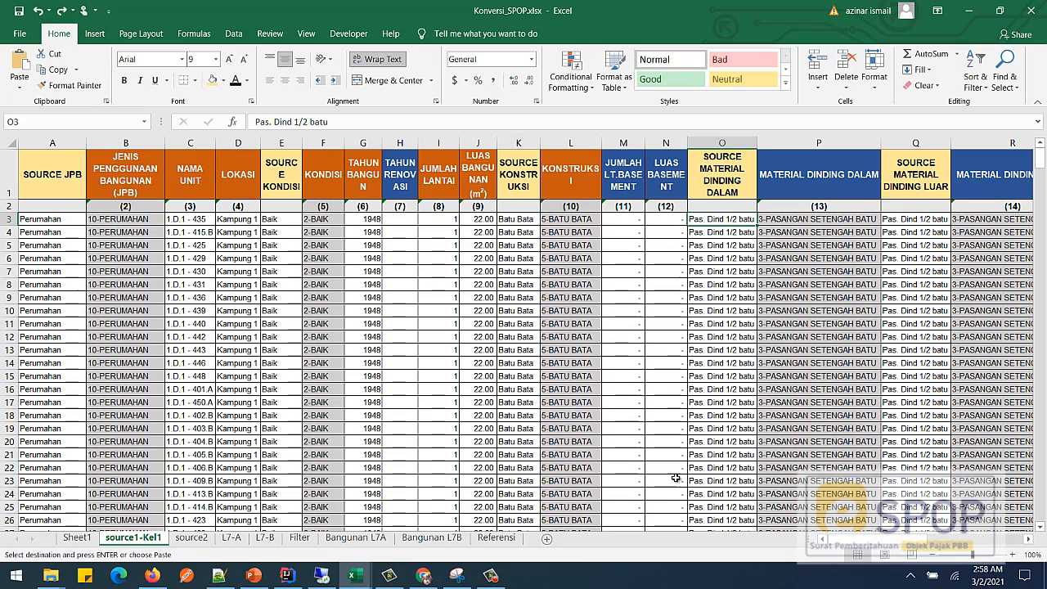
left_click_drag(847, 540, 878, 540)
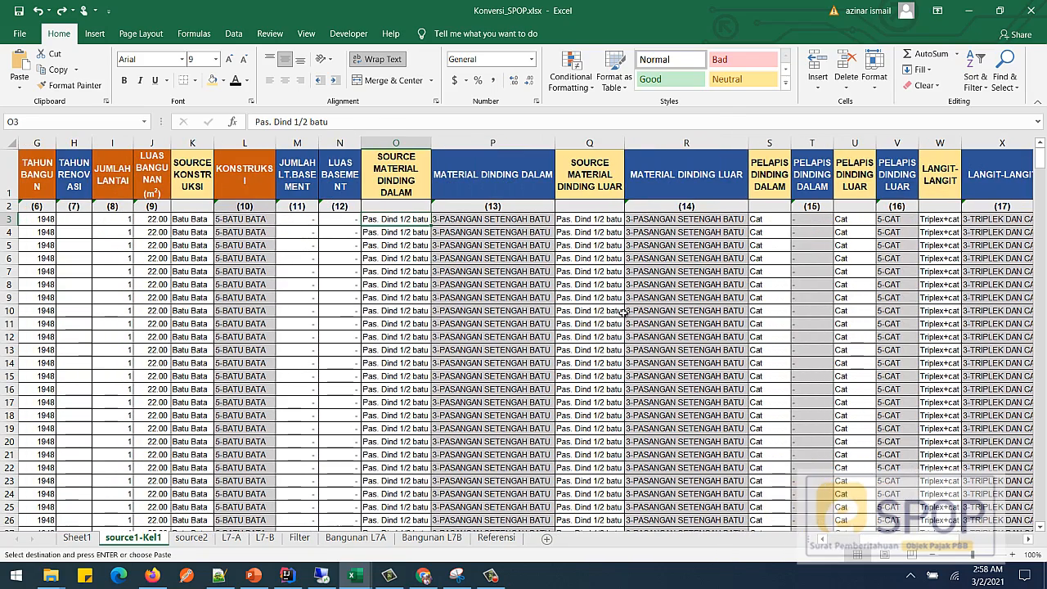
left_click(589, 219)
Examine the Penutup Lantai lookup formulas in column AB, from row 3 down to row 17
left_click_drag(952, 542, 1005, 546)
left_click(543, 221)
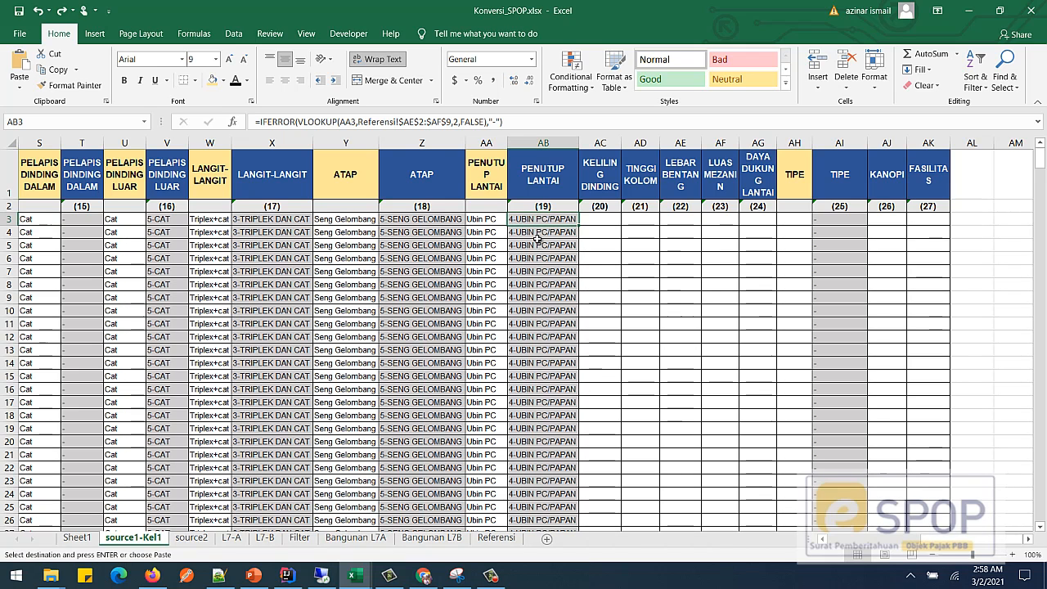
left_click(540, 288)
left_click(548, 353)
left_click(550, 399)
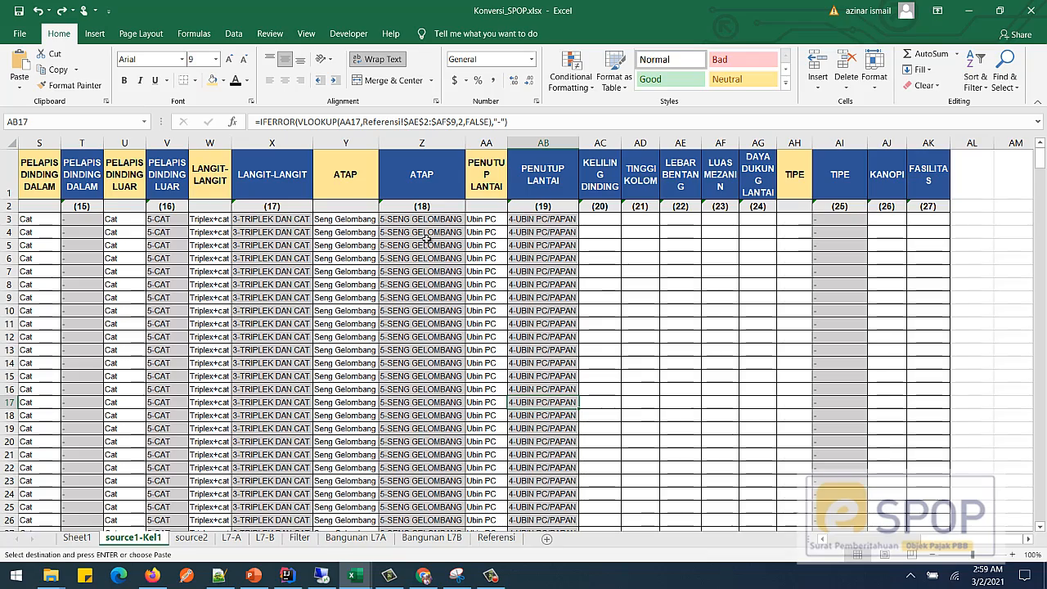
Review the filled columns from Source Kondisi through Tipe and clear the pending copy selection
left_click_drag(962, 541, 855, 553)
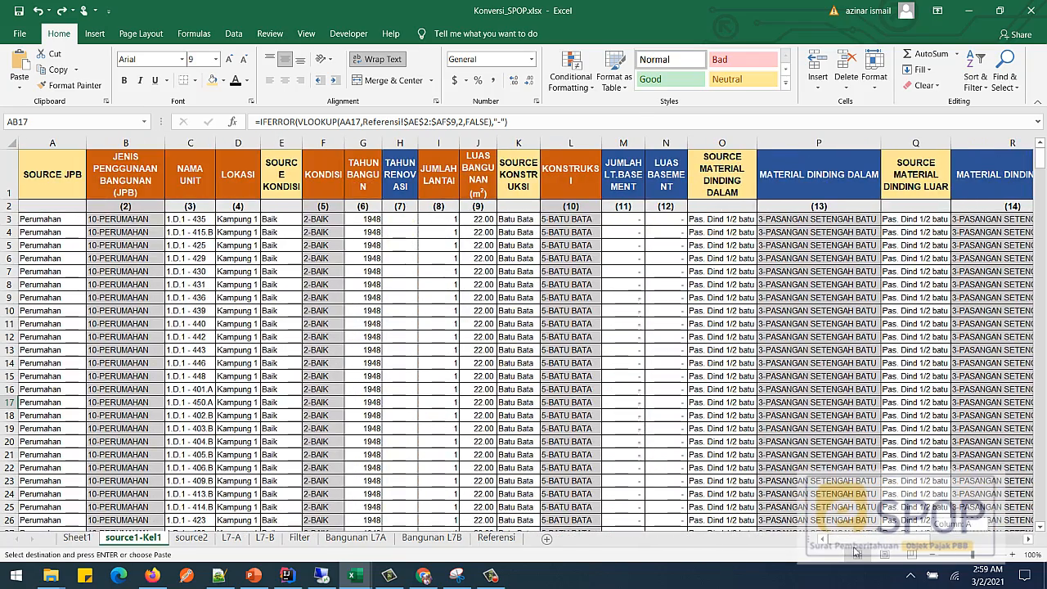
left_click(279, 220)
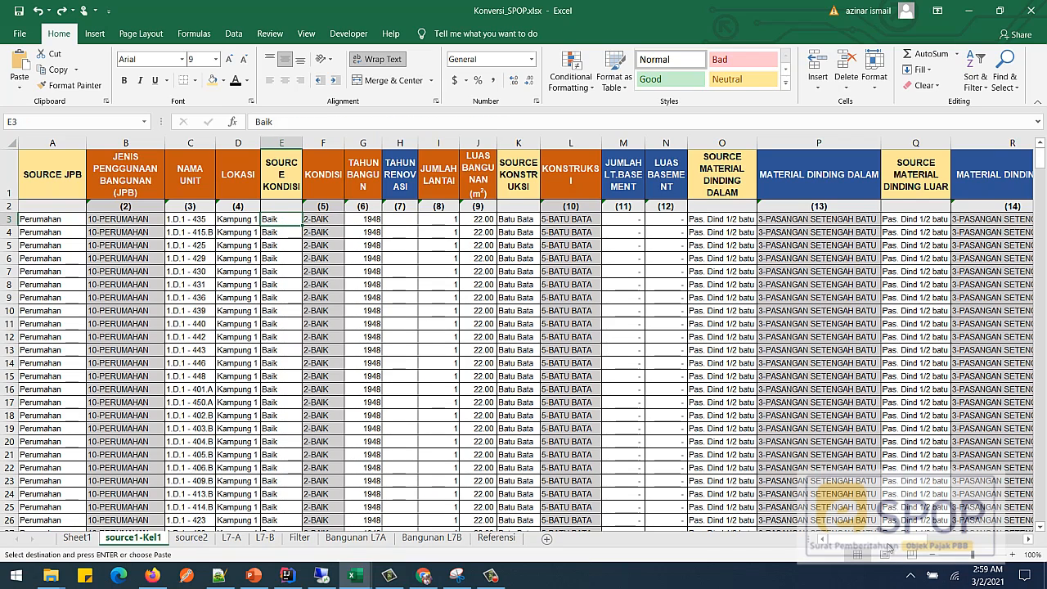
left_click_drag(893, 546, 995, 540)
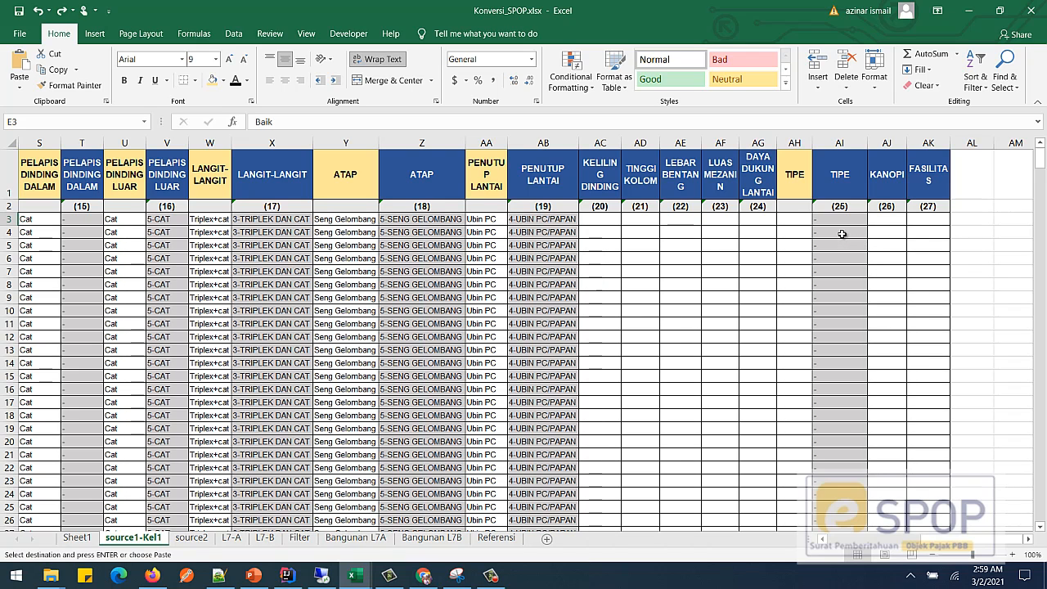
key("Return")
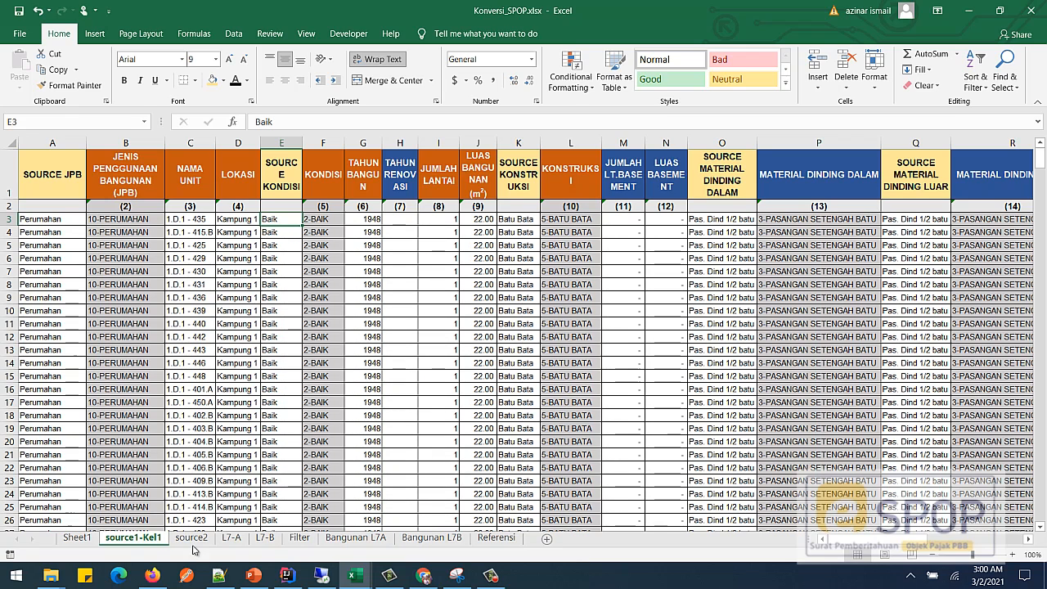
Copy the entire source1-Kel1 sheet and paste it into the empty Filter sheet starting at A1
left_click(303, 540)
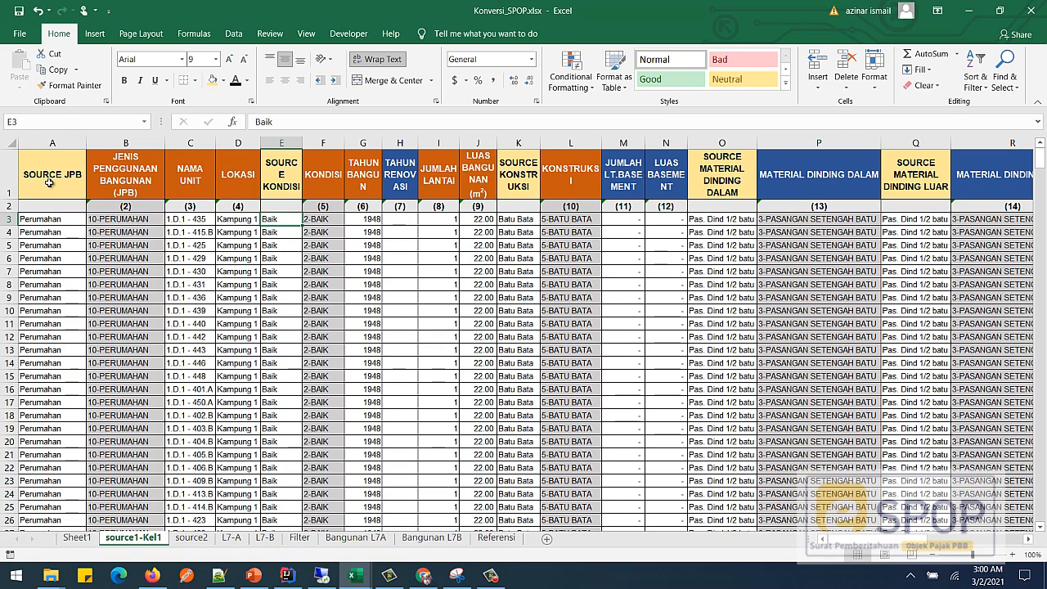
left_click(11, 144)
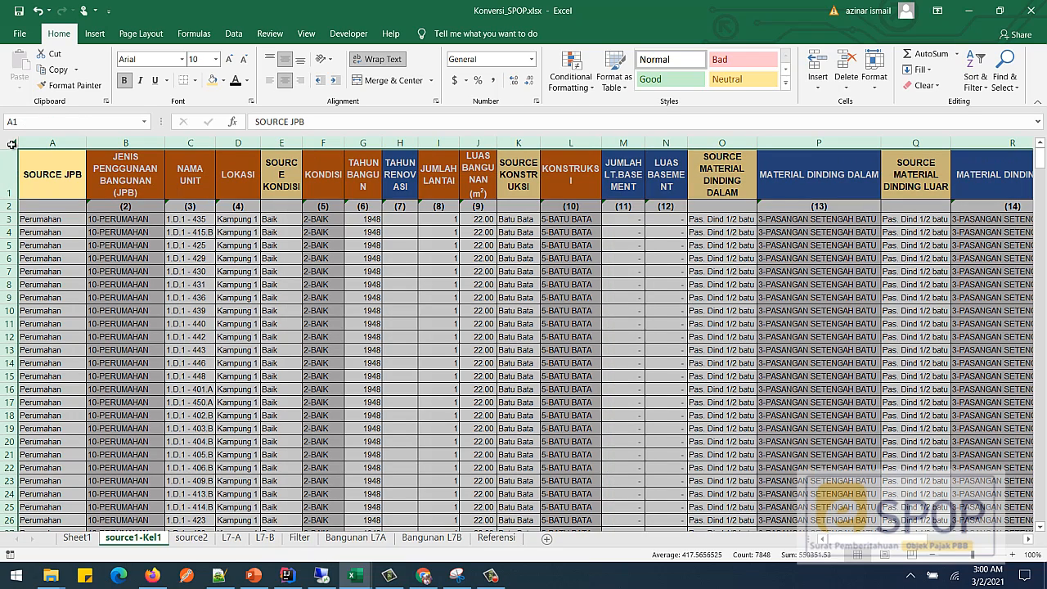
right_click(12, 144)
left_click(36, 168)
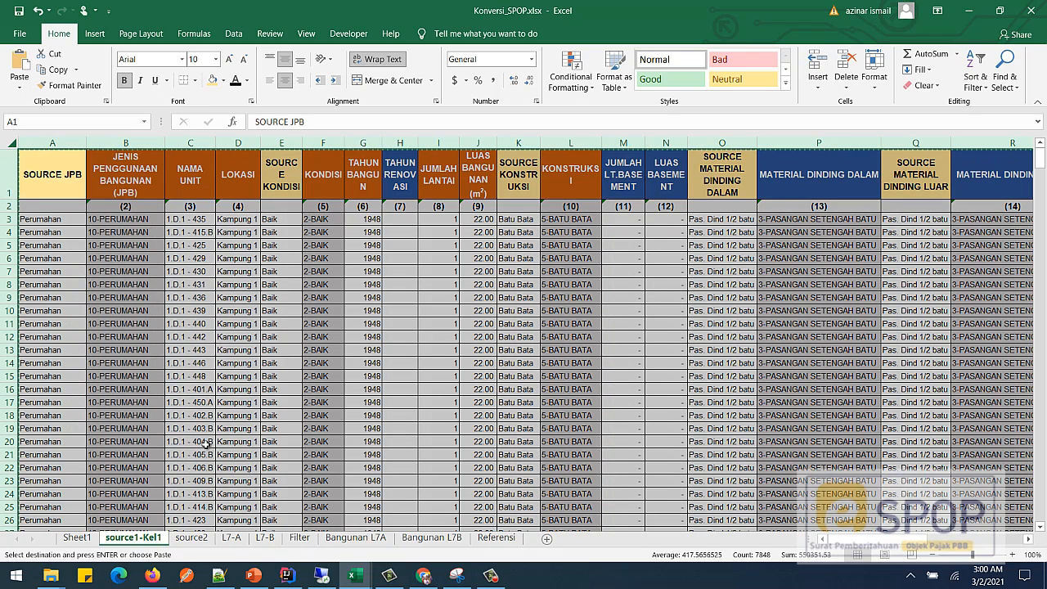
left_click(299, 538)
left_click(12, 143)
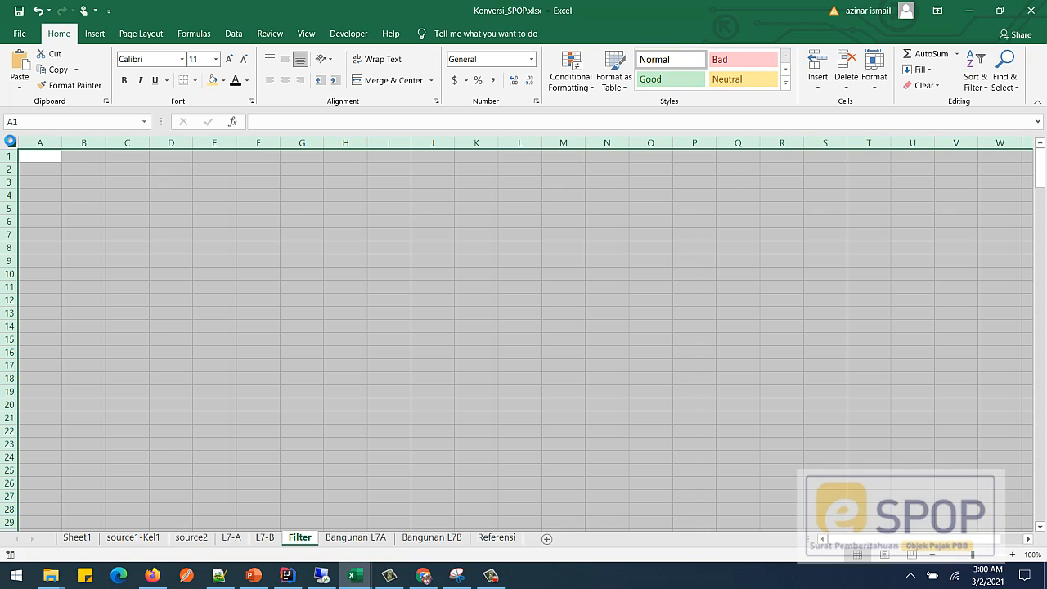
key("ctrl+v")
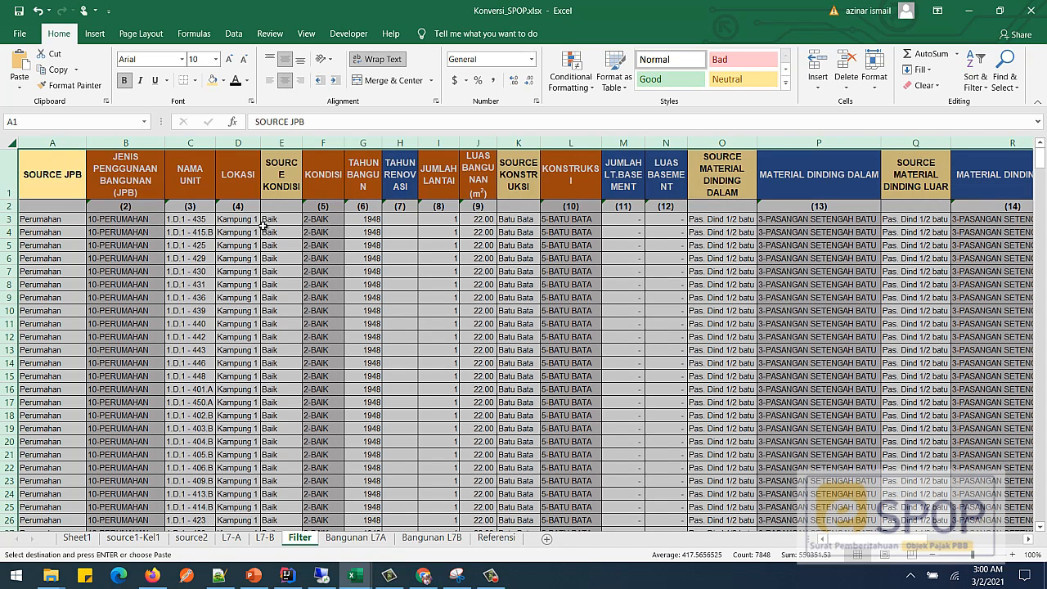
Paste the copied data over the Filter sheet as values only, check B3 for plain text, and clear the pending copy
right_click(57, 221)
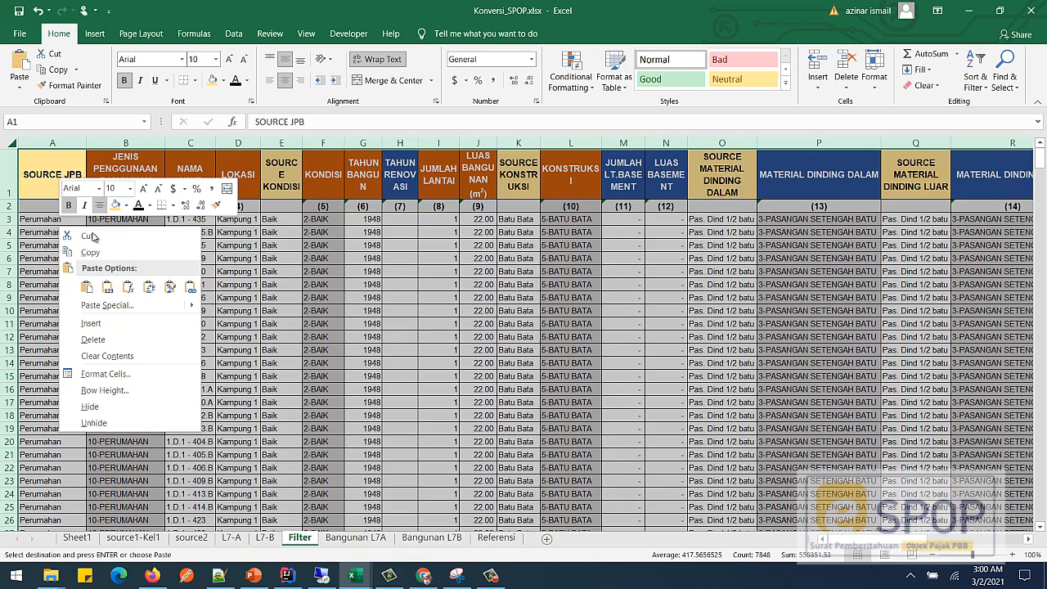
left_click(107, 288)
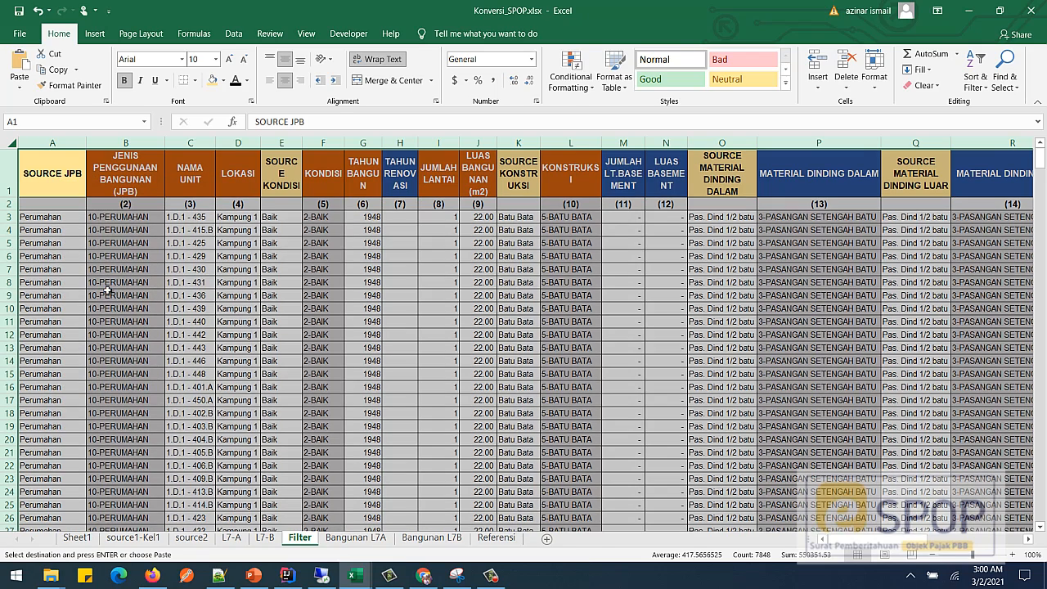
left_click(320, 285)
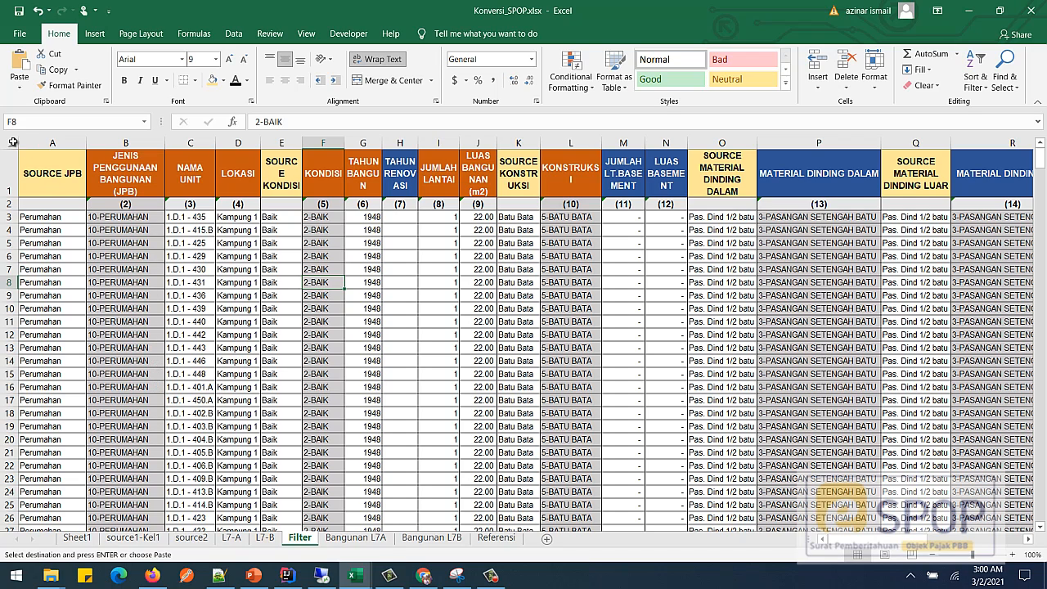
left_click(103, 217)
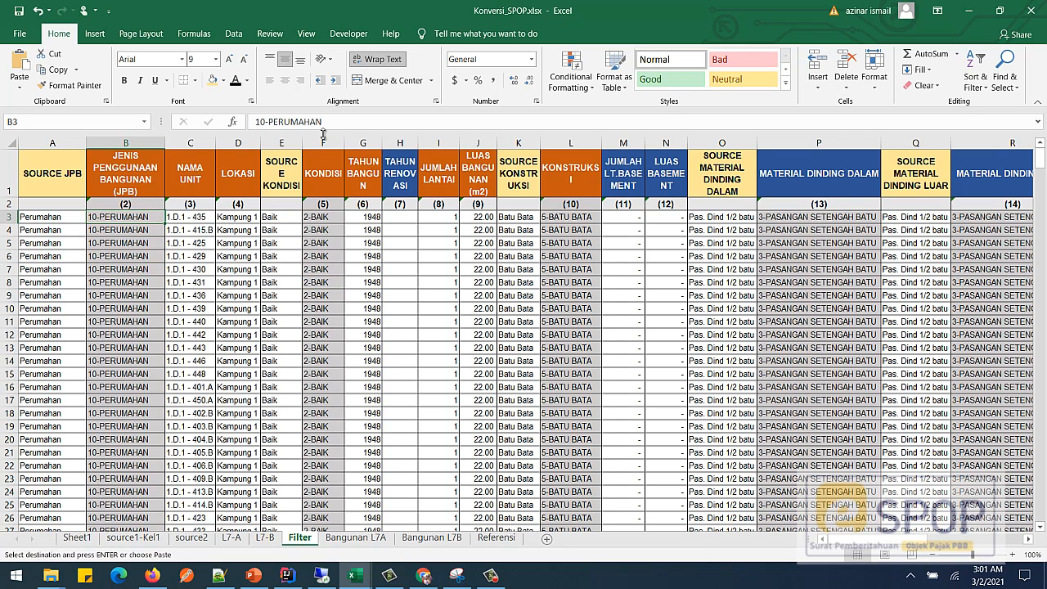
key("Escape")
Check the JPB values in B5 and B4 of the Filter sheet and undo the last edit
left_click(106, 243)
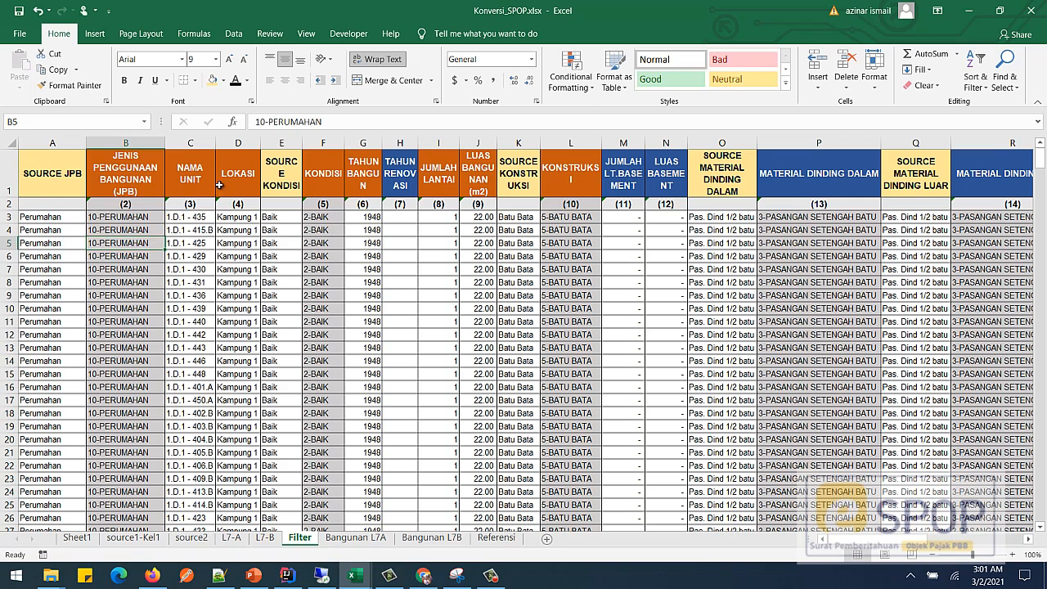
left_click(122, 230)
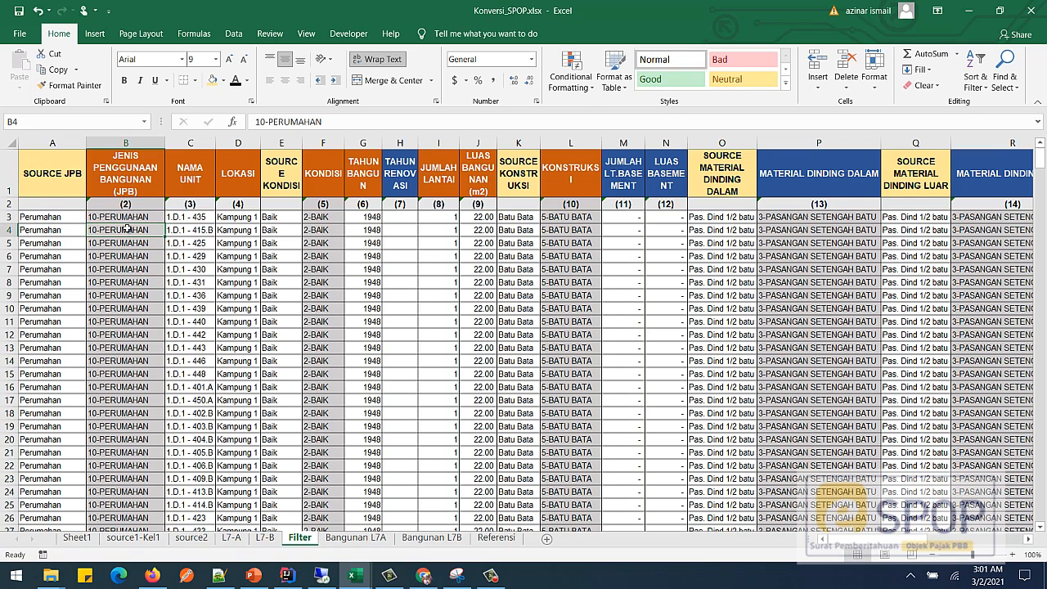
left_click(38, 11)
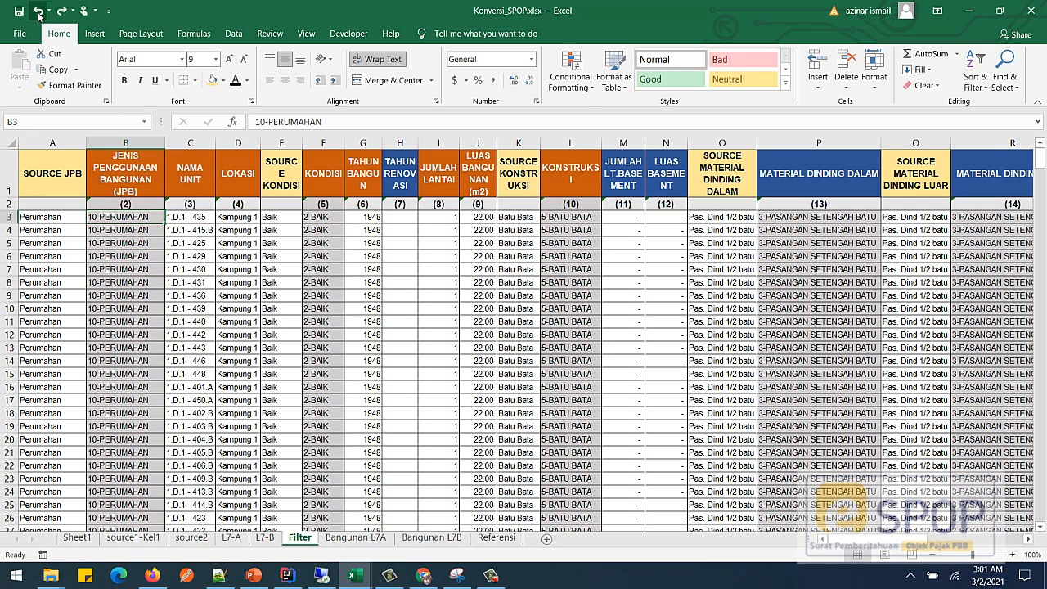
Undo the values-only paste in the Filter sheet and check the lookup formulas in B3 and B5
left_click(38, 11)
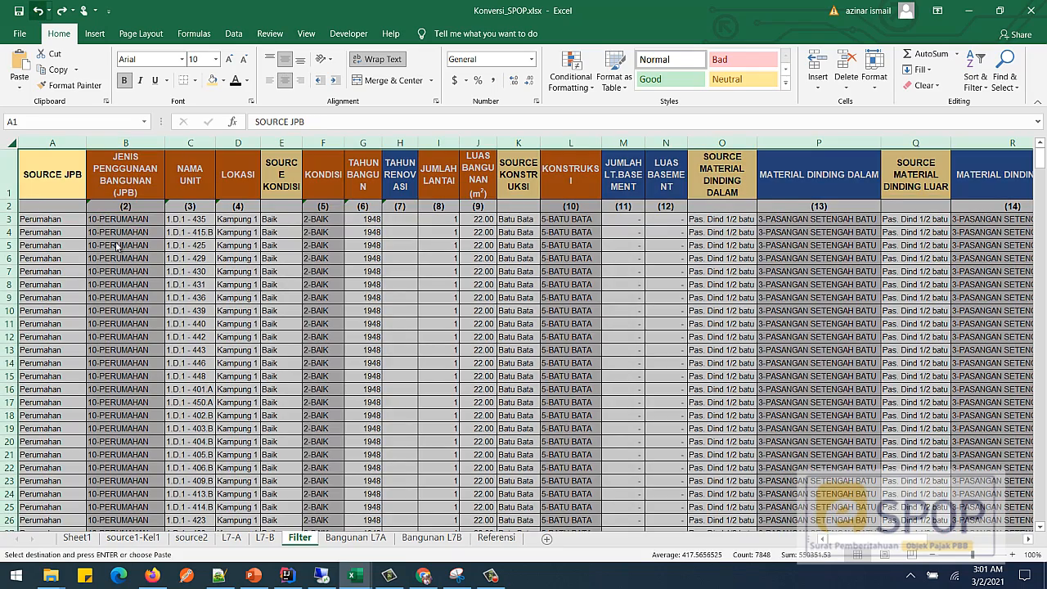
left_click(130, 221)
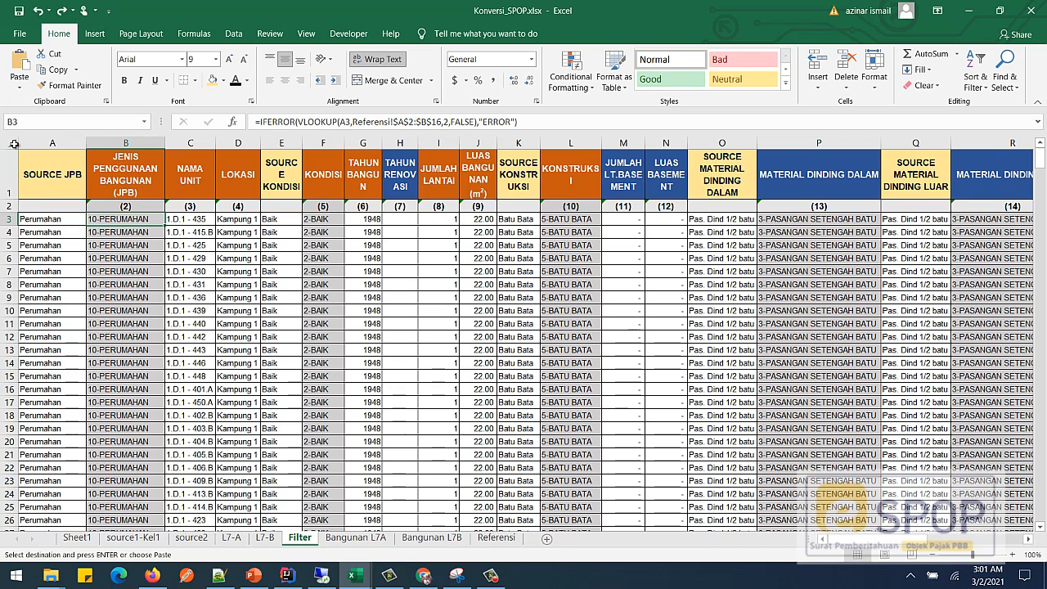
key("Down")
key("Down")
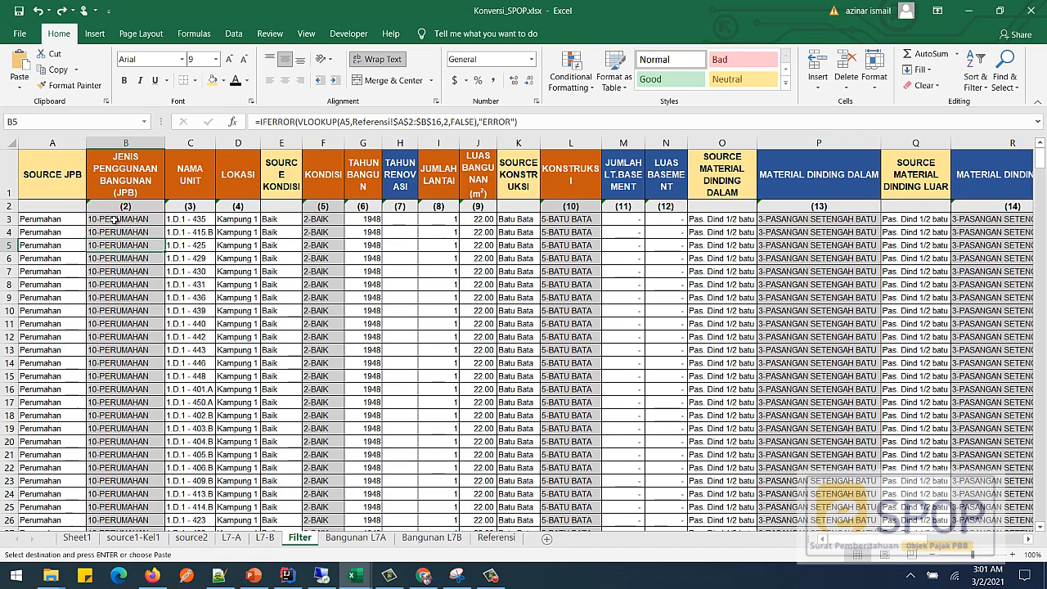
left_click(115, 219)
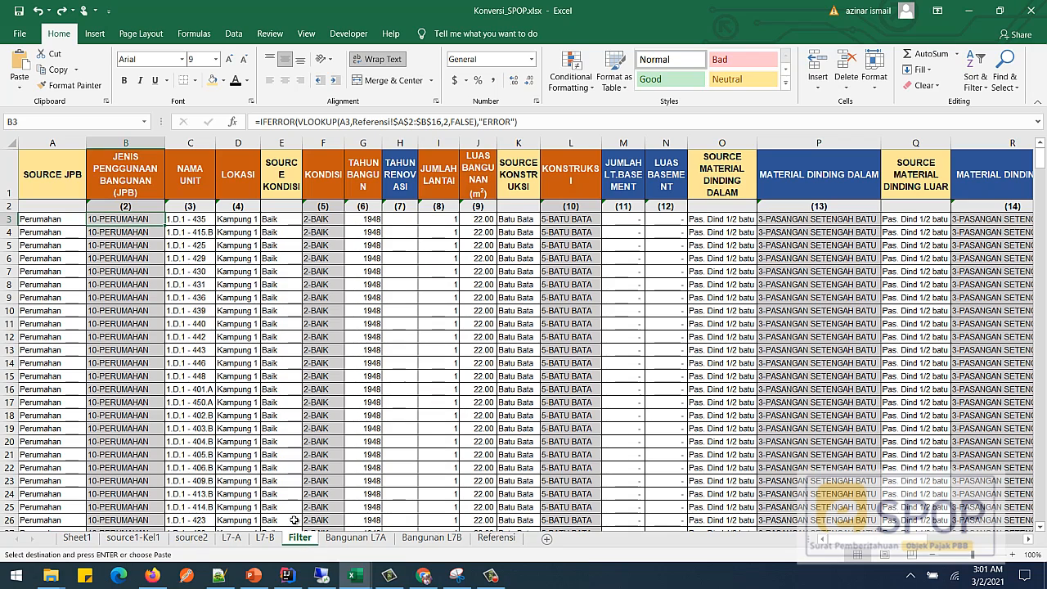
Clear all contents of the Filter sheet and delete its formatted cells to leave the sheet blank
left_click(11, 144)
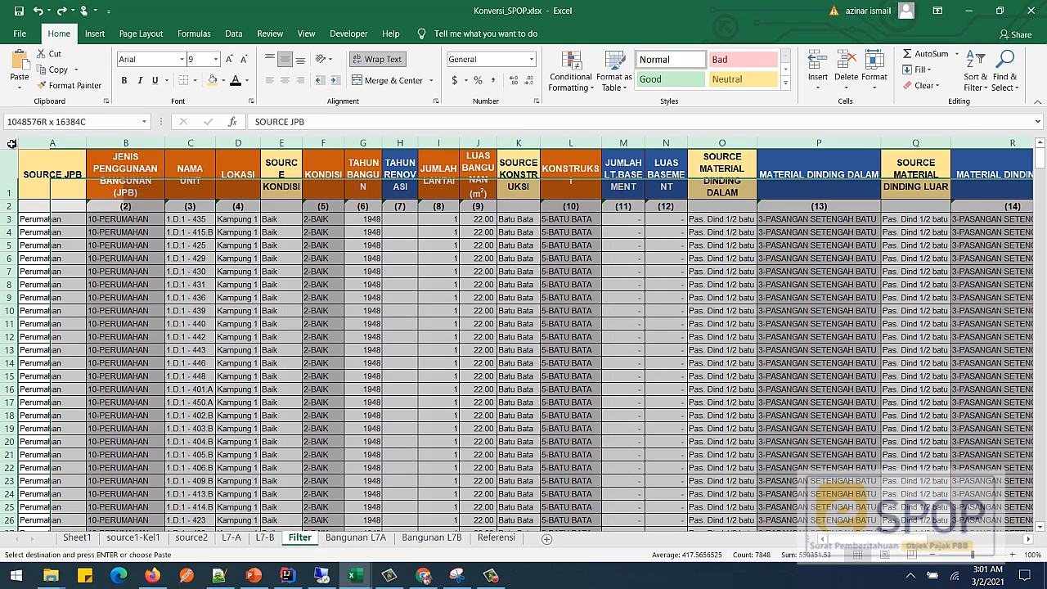
key("Delete")
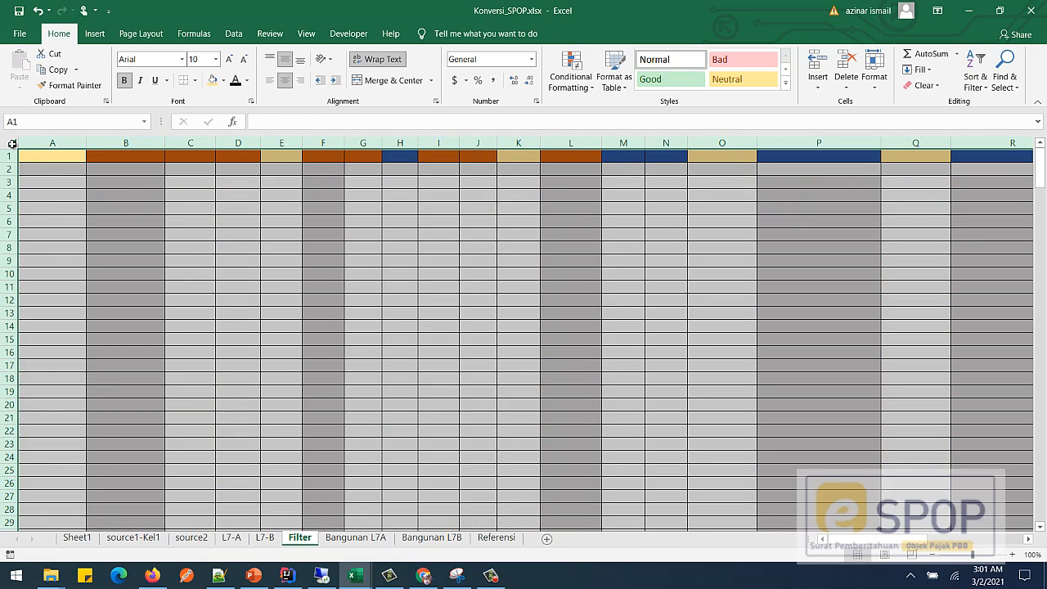
left_click(9, 154)
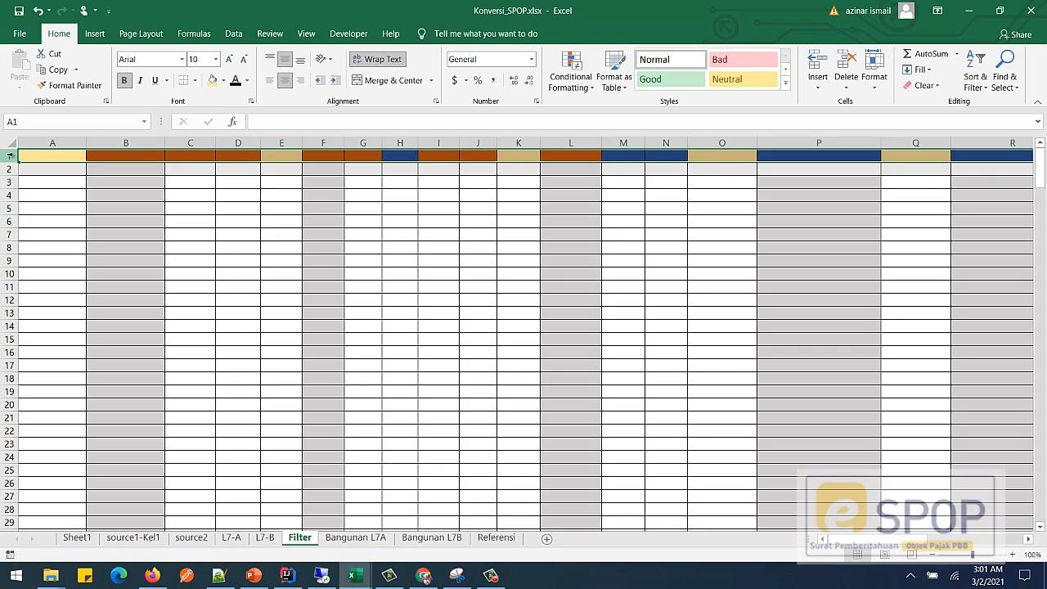
left_click(19, 158)
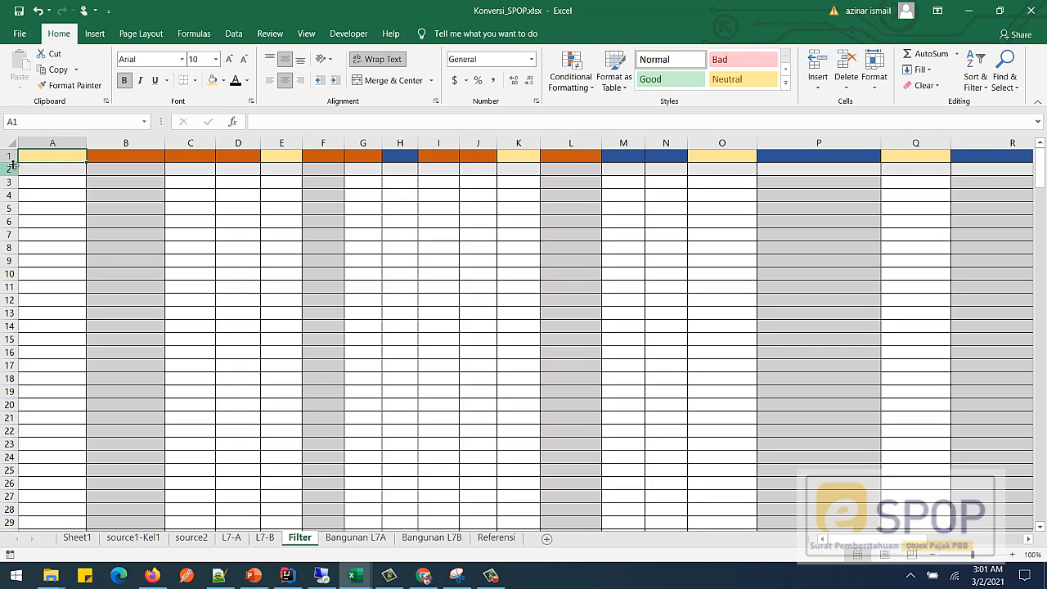
left_click(12, 158)
left_click(9, 144)
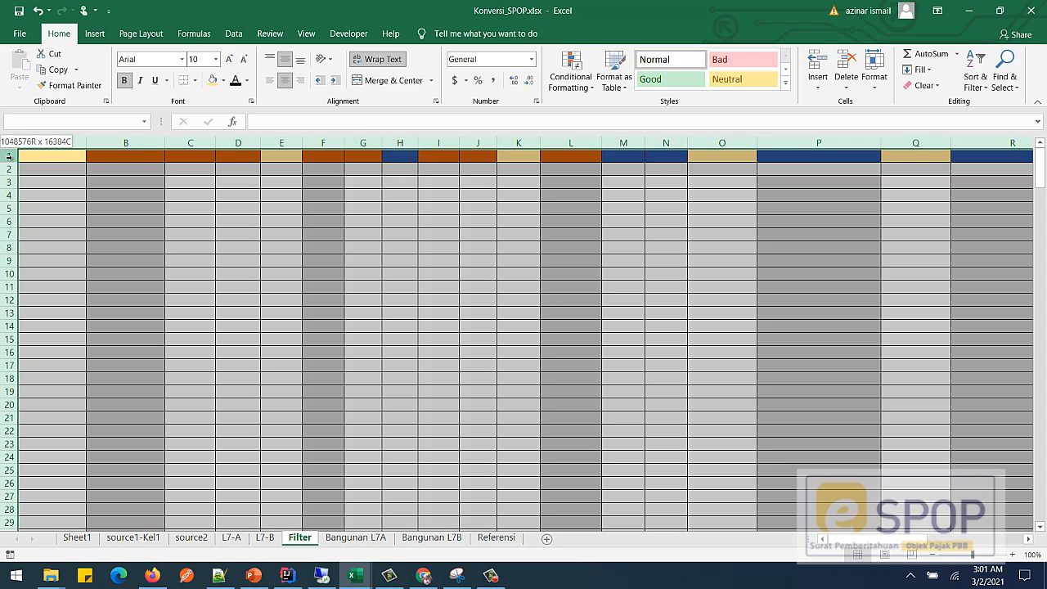
right_click(9, 168)
left_click(61, 296)
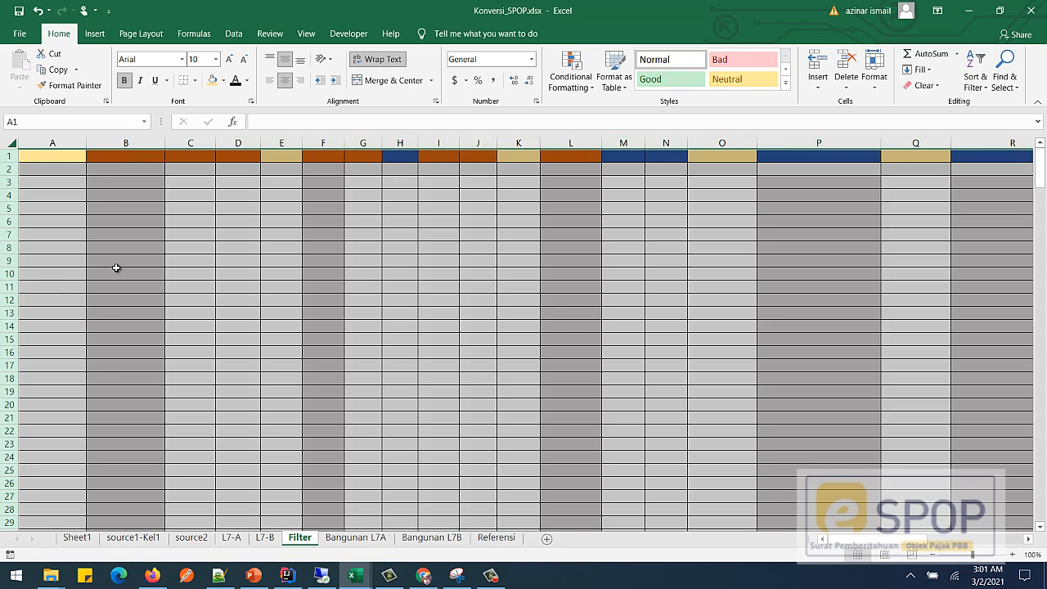
left_click(360, 328)
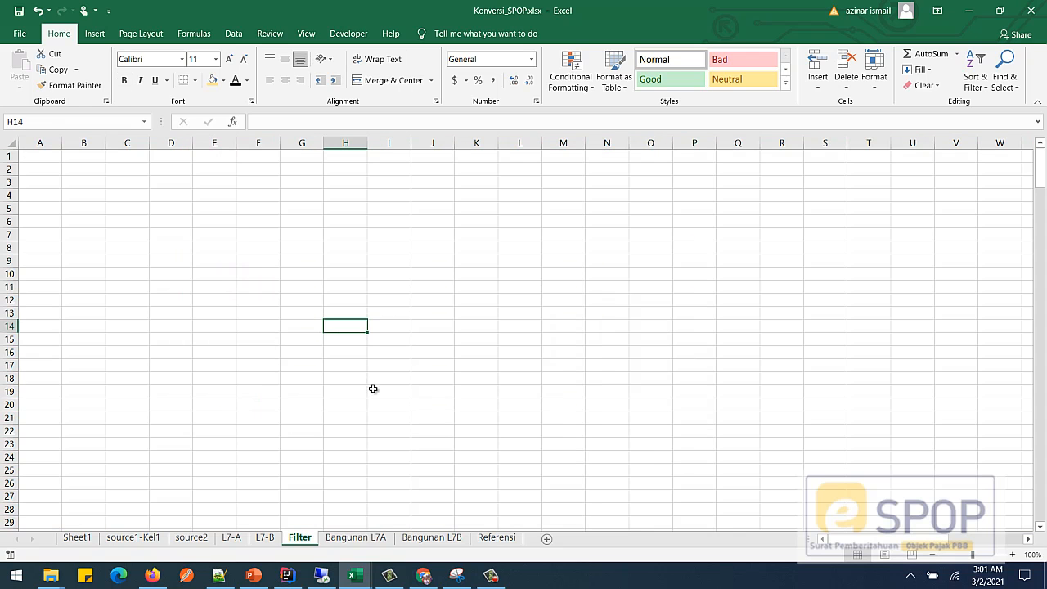
Check the lookup formula in B3 of source1-Kel1 and copy that entire sheet
left_click(150, 538)
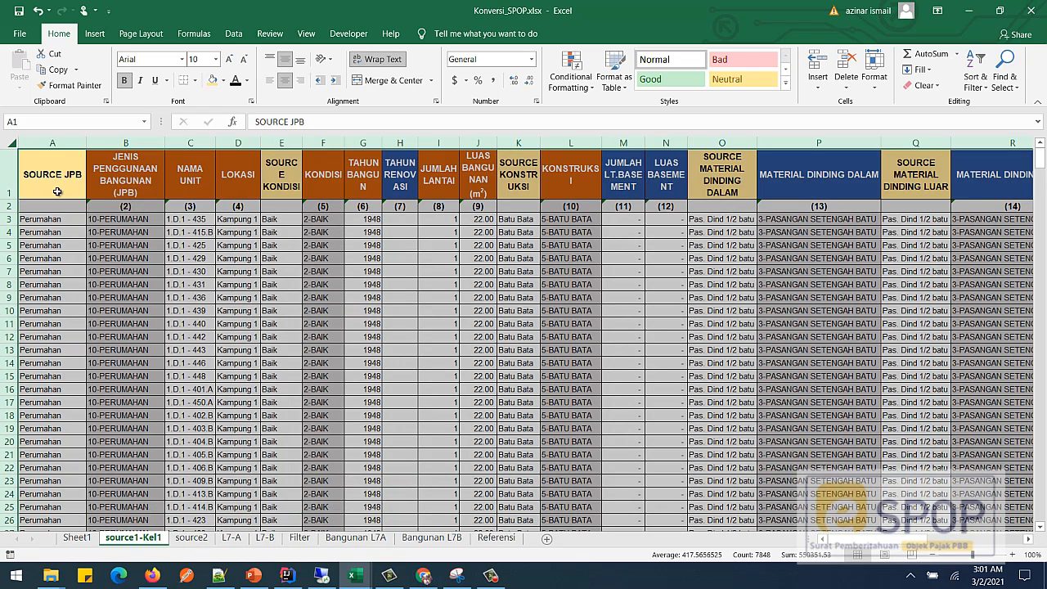
left_click(53, 233)
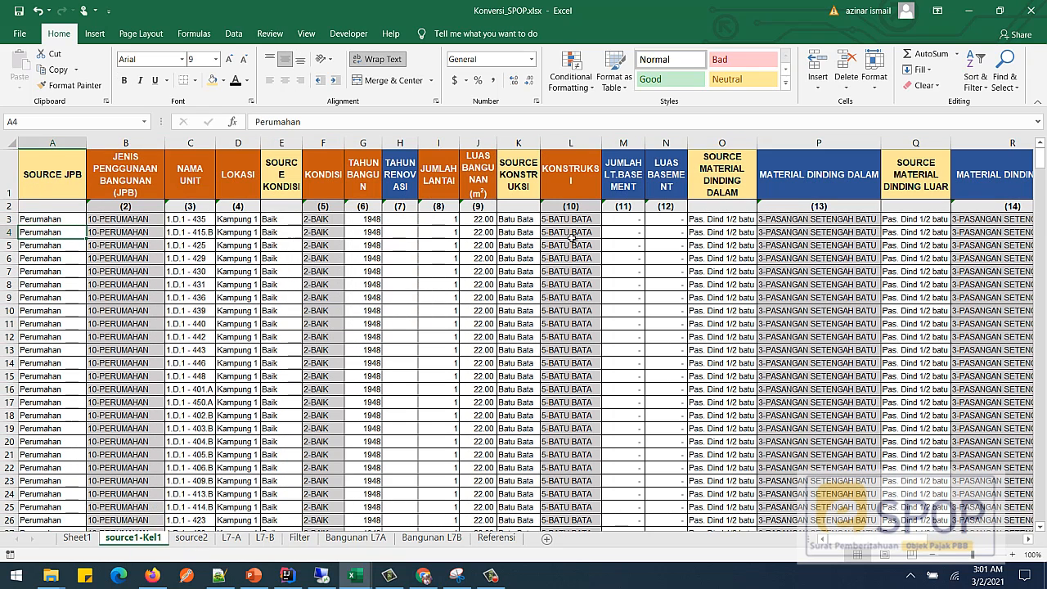
left_click(149, 219)
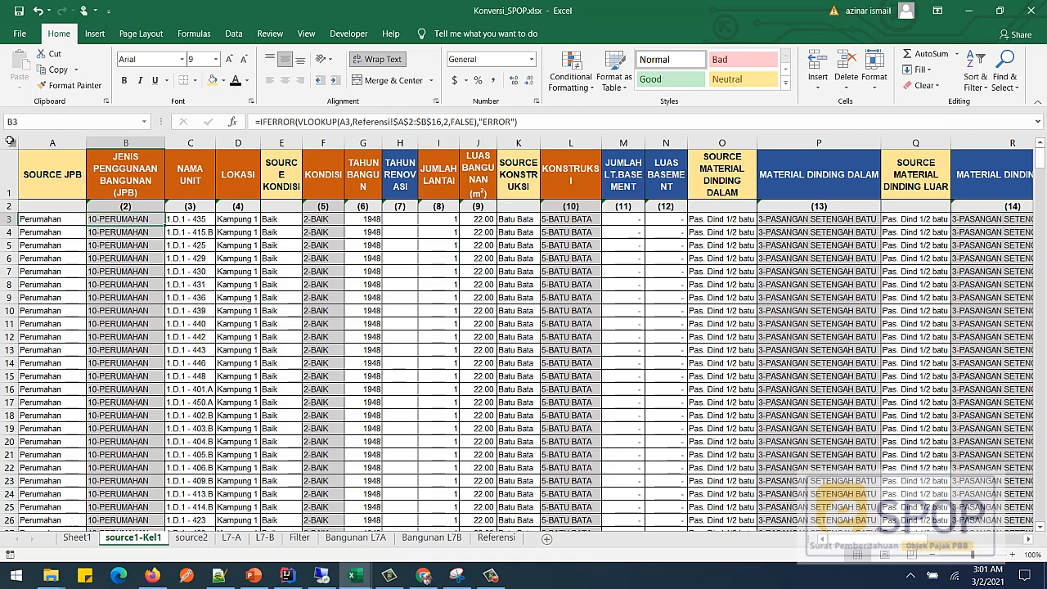
left_click(9, 140)
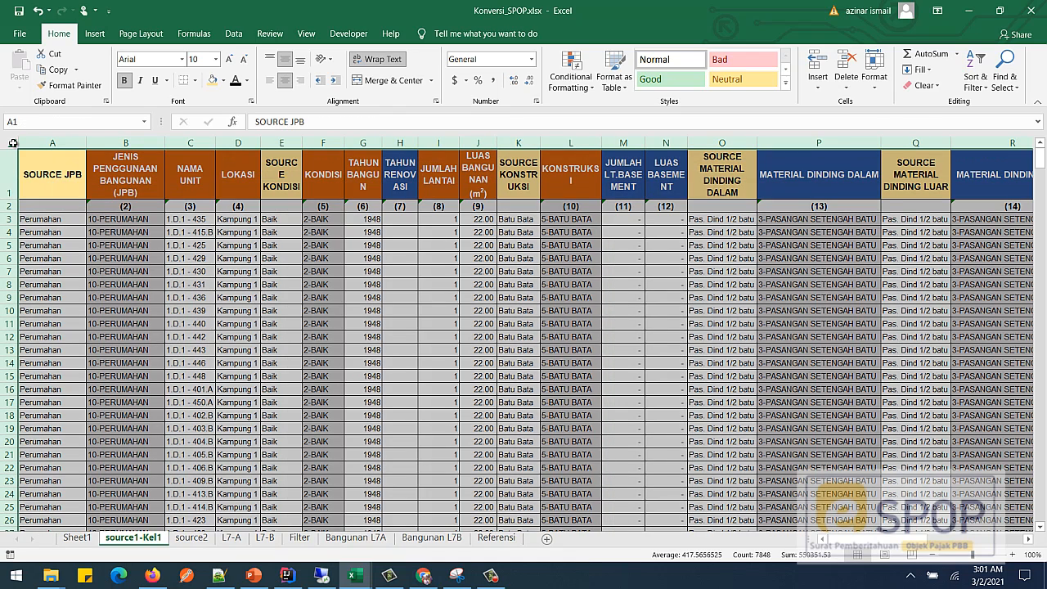
left_click(54, 69)
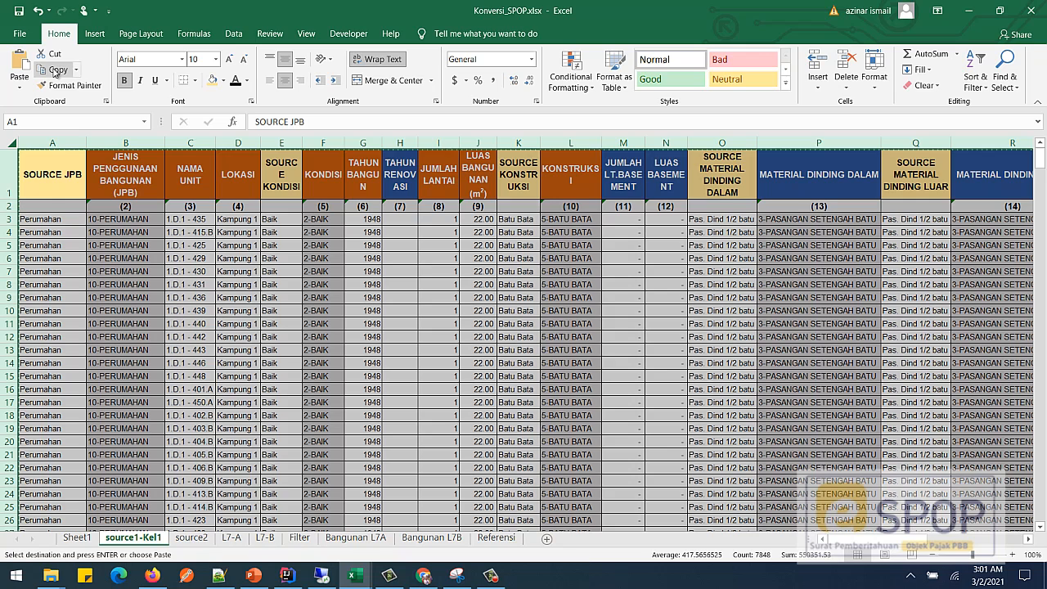
Try pasting the copied sheet into the blank Filter sheet as values only, and undo that paste
left_click(300, 542)
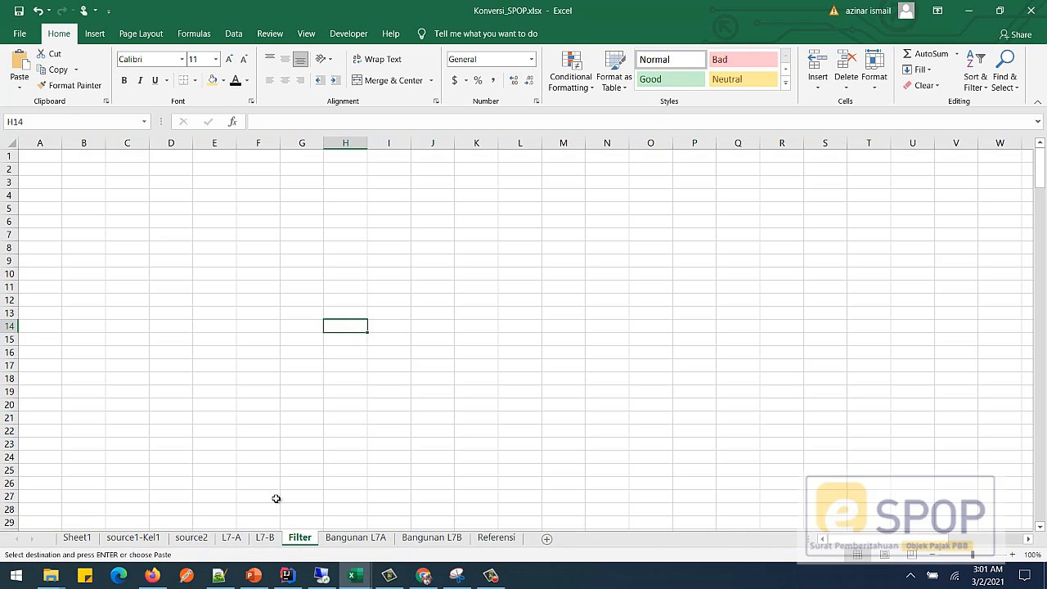
left_click(13, 143)
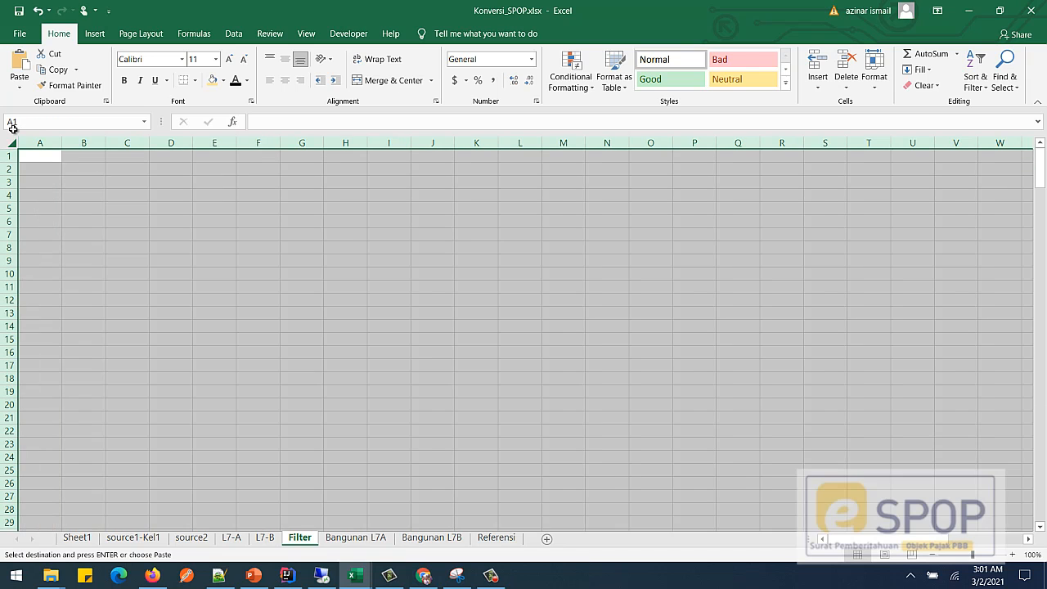
left_click(19, 82)
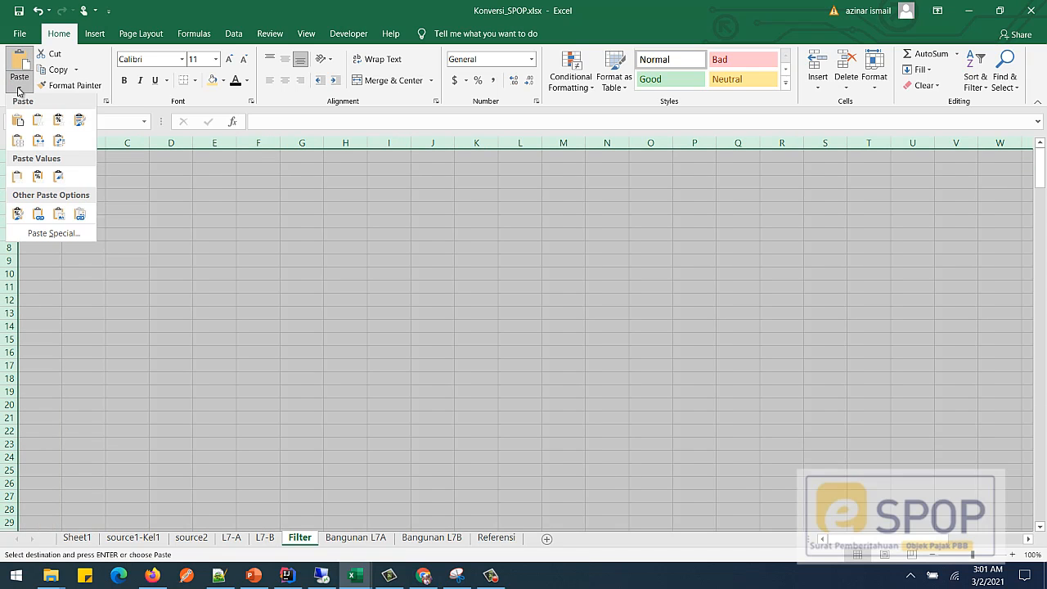
left_click(18, 177)
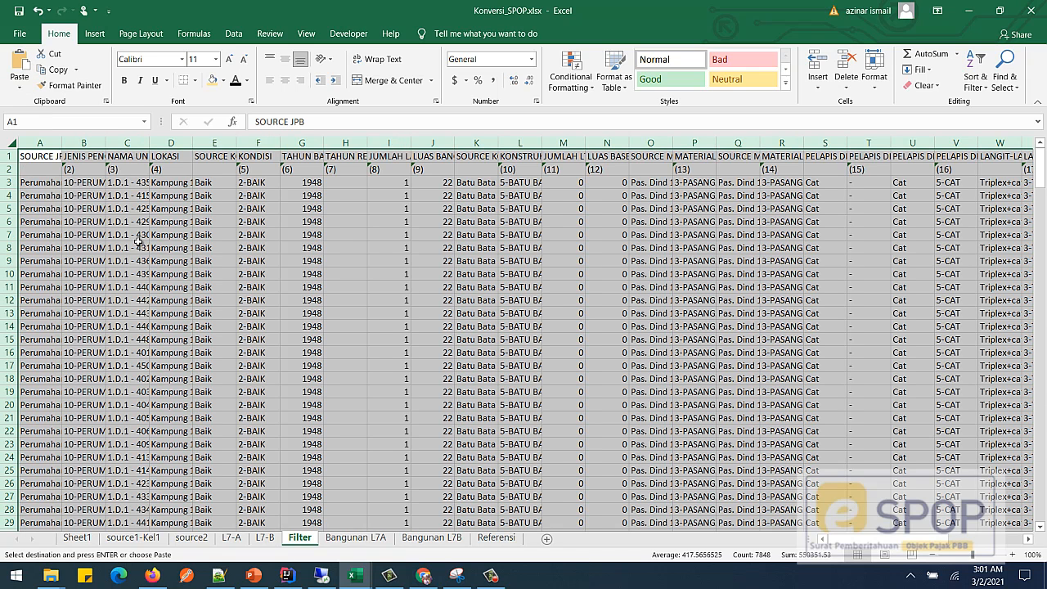
left_click(181, 262)
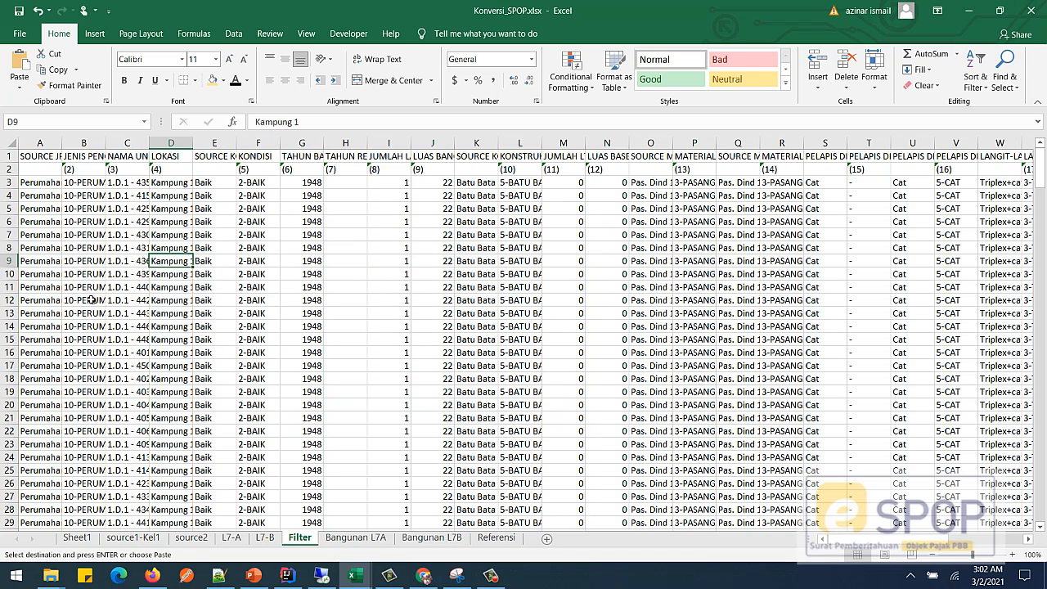
left_click(36, 12)
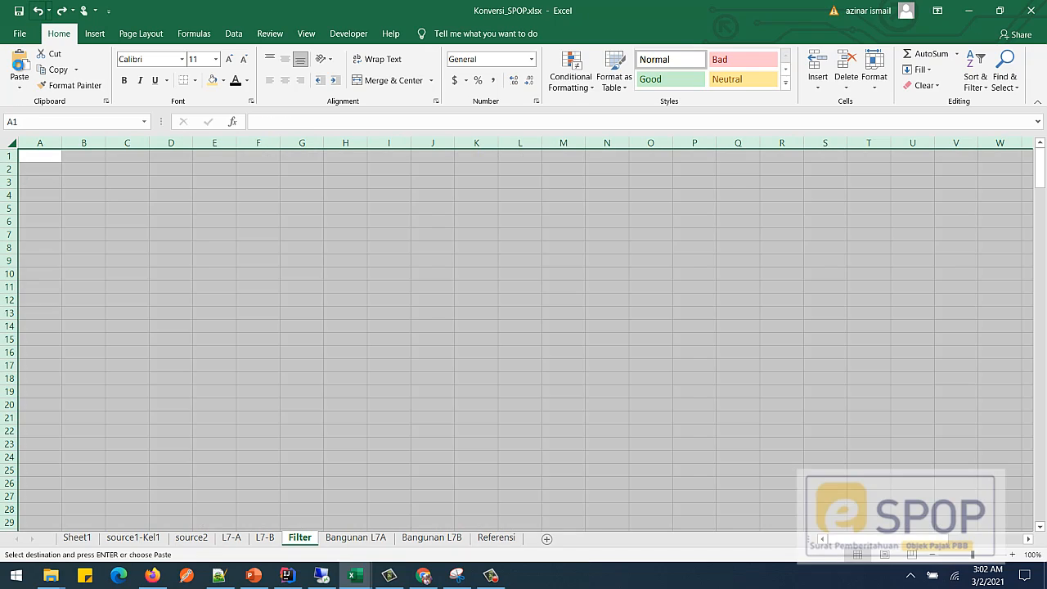
Paste the copied sheet into Filter with its formatting, and paste it over the same cells as values only
left_click(20, 66)
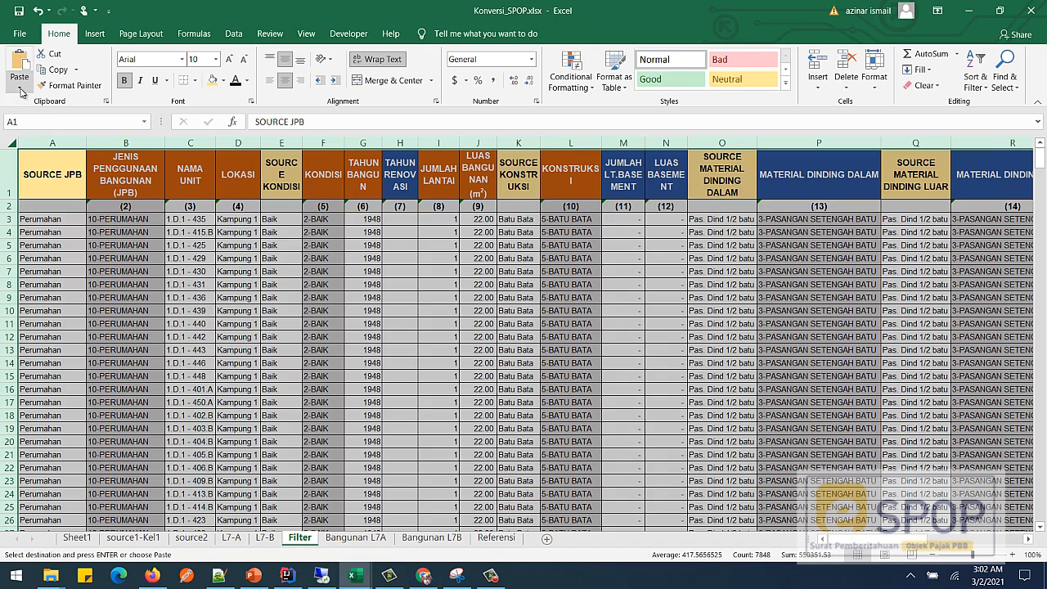
right_click(97, 228)
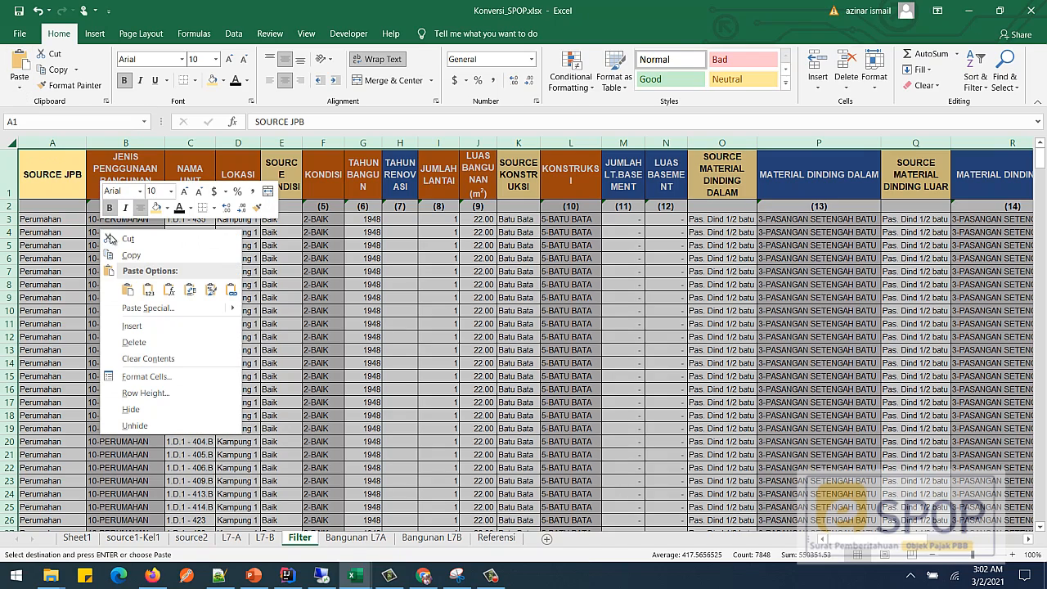
left_click(142, 291)
left_click(137, 304)
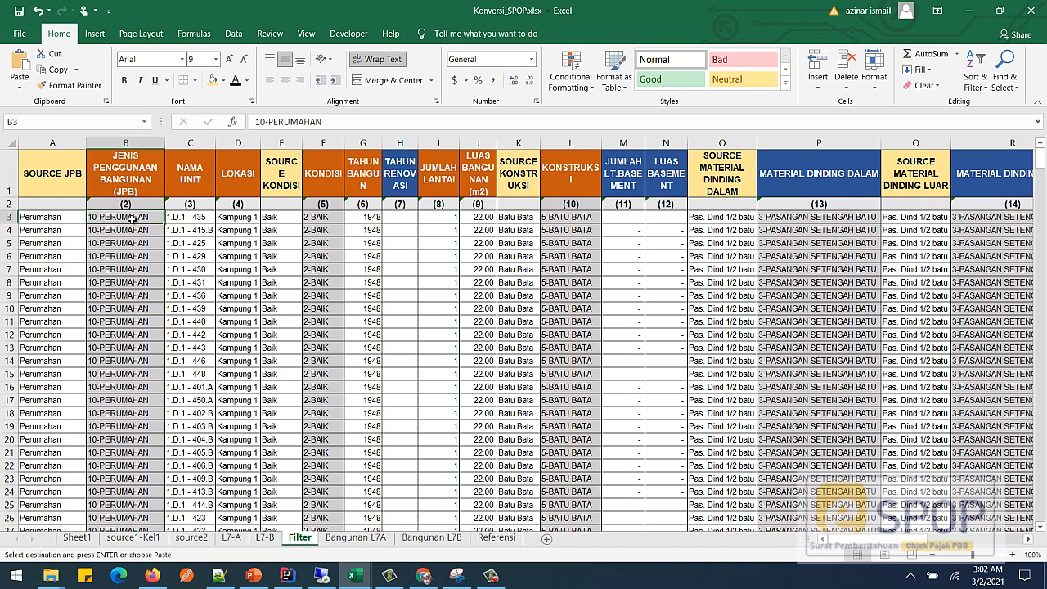
Check that the JPB cells B3, B4, B5 and B7 in the Filter sheet hold plain text instead of formulas
left_click(132, 258)
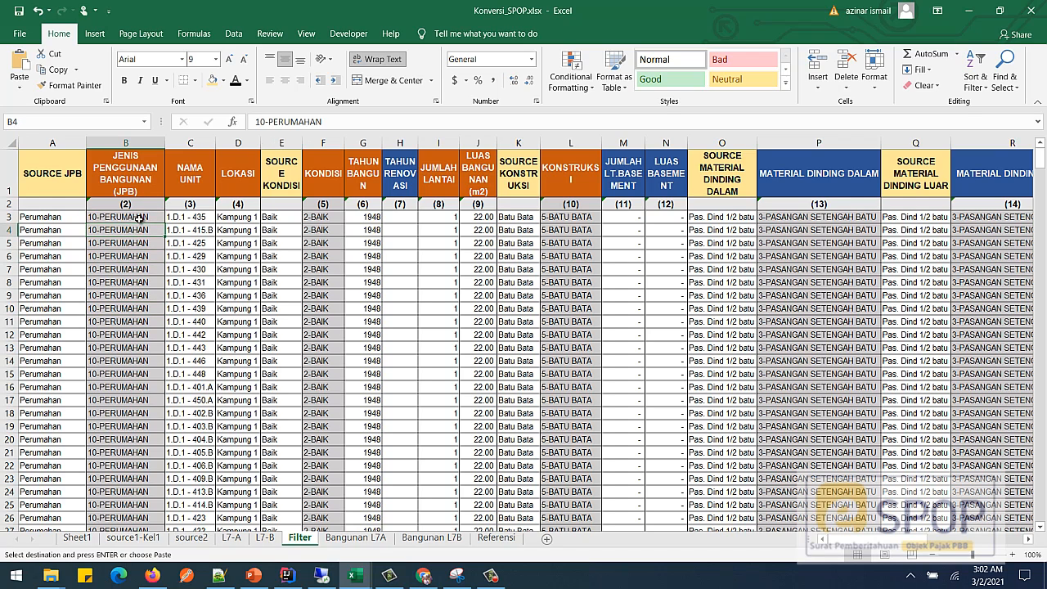
left_click(123, 217)
left_click_drag(323, 123, 245, 130)
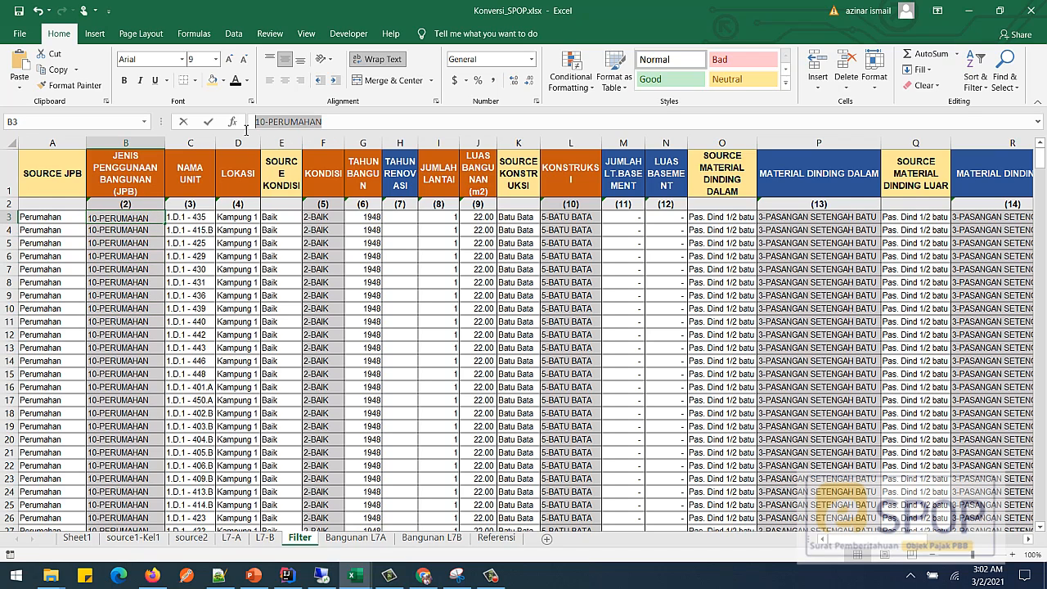
left_click(125, 268)
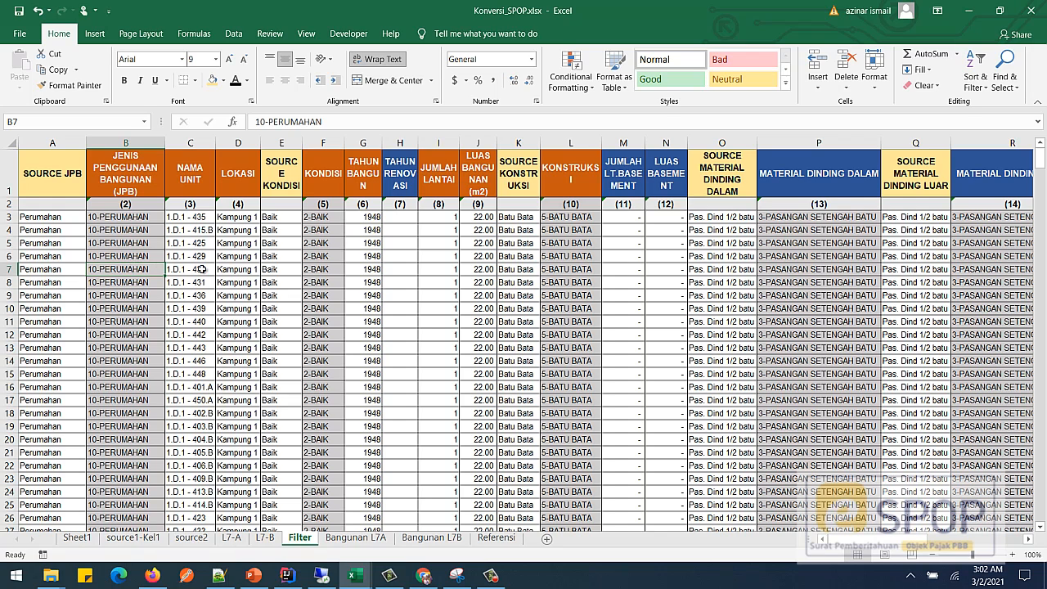
left_click(146, 237)
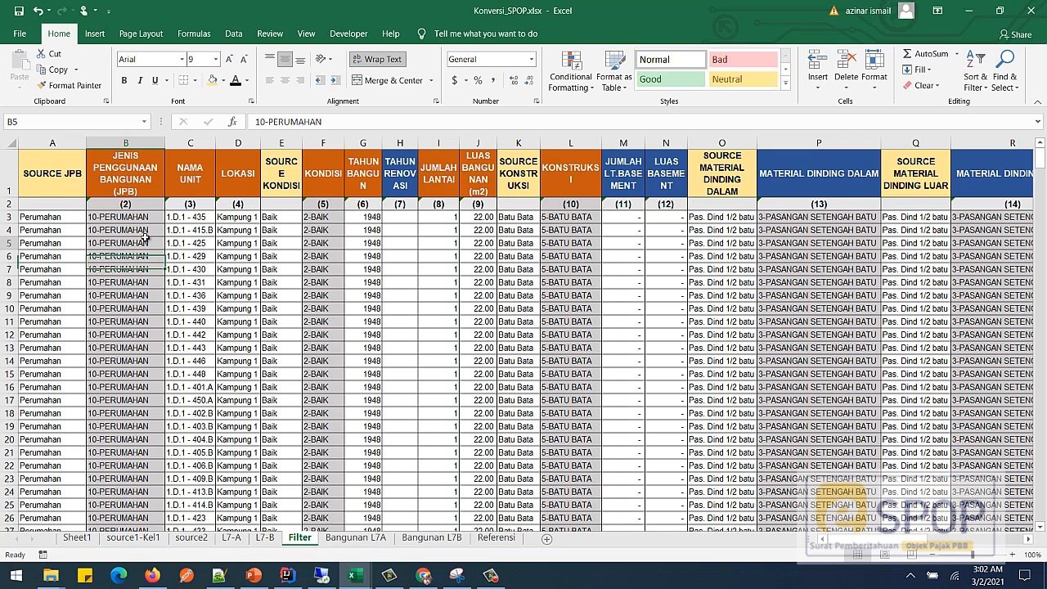
Check which headers in the Filter sheet mark source columns, such as SOURCE JPB and SOURCE KONSTRUKSI
left_click(54, 172)
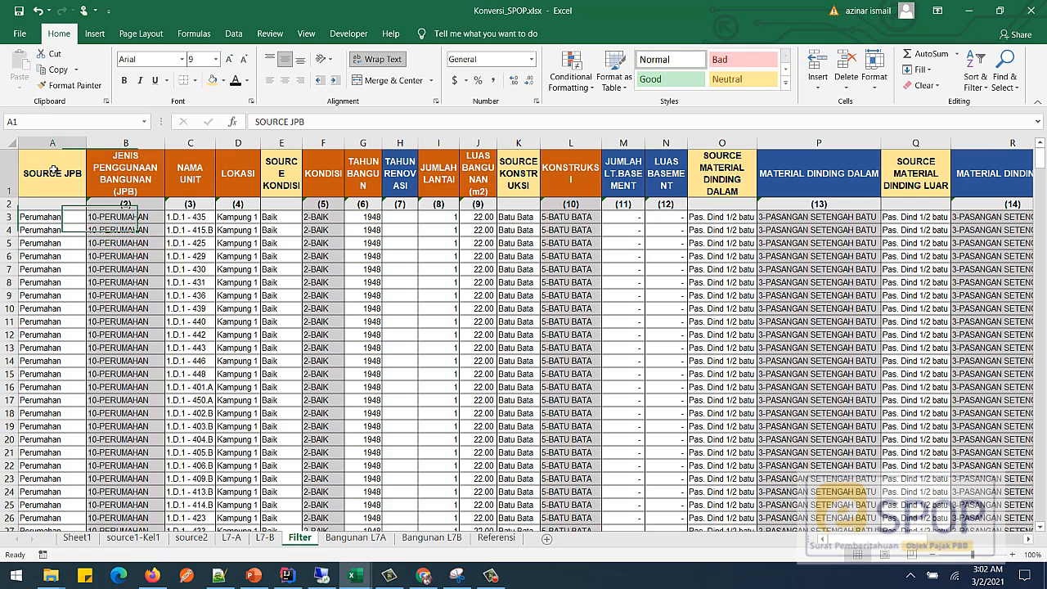
left_click(290, 169)
left_click(522, 173)
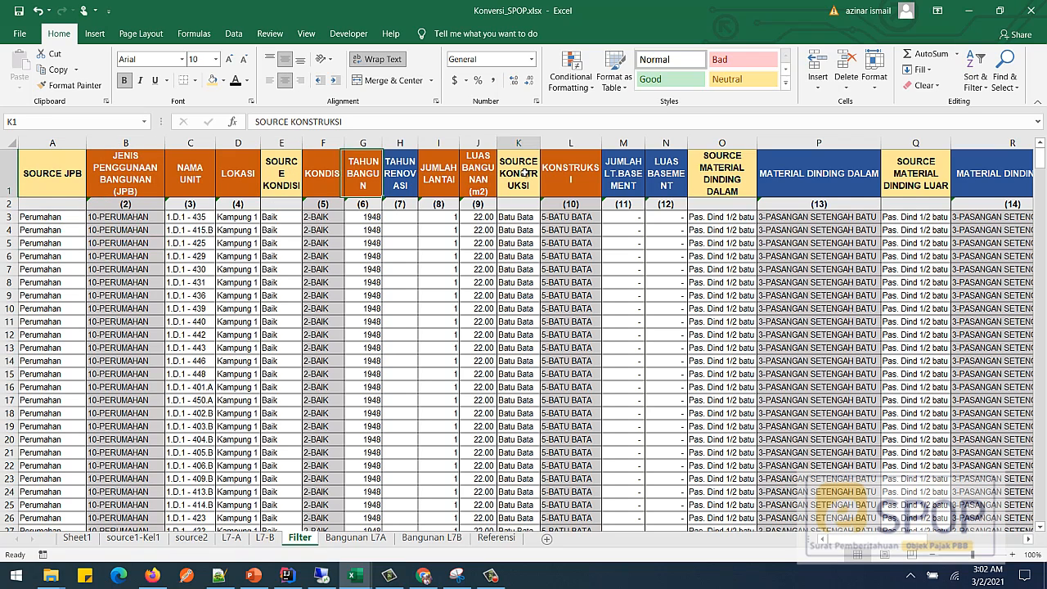
left_click(450, 305)
left_click(196, 308)
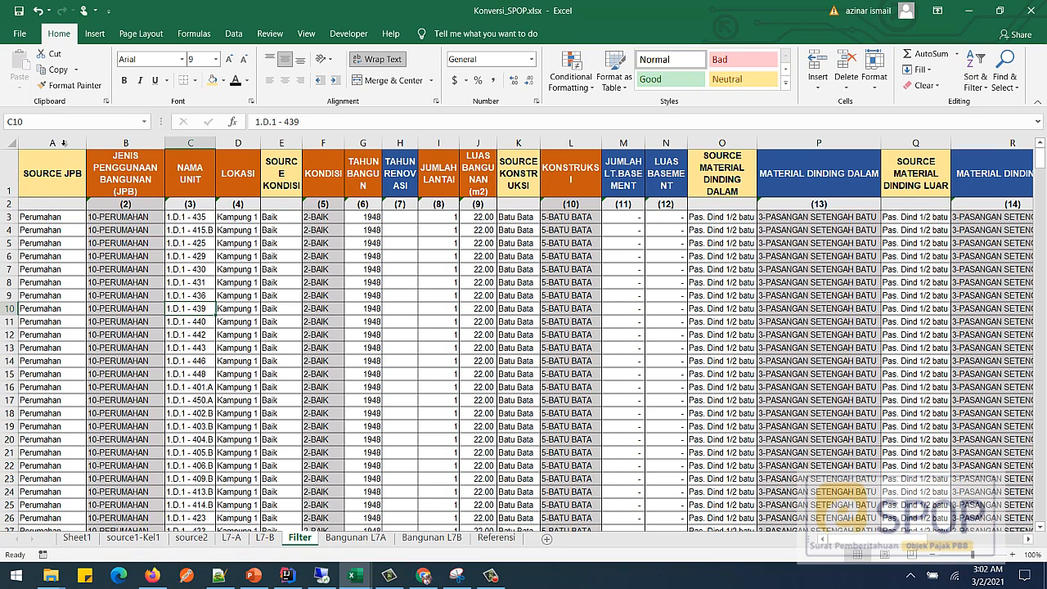
Delete the yellow-headed source columns A, E, K, O, Q, S, U, W, Y, AA and AH from the Filter sheet
left_click(64, 142)
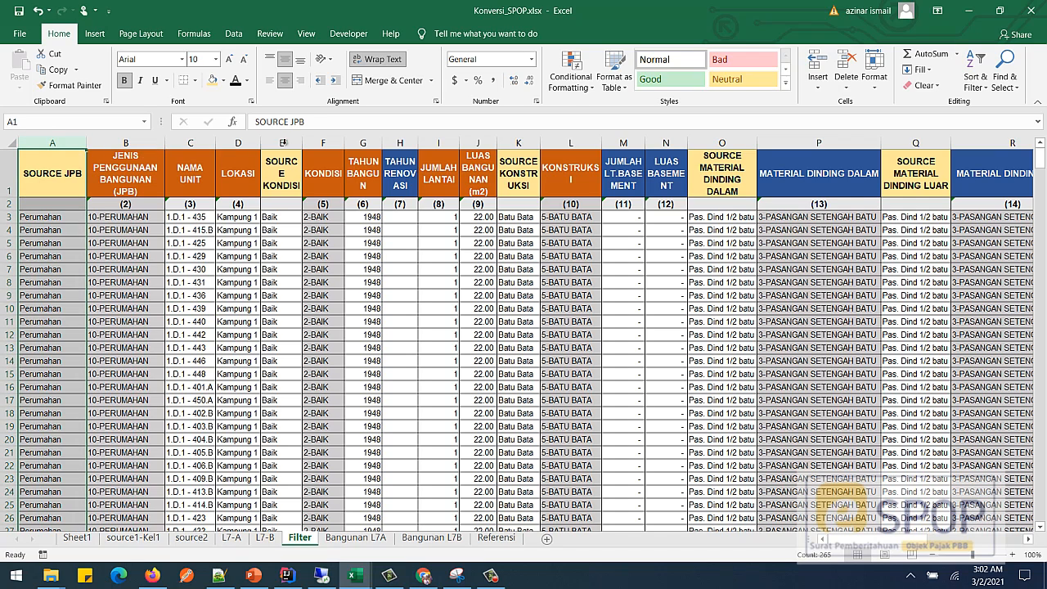
left_click(282, 143, "ctrl")
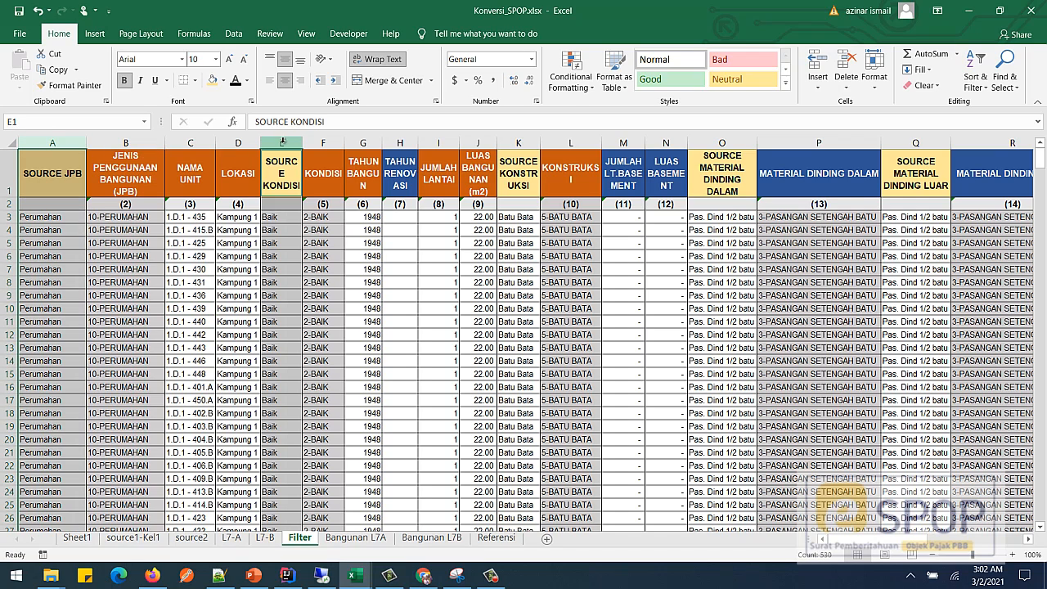
left_click(518, 142, "ctrl")
left_click(721, 142, "ctrl")
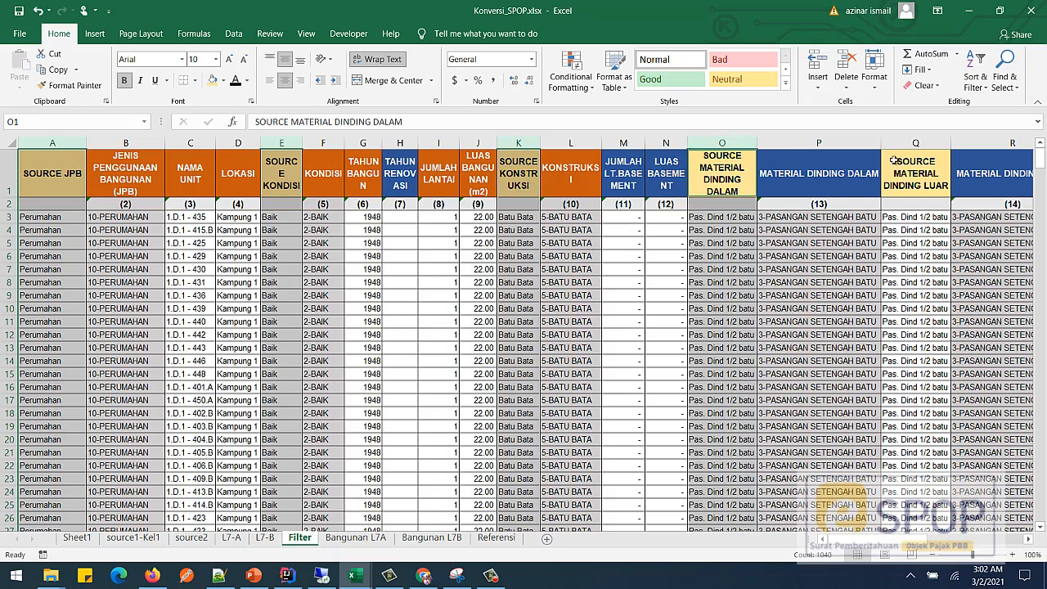
left_click(916, 143, "ctrl")
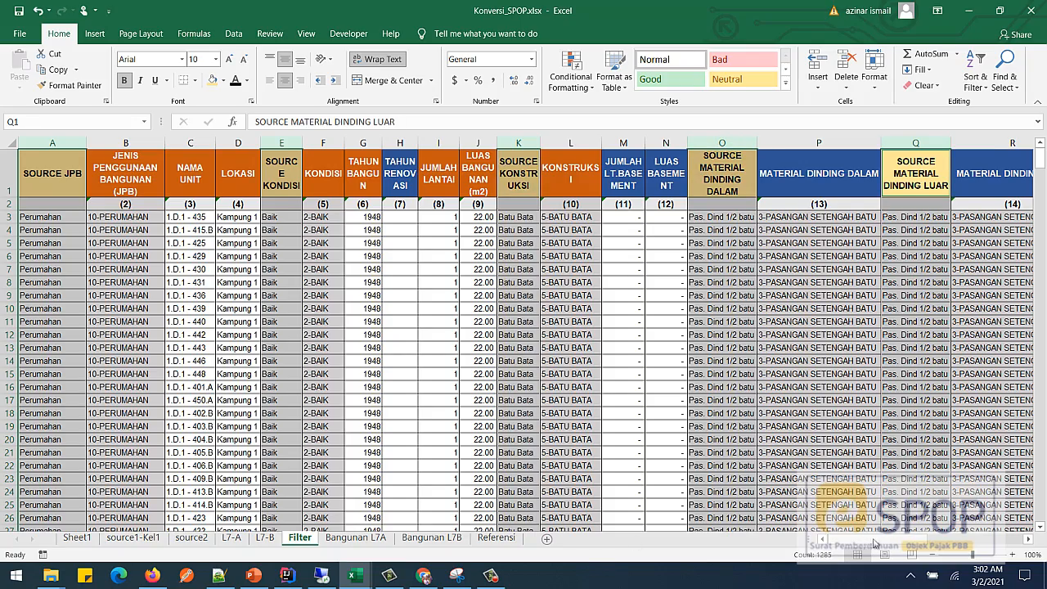
scroll(479, 292, "right", 10)
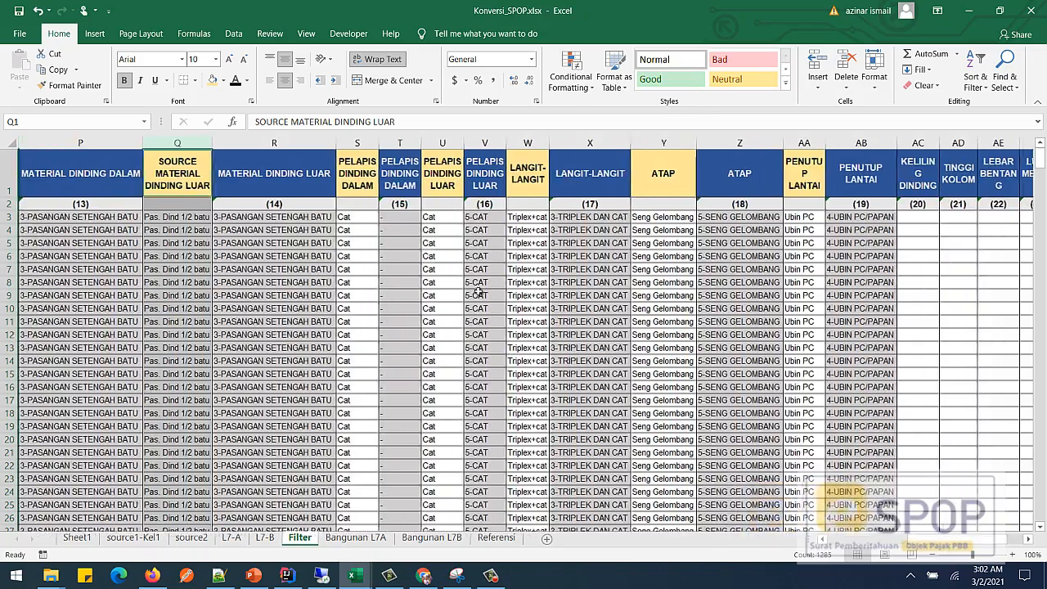
left_click(352, 143, "ctrl")
left_click(446, 144, "ctrl")
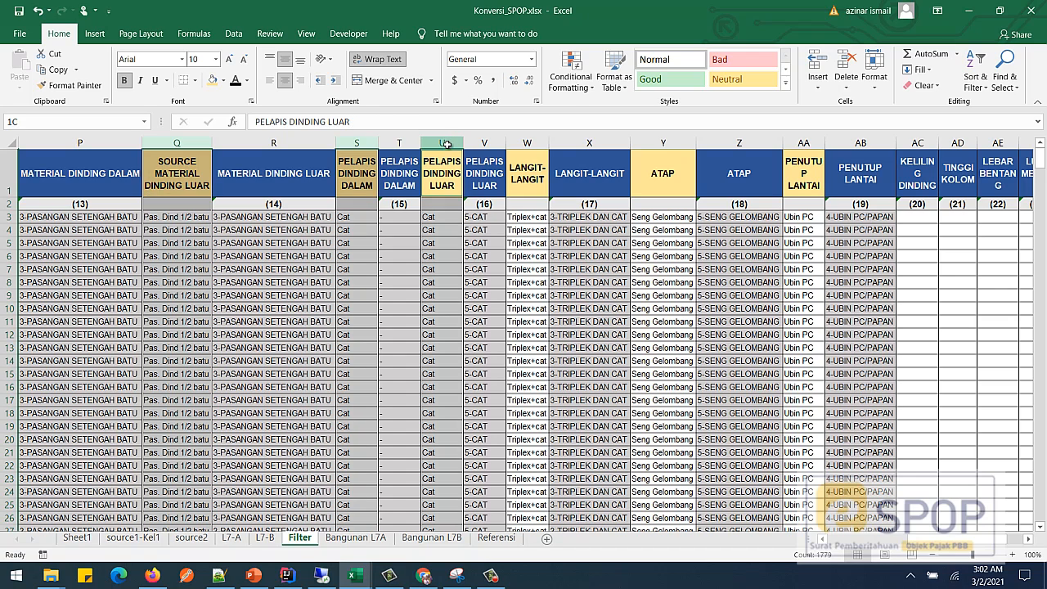
left_click(528, 143, "ctrl")
left_click(663, 143, "ctrl")
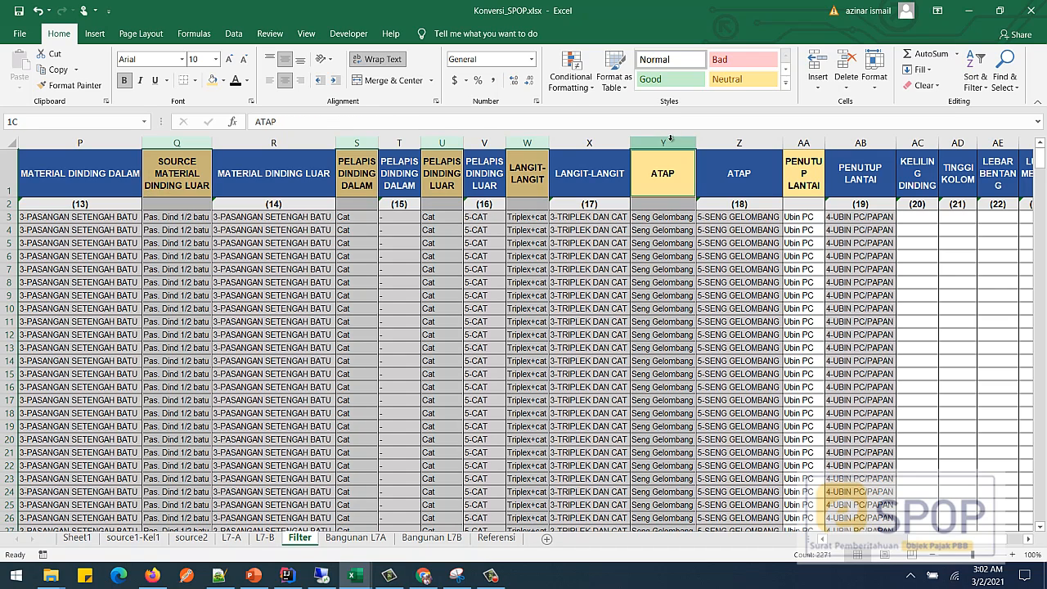
left_click(803, 143, "ctrl")
scroll(981, 531, "right", 3)
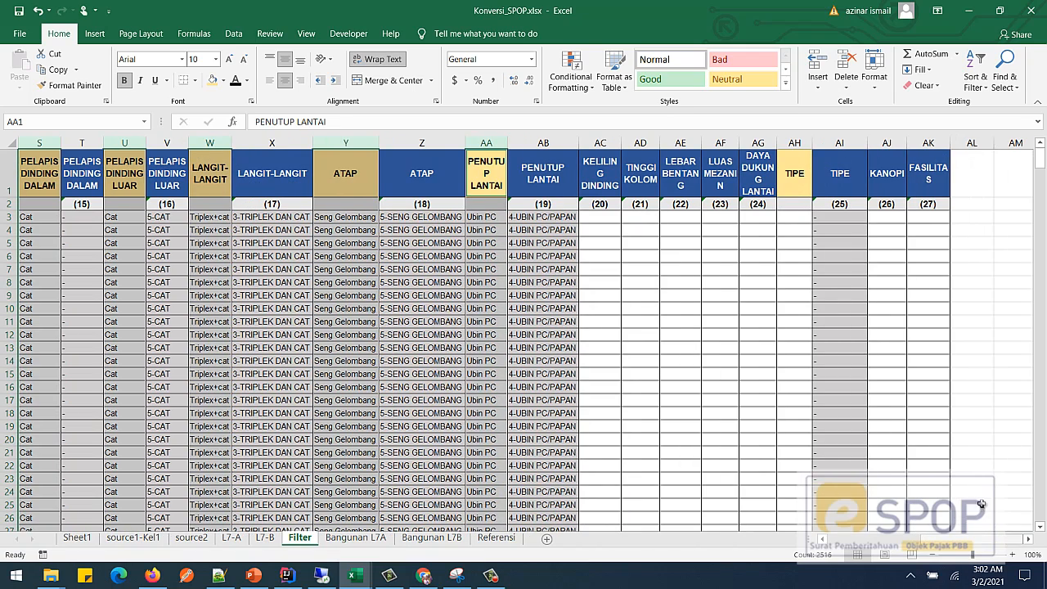
left_click(792, 142, "ctrl")
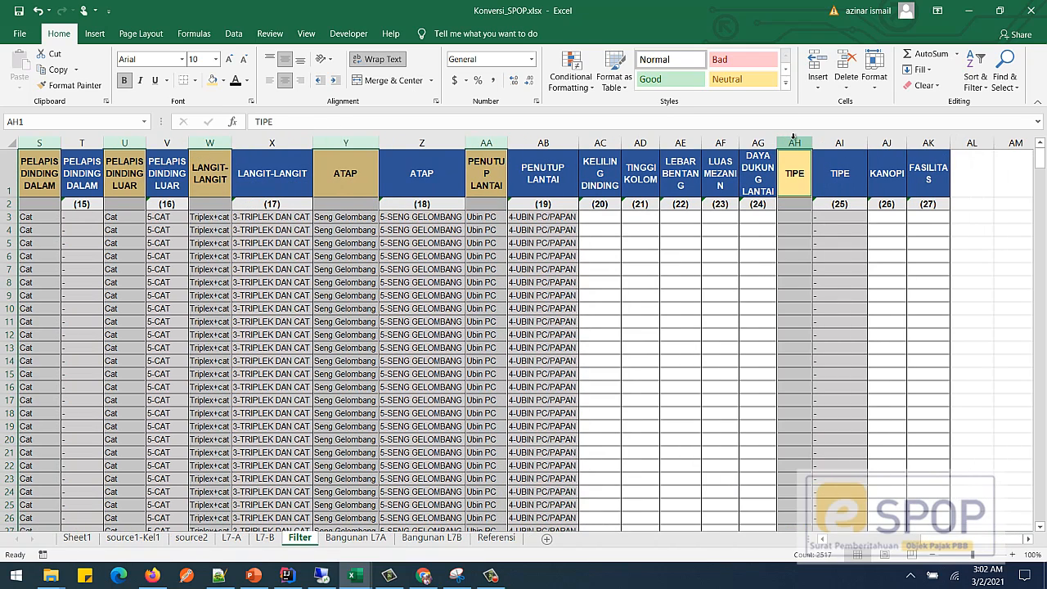
left_click(851, 86)
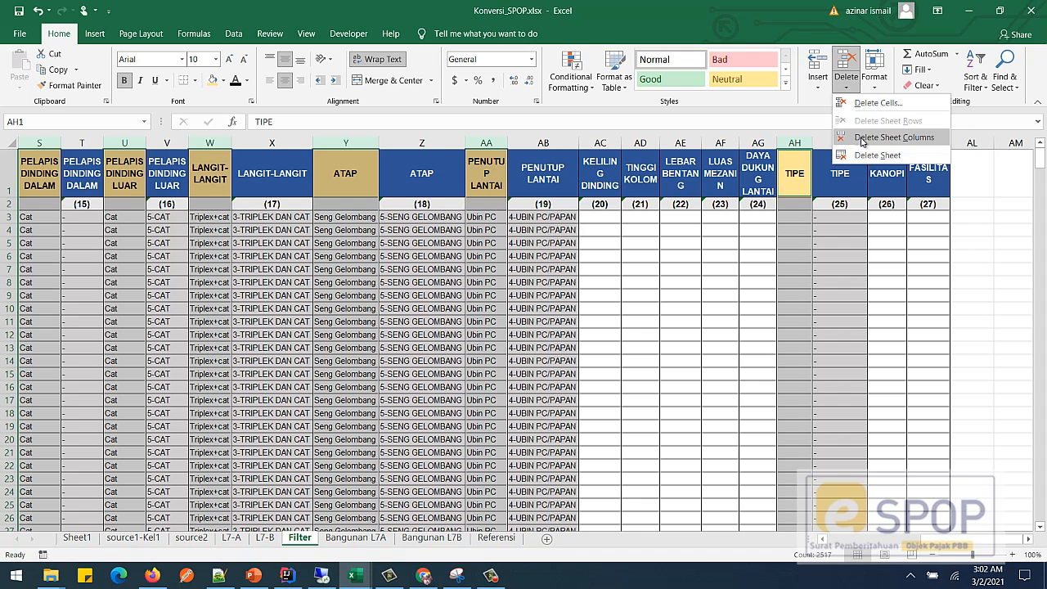
left_click(860, 137)
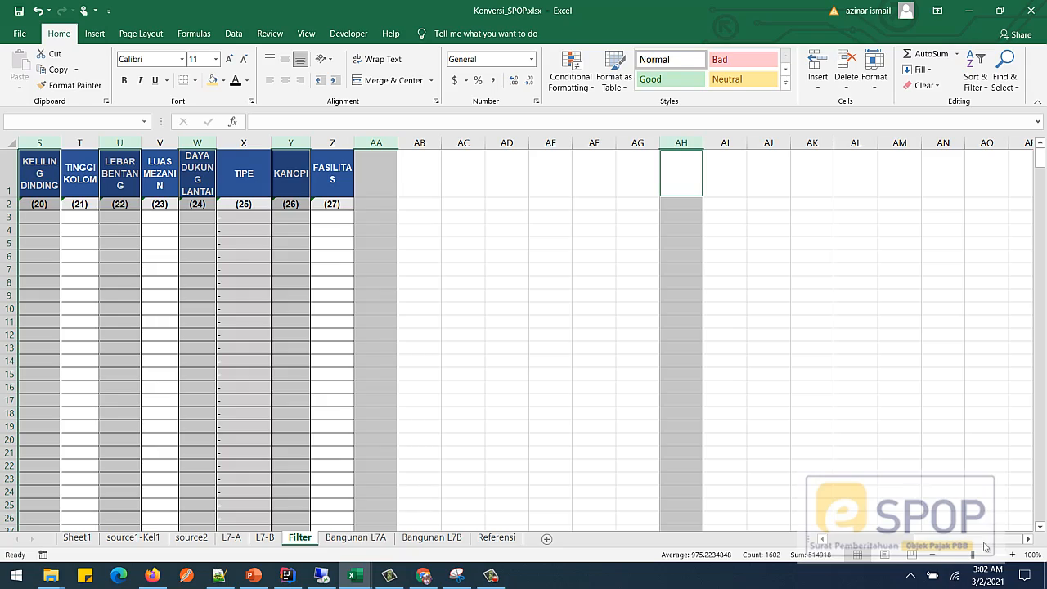
Review the remaining Filter columns, their numbering in row 2 and the data rows starting at row 3
left_click_drag(991, 540, 862, 555)
left_click(148, 315)
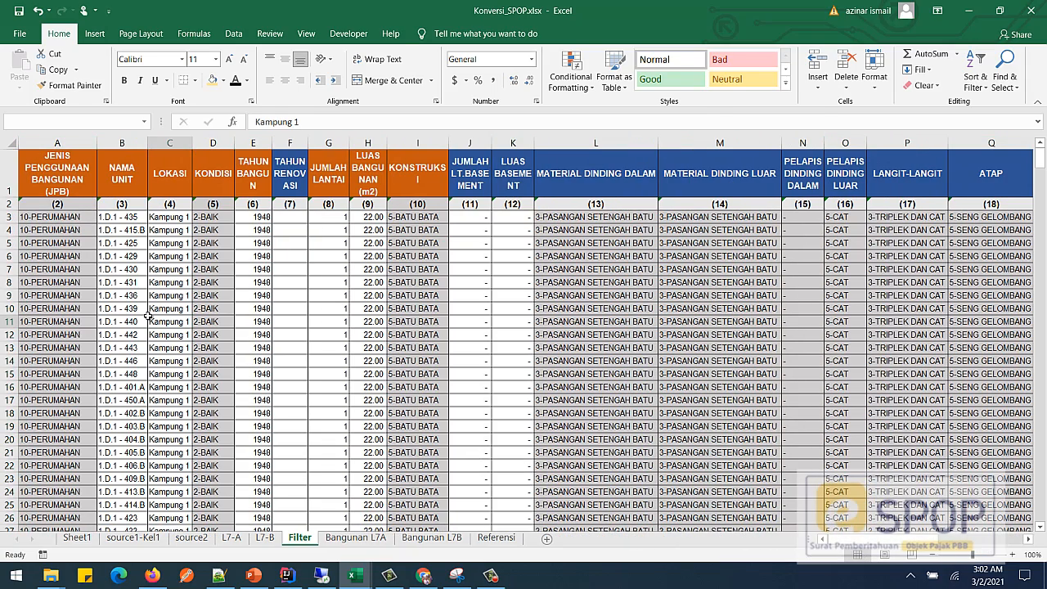
left_click(64, 221)
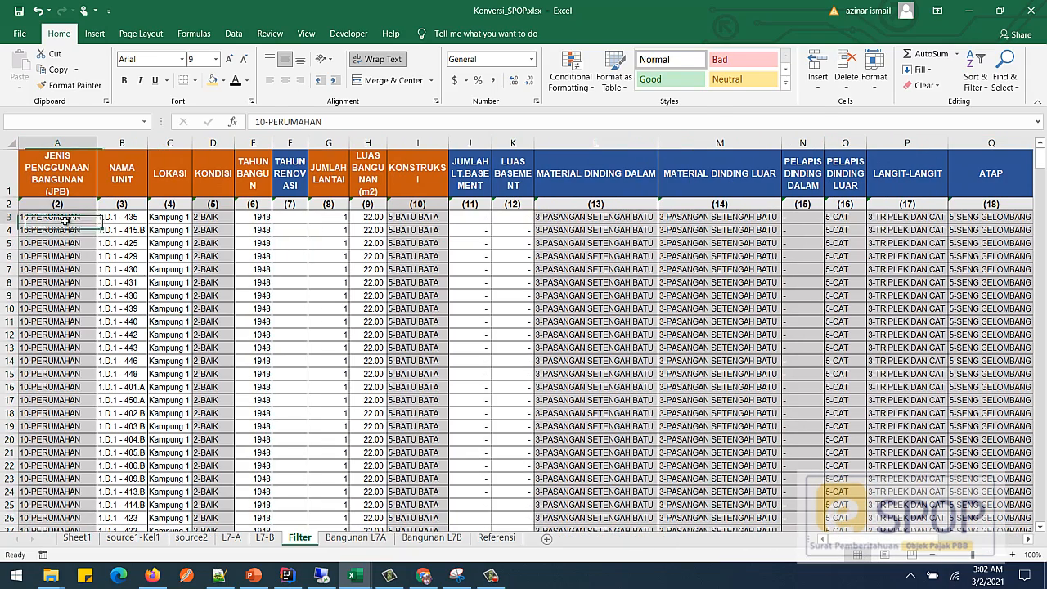
left_click(112, 218)
left_click_drag(66, 204, 798, 206)
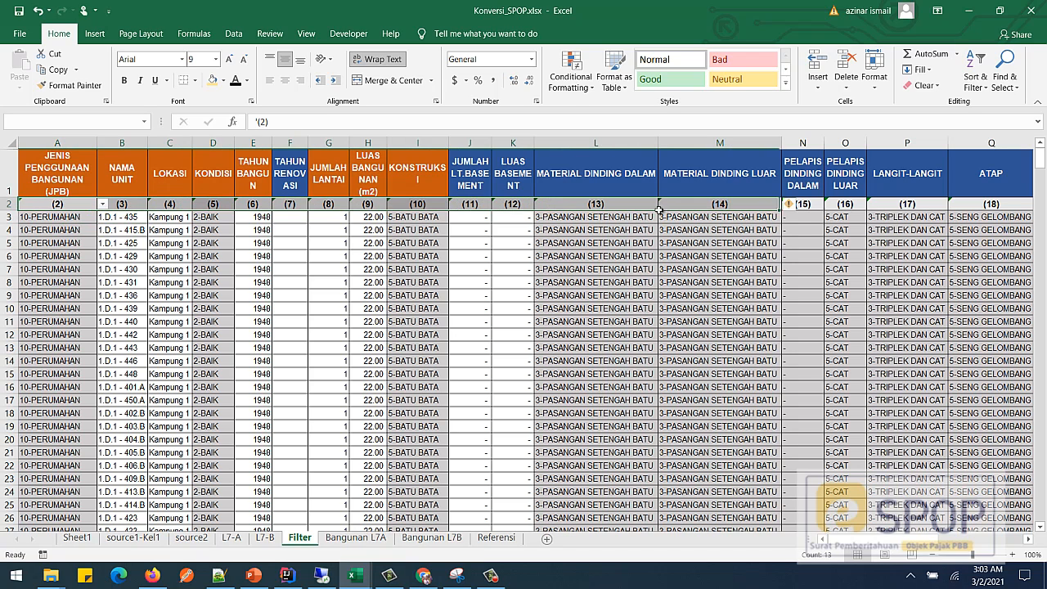
left_click(761, 283)
mouse_move(938, 543)
left_mouse_down()
mouse_move(992, 540)
mouse_move(932, 541)
left_mouse_up()
left_click(70, 218)
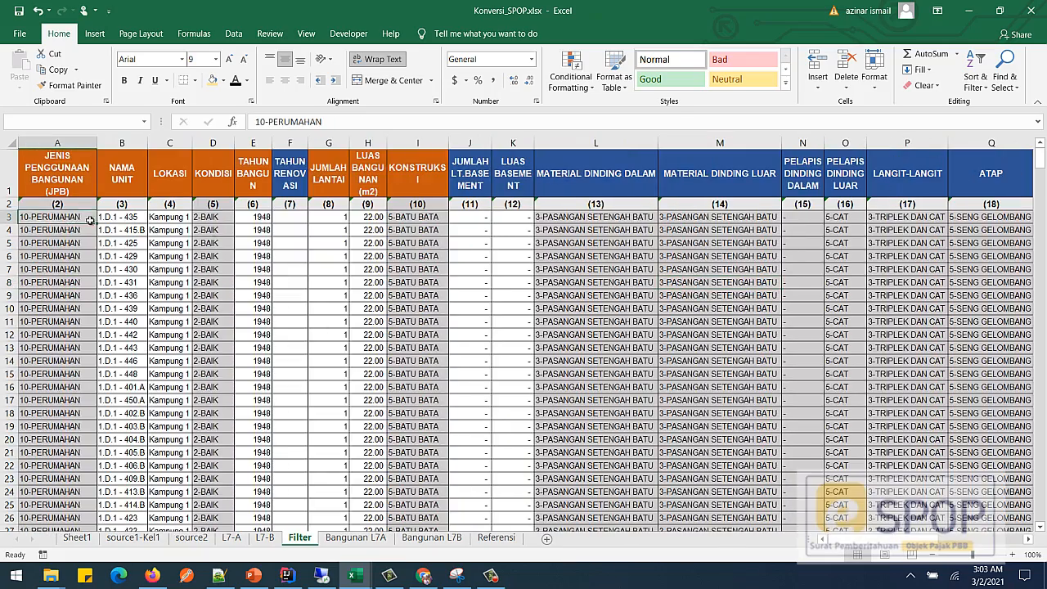
mouse_move(1043, 173)
left_mouse_down()
mouse_move(1044, 465)
mouse_move(1044, 156)
left_mouse_up()
Open the Bangunan L7A sheet and examine its empty column layout from A4 onward
left_click(357, 538)
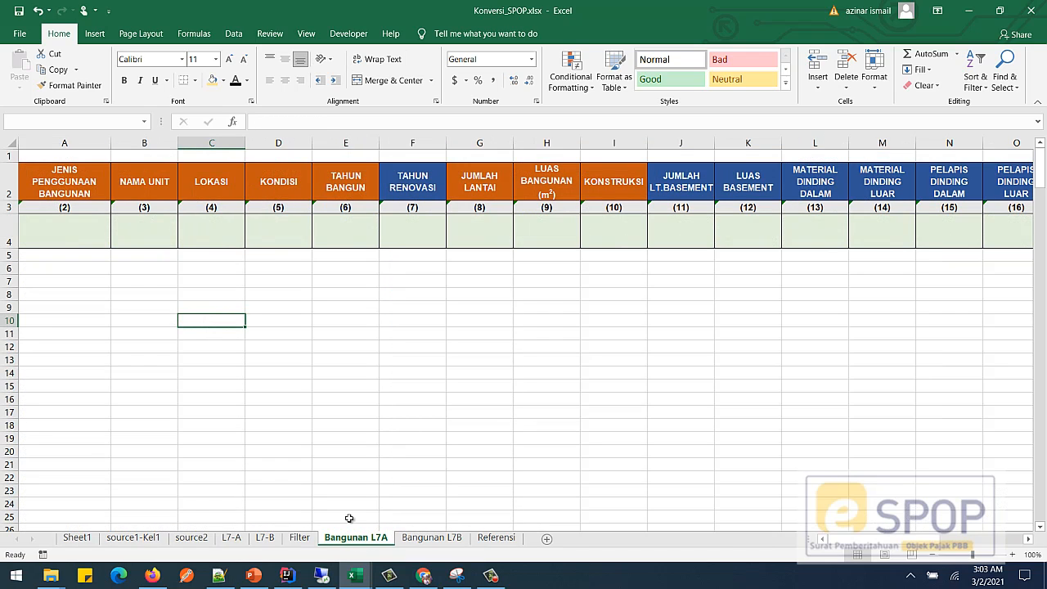
left_click(72, 237)
left_click_drag(918, 544, 879, 555)
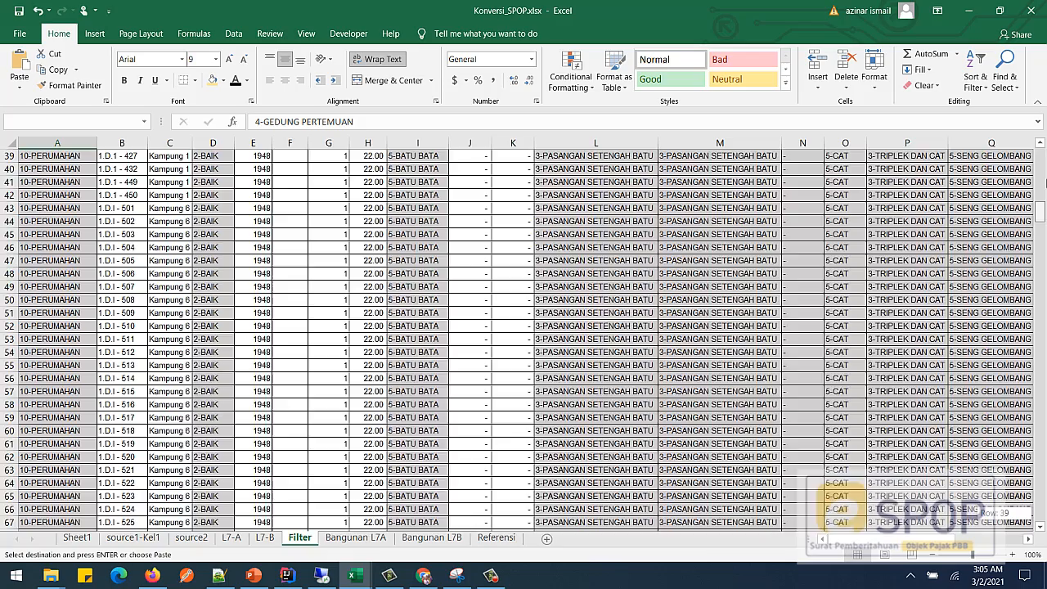
Copy all data rows from row 3 to row 266 of Filter and paste them into Bangunan L7A starting at row 4
scroll(1002, 164, "up", 10)
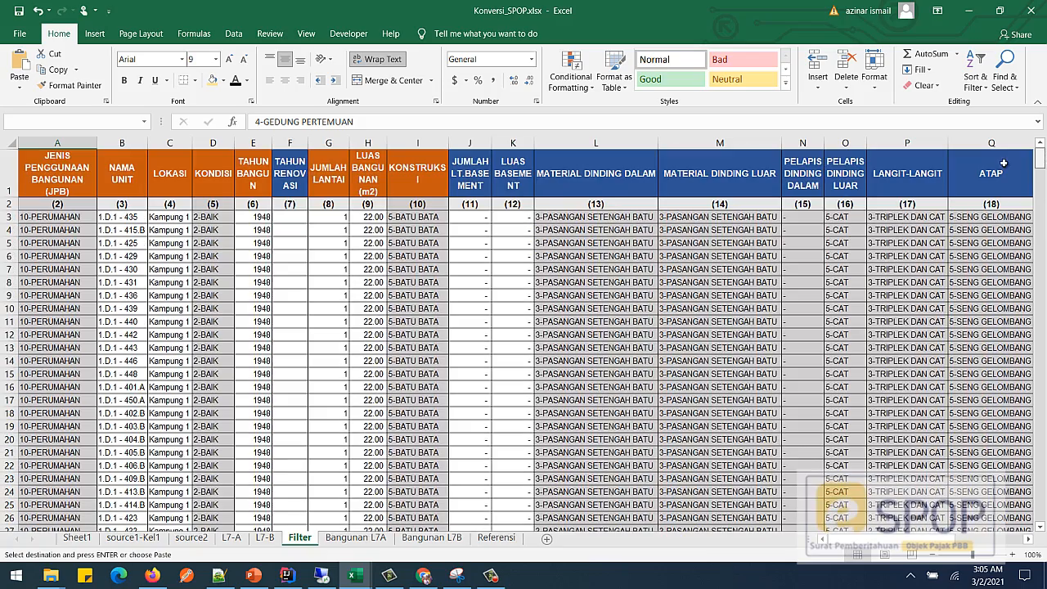
left_click(62, 217)
left_click(8, 217)
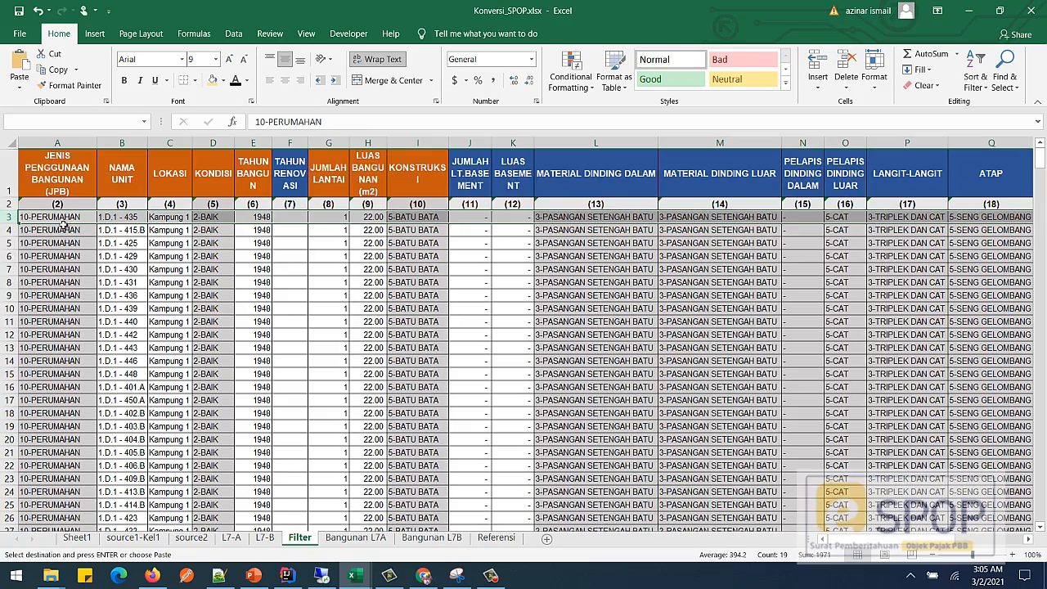
key("ctrl+shift+Down")
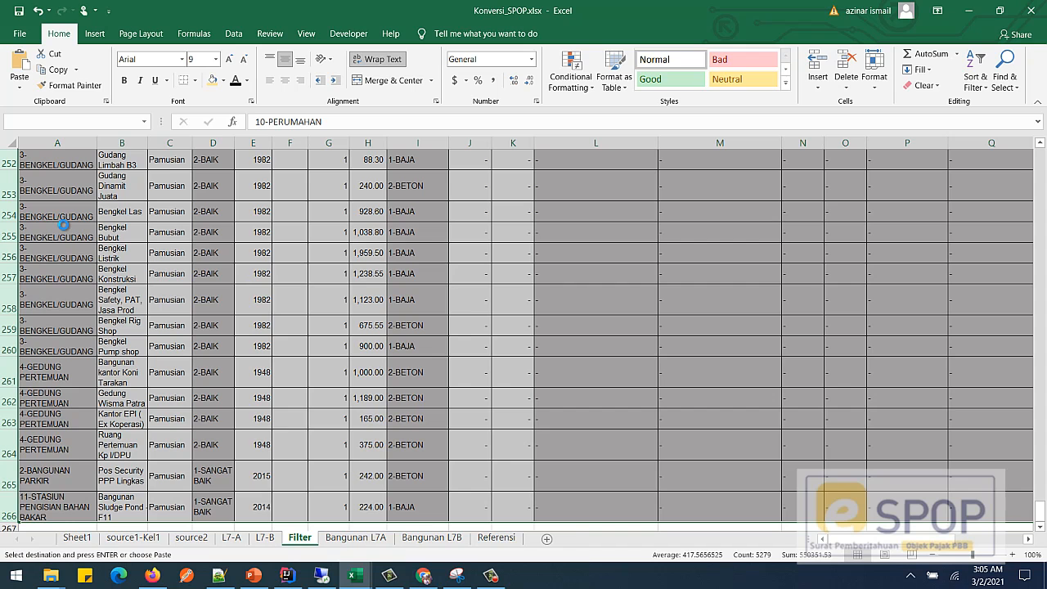
key("ctrl+c")
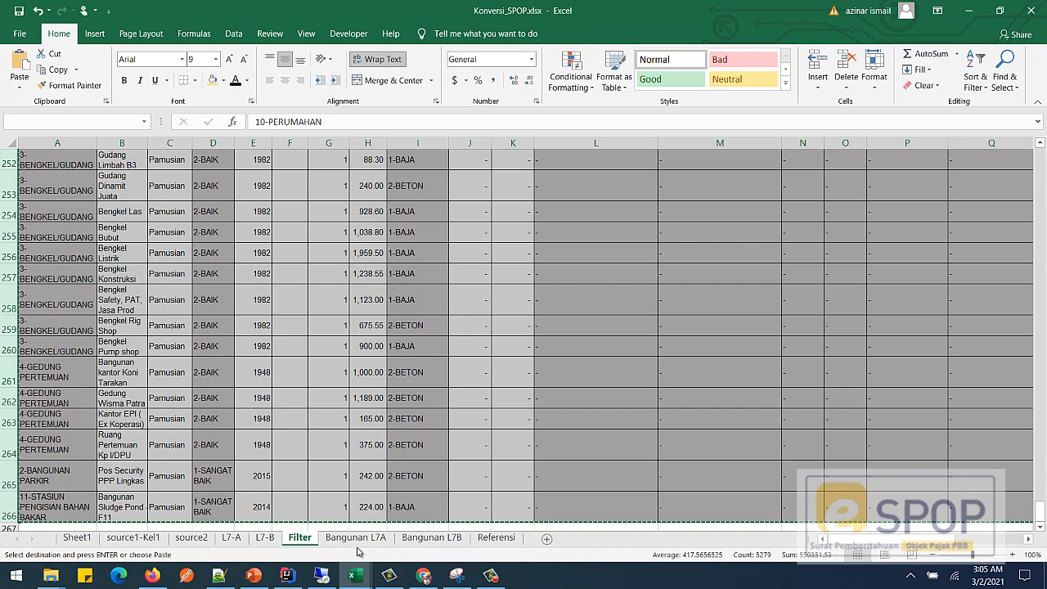
left_click(356, 538)
left_click(6, 233)
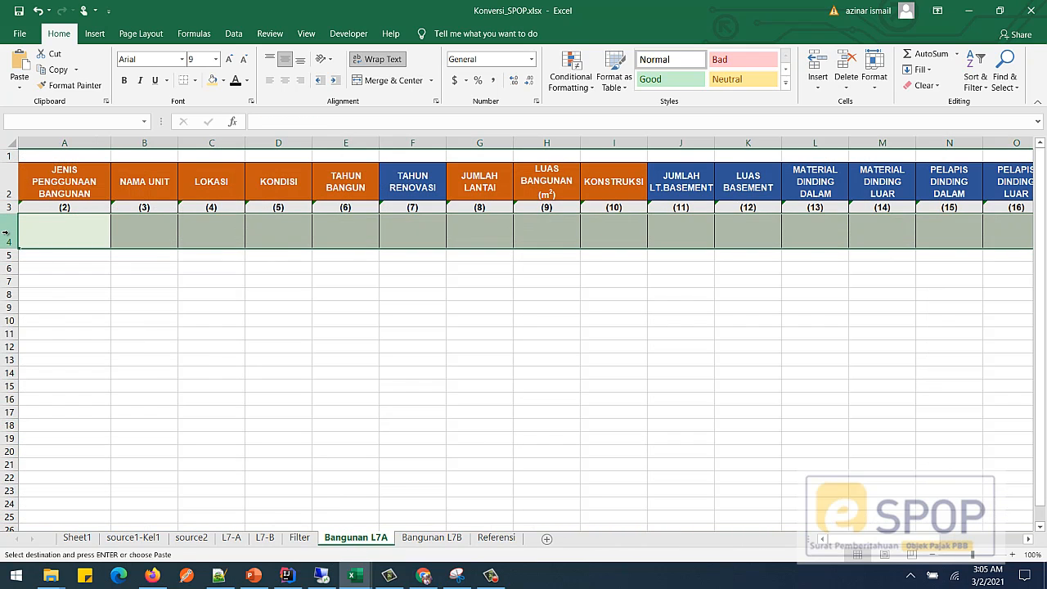
key("ctrl+v")
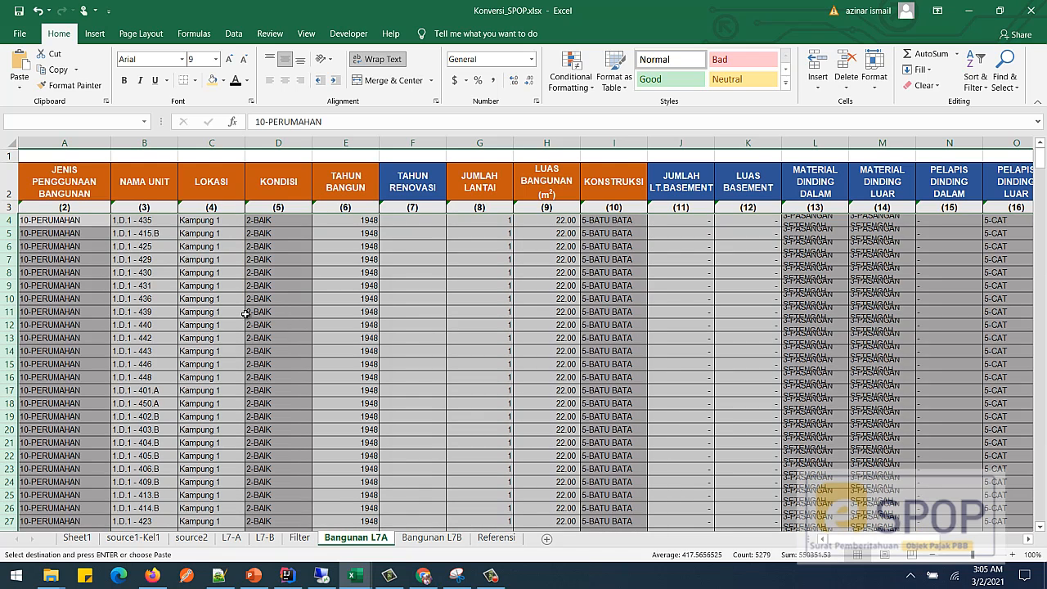
left_click(381, 306)
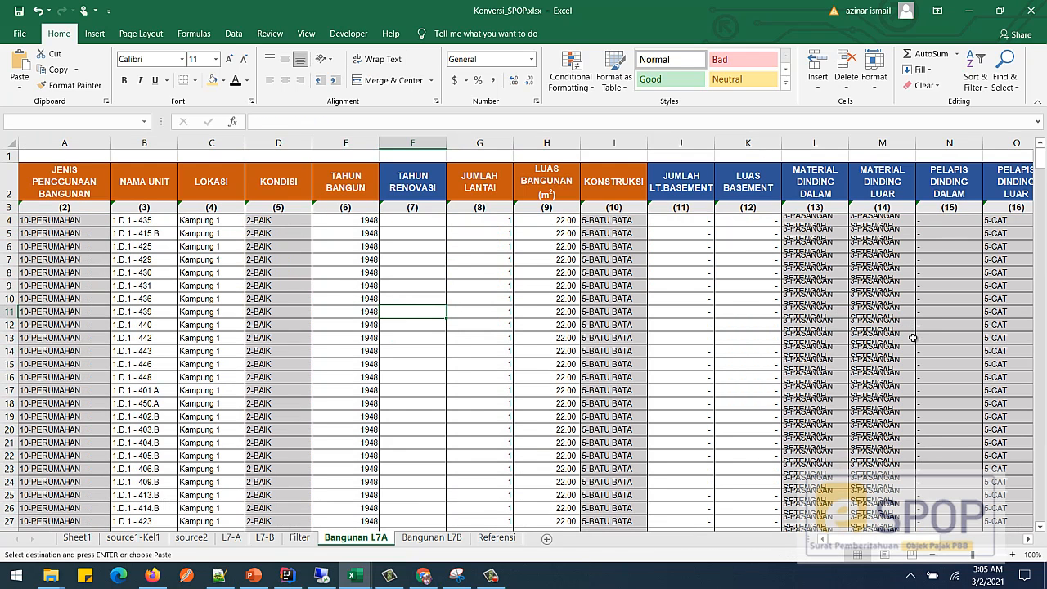
left_click_drag(911, 538, 800, 555)
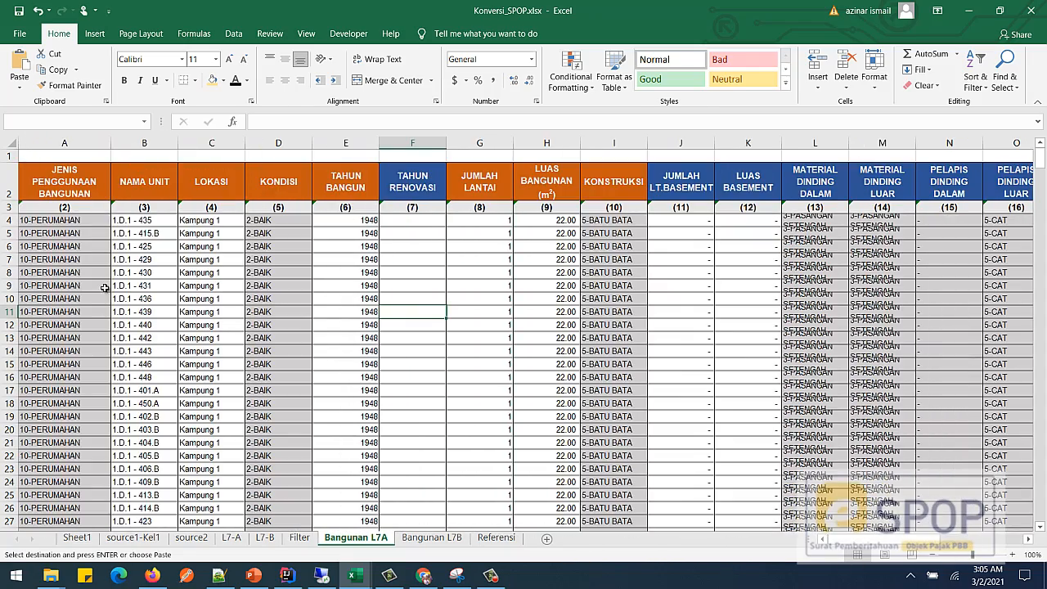
Autofit the row heights across the whole Bangunan L7A sheet and check the columns through FASILITAS
left_click(11, 142)
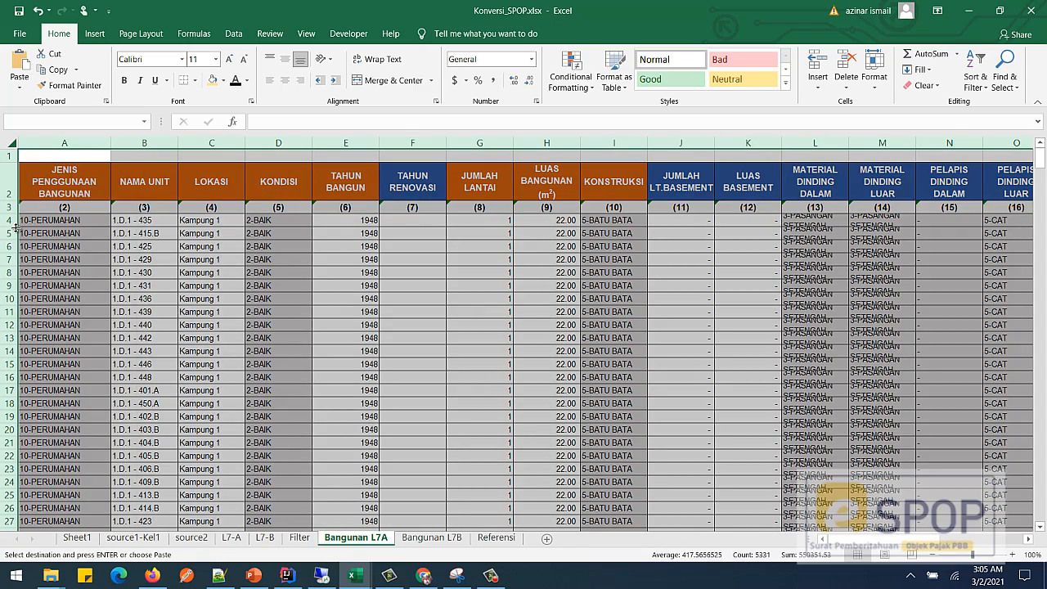
double_click(16, 228)
left_click(458, 393)
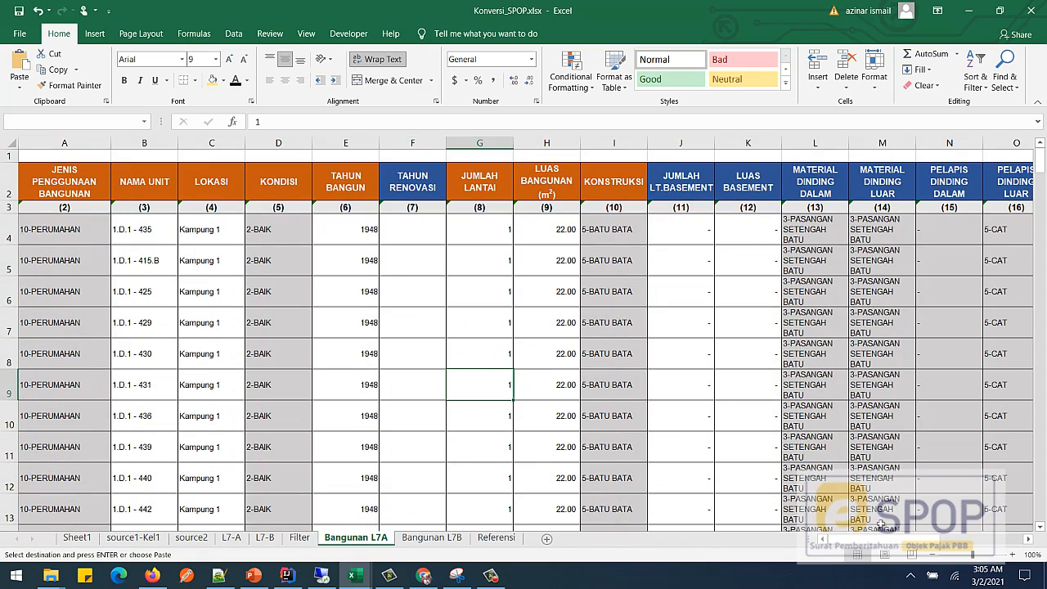
left_click_drag(892, 545, 896, 528)
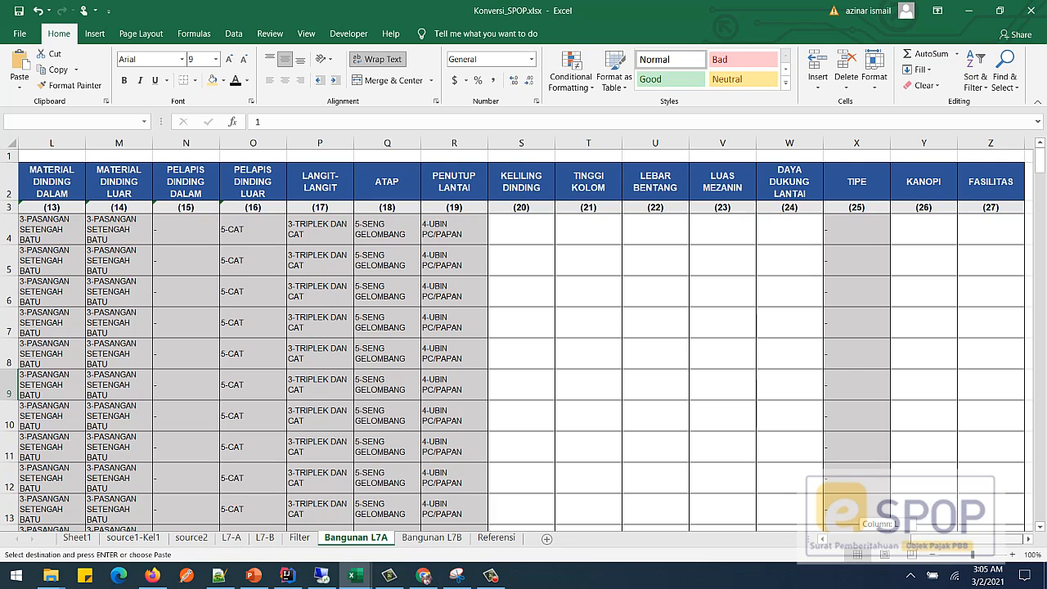
left_click_drag(1036, 551, 855, 549)
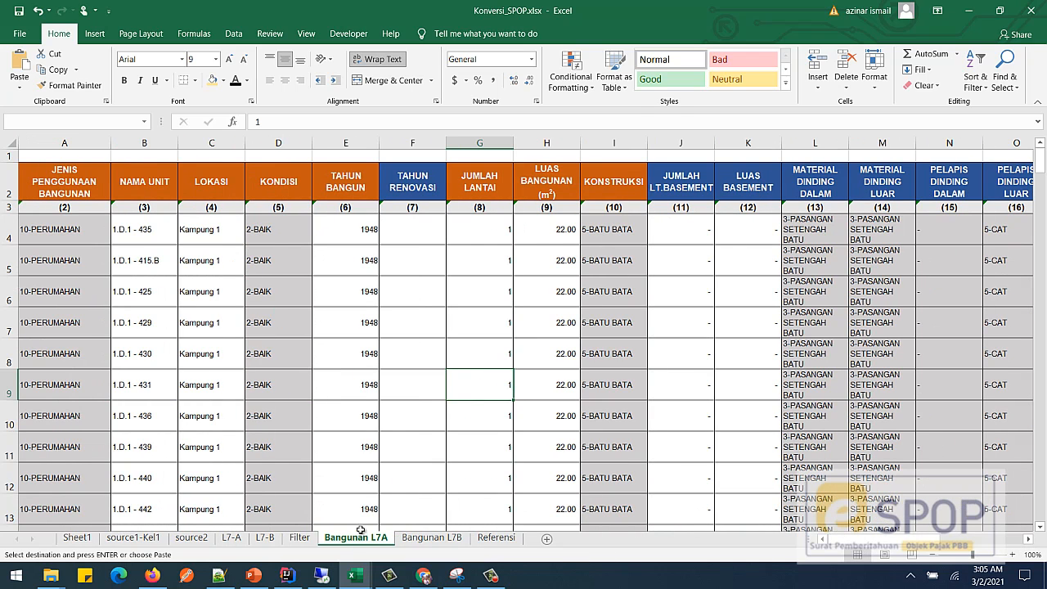
Switch to the SPOP_PERKEBUNAN format umum.xls workbook and view the L7-A form's columns through FASILITAS
left_click(355, 576)
left_click(316, 326)
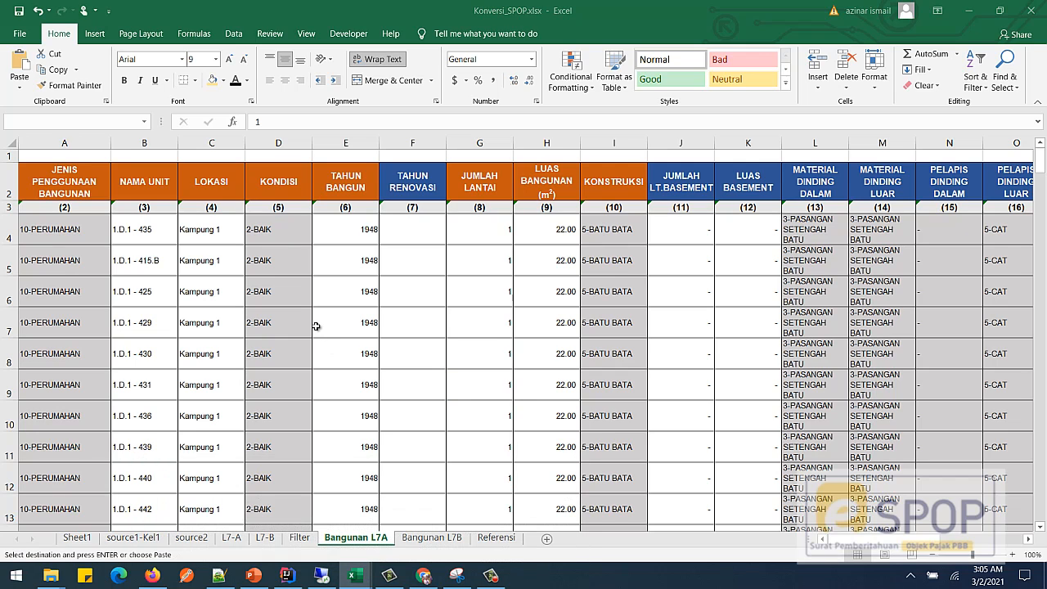
left_click(356, 581)
left_click(498, 524)
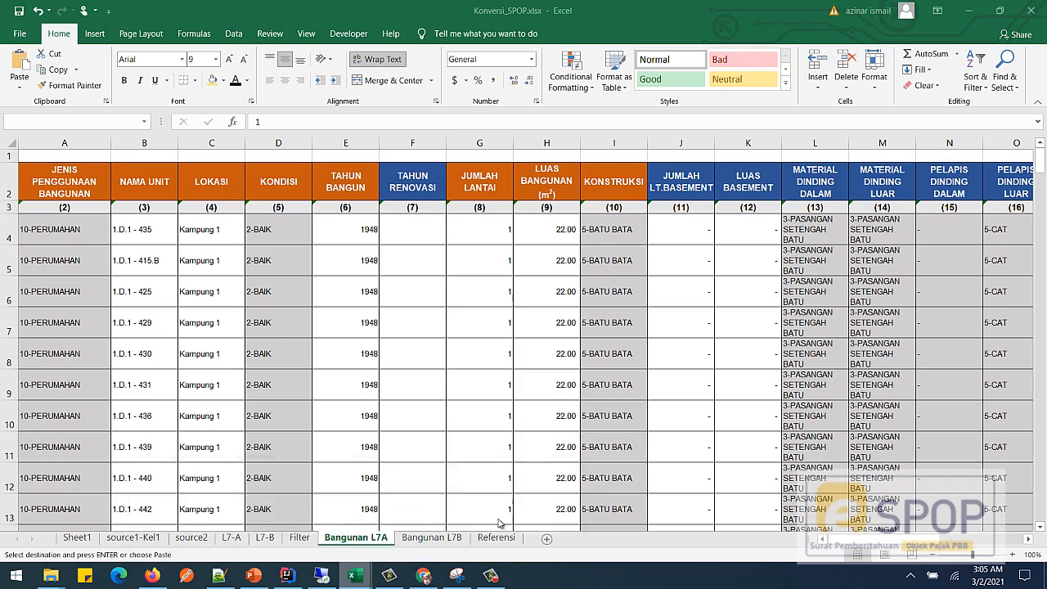
left_click_drag(967, 539, 1012, 539)
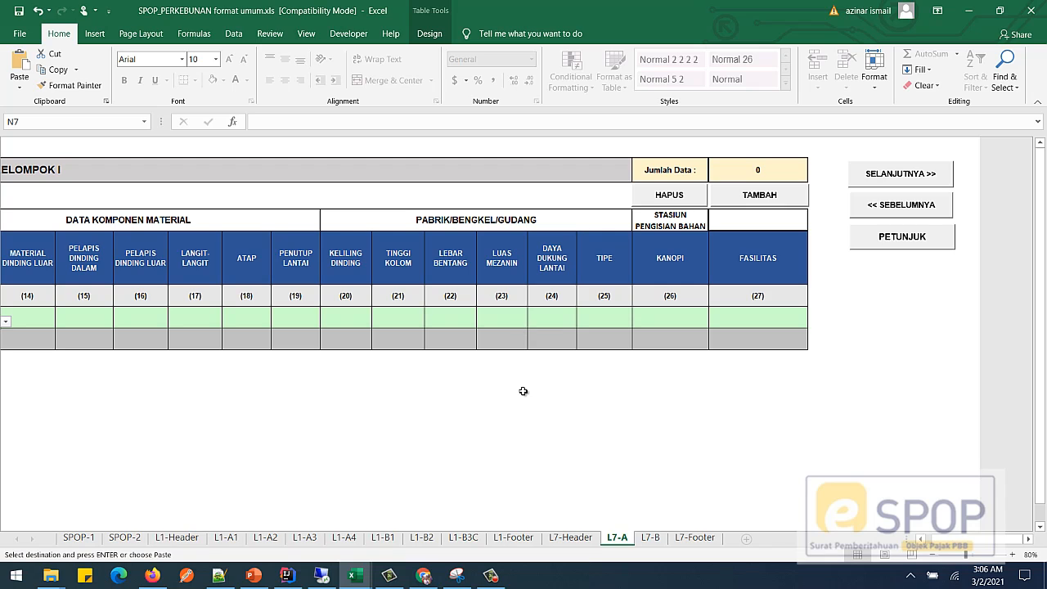
Switch to Konversi_SPOP.xlsx, count the Bangunan L7A records from A4 down to the last row, and return to the SPOP_PERKEBUNAN workbook
left_click(499, 318)
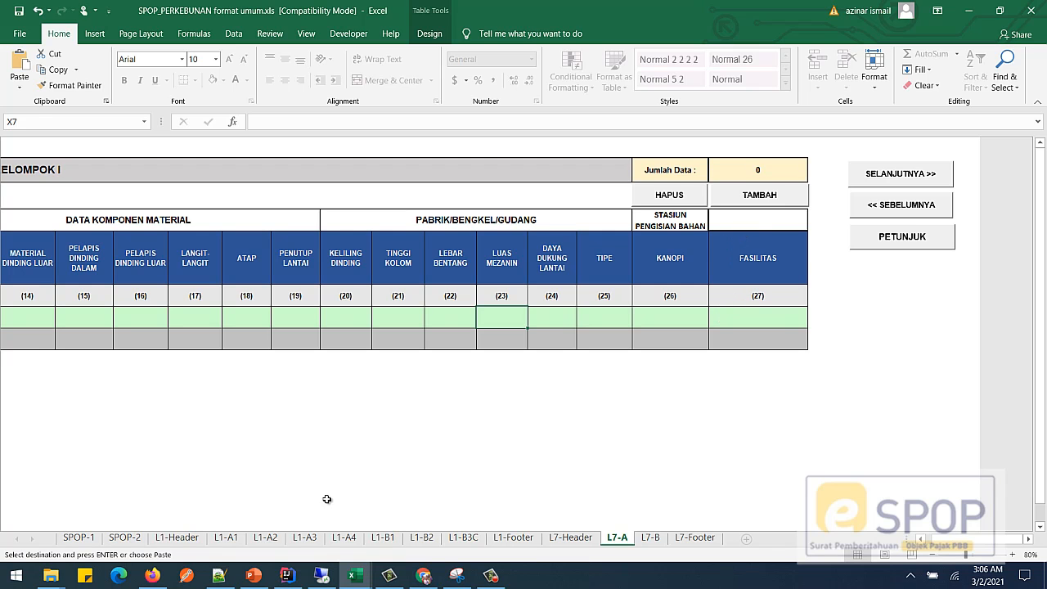
mouse_move(353, 575)
left_click(225, 540)
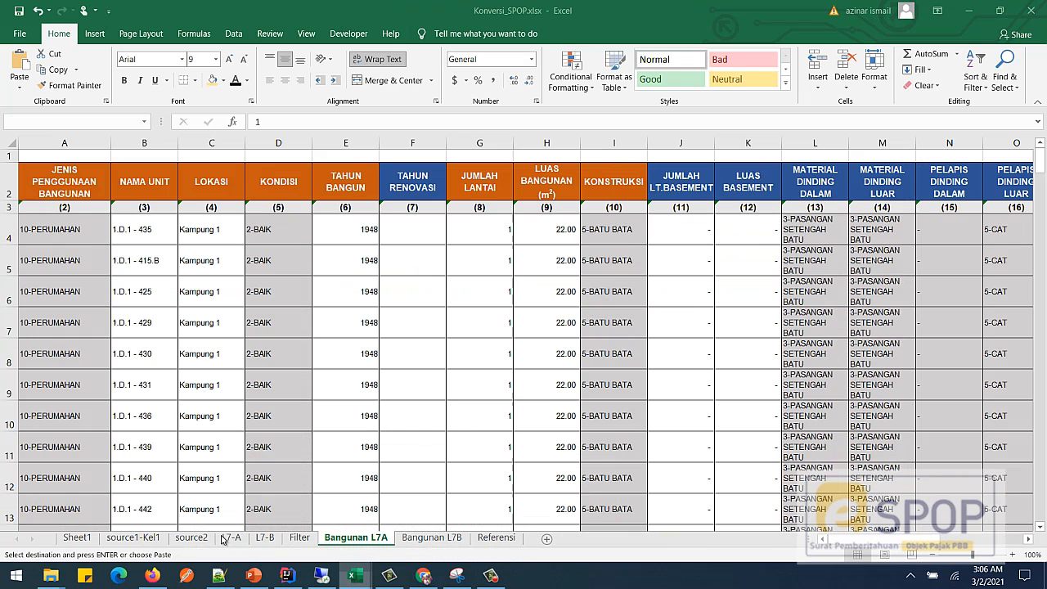
left_click(8, 232)
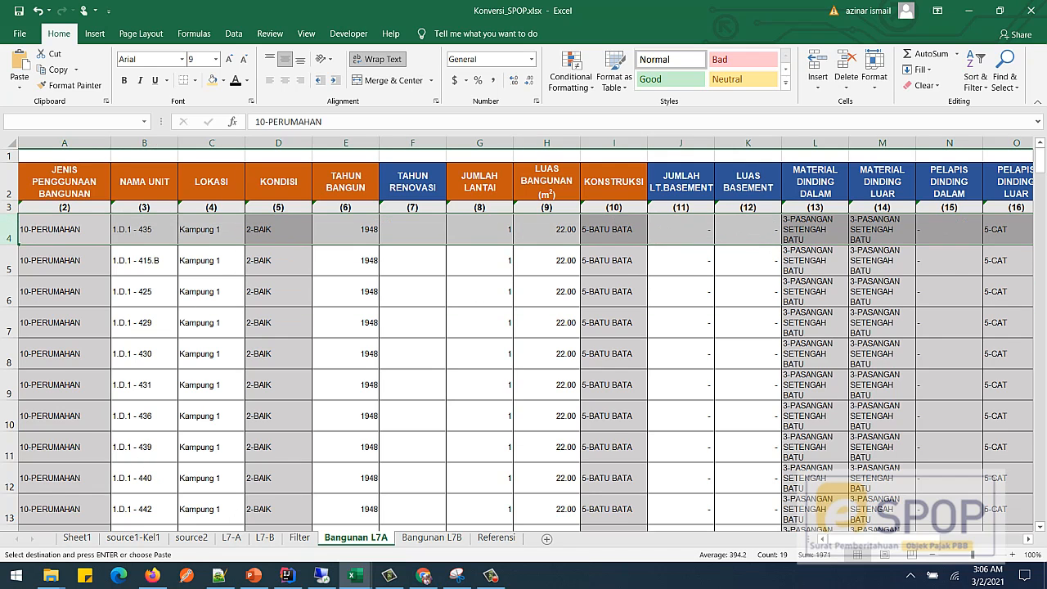
left_click_drag(1040, 164, 1041, 386)
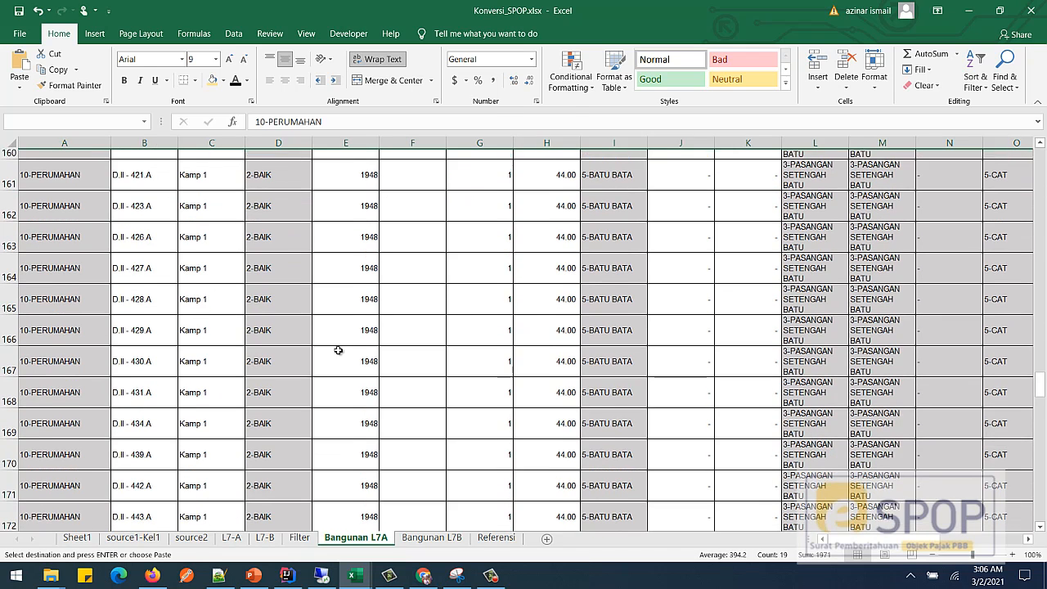
scroll(60, 269, "up", 20)
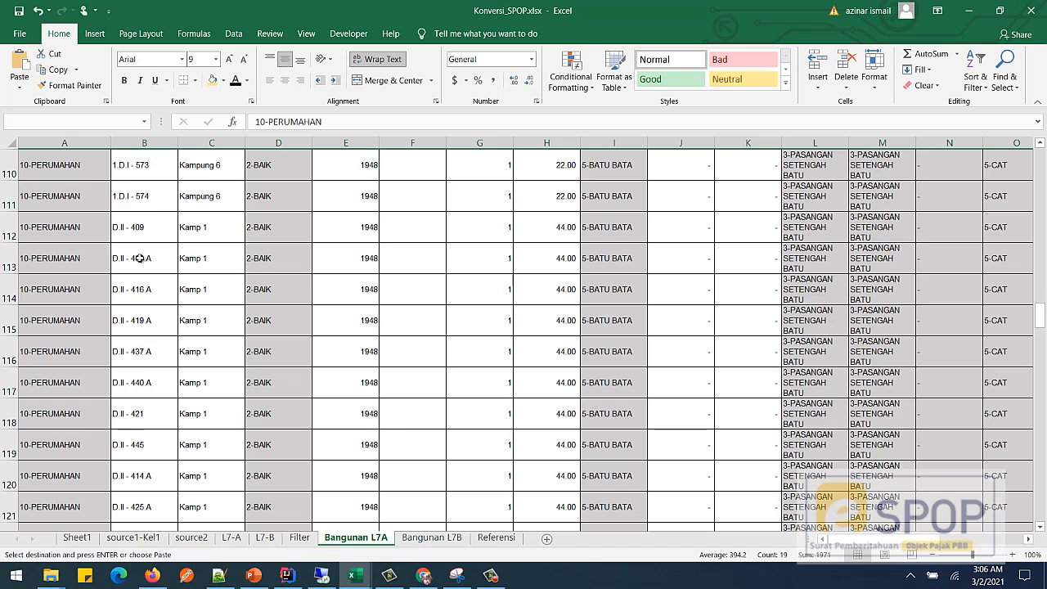
left_click_drag(1040, 302, 1040, 157)
left_click(51, 238)
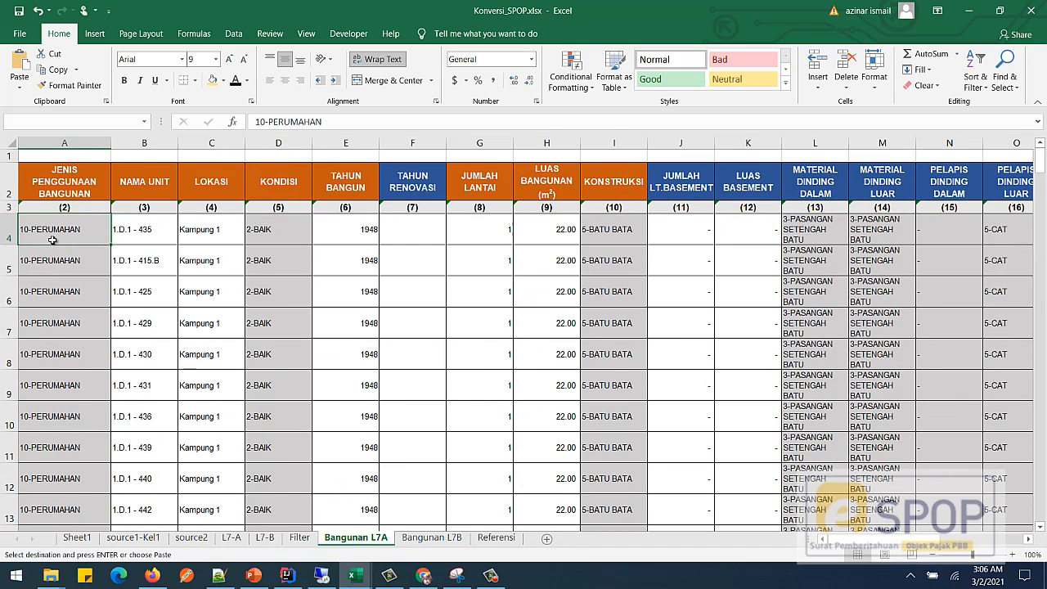
key("ctrl+shift+Down")
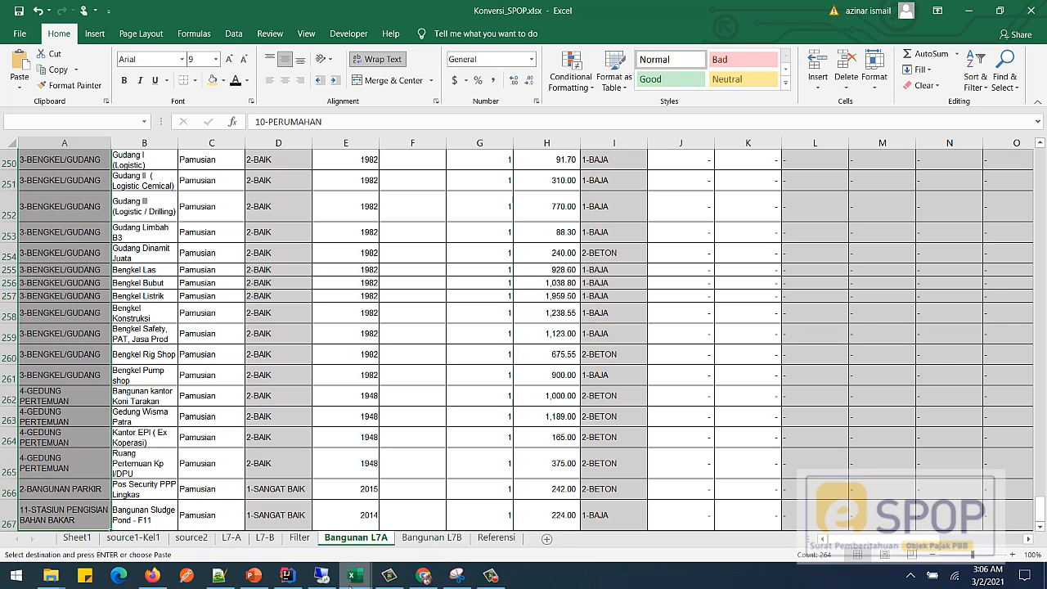
left_click(351, 578)
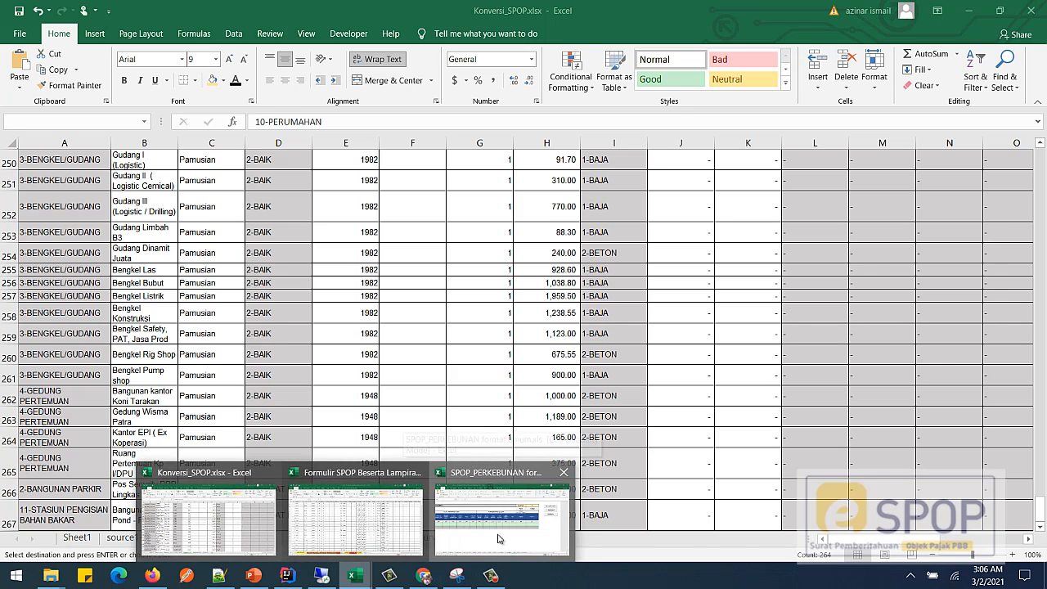
left_click(500, 540)
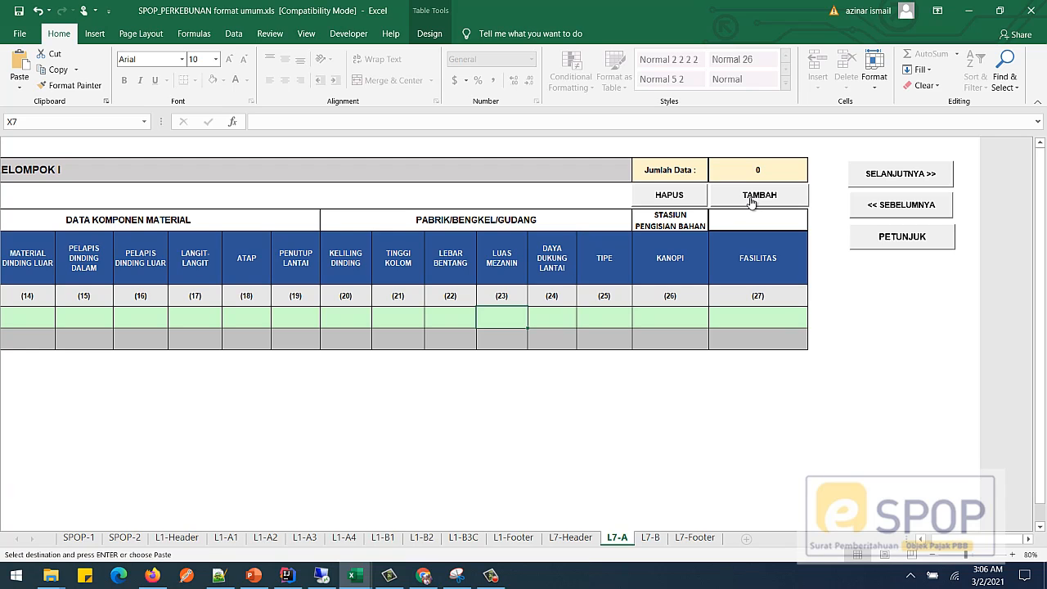
Try to add rows to the L7-A table while its first row is empty
left_click(752, 199)
left_click(637, 332)
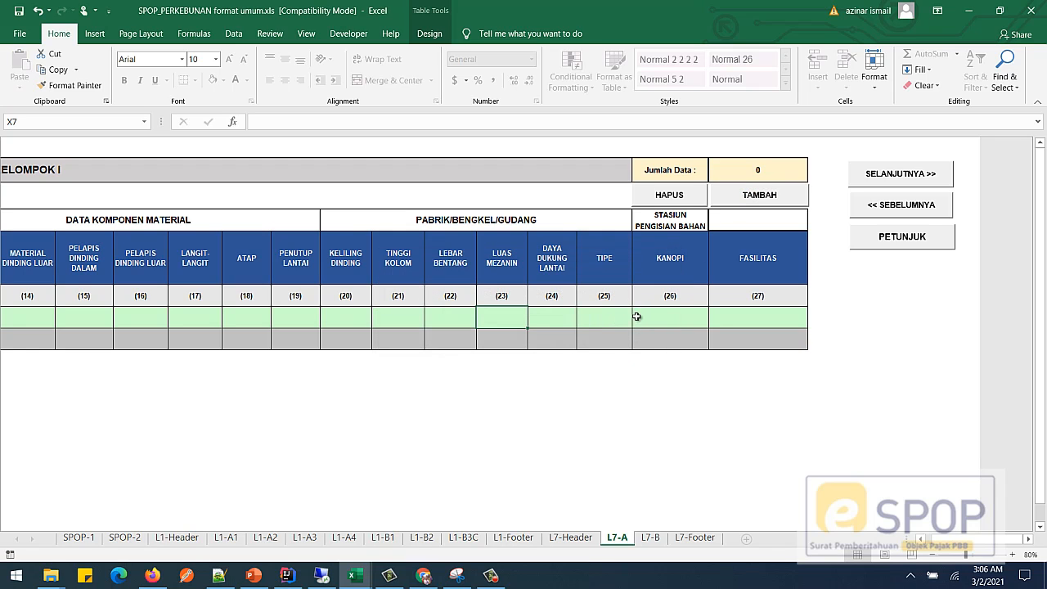
left_click(737, 194)
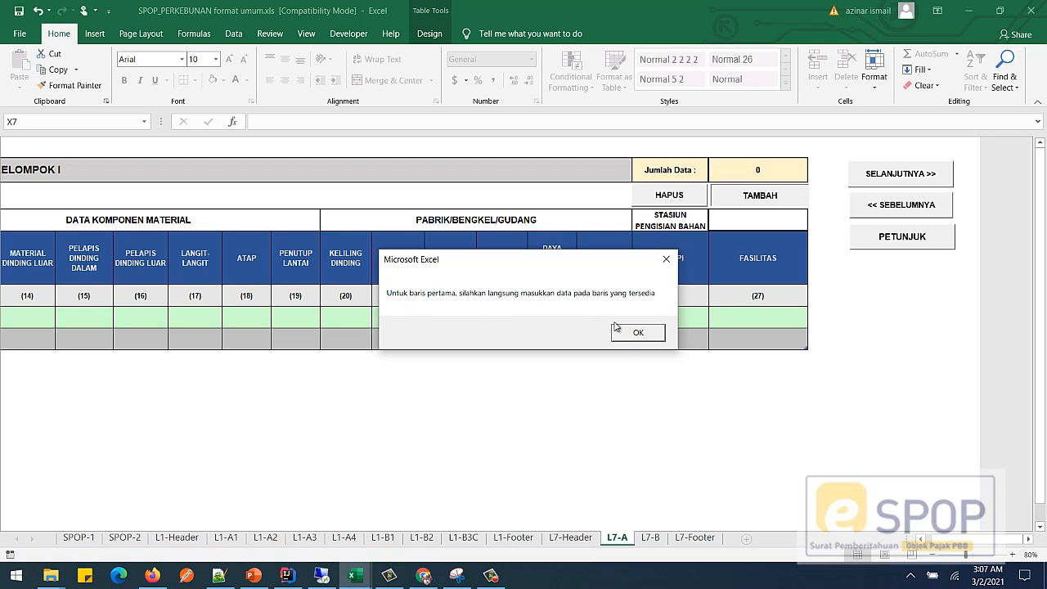
left_click(637, 333)
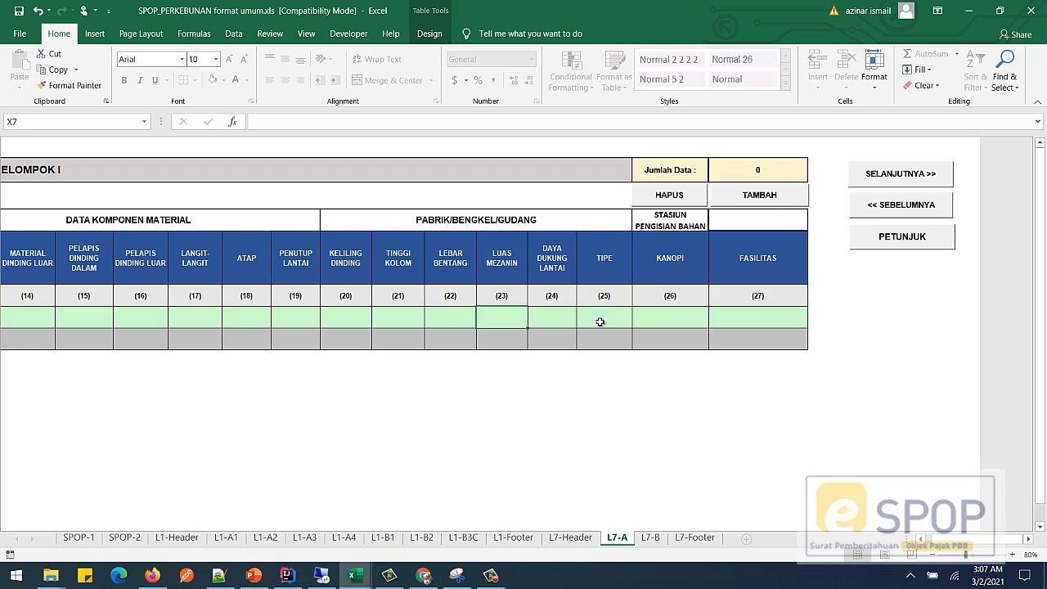
Enter FASILITAS as placeholder text in the FASILITAS column of the L7-A table's first row
left_click(745, 319)
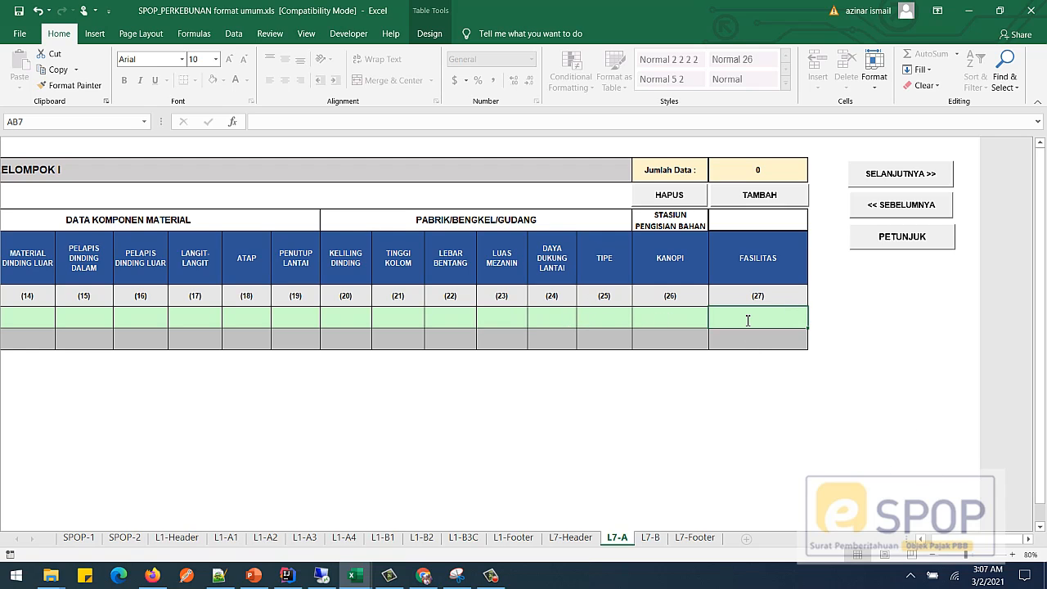
type("-")
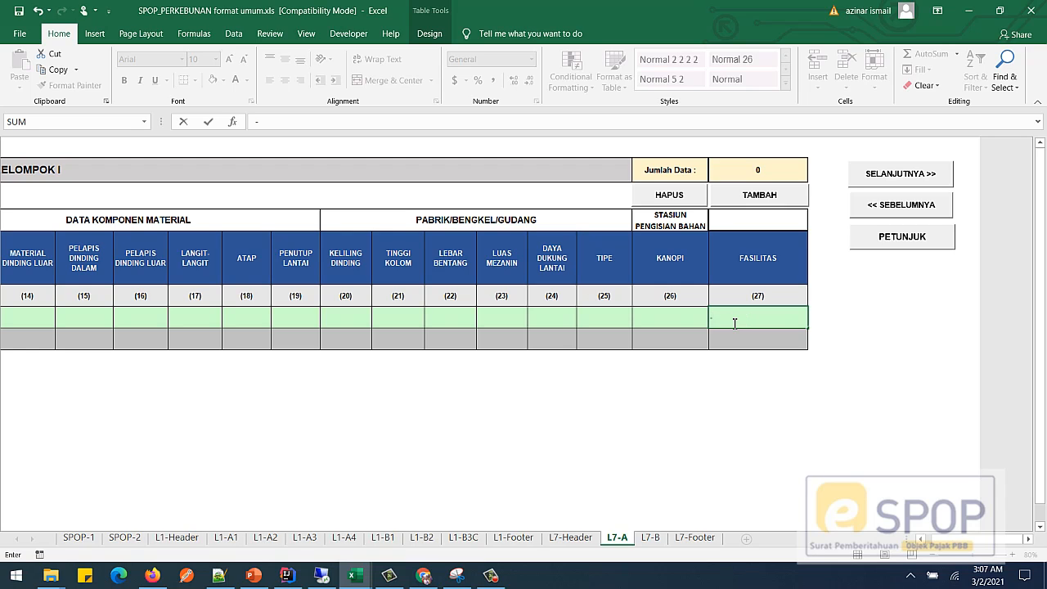
key("BackSpace")
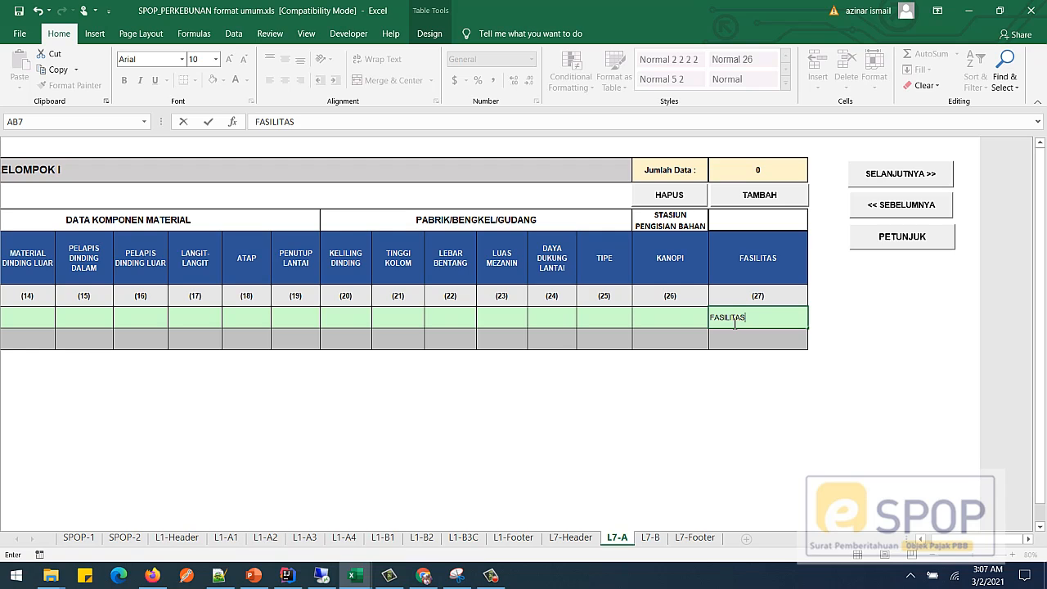
left_click(677, 317)
left_click(755, 317)
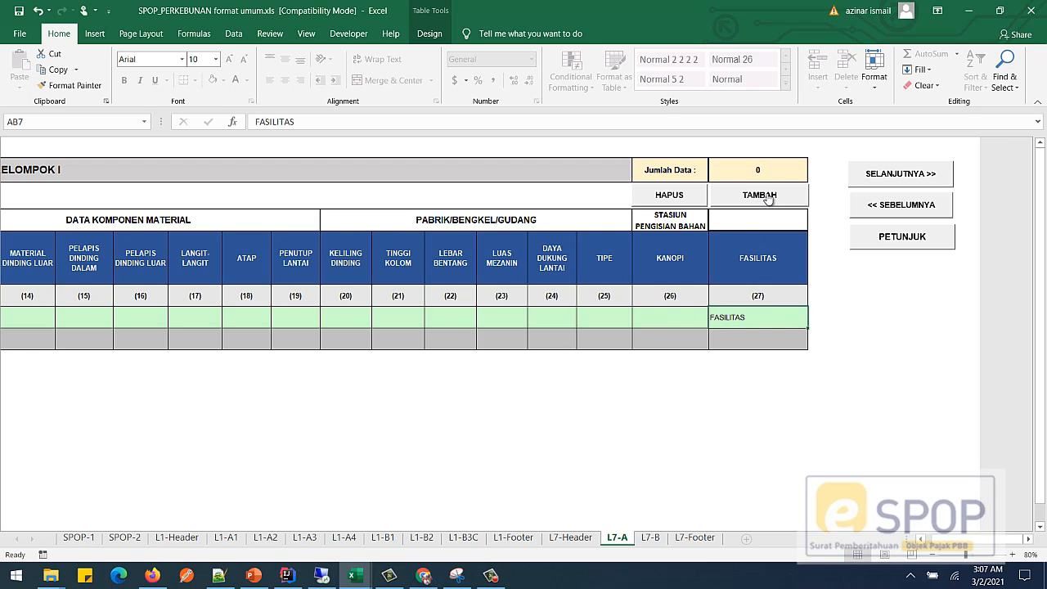
Add rows to the L7-A table one by one until Jumlah Data reaches 270
left_click(768, 196)
left_click(769, 196)
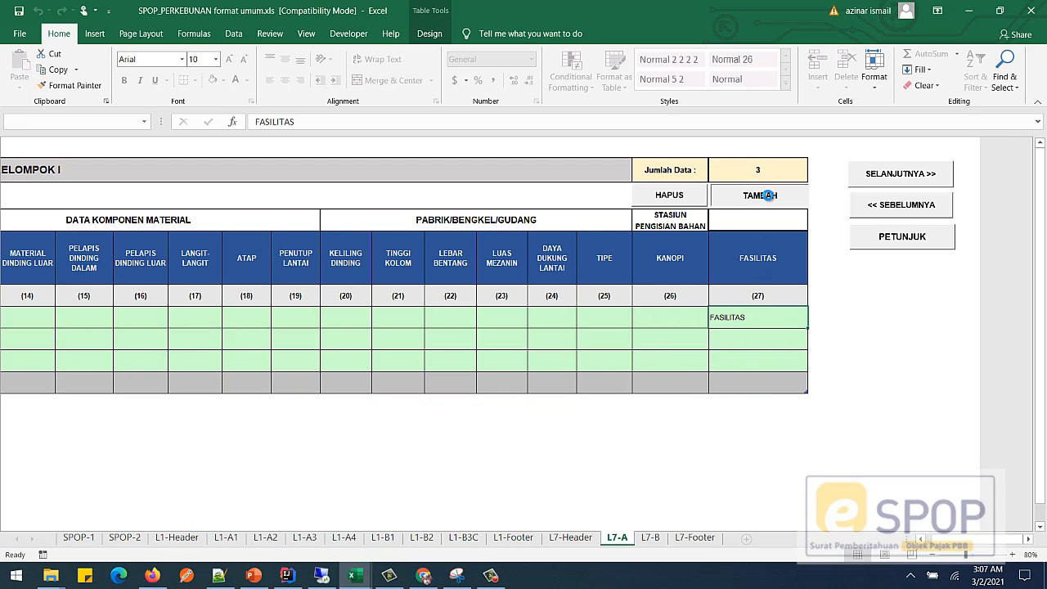
left_click(769, 195)
left_click(768, 196)
left_click(768, 196)
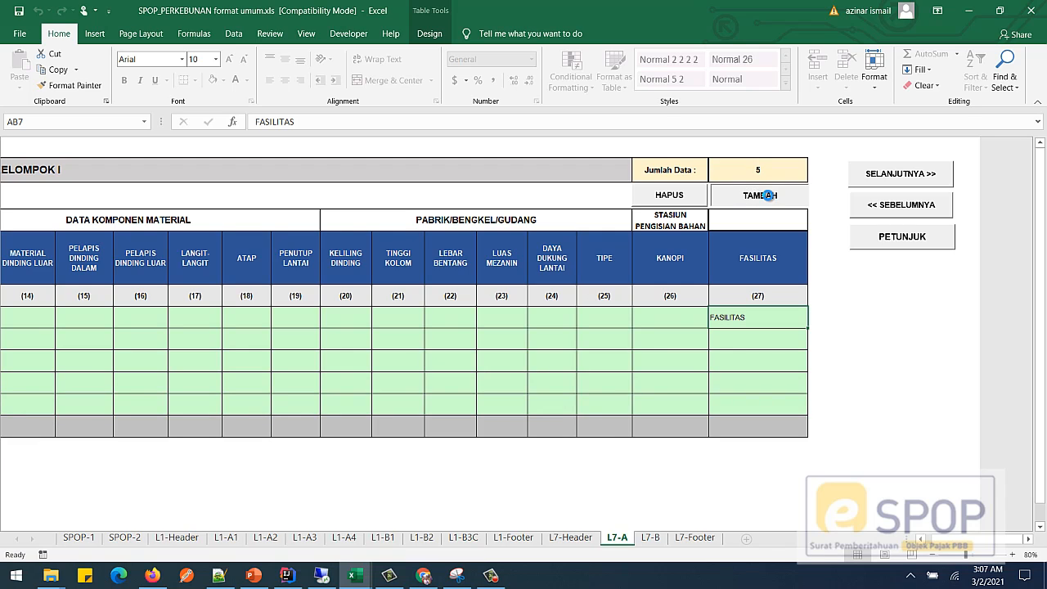
left_click(769, 196)
left_click(761, 198)
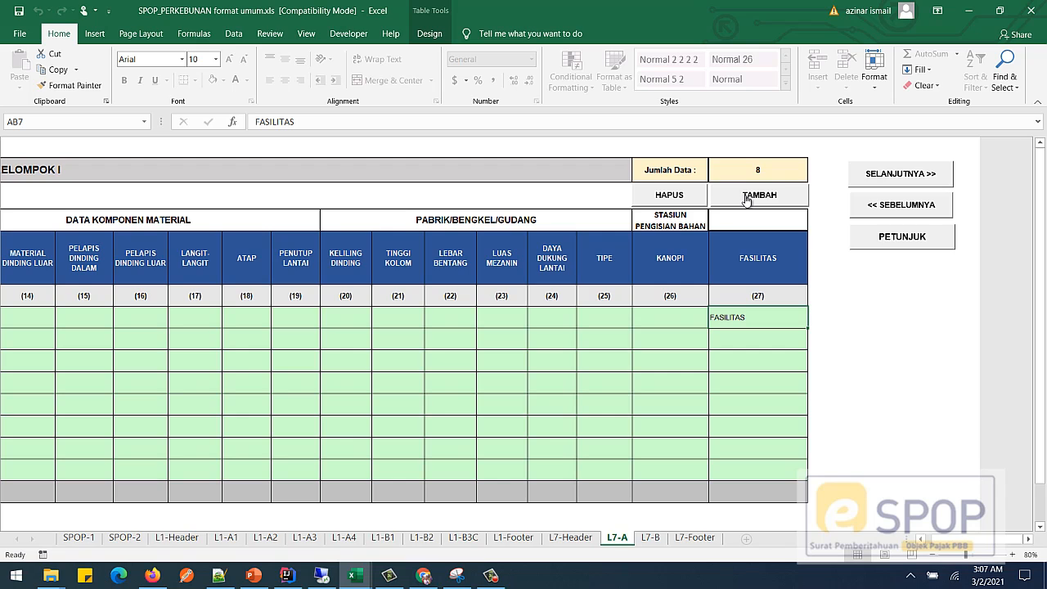
left_click(745, 196)
left_click(746, 195)
left_click(746, 195)
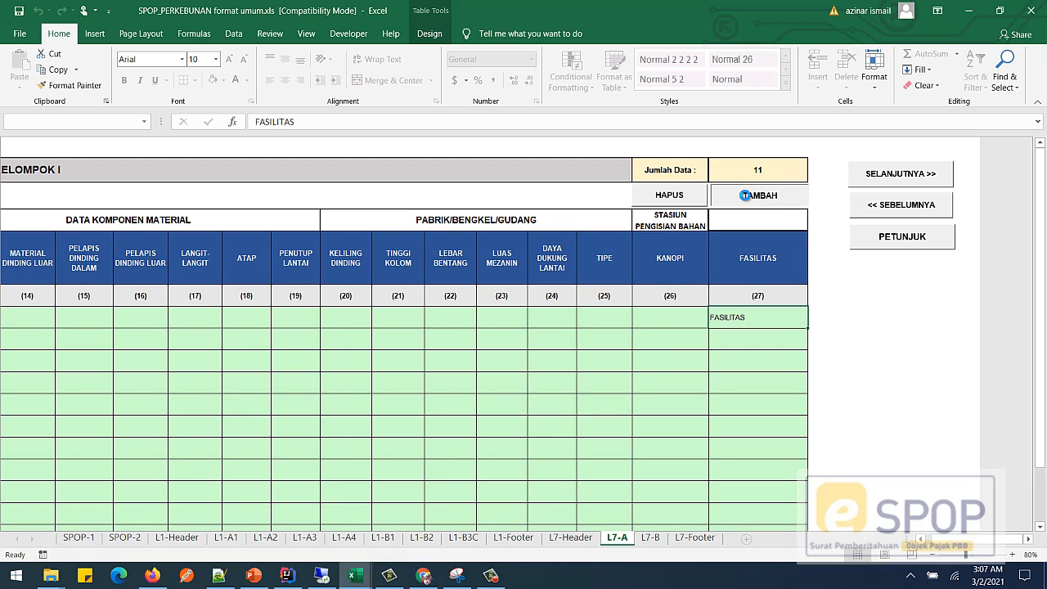
left_click(745, 195)
left_click(746, 196)
left_click(745, 196)
left_click(745, 195)
left_click(746, 196)
left_click(745, 195)
left_click(746, 196)
left_click(745, 195)
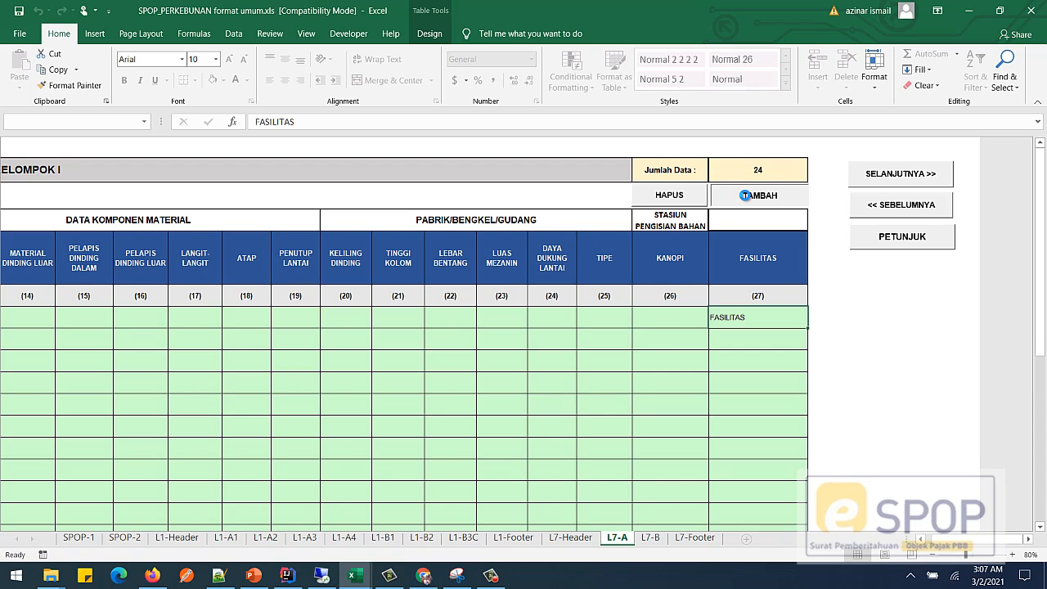
left_click(745, 196)
left_click(745, 195)
left_click(746, 196)
left_click(745, 196)
left_click(745, 195)
left_click(746, 196)
left_click(745, 196)
left_click(745, 196)
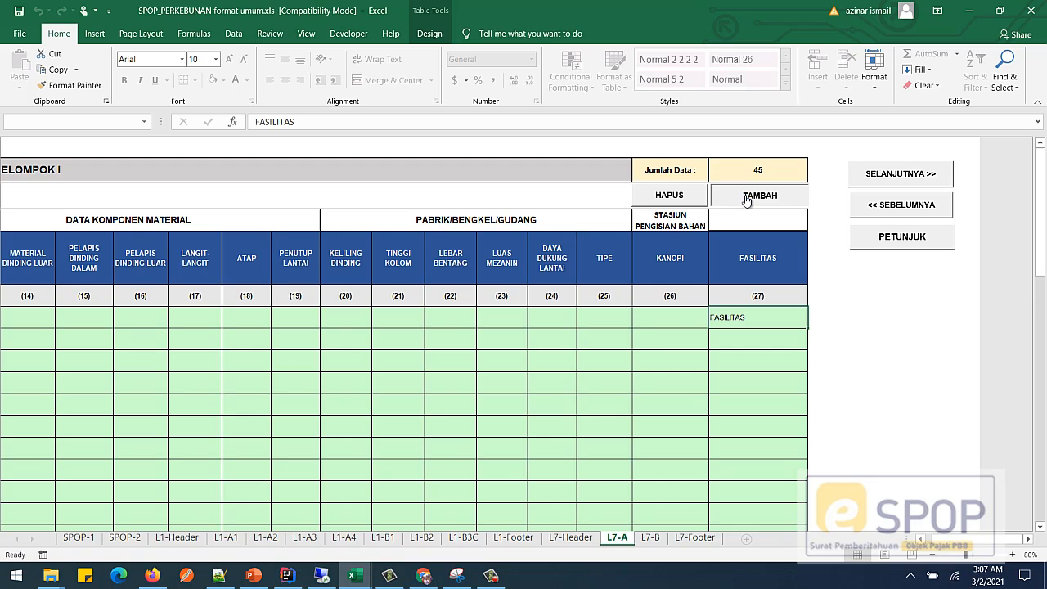
left_click(746, 196)
left_click(746, 195)
left_click(745, 195)
left_click(746, 196)
left_click(745, 196)
left_click(745, 195)
left_click(746, 196)
left_click(746, 196)
left_click(746, 196)
left_click(745, 195)
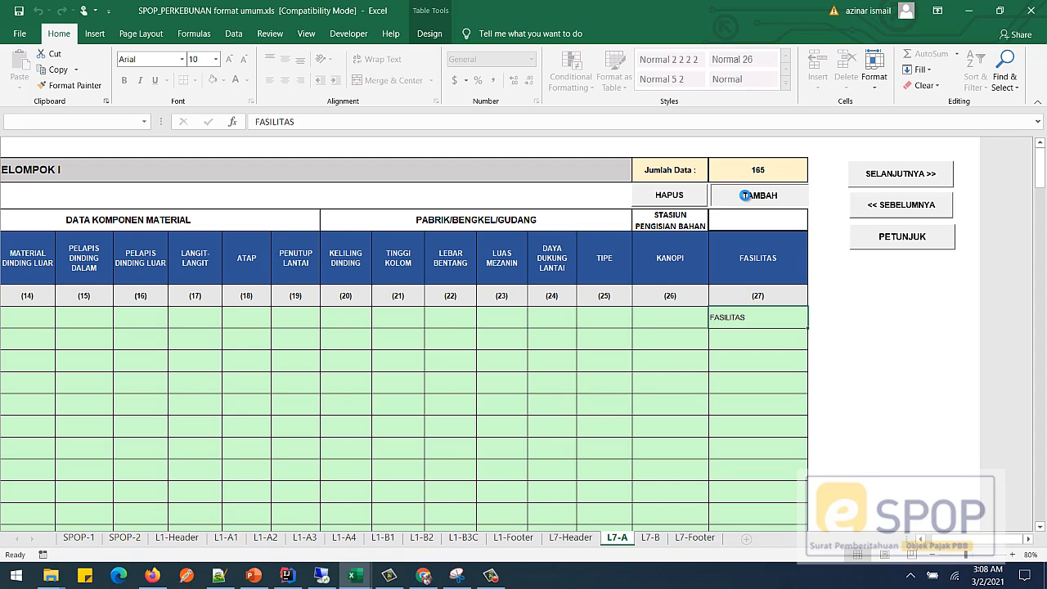
left_click(745, 195)
left_click(746, 195)
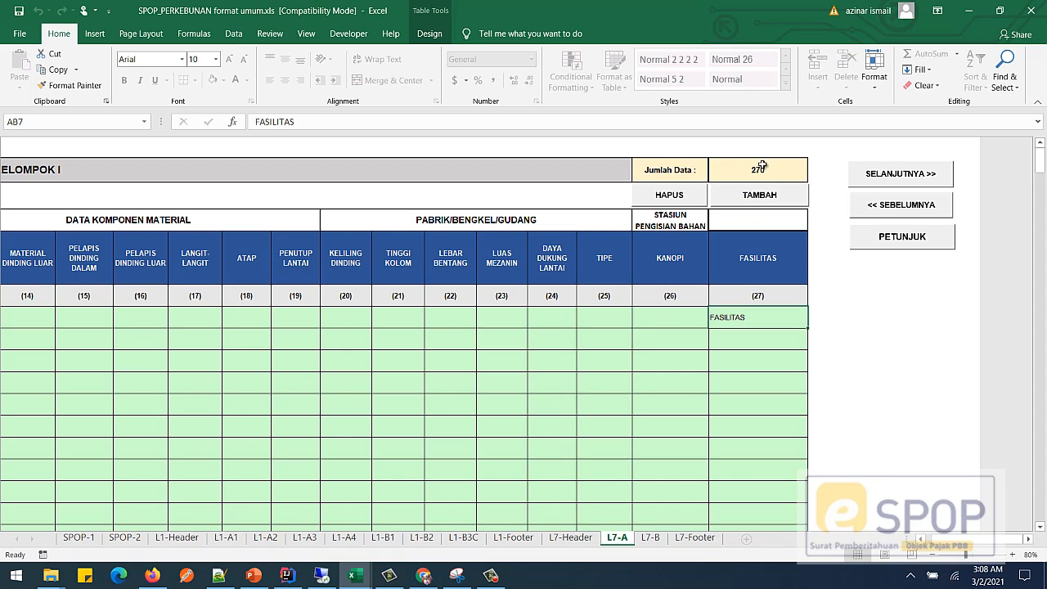
Return the L7-A form to its first columns, switch to Konversi_SPOP.xlsx and select A4 on the Bangunan L7A sheet
left_click_drag(964, 542, 908, 539)
mouse_move(356, 579)
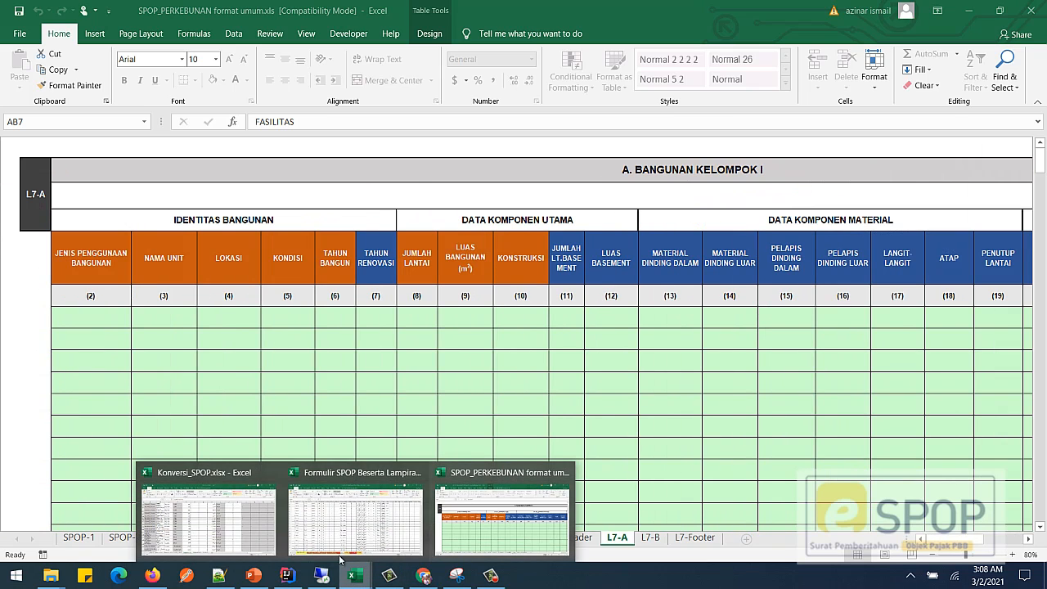
left_click(208, 520)
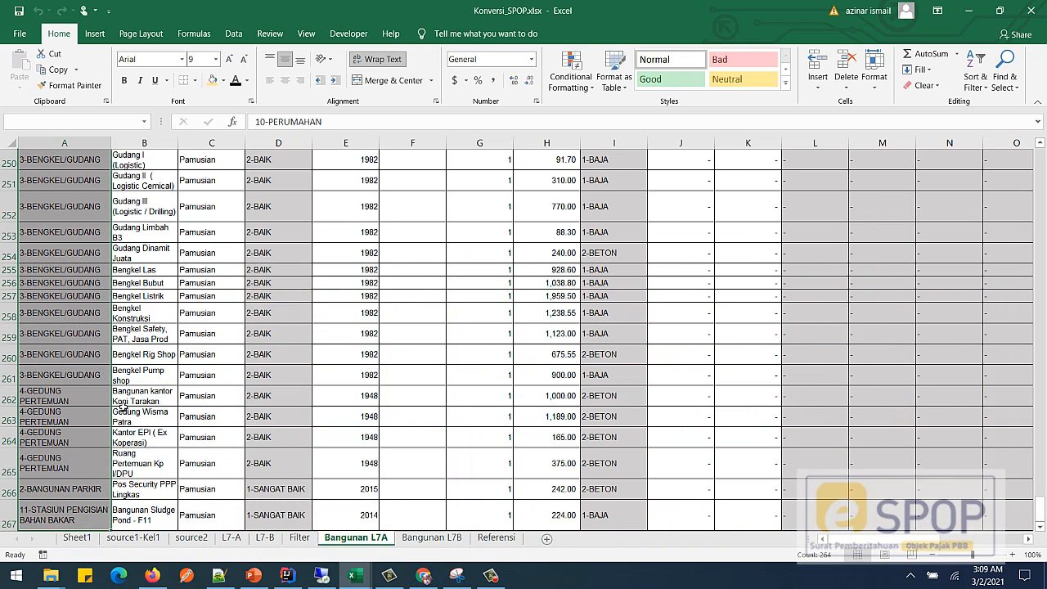
scroll(374, 319, "up", 15)
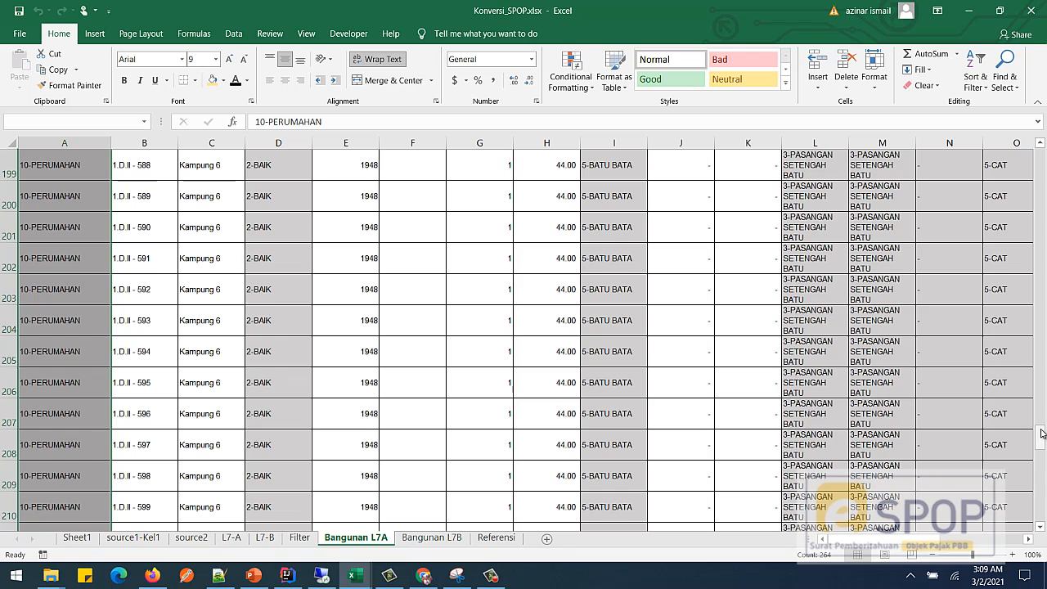
left_click_drag(1040, 440, 1039, 161)
left_click(77, 265)
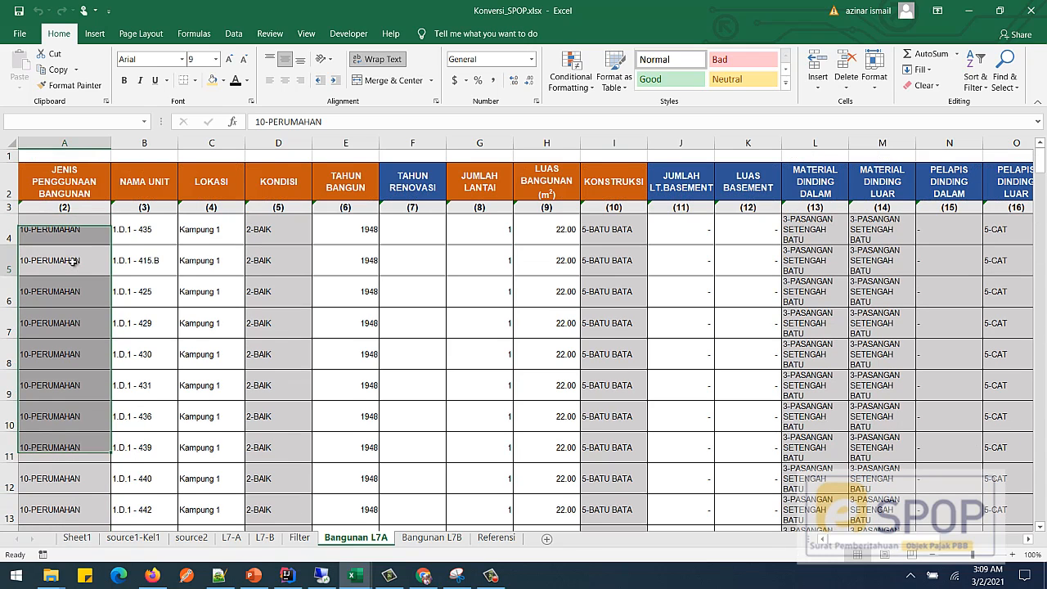
left_click(60, 233)
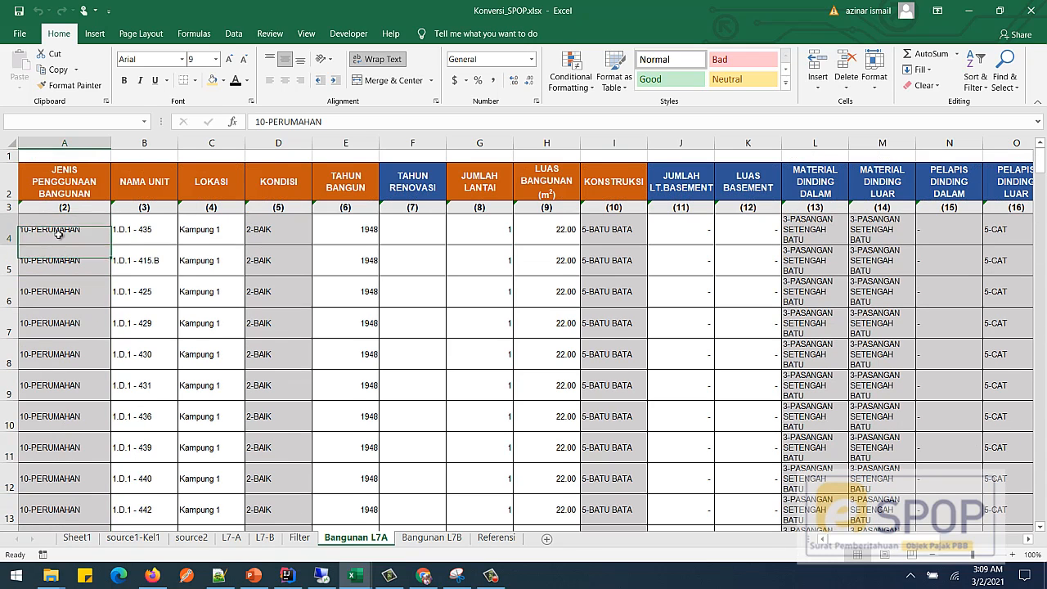
left_click(12, 234)
left_click(51, 288)
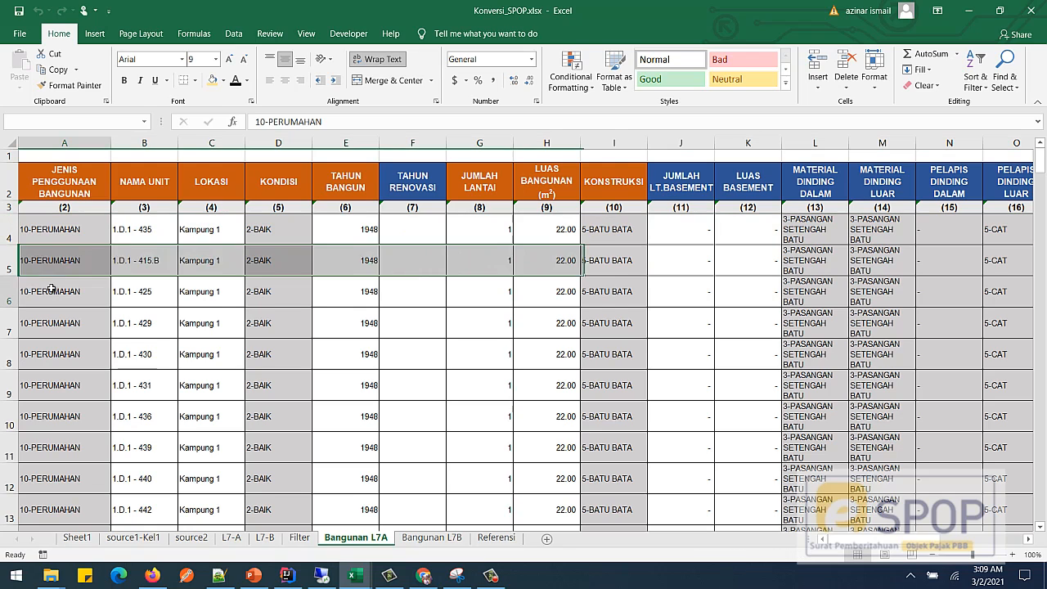
left_click(57, 238)
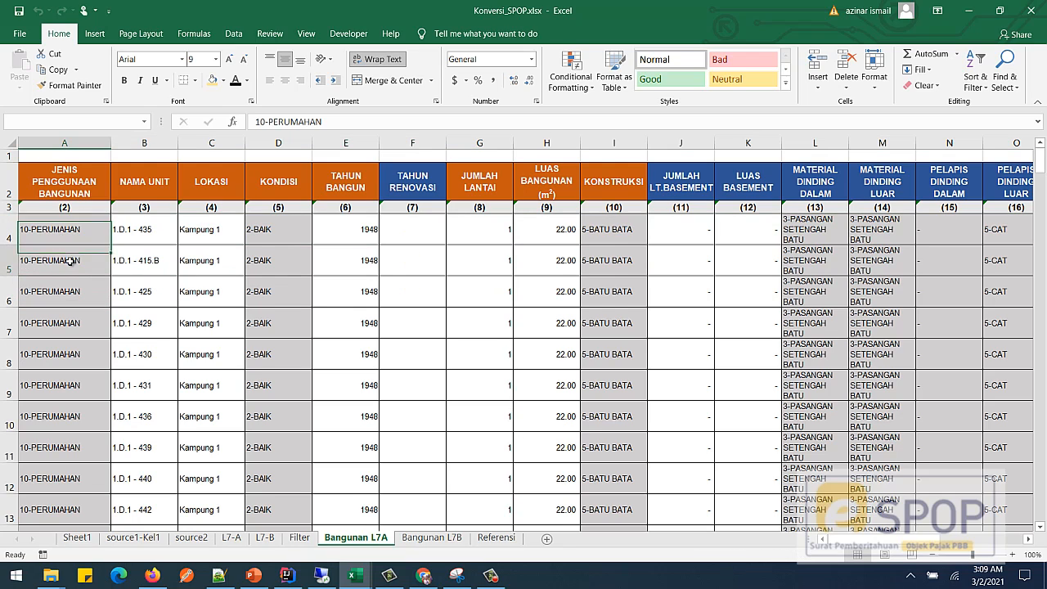
left_click(73, 230)
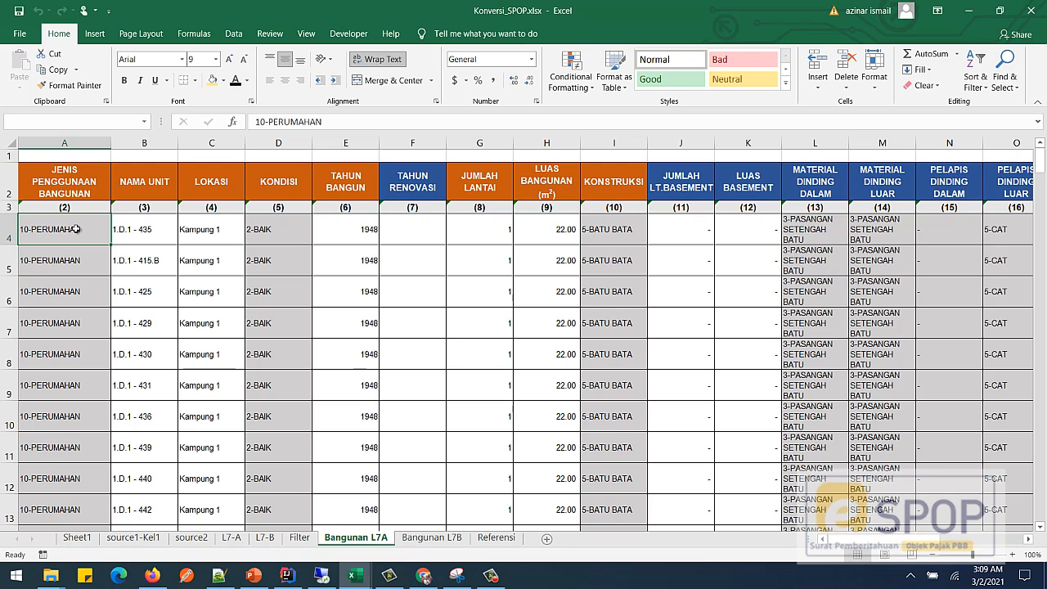
Select the building records on the Bangunan L7A sheet from A4 down to row 267 and across to column R
key("ctrl+shift+Down")
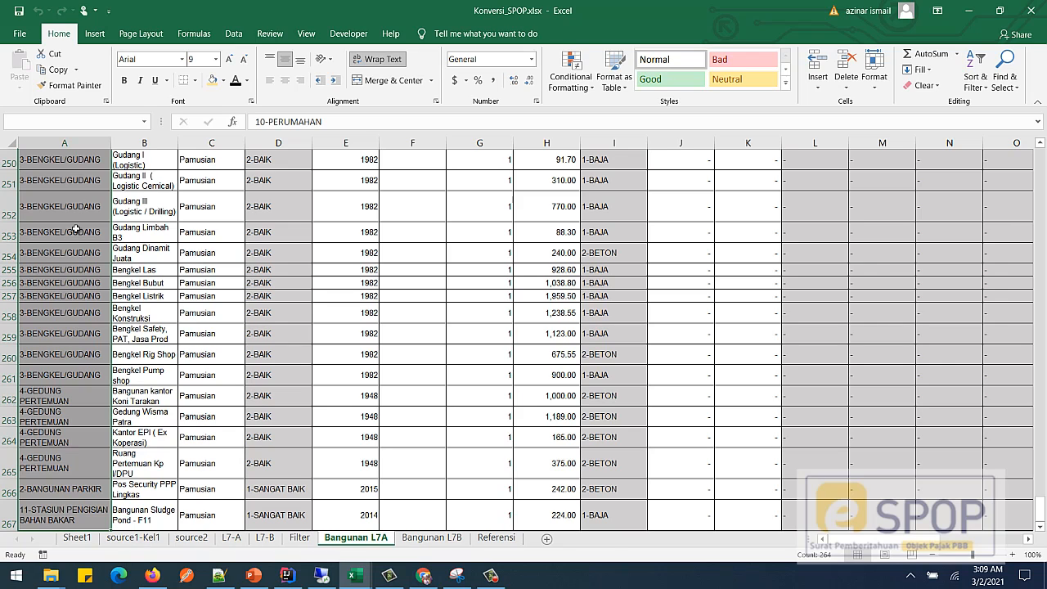
key("shift+Right")
key("shift+Right")
key("shift+Right")
key("shift+Right")
key("shift+Right")
key("shift+Right")
key("shift+Right")
key("shift+Right")
key("shift+Right")
key("shift+Right")
key("shift+Right")
key("shift+Right")
key("shift+Right")
key("shift+Right")
key("shift+Right")
key("shift+Right")
key("shift+Right")
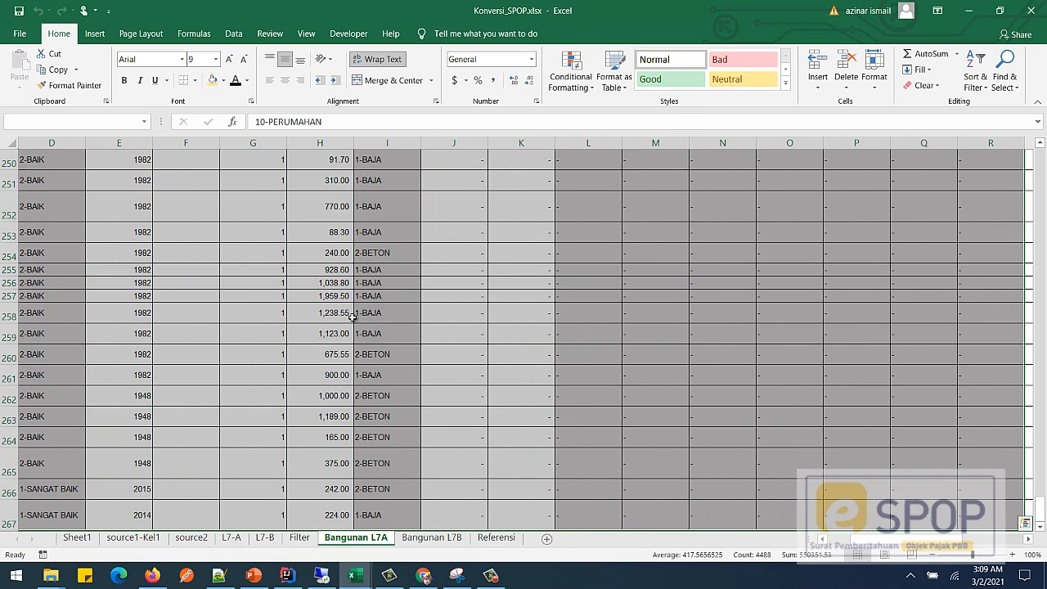
Extend the selection through the FASILITAS column (Z) and copy the records A4:Z267
scroll(906, 463, "right", 6)
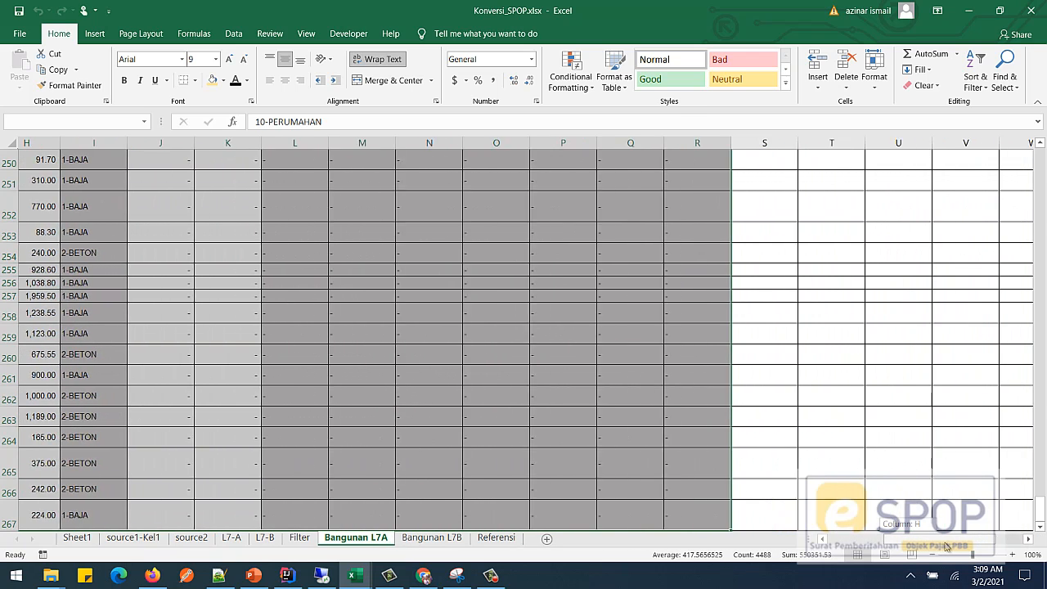
scroll(938, 332, "up", 1)
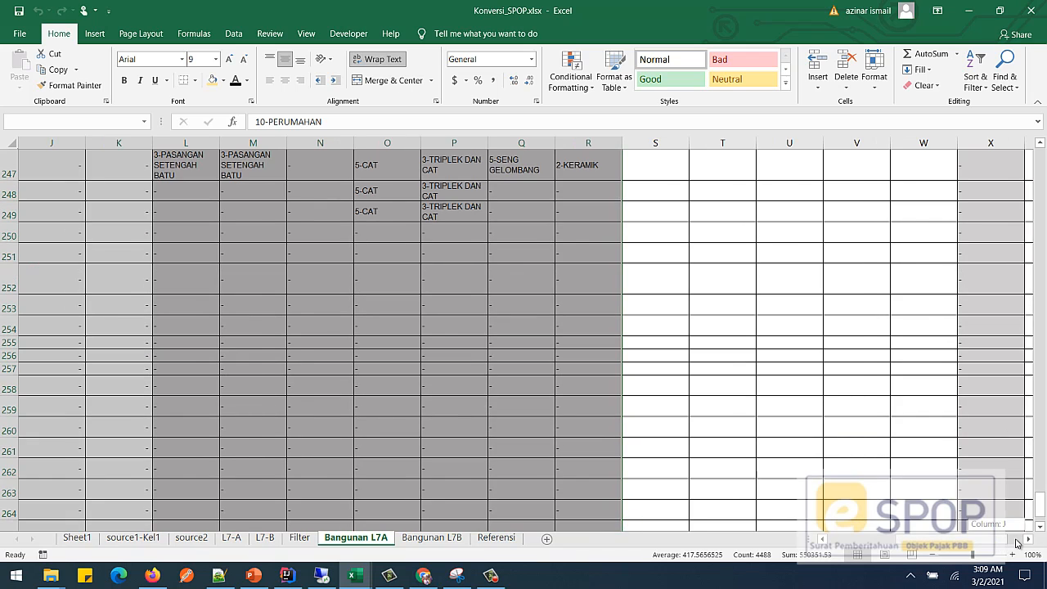
scroll(938, 333, "right", 2)
left_click_drag(1041, 502, 1041, 254)
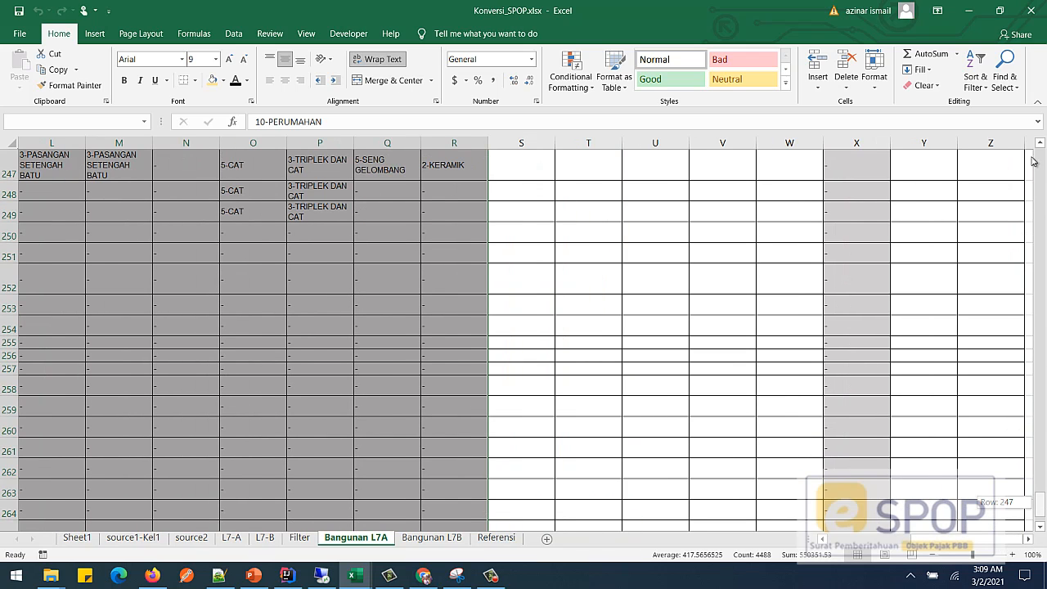
left_click_drag(1033, 161, 1038, 157)
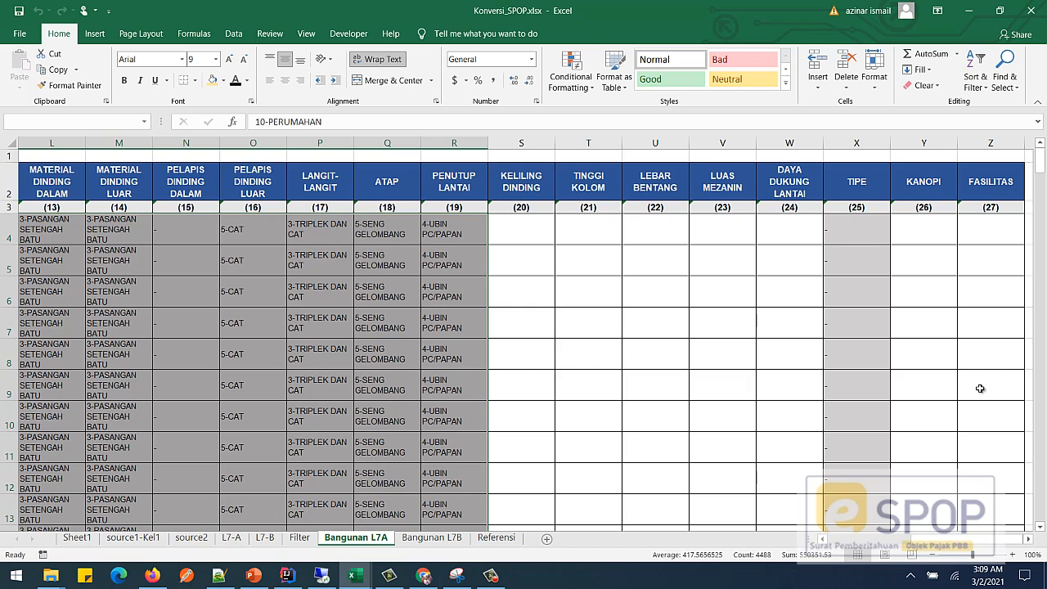
key("shift+Right")
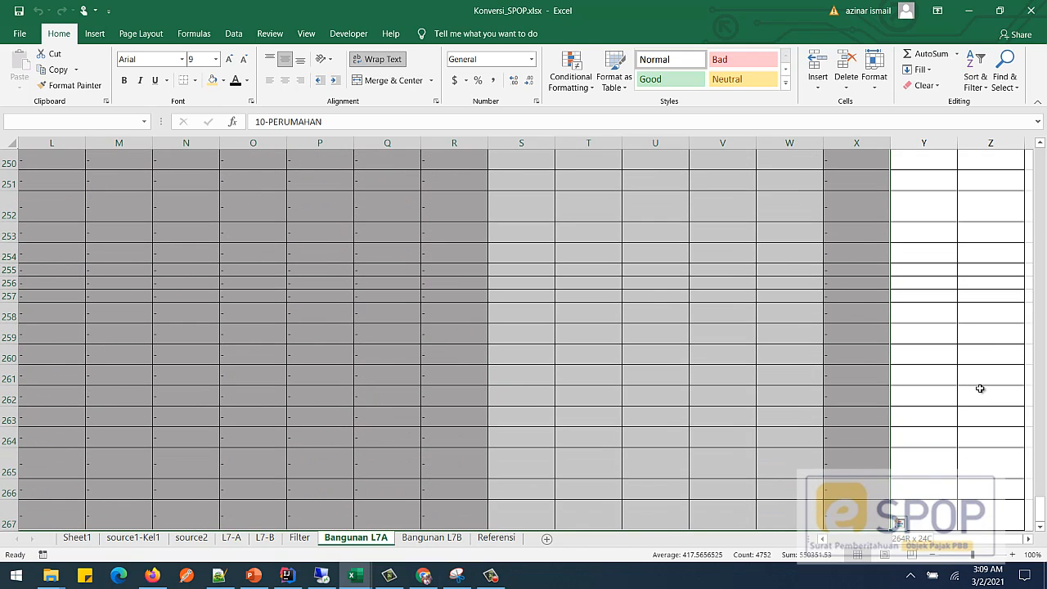
key("shift+Right")
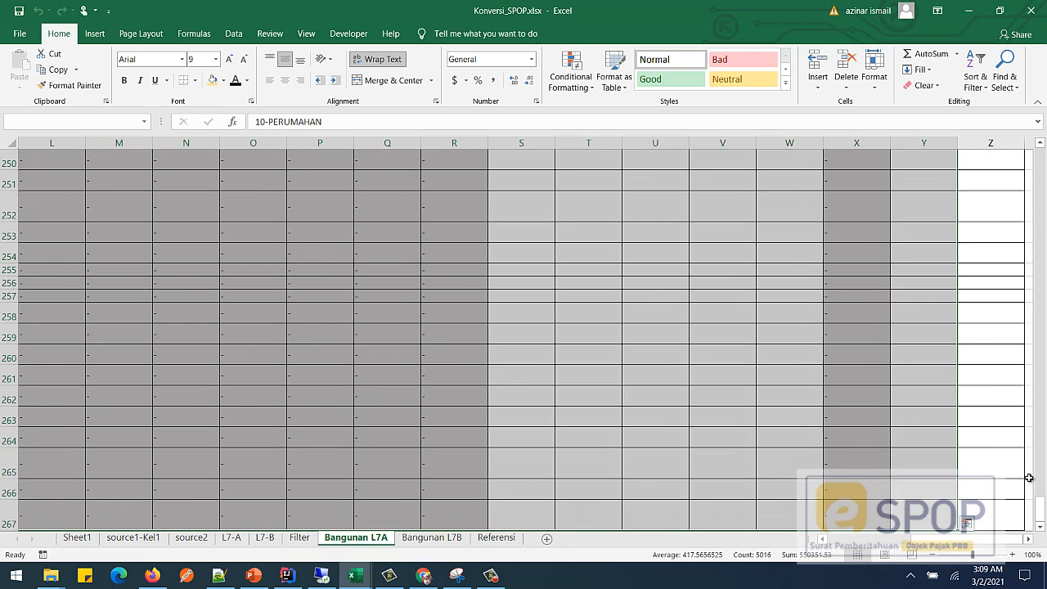
left_click_drag(1039, 503, 1045, 223)
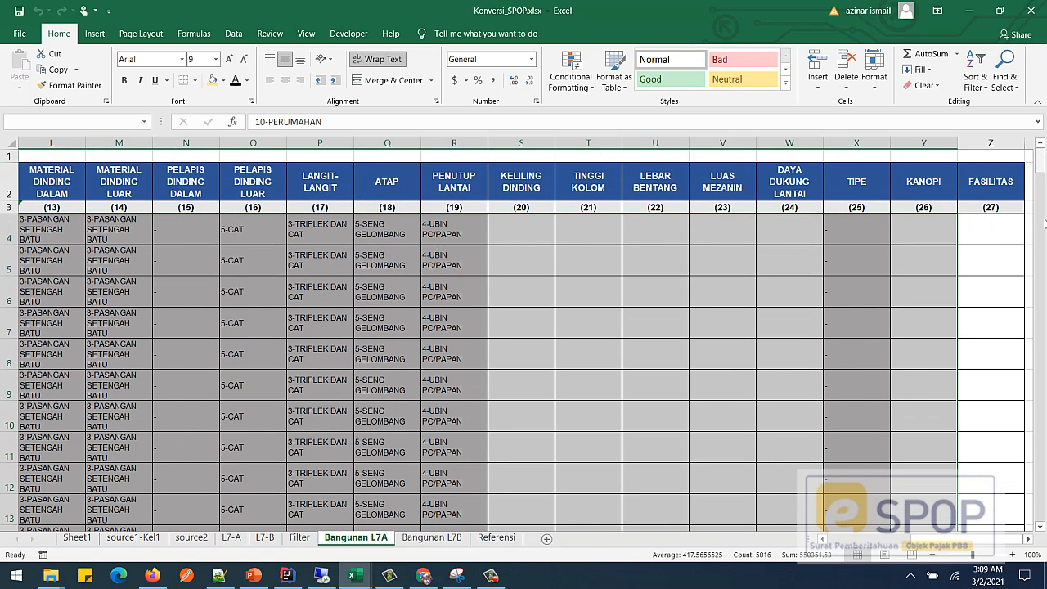
key("shift+Right")
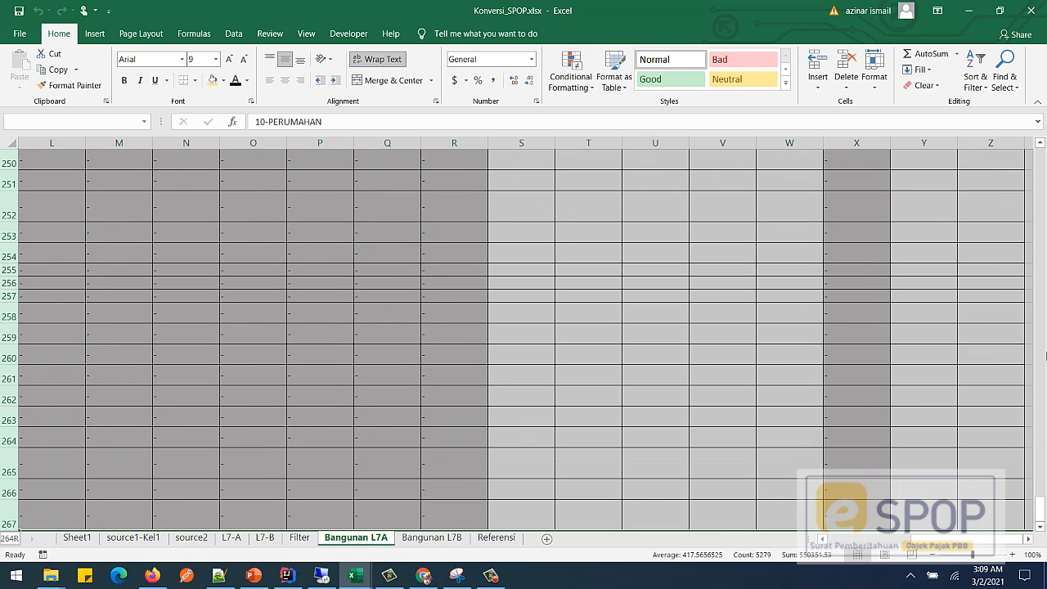
key("shift+Left")
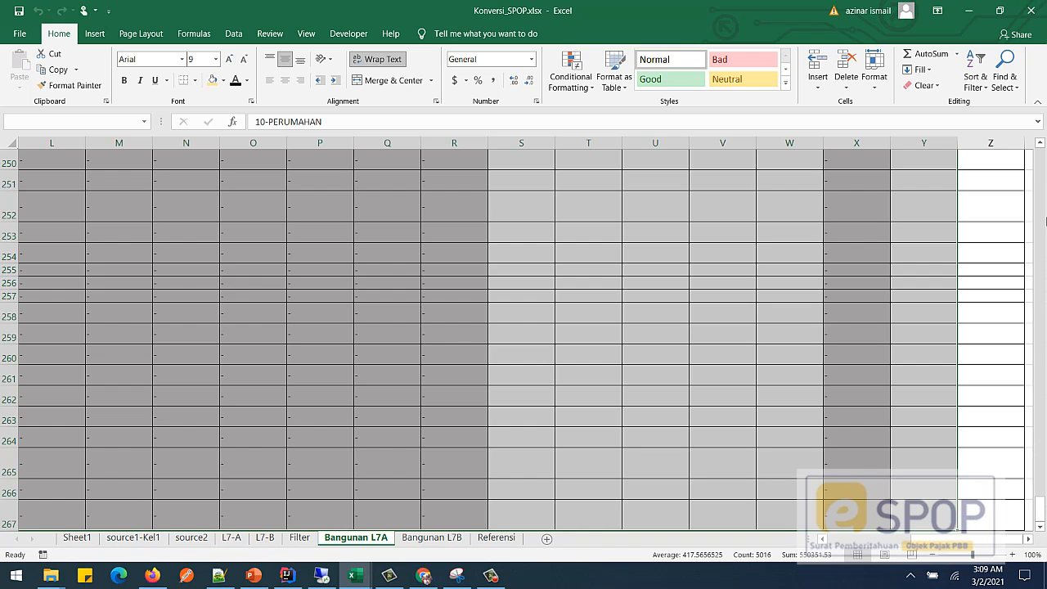
left_click(1044, 438)
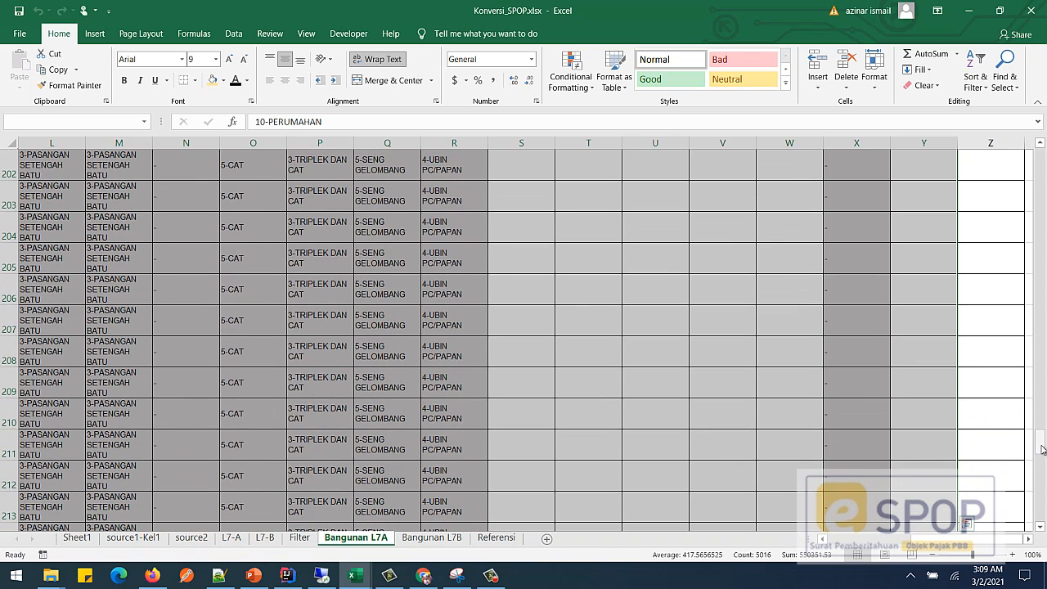
left_click_drag(1043, 442, 1045, 299)
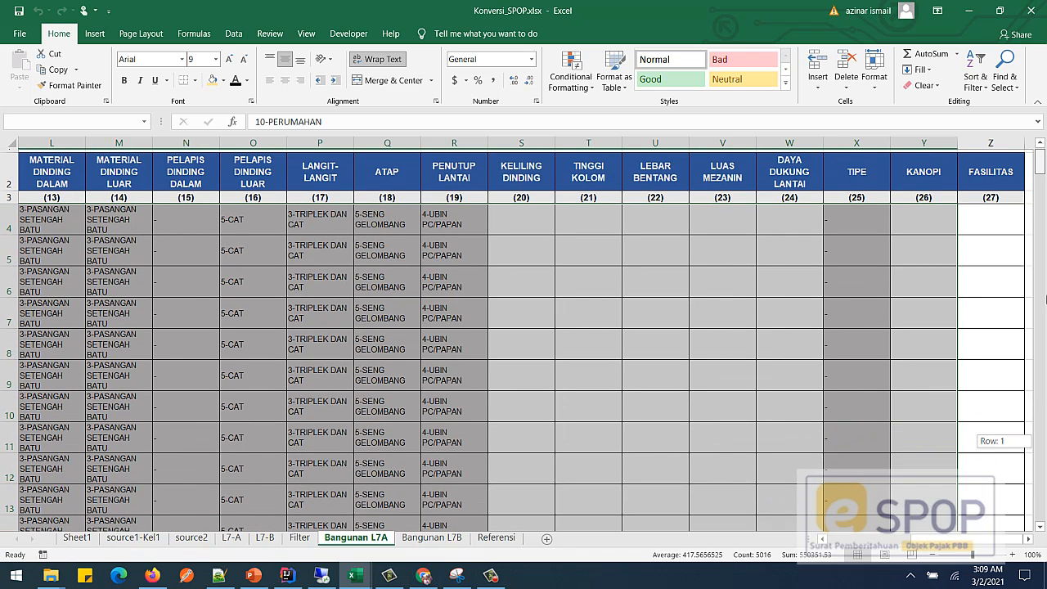
left_click_drag(1045, 443, 1044, 493)
left_click_drag(1046, 215, 1045, 161)
left_click_drag(1046, 227, 1044, 512)
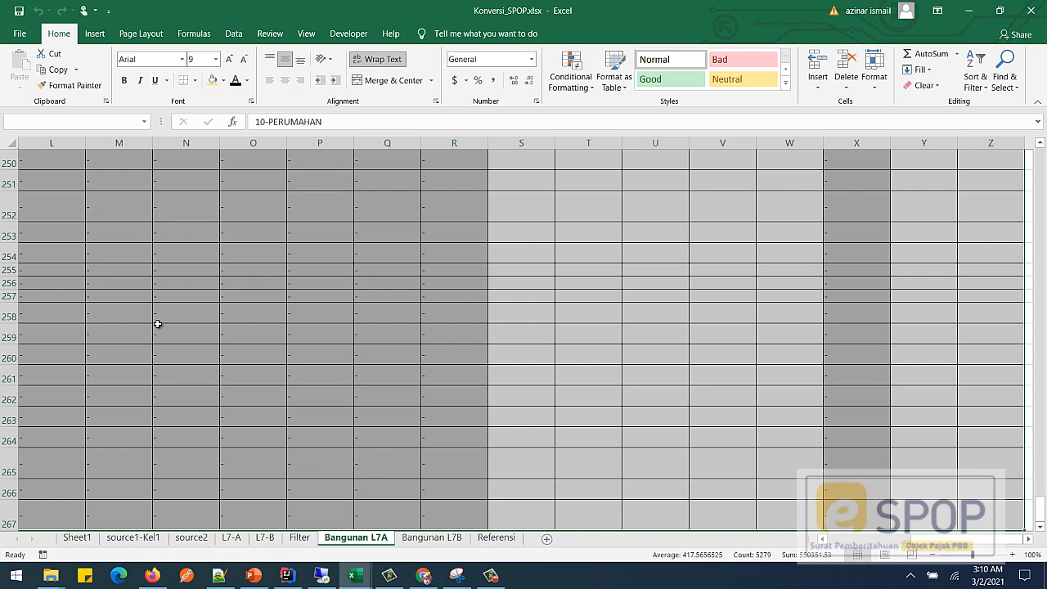
key("ctrl+c")
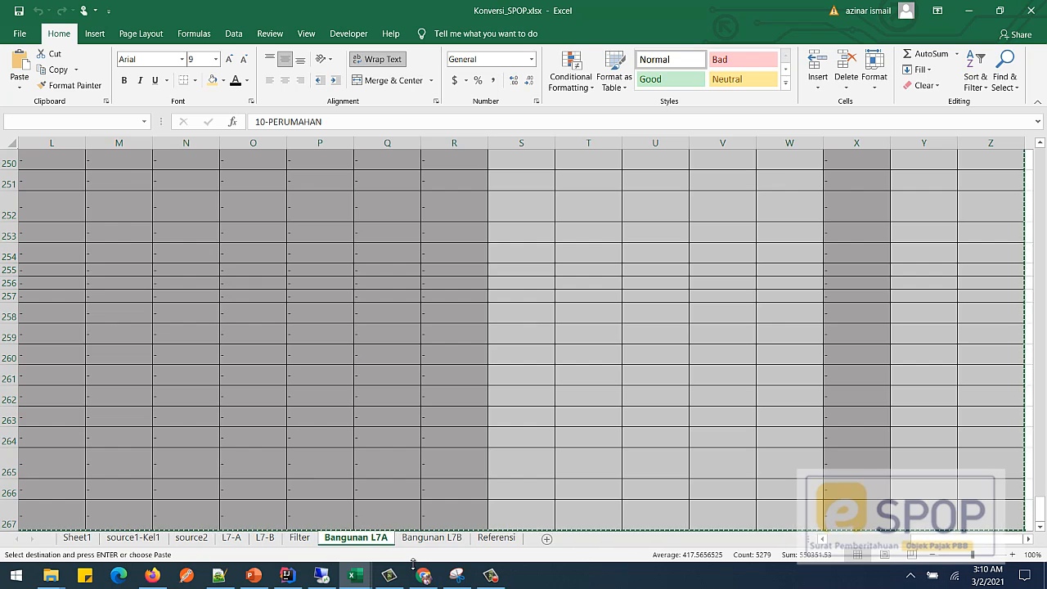
Switch to the SPOP_PERKEBUNAN format umum.xls workbook and paste the copied records into the L7-A table starting at C7
mouse_move(356, 573)
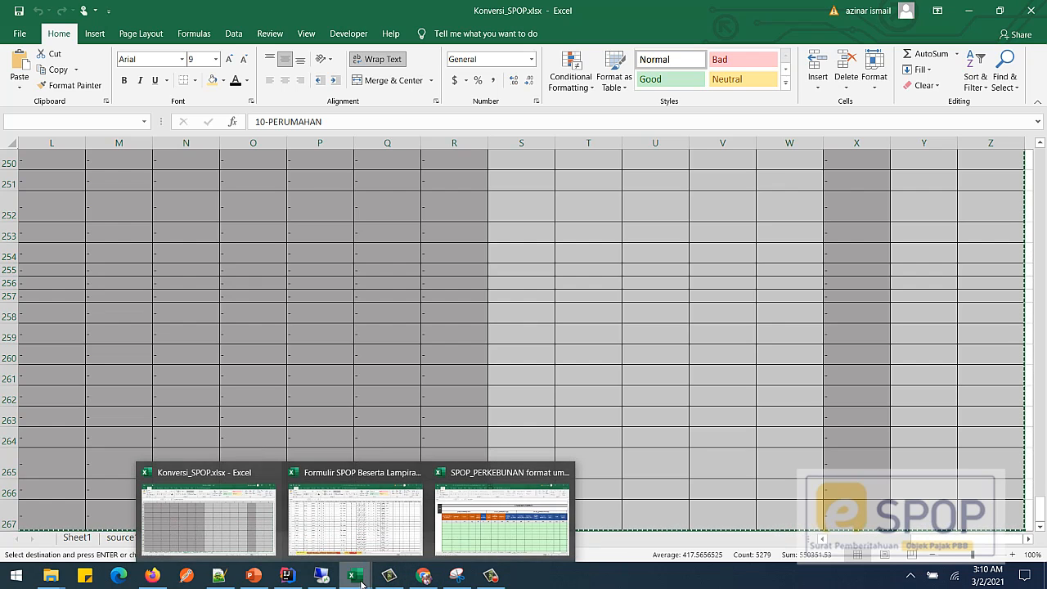
left_click(442, 532)
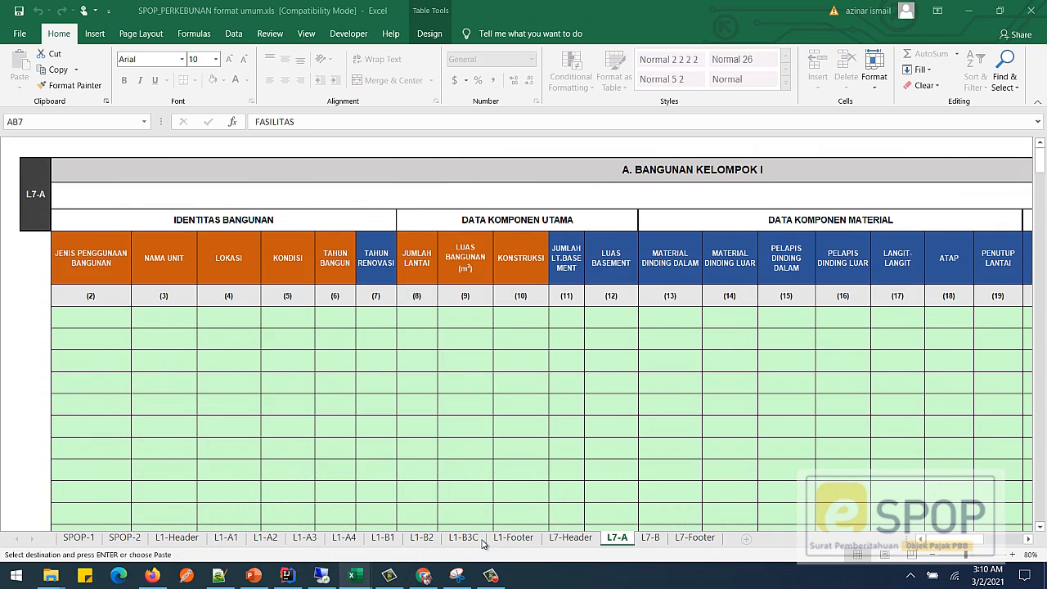
left_click(110, 323)
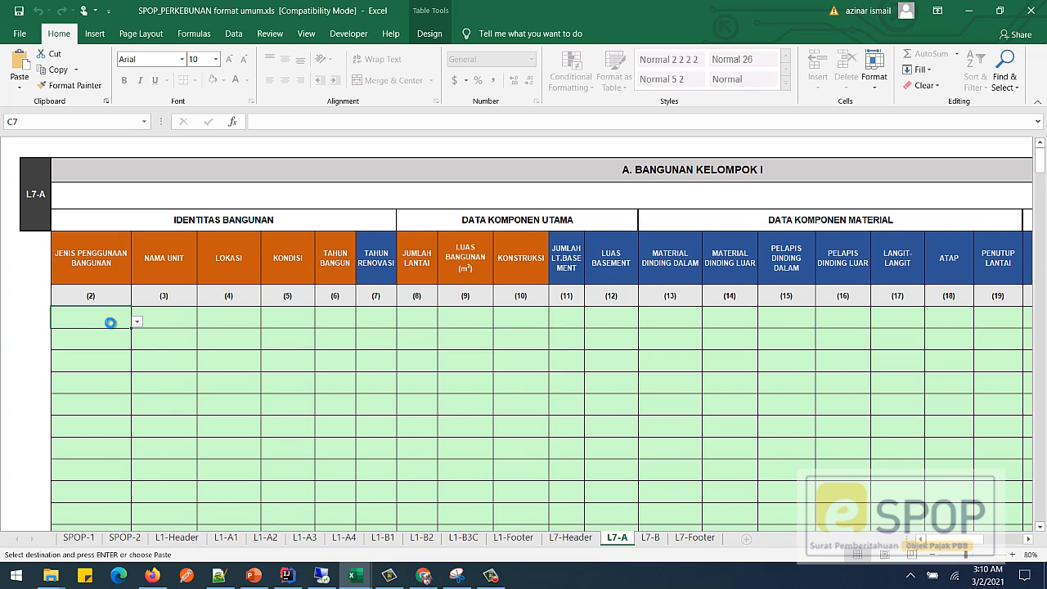
key("ctrl+v")
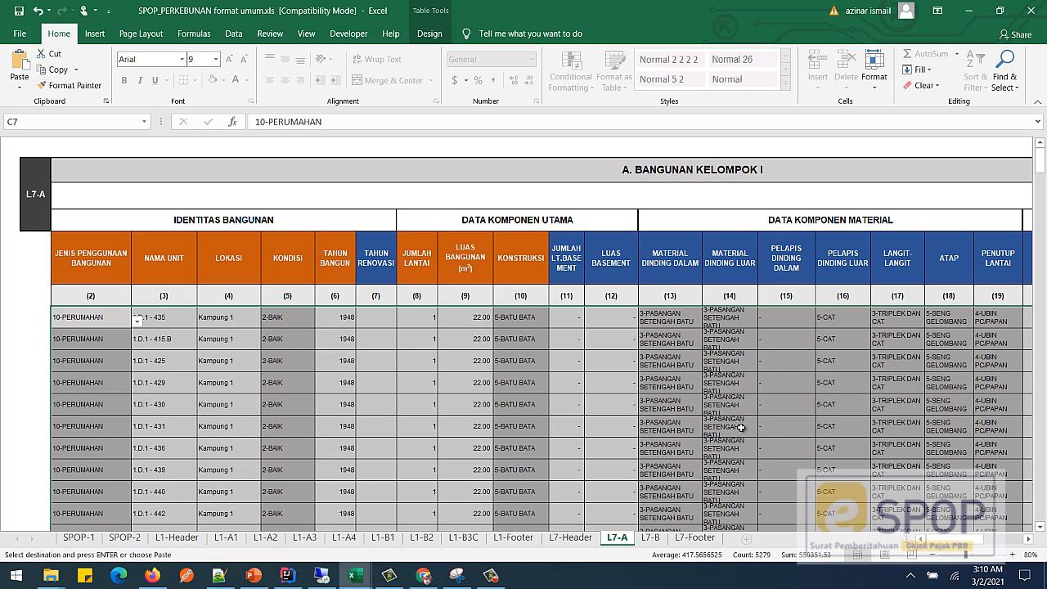
Check the pasted values in the L7-A table's material, TIPE and KANOPI columns
left_click(682, 357)
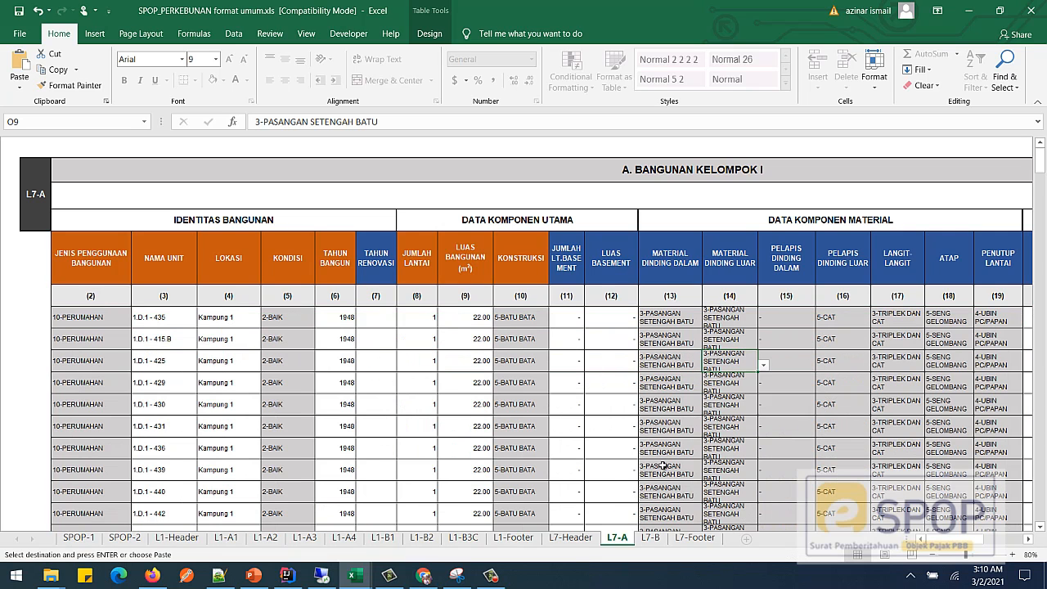
left_click_drag(986, 542, 996, 543)
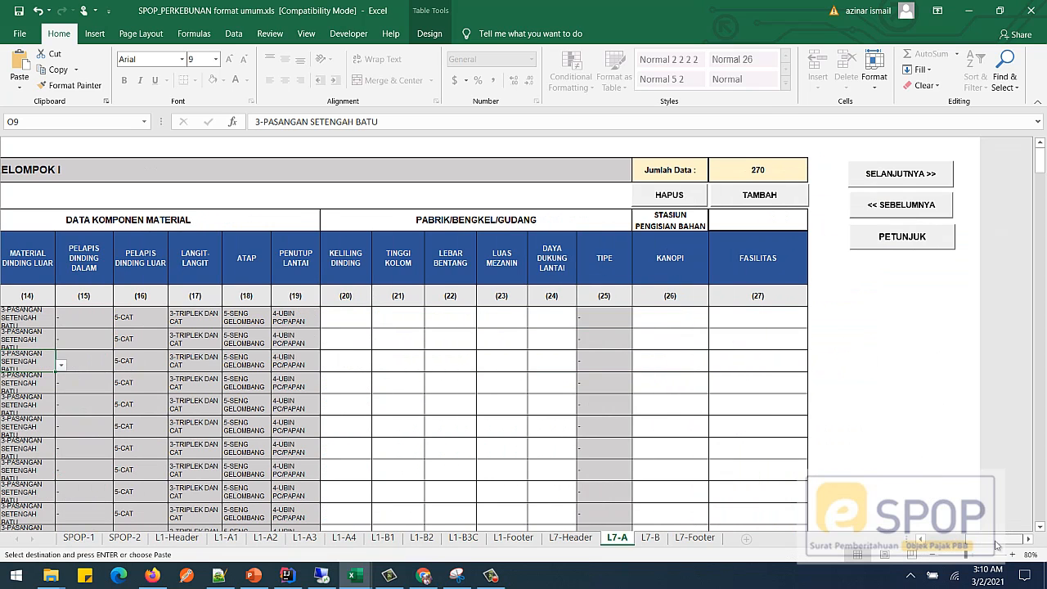
left_click(667, 343)
left_click(662, 322)
left_click(600, 315)
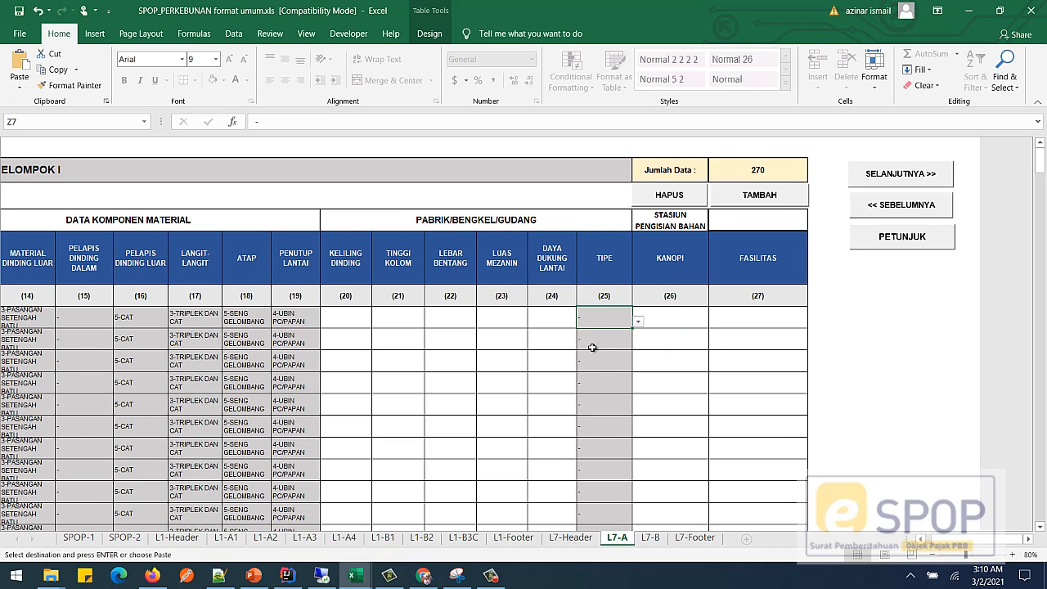
left_click(595, 347)
left_click(606, 386)
left_click(611, 425)
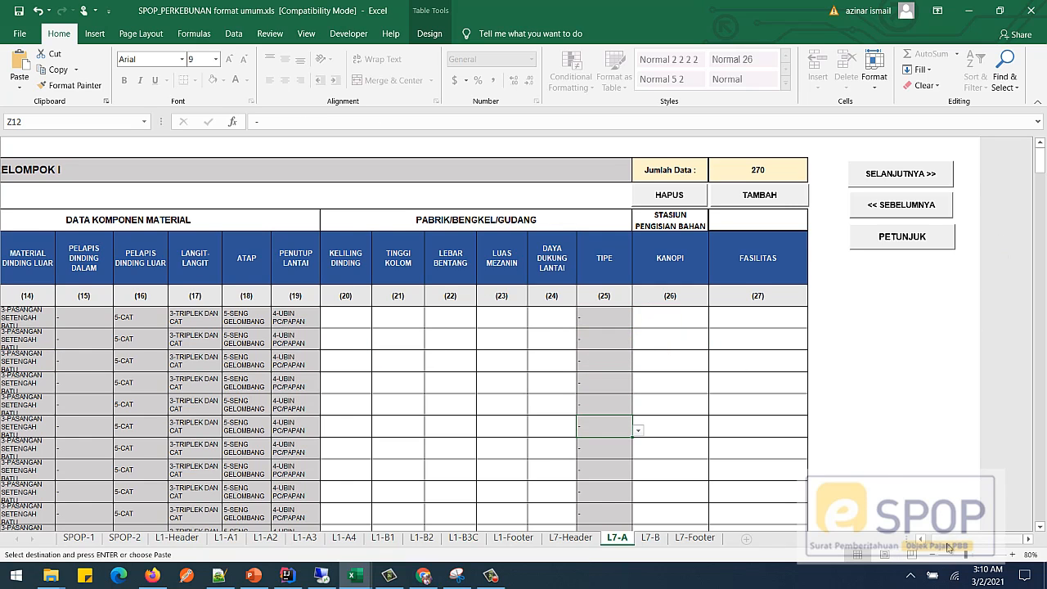
Check the pasted values in the L7-A table's identity and main component columns, row by row from the first record
left_click_drag(1008, 540, 925, 547)
left_click(86, 347)
left_click(97, 317)
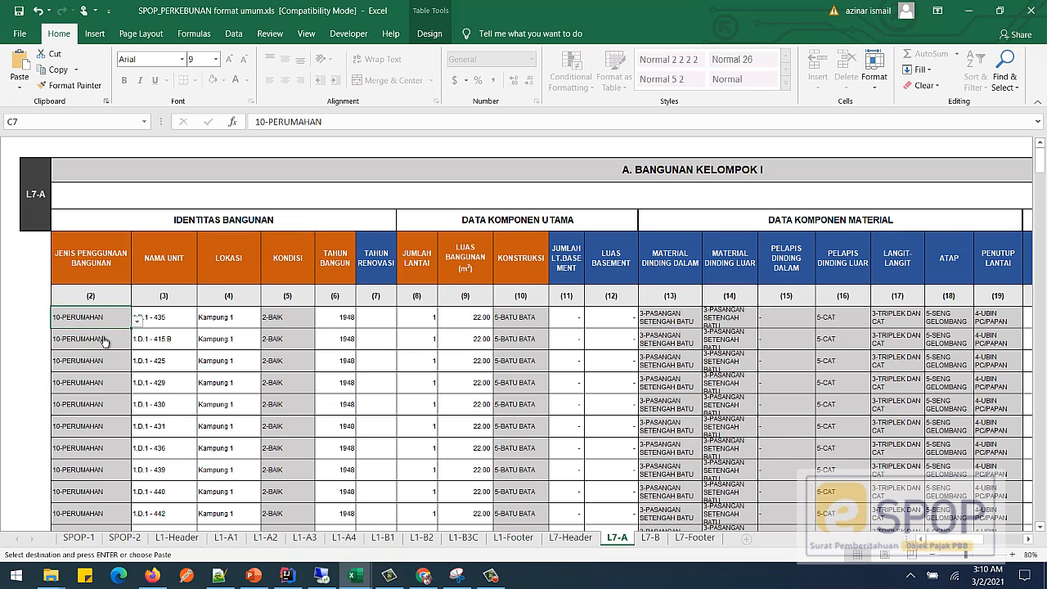
left_click(104, 365)
left_click(105, 385)
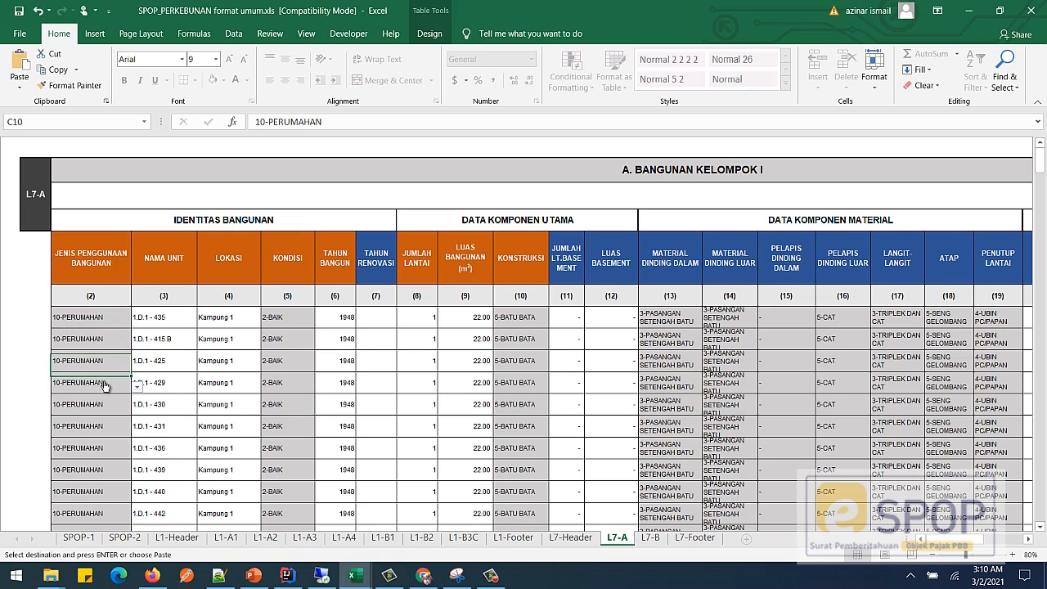
left_click(167, 385)
left_click(80, 406)
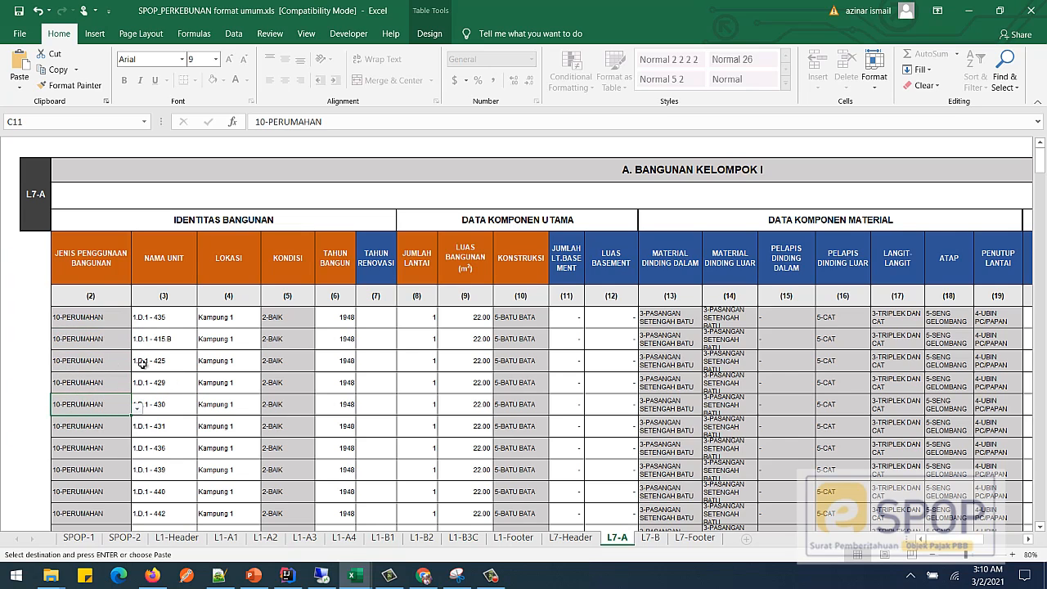
left_click(109, 425)
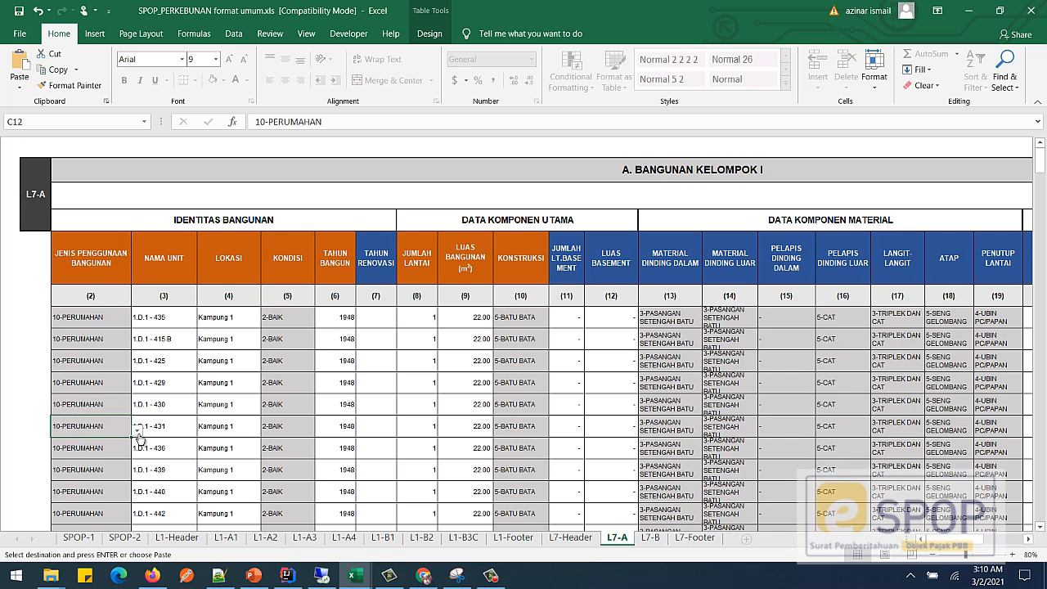
left_click(288, 432)
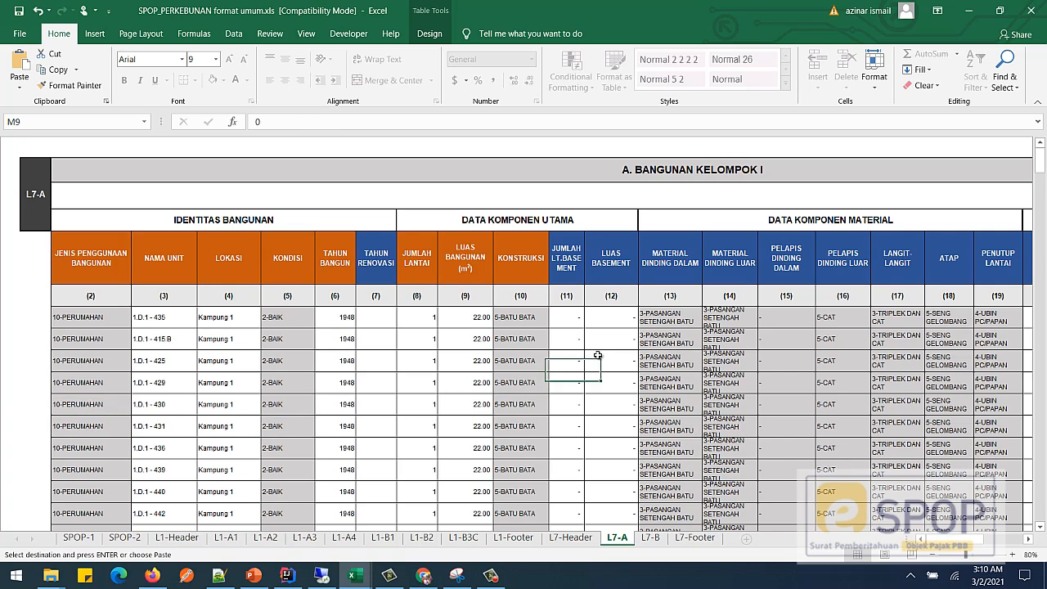
left_click(630, 321)
Examine the end of the L7-A table, comparing the last pasted record with the rows above TOTAL through the FASILITAS column
scroll(409, 456, "down", 20)
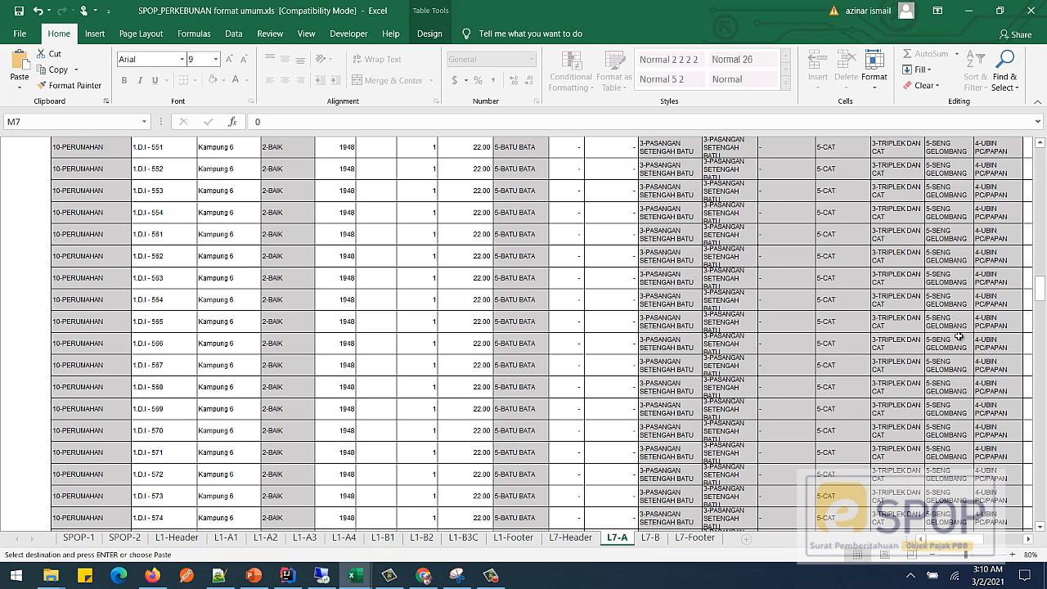
left_click(1041, 336)
left_click_drag(1041, 333, 1037, 512)
left_click(60, 350)
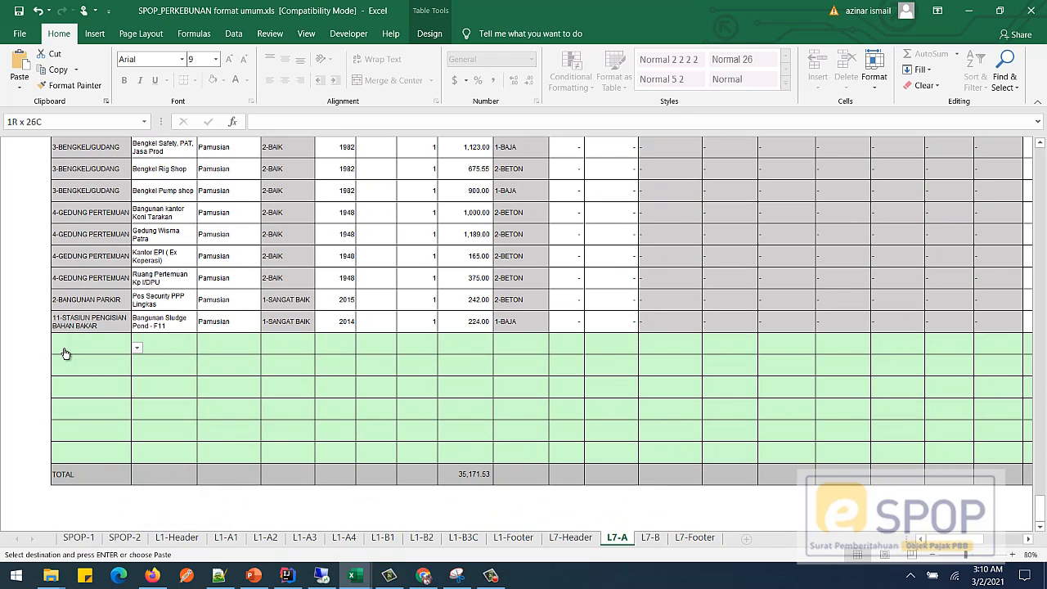
left_click(83, 366)
left_click(88, 389)
left_click(101, 457)
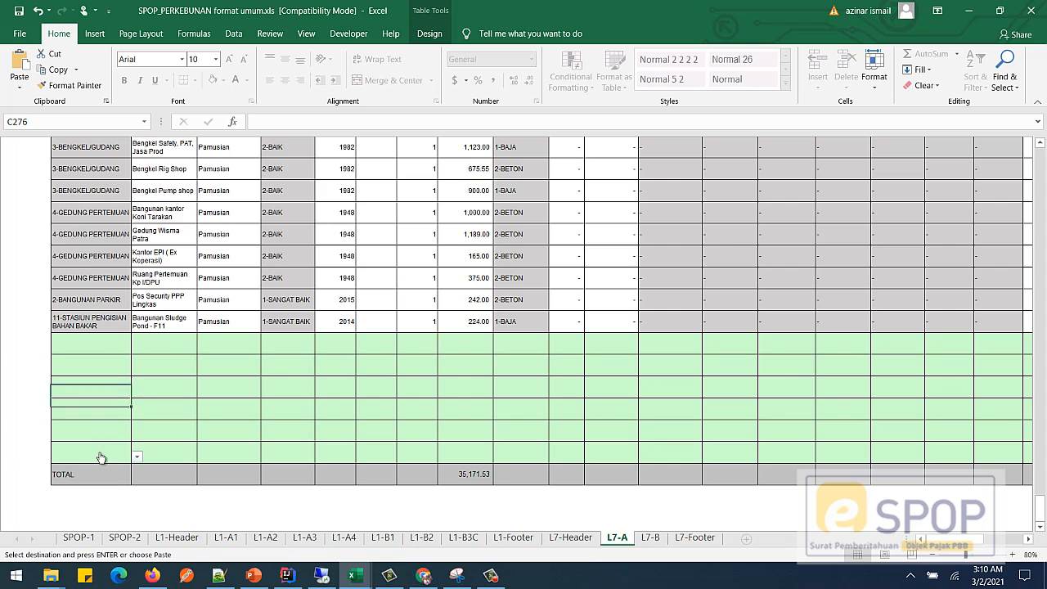
left_click(970, 541)
left_click(761, 344)
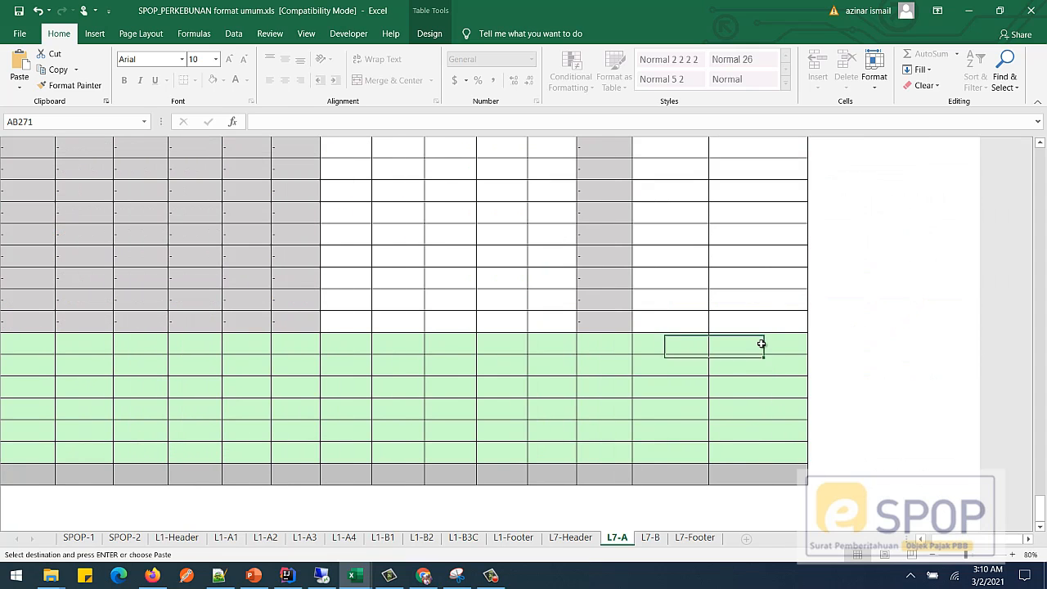
left_click(770, 449)
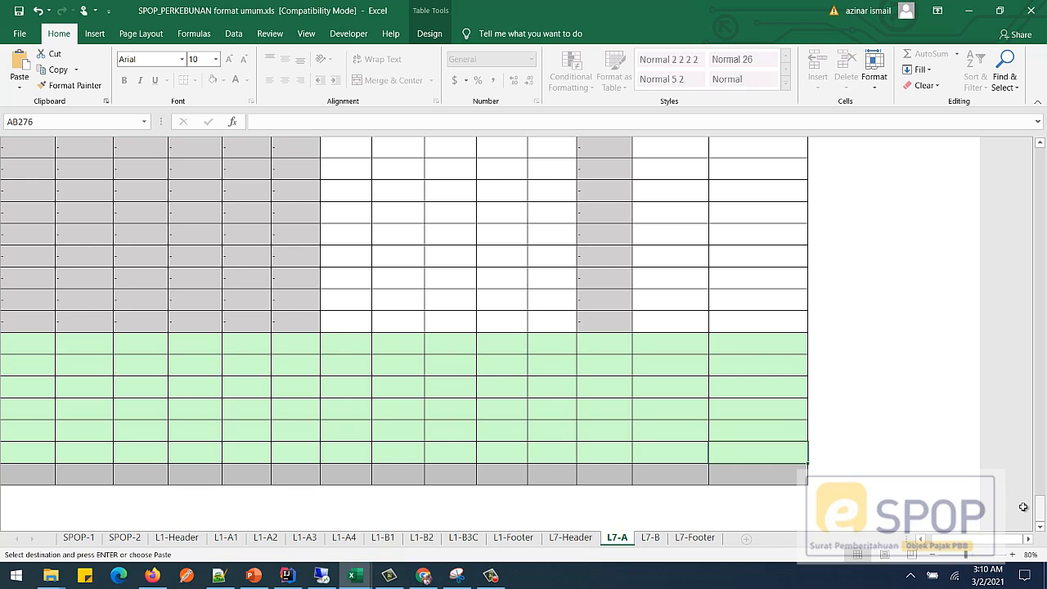
left_click(764, 346)
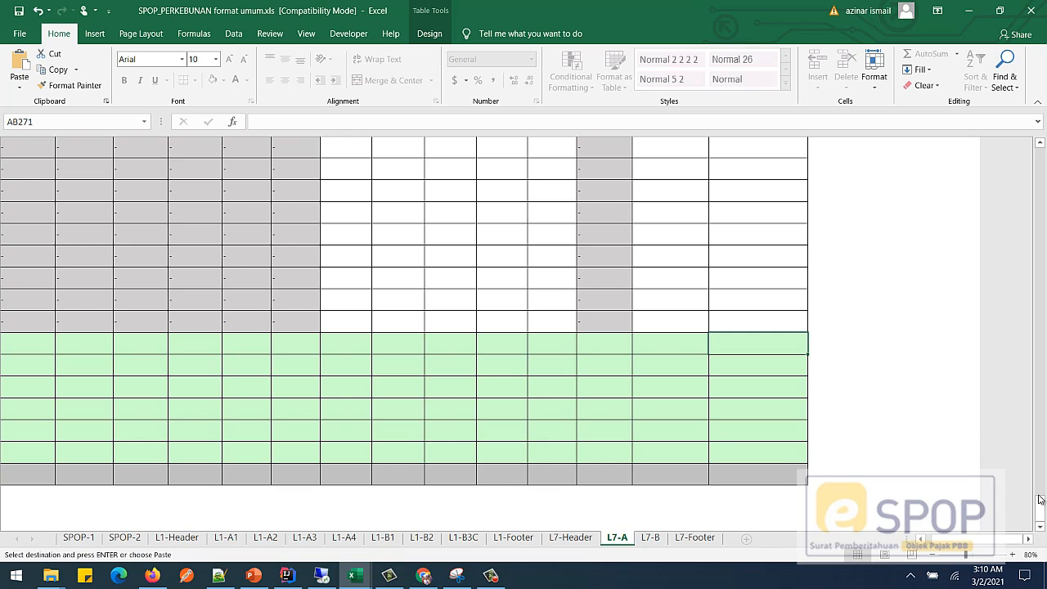
left_click_drag(1041, 499, 1038, 154)
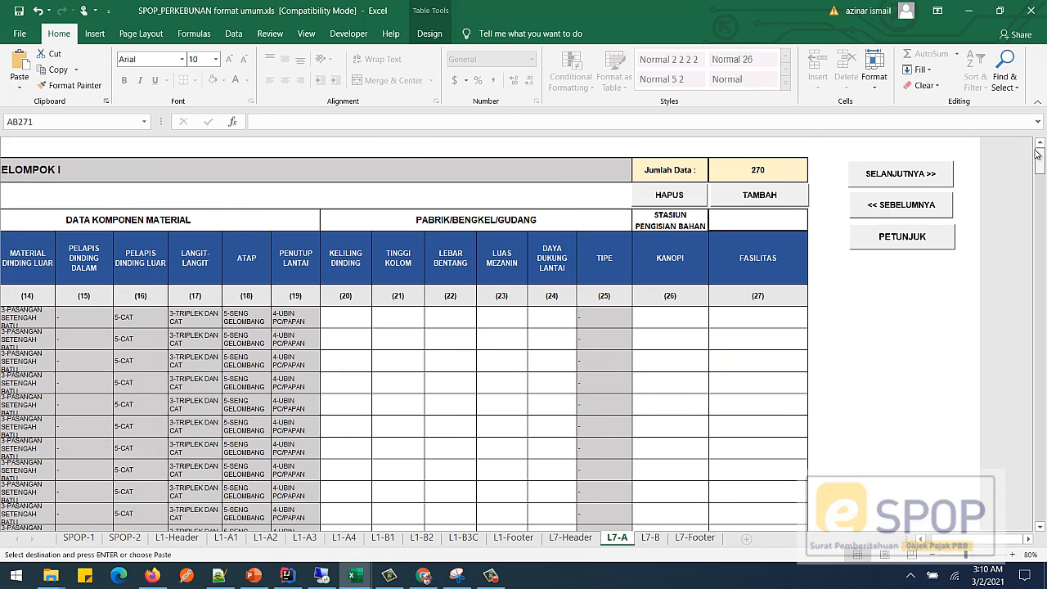
Delete the surplus empty rows above TOTAL in the L7-A table until Jumlah Data is 264
left_click(692, 198)
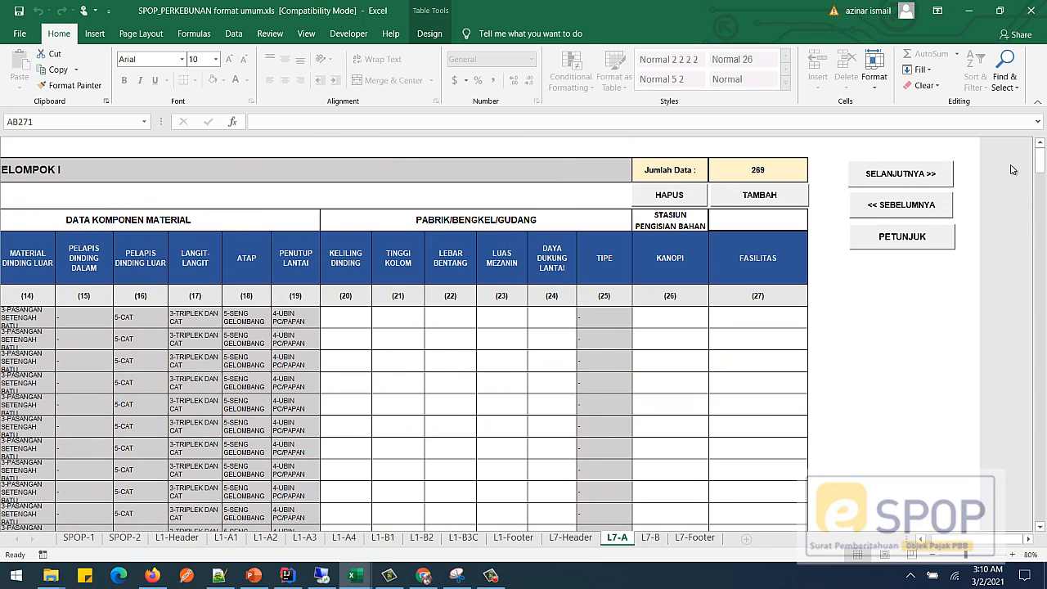
left_click_drag(1040, 162, 1046, 517)
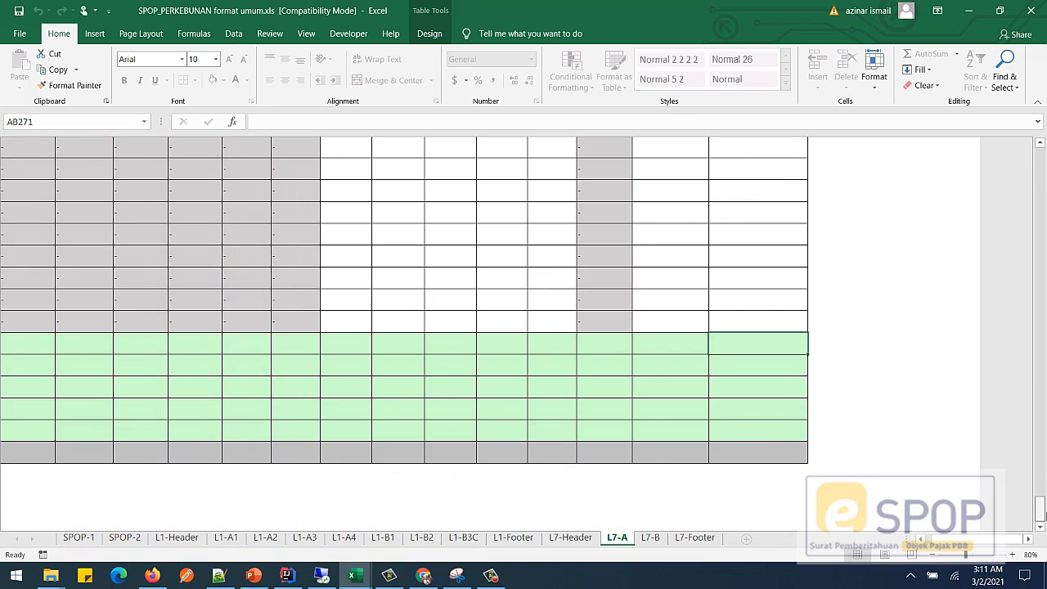
left_click_drag(1044, 445, 1041, 161)
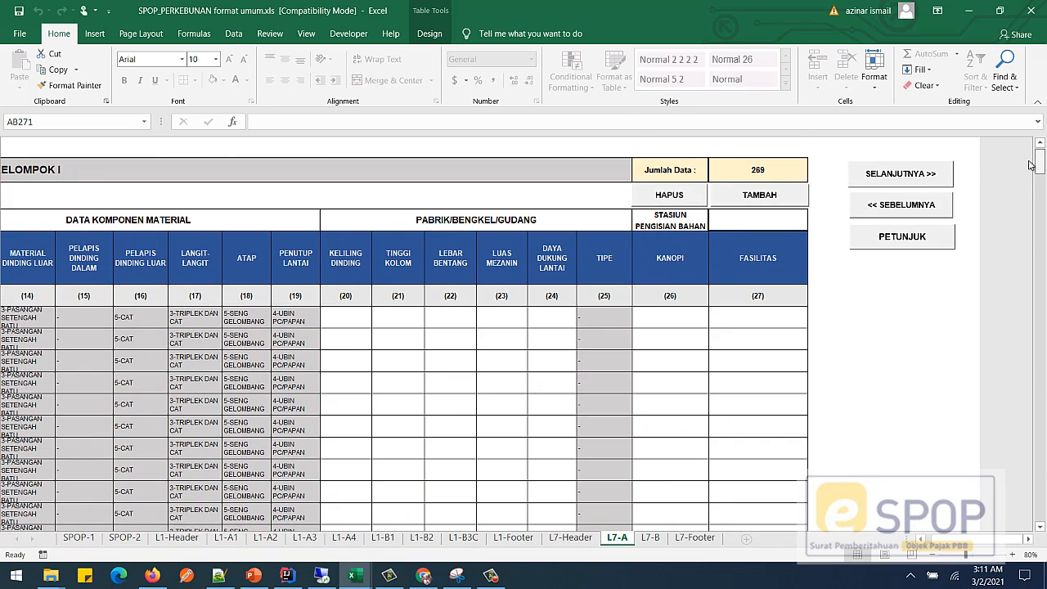
left_click(676, 173)
left_click(679, 173)
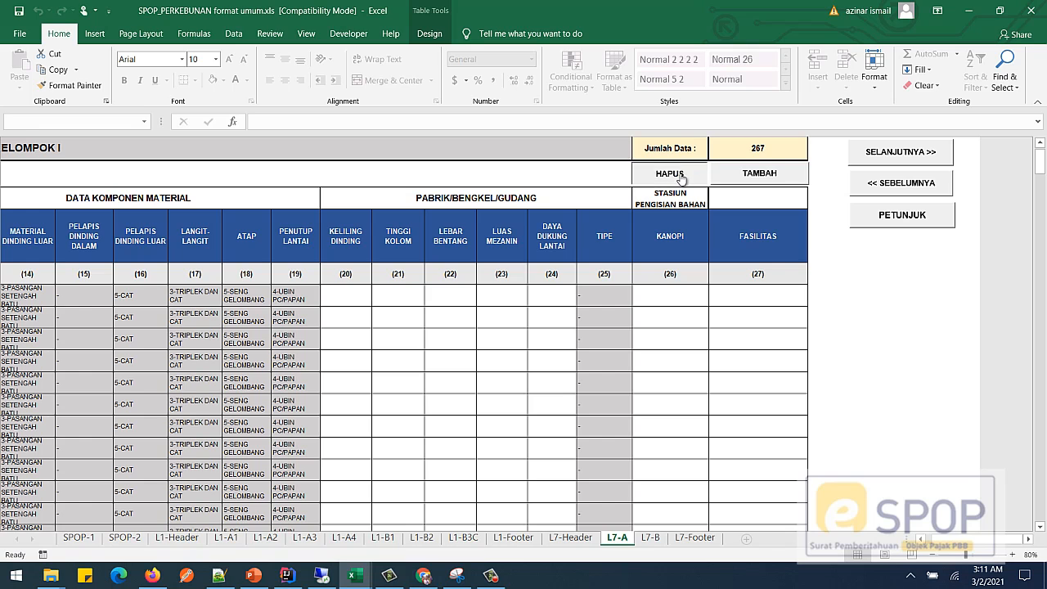
left_click(679, 174)
mouse_move(1041, 164)
left_mouse_down()
mouse_move(1040, 505)
mouse_move(1040, 160)
left_mouse_up()
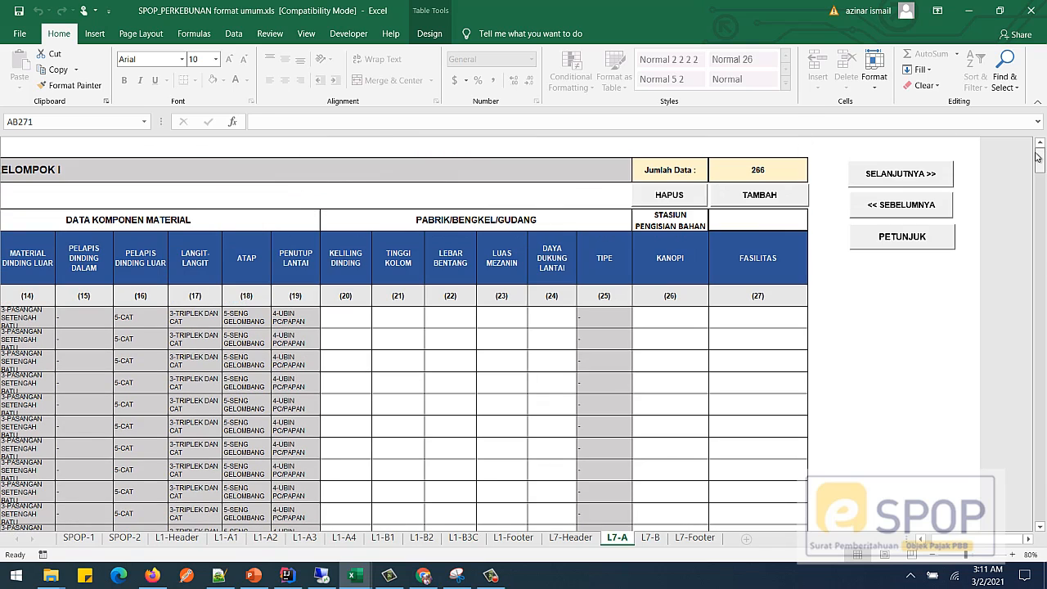
left_click(680, 196)
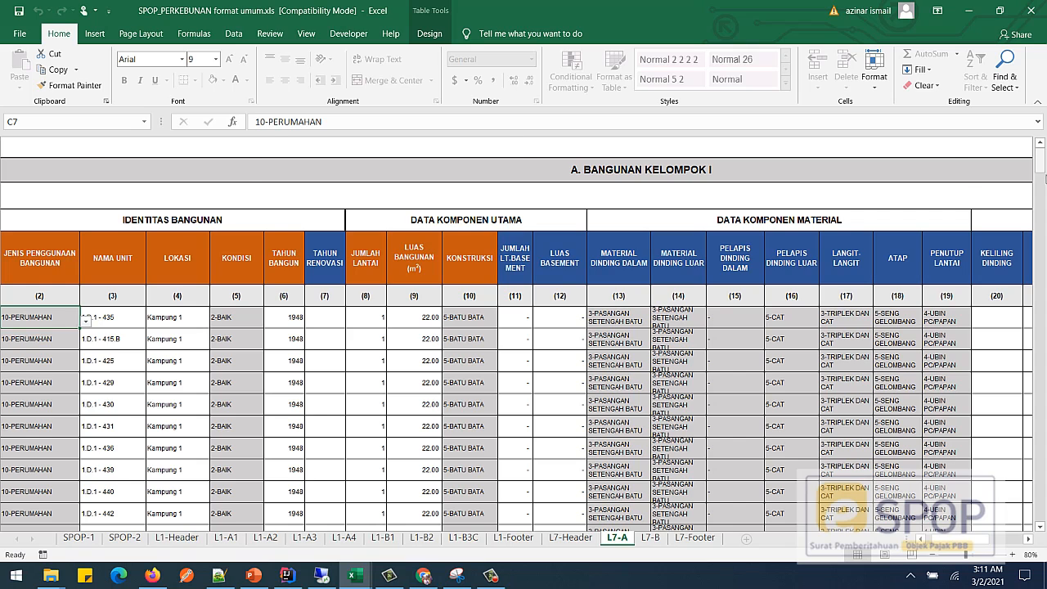
Check that the L7-A table ends with the last pasted record directly above TOTAL, and review its columns from JENIS PENGGUNAAN BANGUNAN through FASILITAS
left_click_drag(1040, 164, 1040, 507)
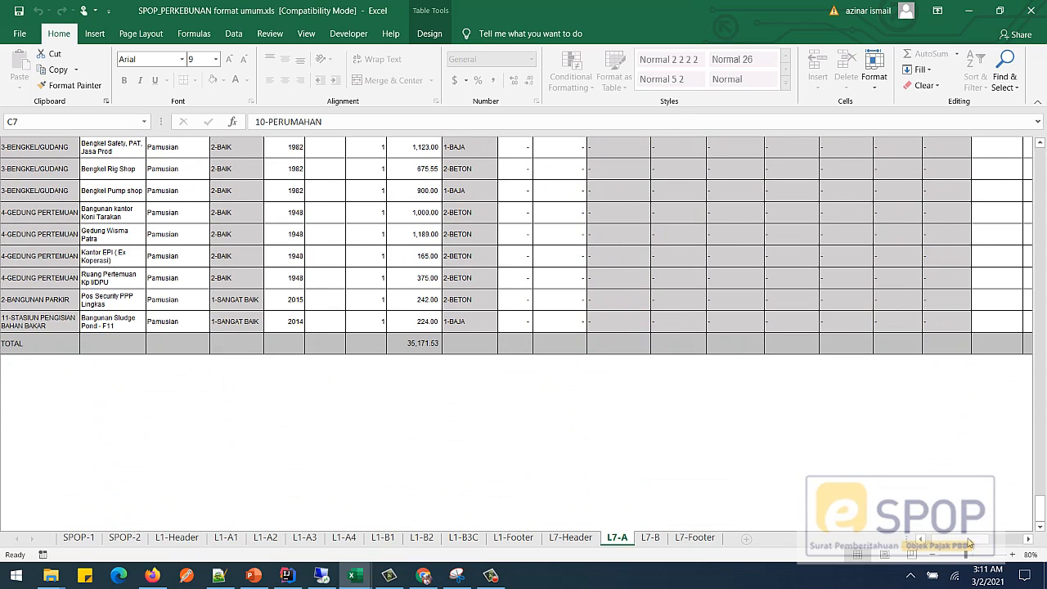
left_click_drag(956, 541, 918, 543)
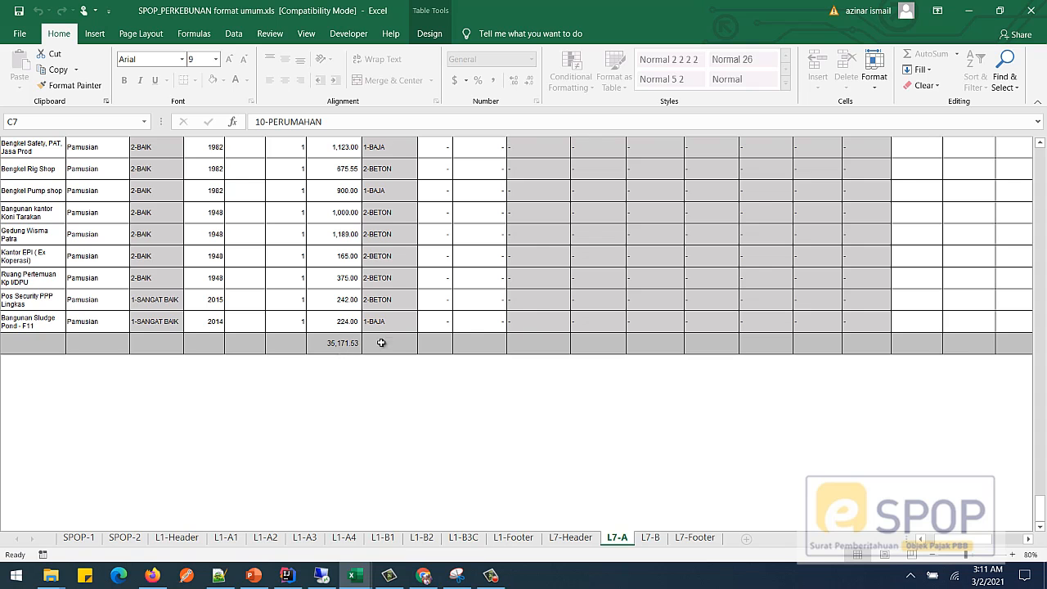
left_click(1022, 545)
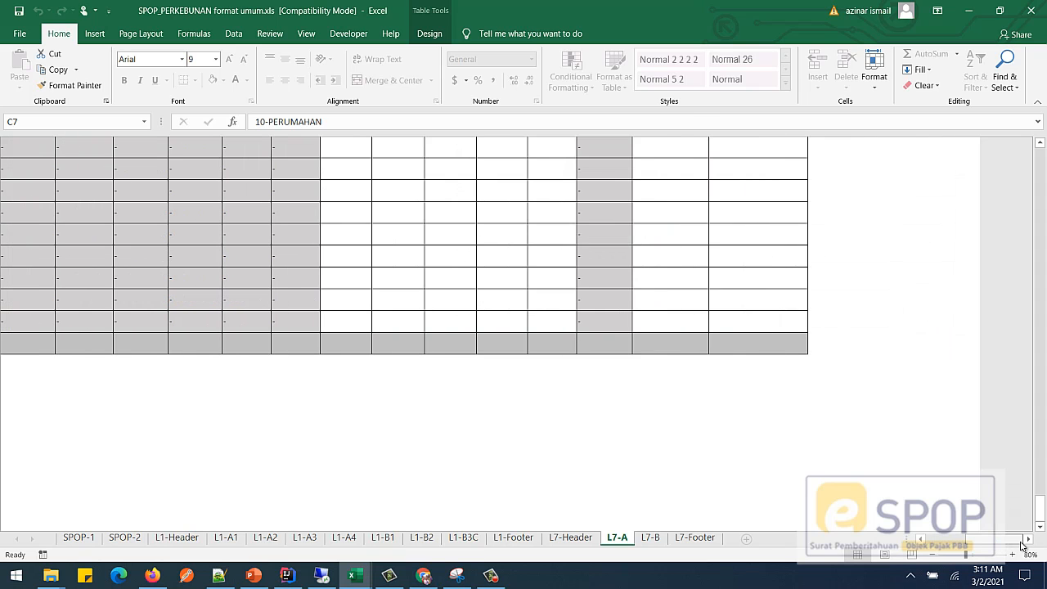
left_click_drag(1040, 506, 1040, 154)
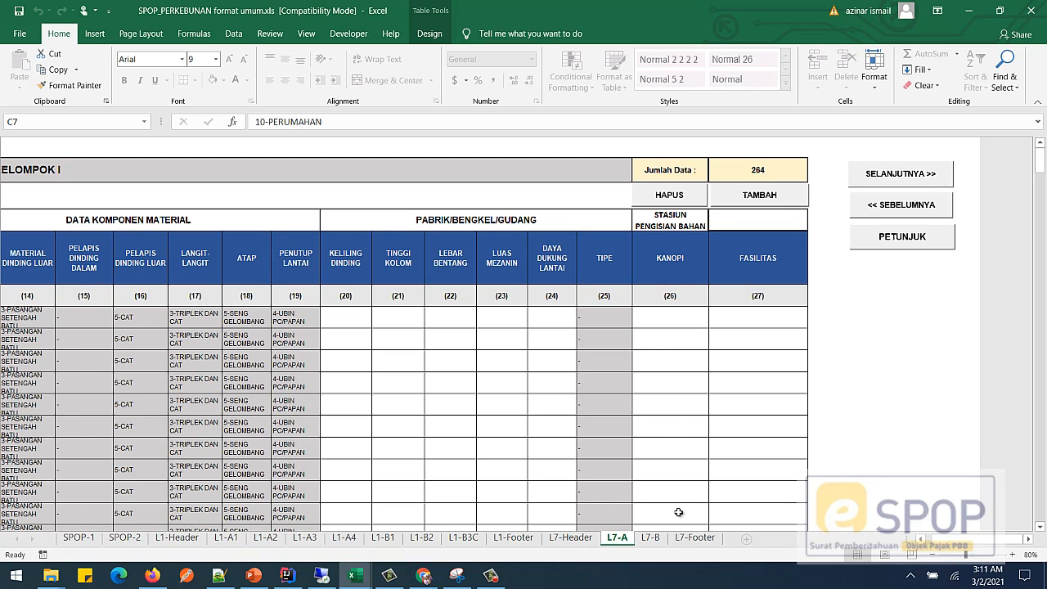
left_click(935, 545)
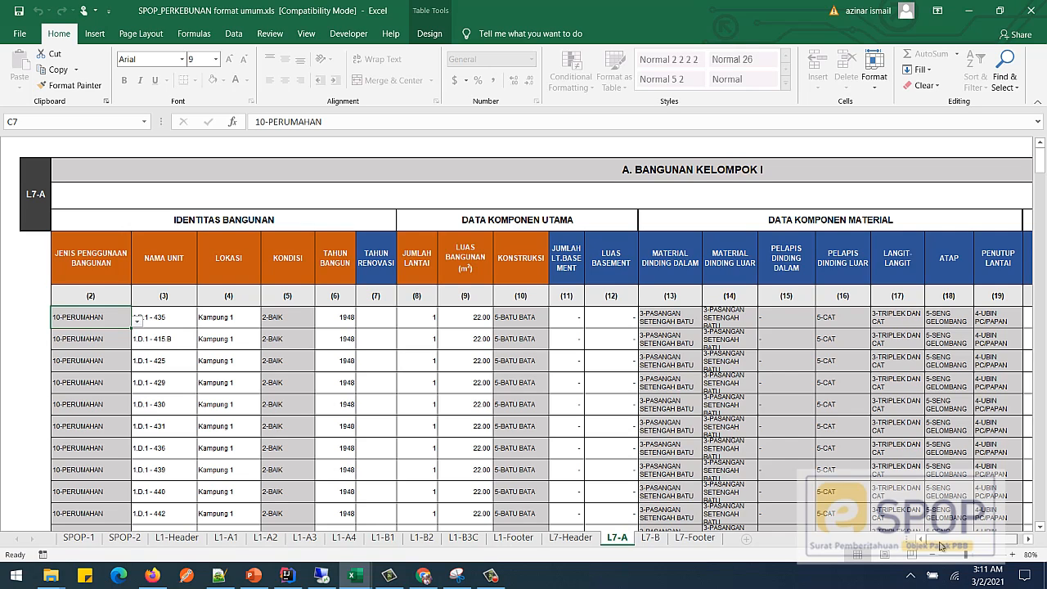
left_click_drag(947, 545, 976, 542)
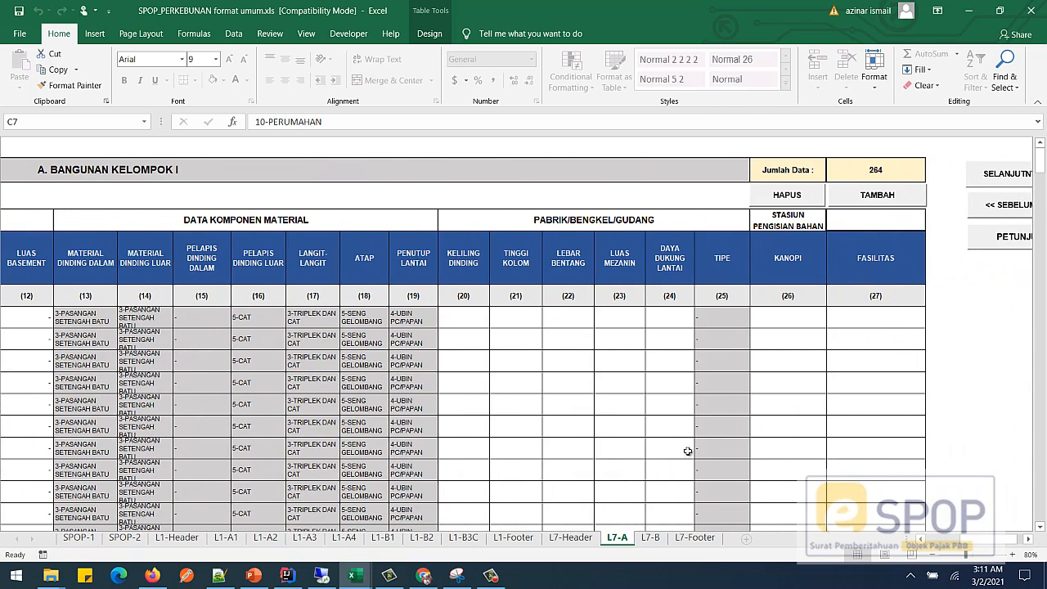
Generate the SPOP XML file from the L7-Footer sheet and minimize the form workbook
left_click(695, 539)
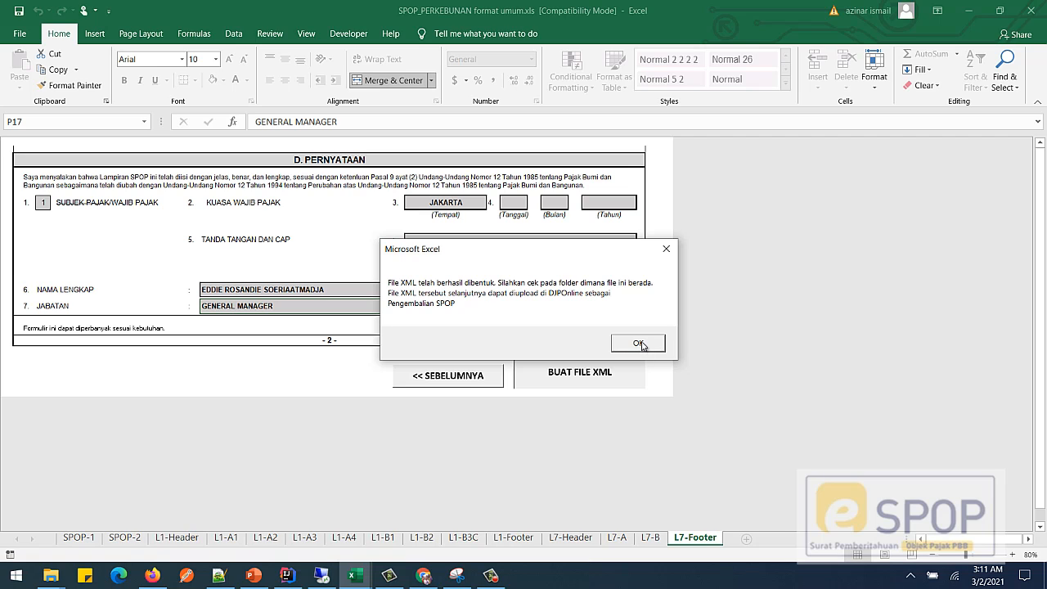
left_click(640, 342)
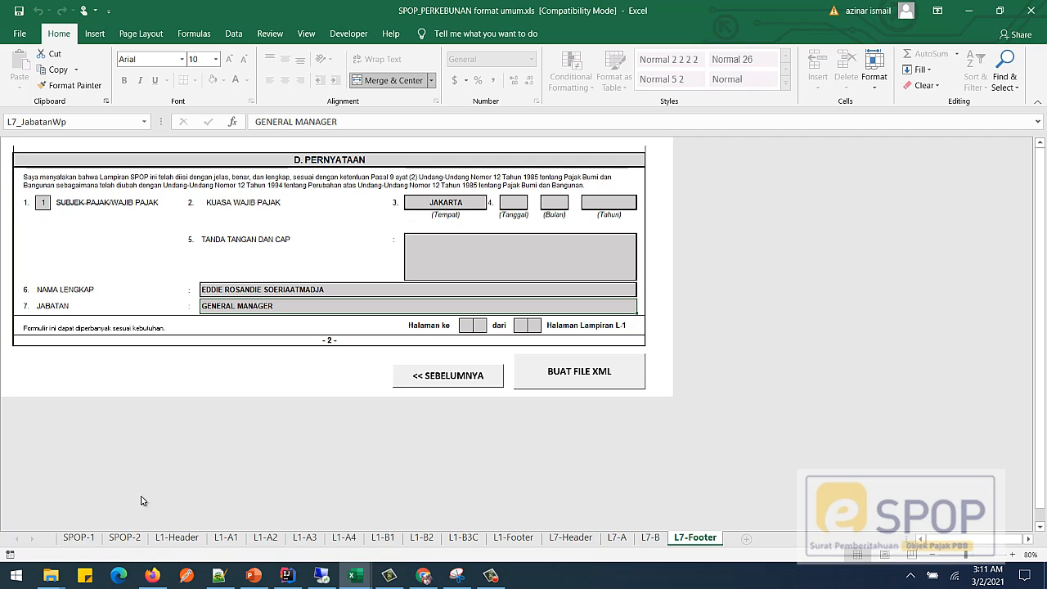
left_click(29, 36)
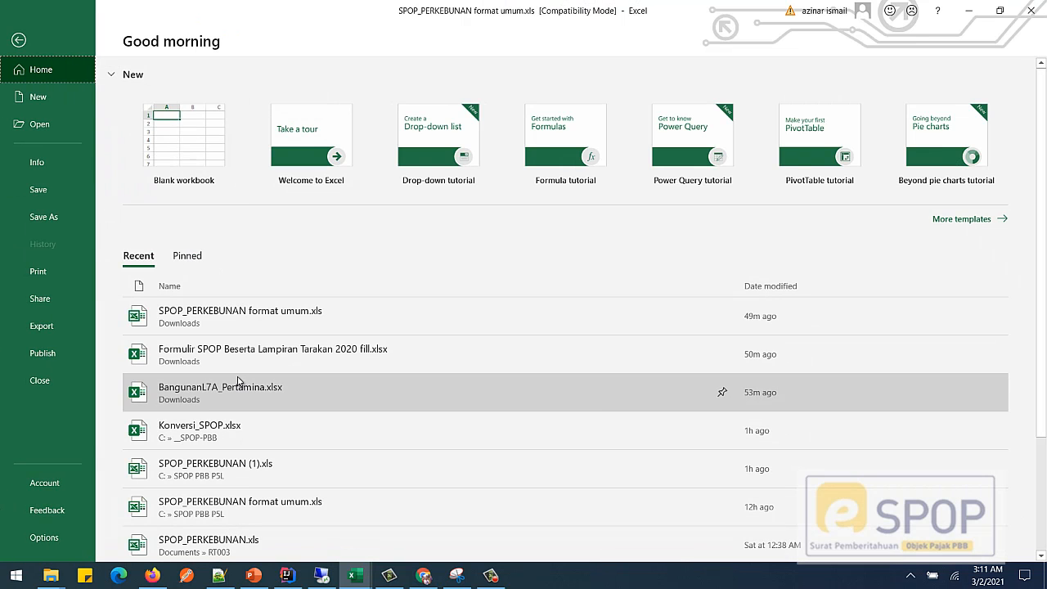
left_click(968, 11)
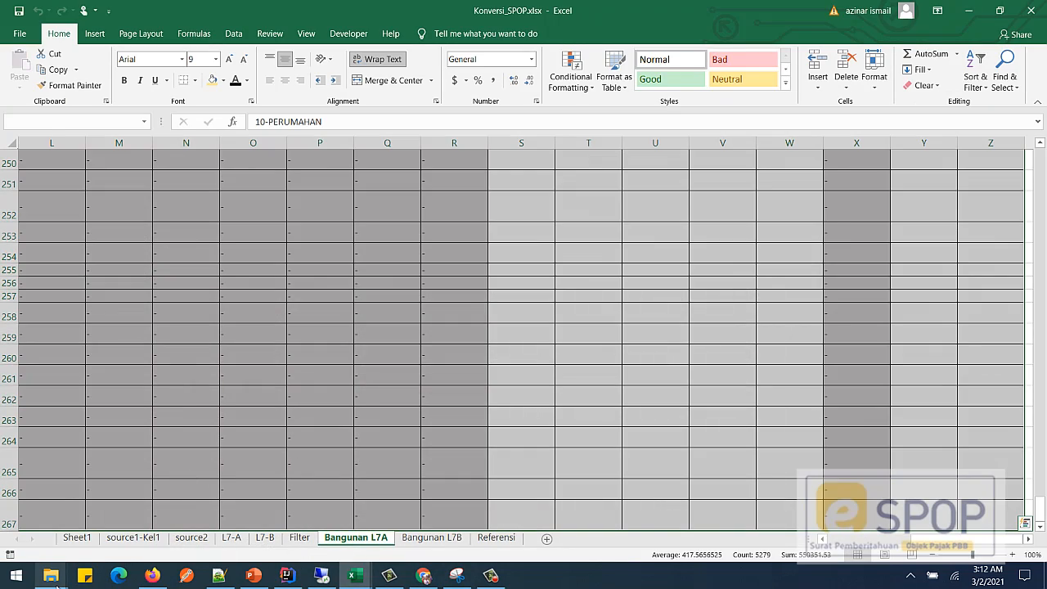
Switch to the Downloads folder in File Explorer and sort the files by date modified, newest first
mouse_move(56, 582)
left_click(75, 532)
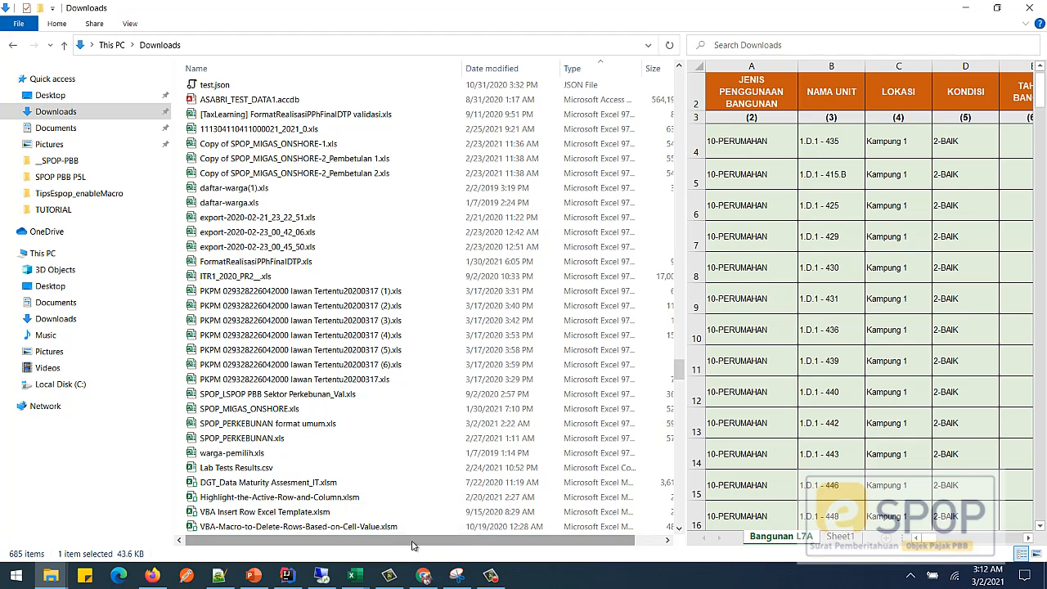
left_click_drag(413, 545, 443, 546)
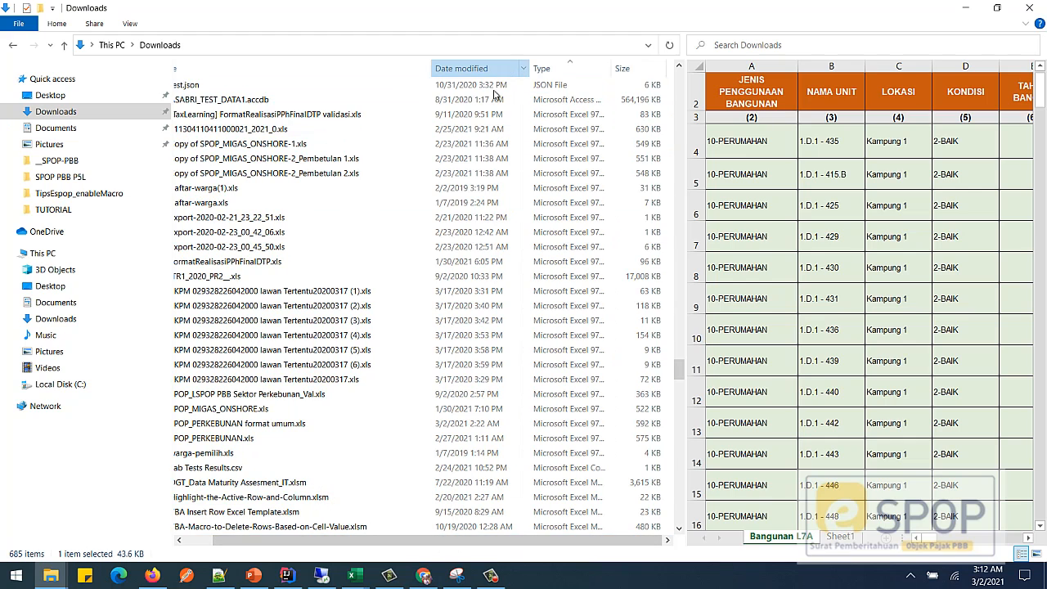
left_click(479, 68)
Open the newly generated XML file from the Downloads folder in Notepad++
left_click(314, 89)
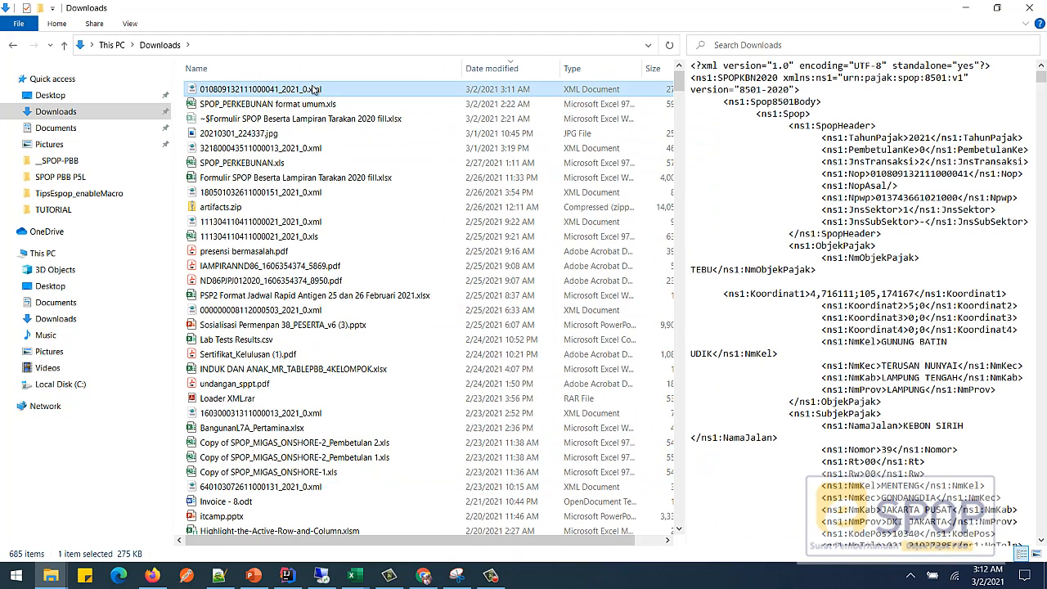
right_click(260, 88)
left_click(204, 186)
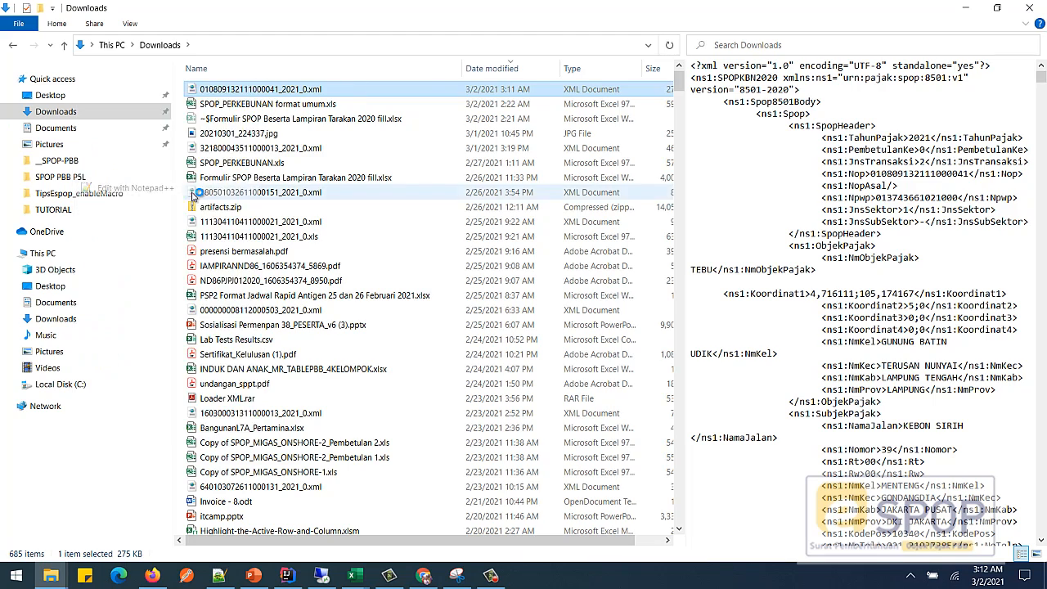
left_click(562, 347)
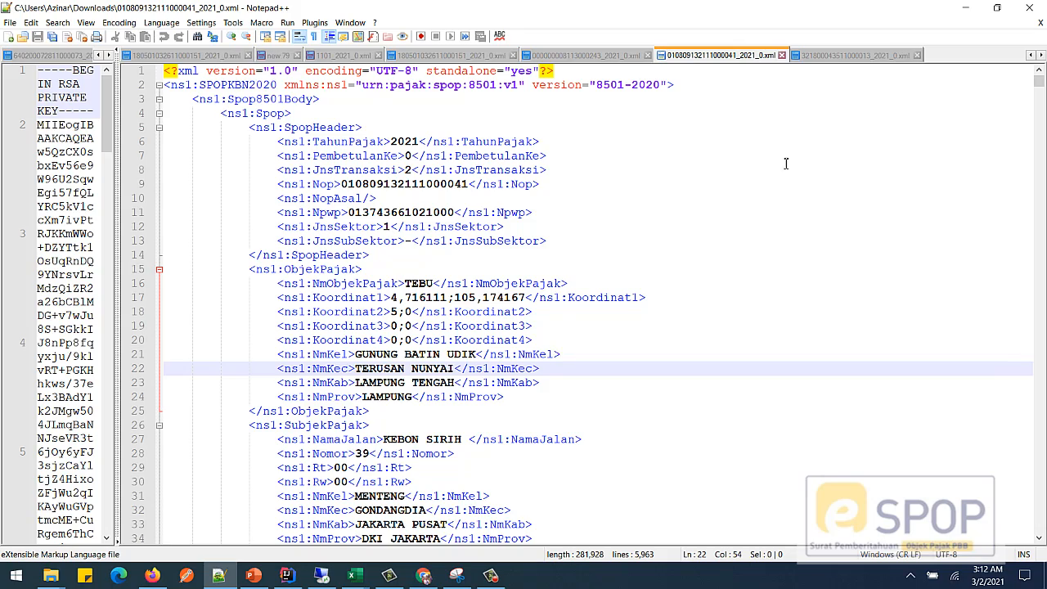
Examine the DataBangunan1 records in the XML, checking their identity, main component, material, Tipe, Kanopi and Fasilitas values
left_click_drag(1041, 84, 1013, 305)
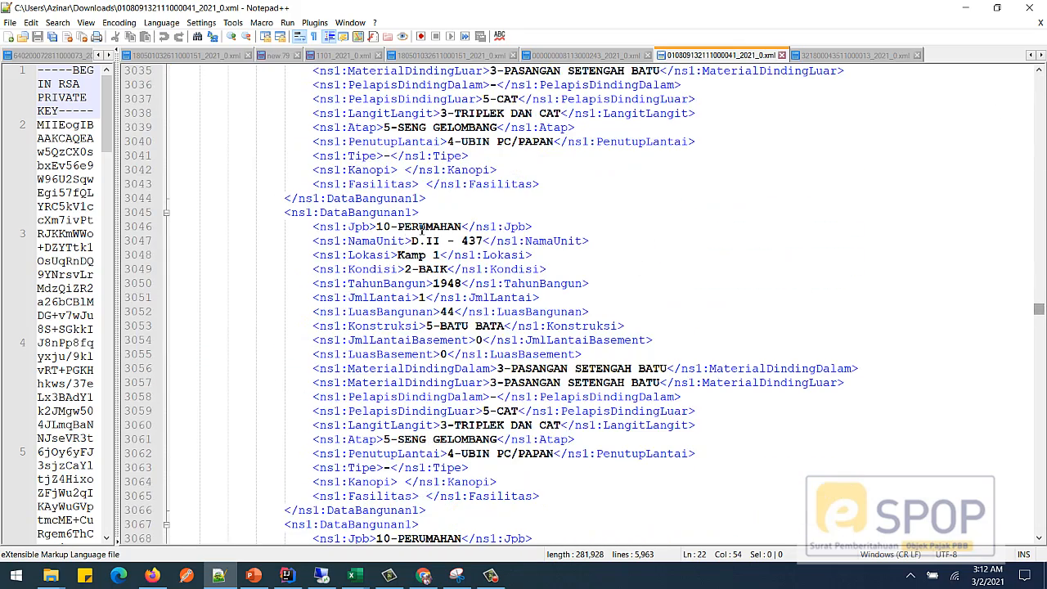
left_click_drag(378, 228, 448, 271)
left_click(449, 287)
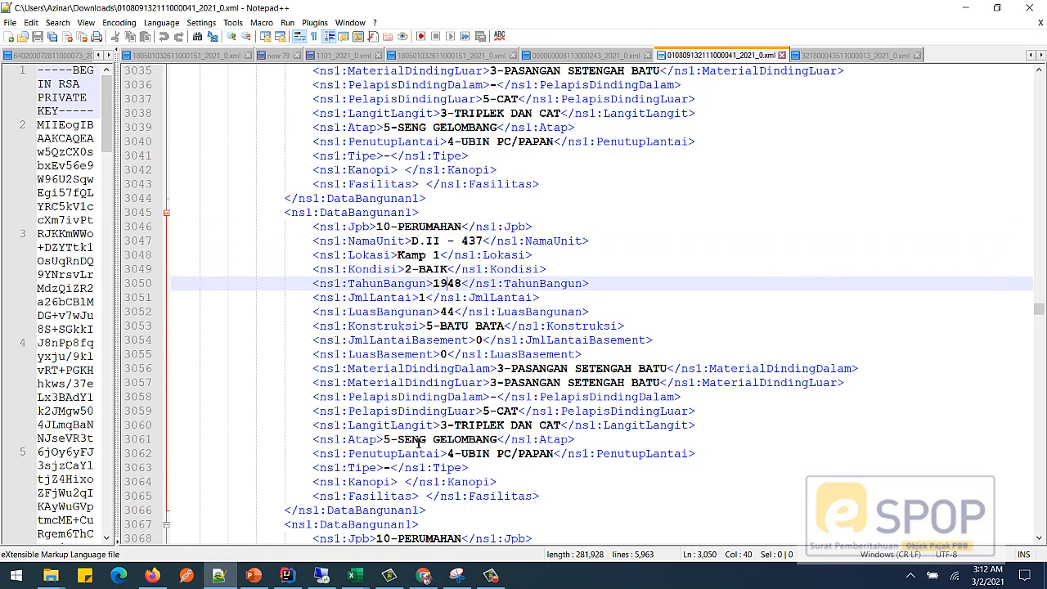
left_click_drag(404, 370, 432, 371)
left_click_drag(363, 468, 448, 496)
left_click_drag(1040, 315, 1028, 109)
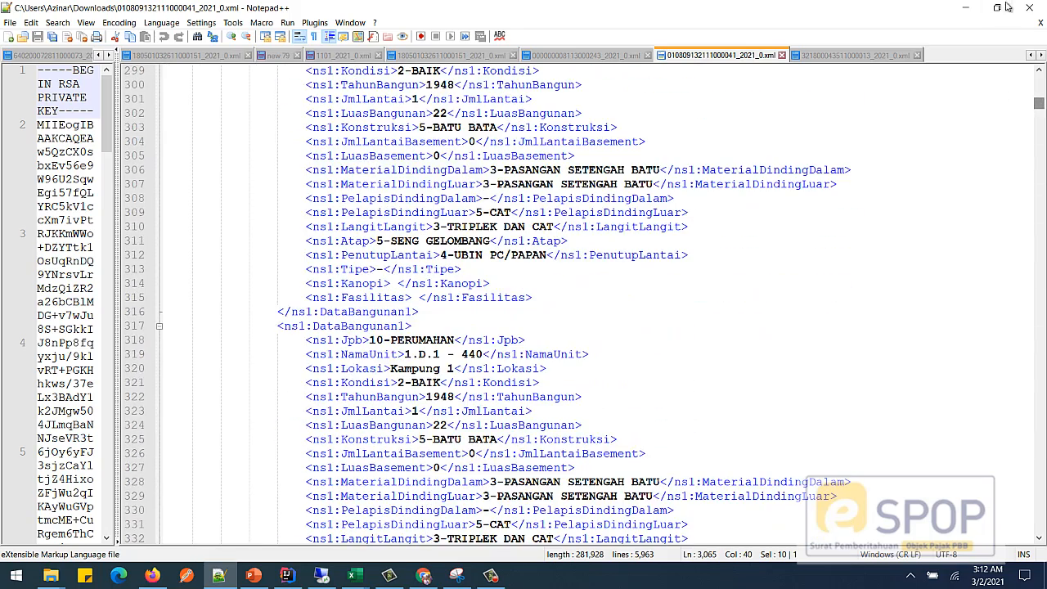
Return to the Konversi_SPOP.xlsx workbook and review the source1-Kel1 sheet's building data and LUAS BANGUNAN column
left_click(965, 8)
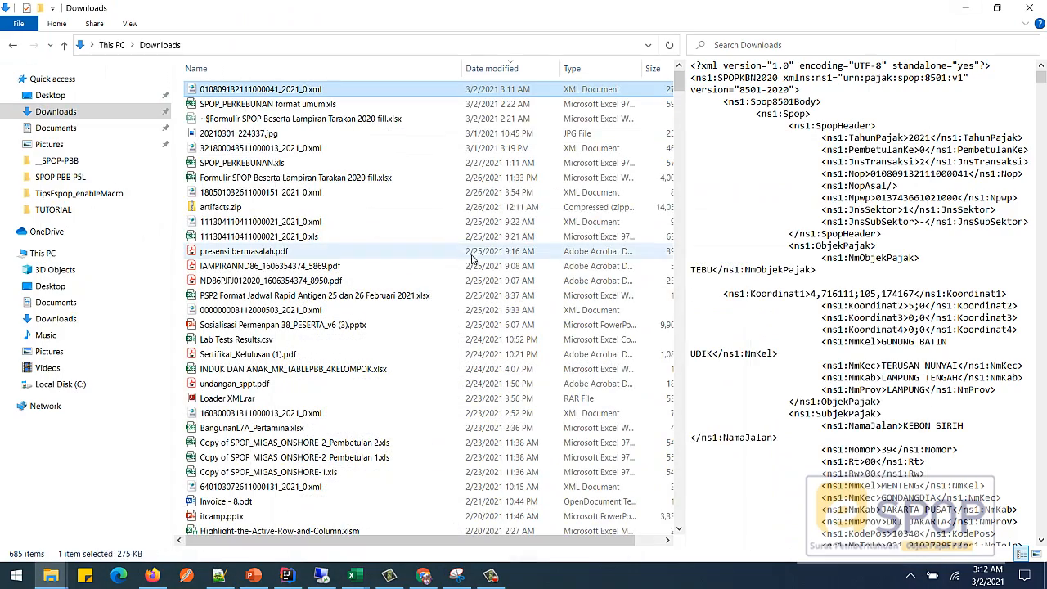
left_click(965, 7)
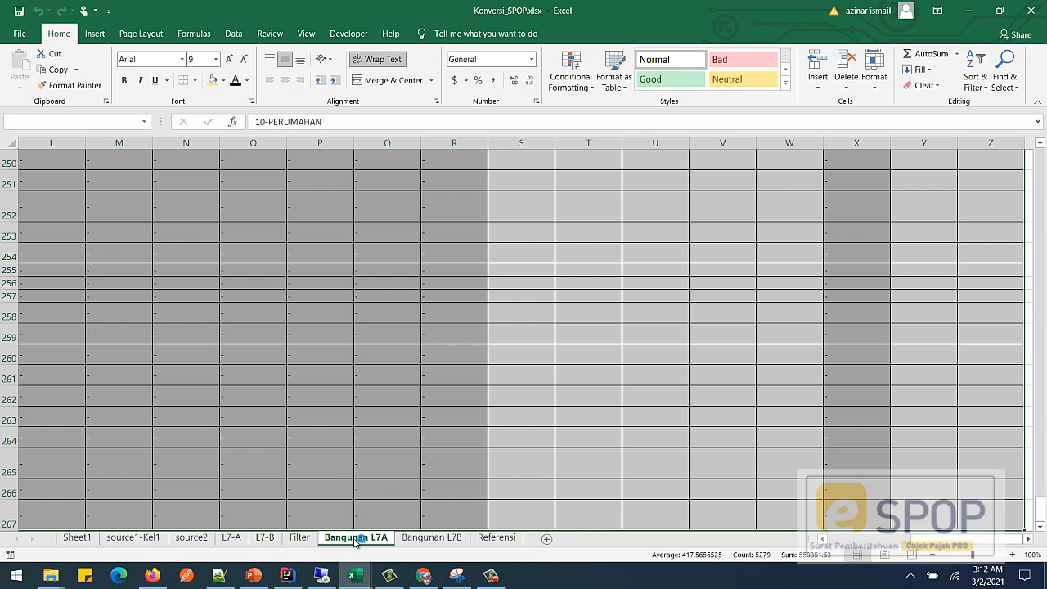
left_click(115, 540)
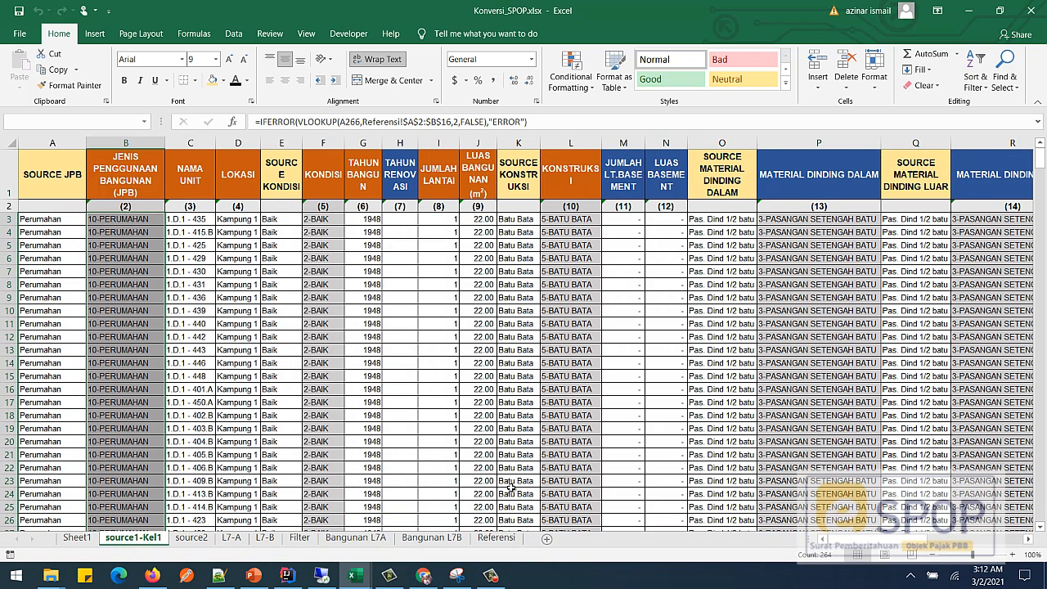
left_click(475, 376)
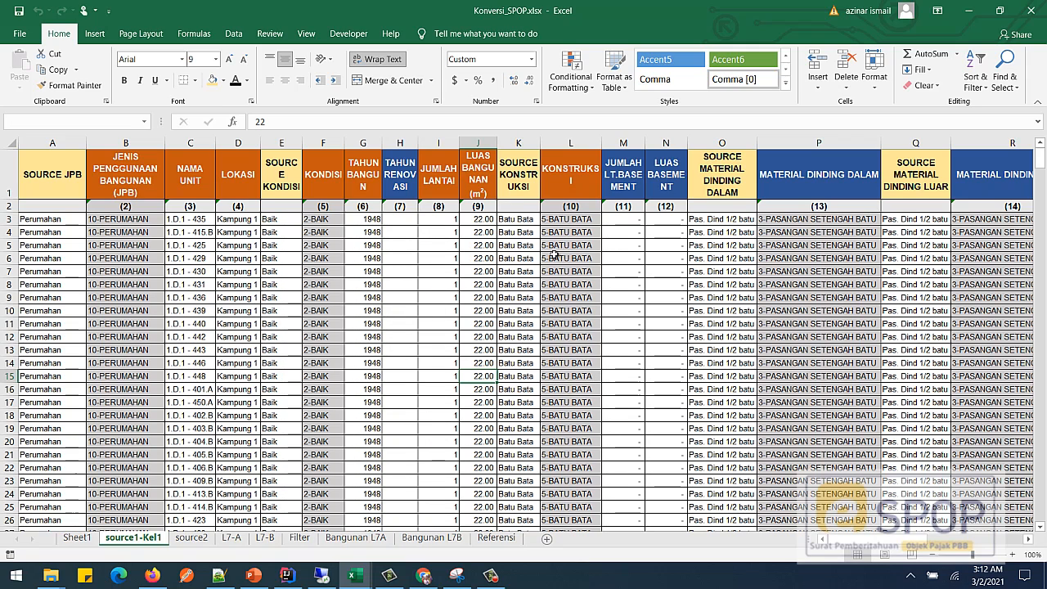
left_click(491, 576)
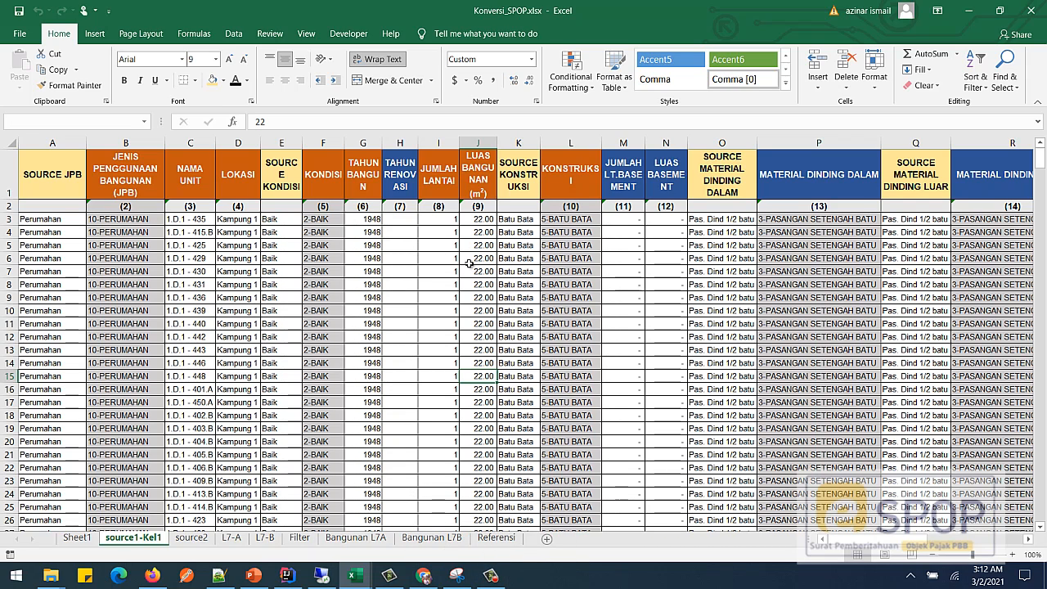
left_click(484, 324)
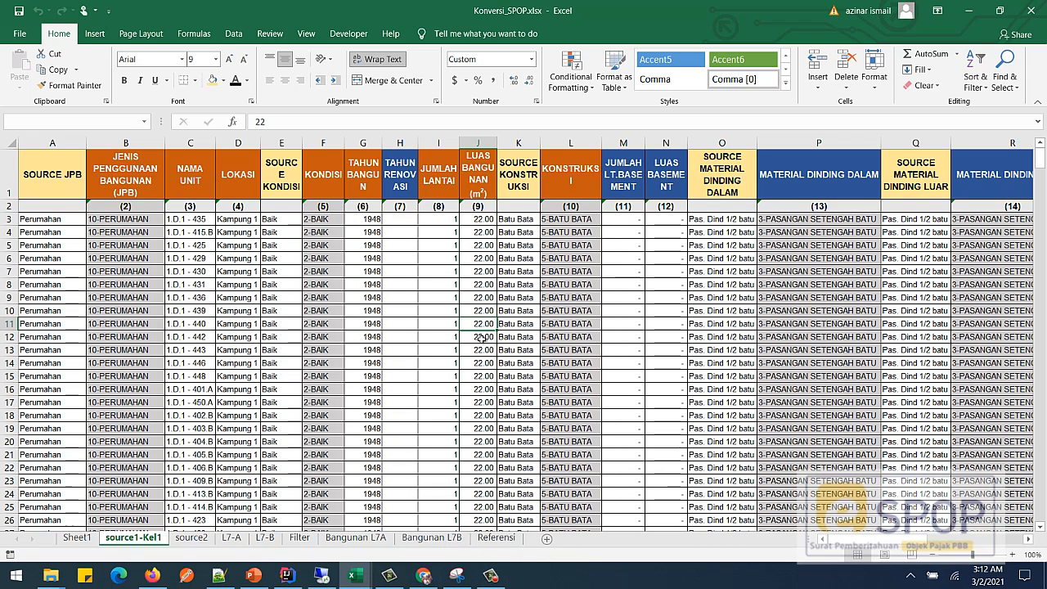